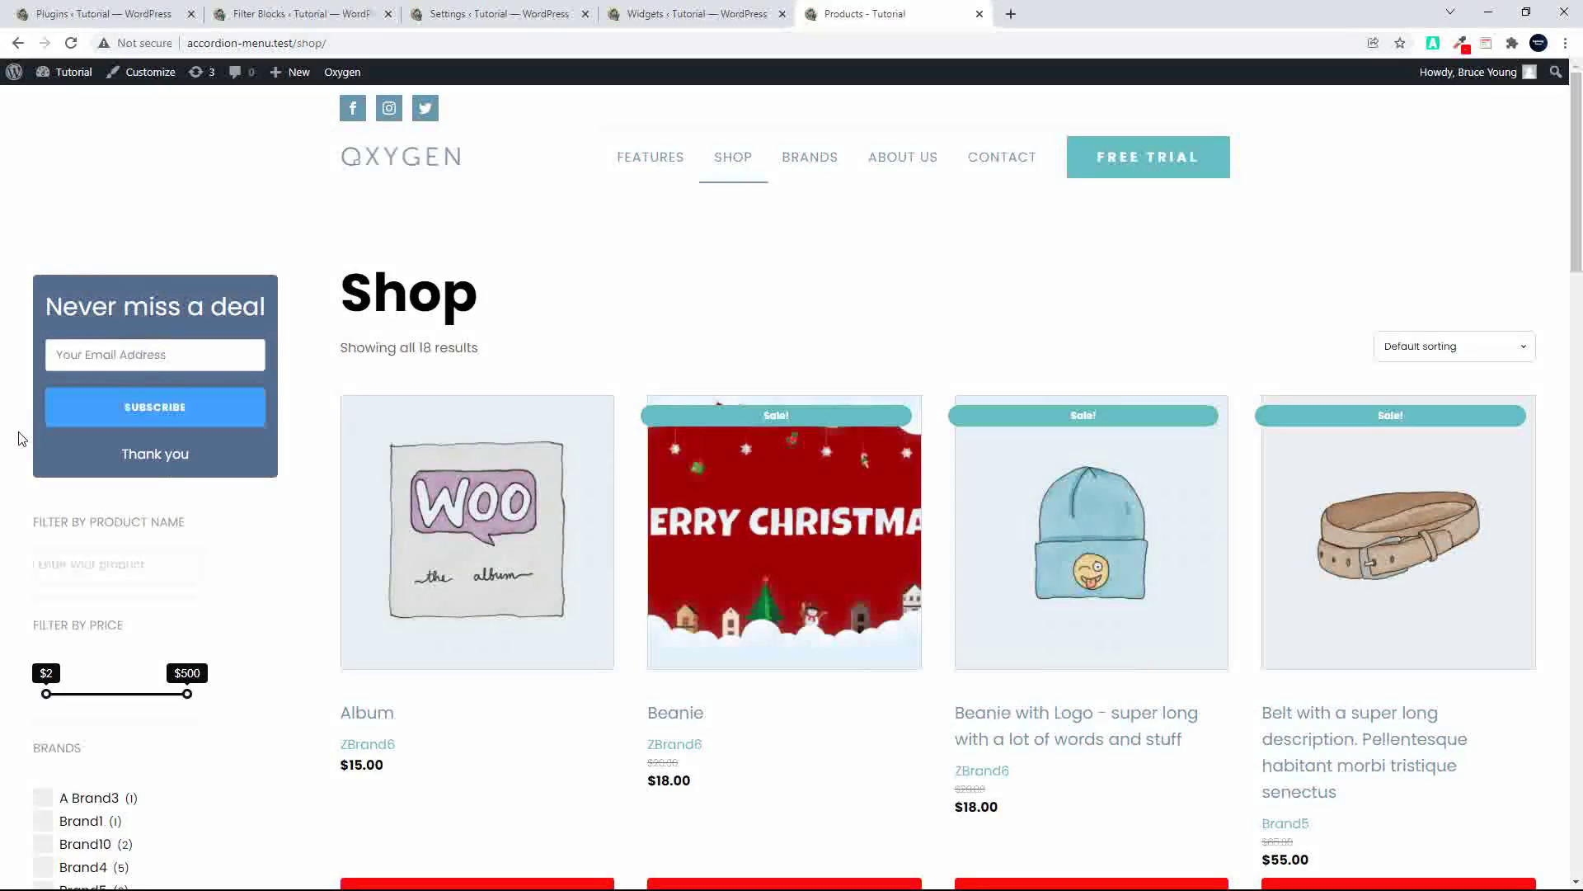
- Look over the shop page's sidebar filters and filter the products by the size Large
scroll(23, 439, "down", 3)
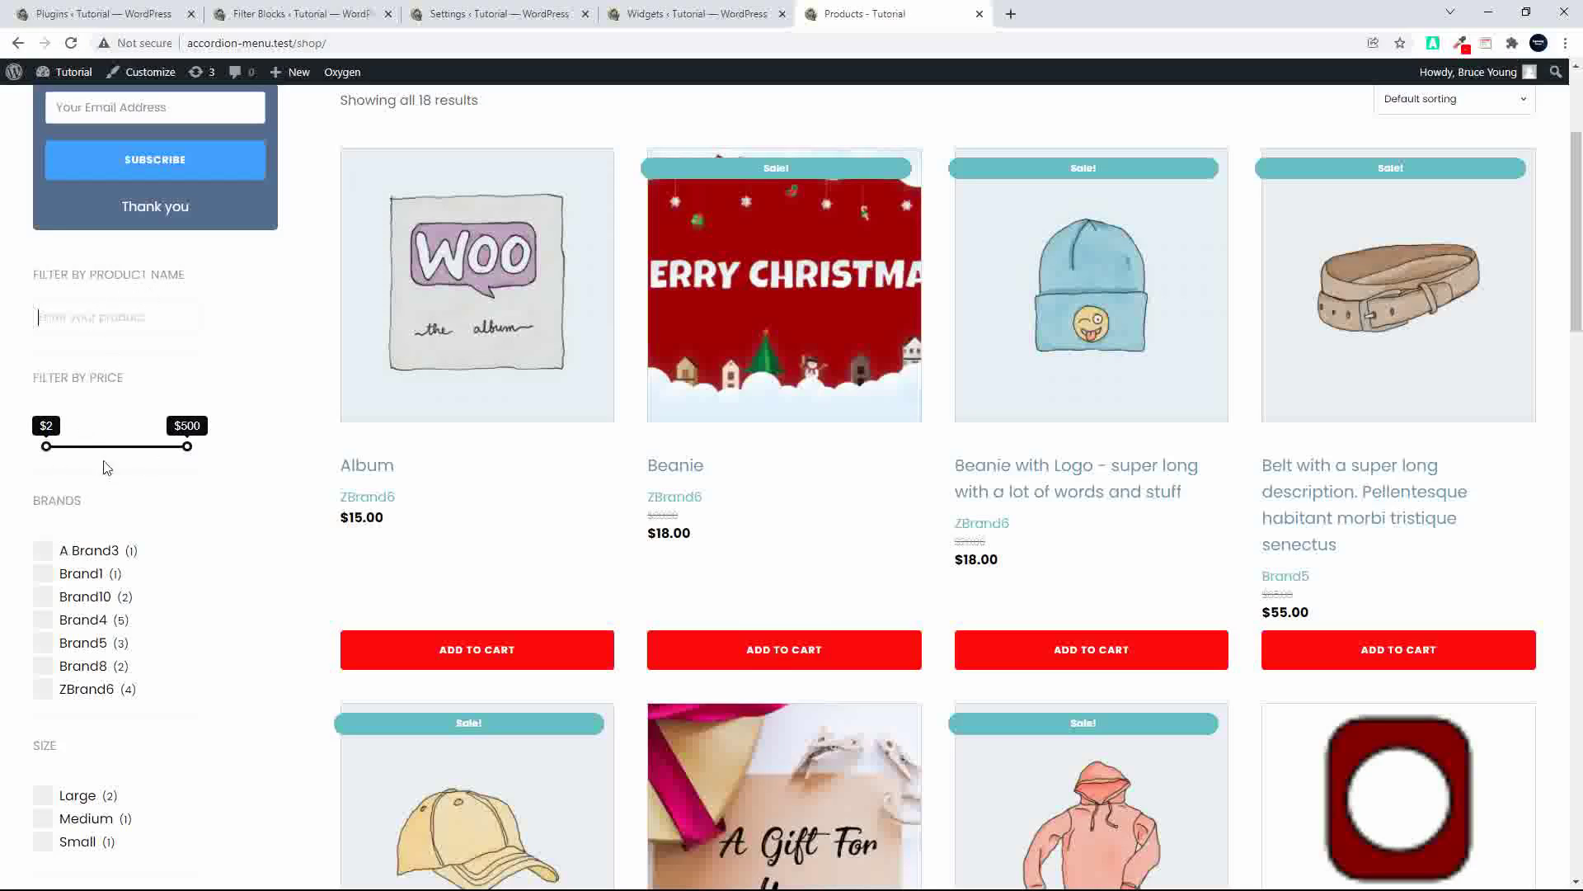
scroll(184, 501, "down", 3)
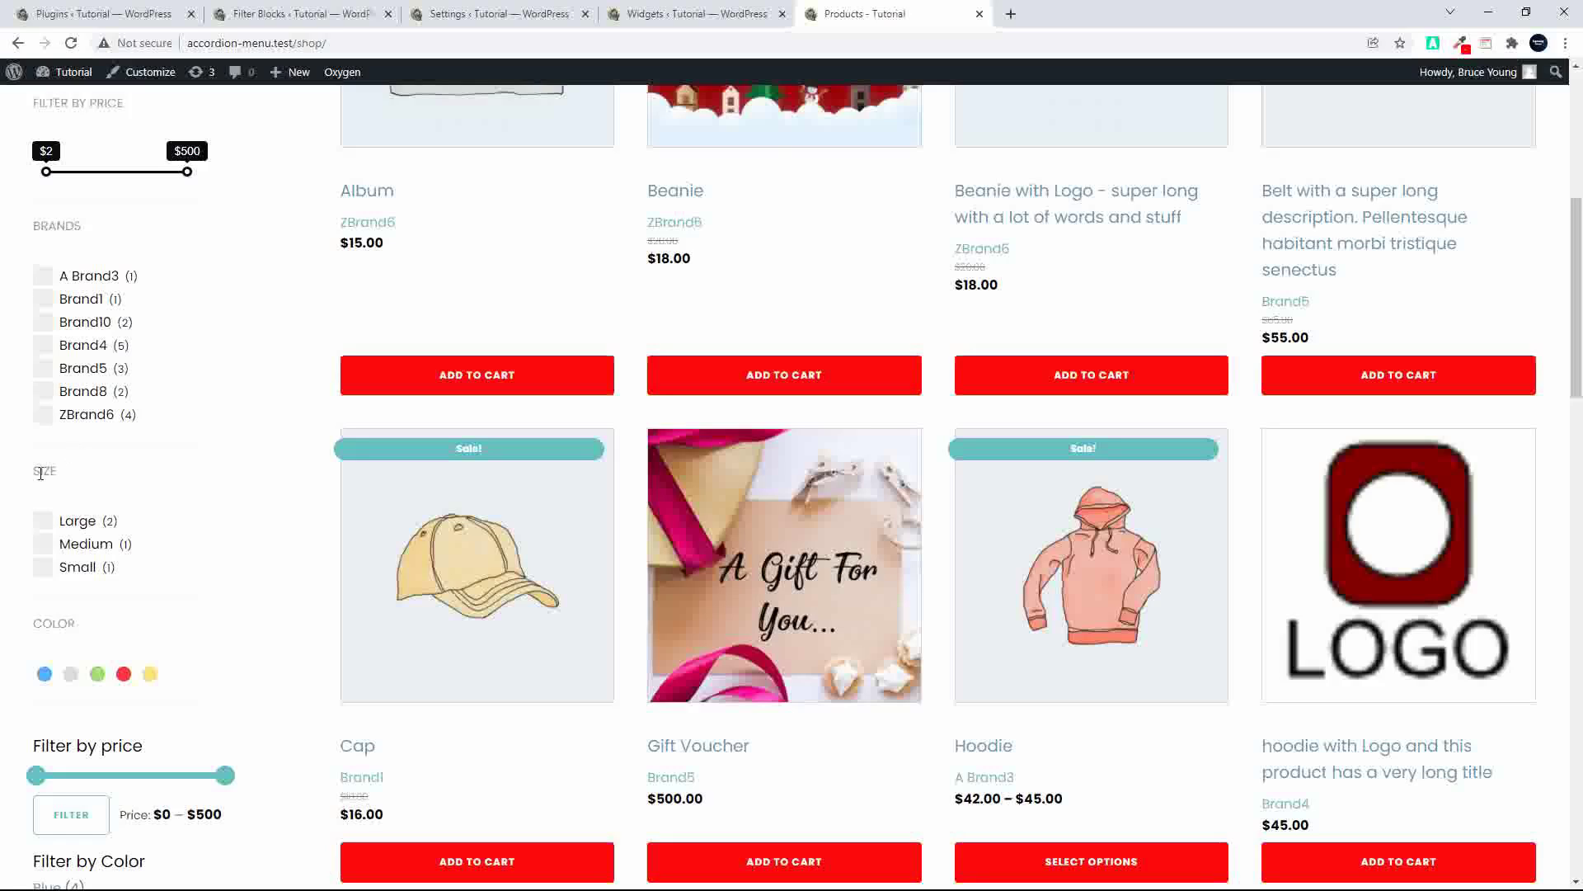
scroll(58, 552, "up", 1)
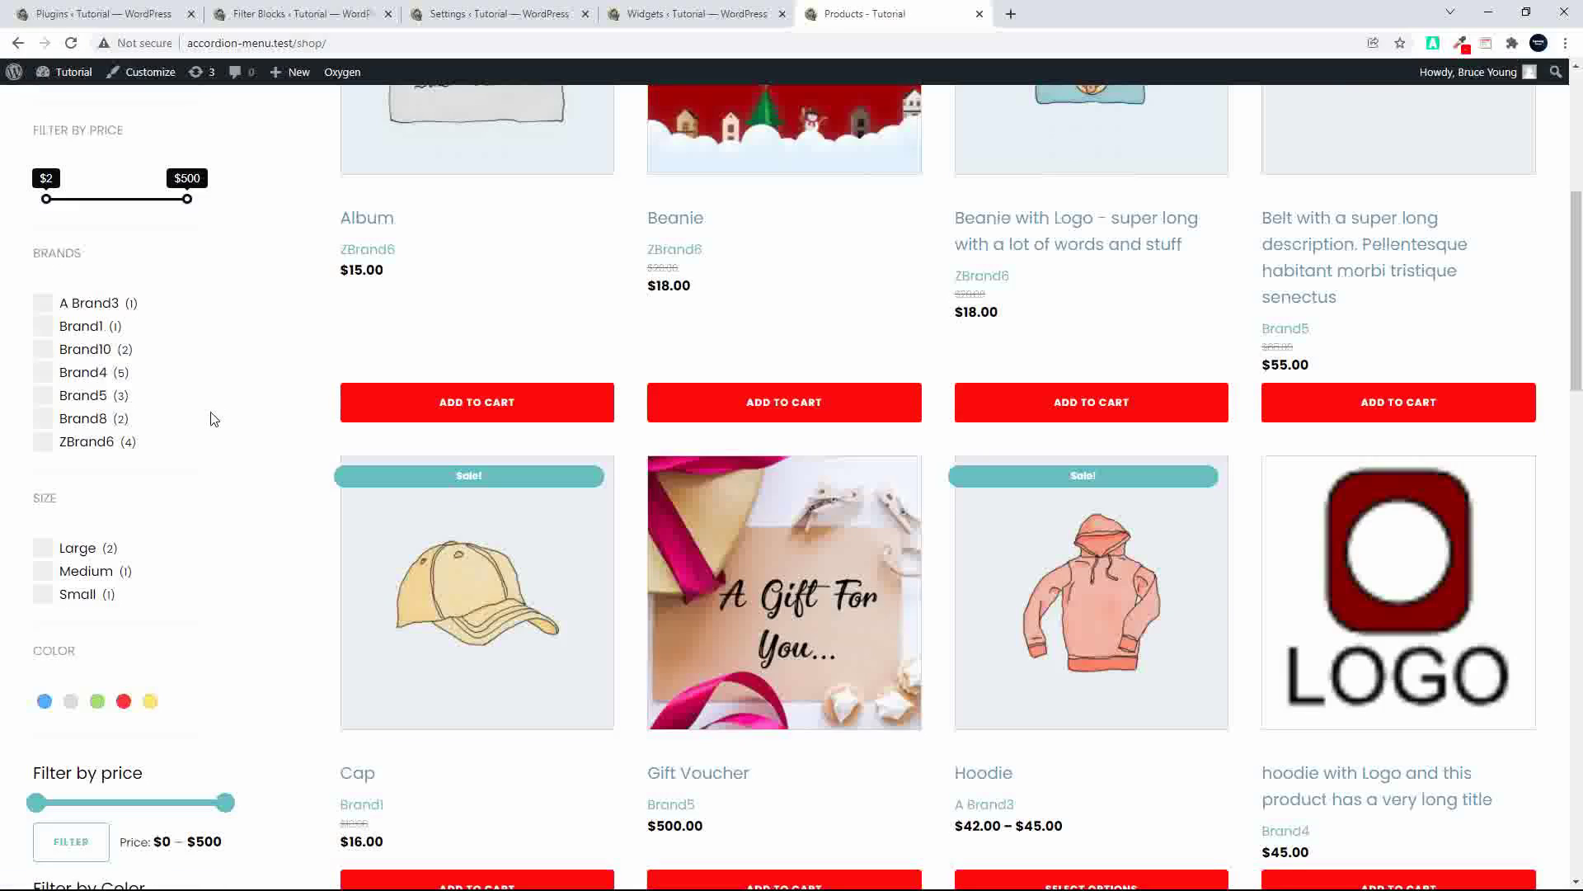
scroll(212, 417, "up", 2)
scroll(200, 426, "up", 1)
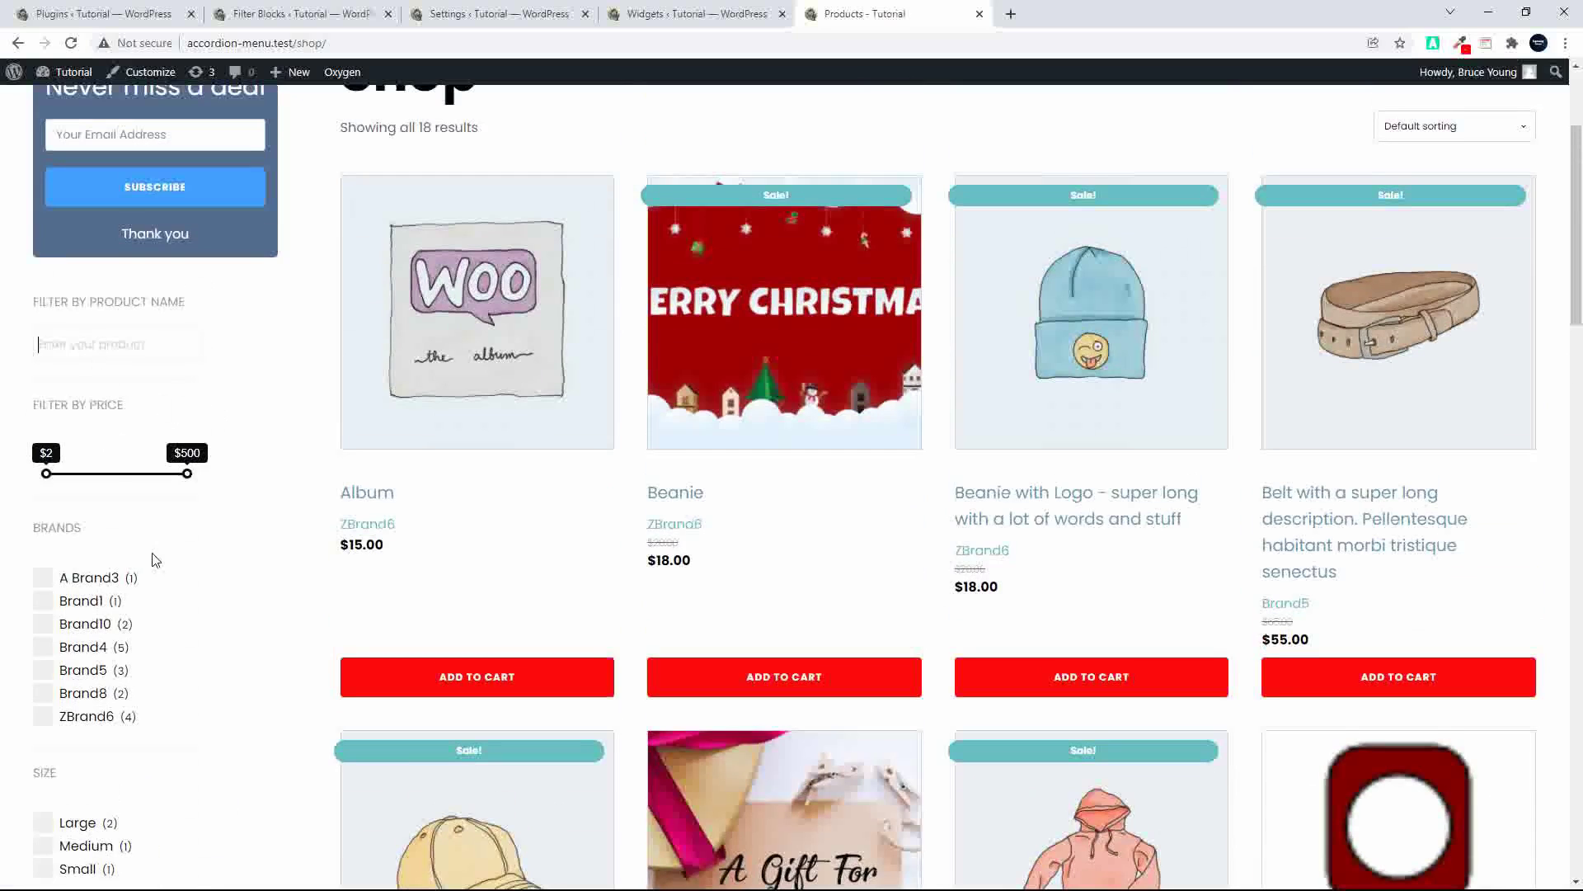
scroll(152, 556, "down", 4)
left_click(43, 492)
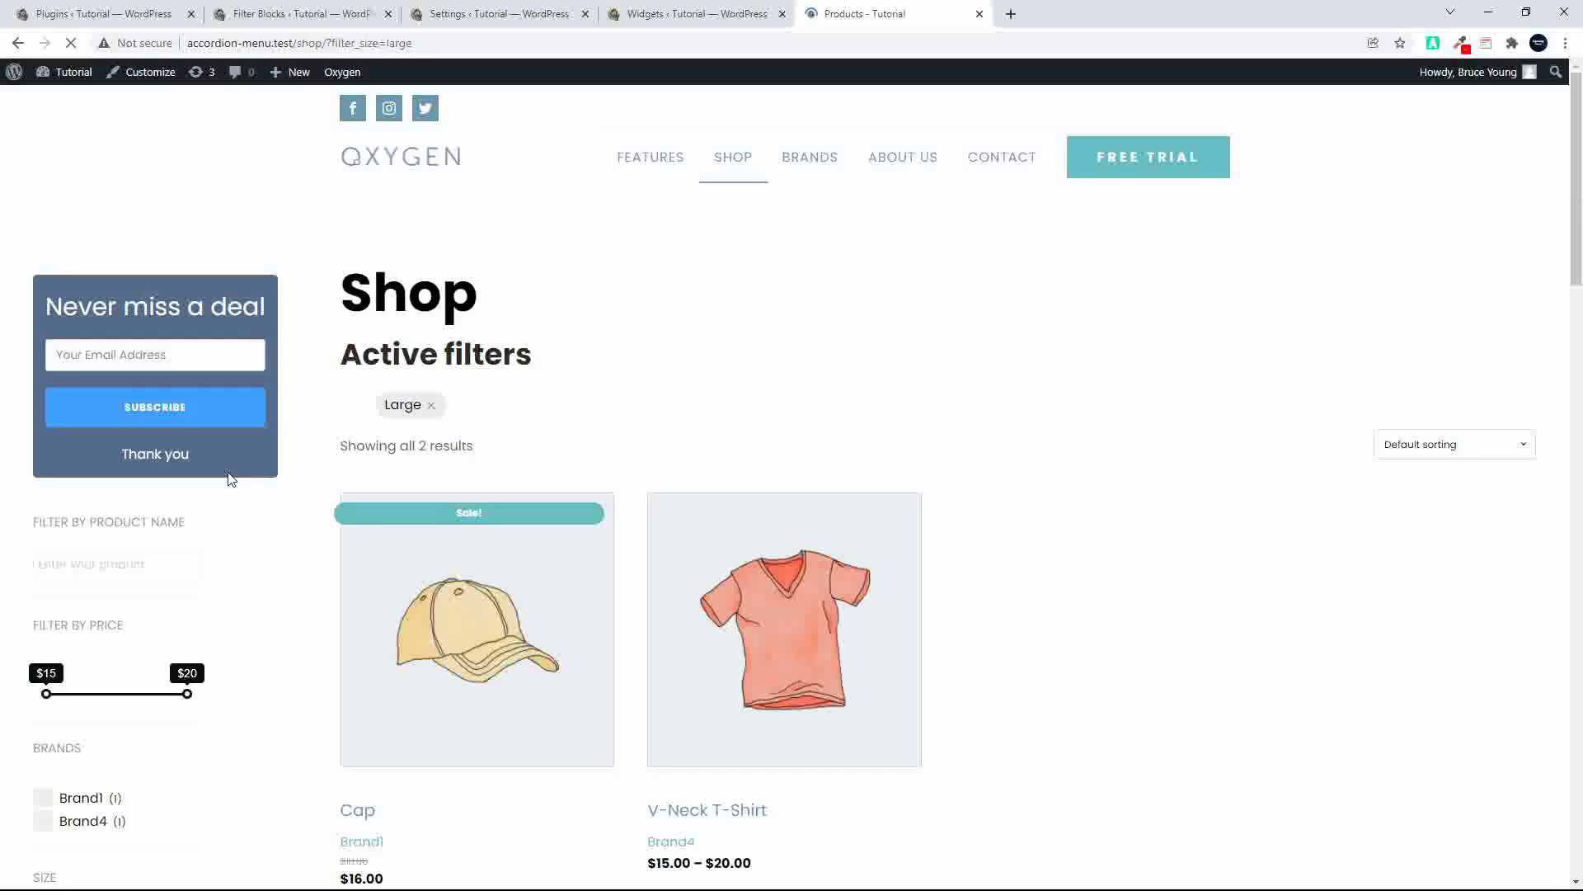
- Review the Large-size products with the remaining filter options, and remove the active Large filter
scroll(280, 495, "down", 2)
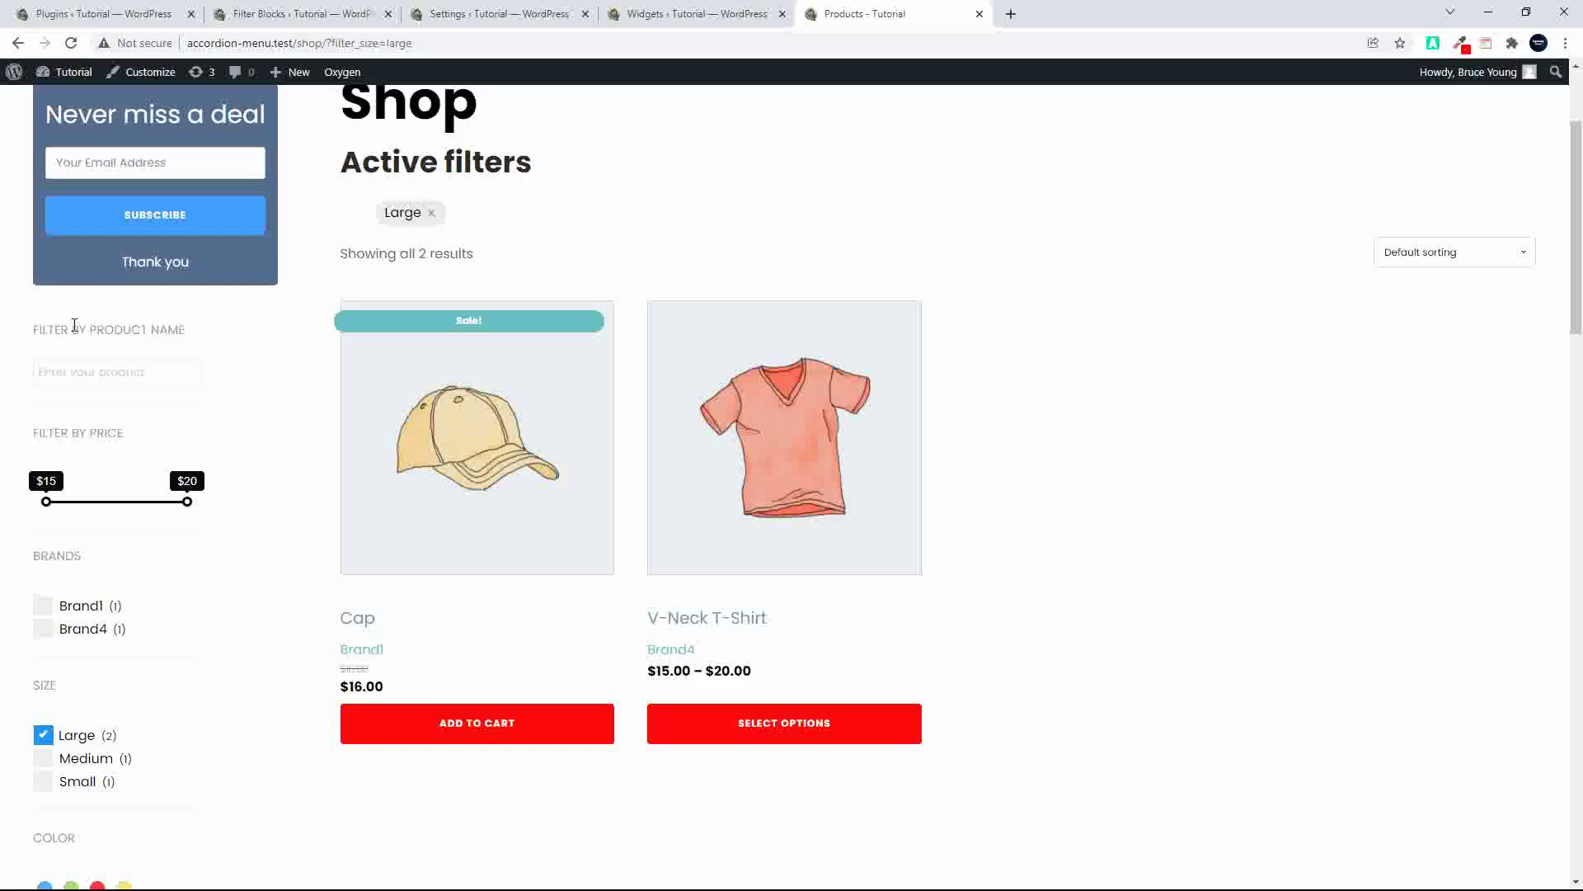
scroll(242, 417, "up", 2)
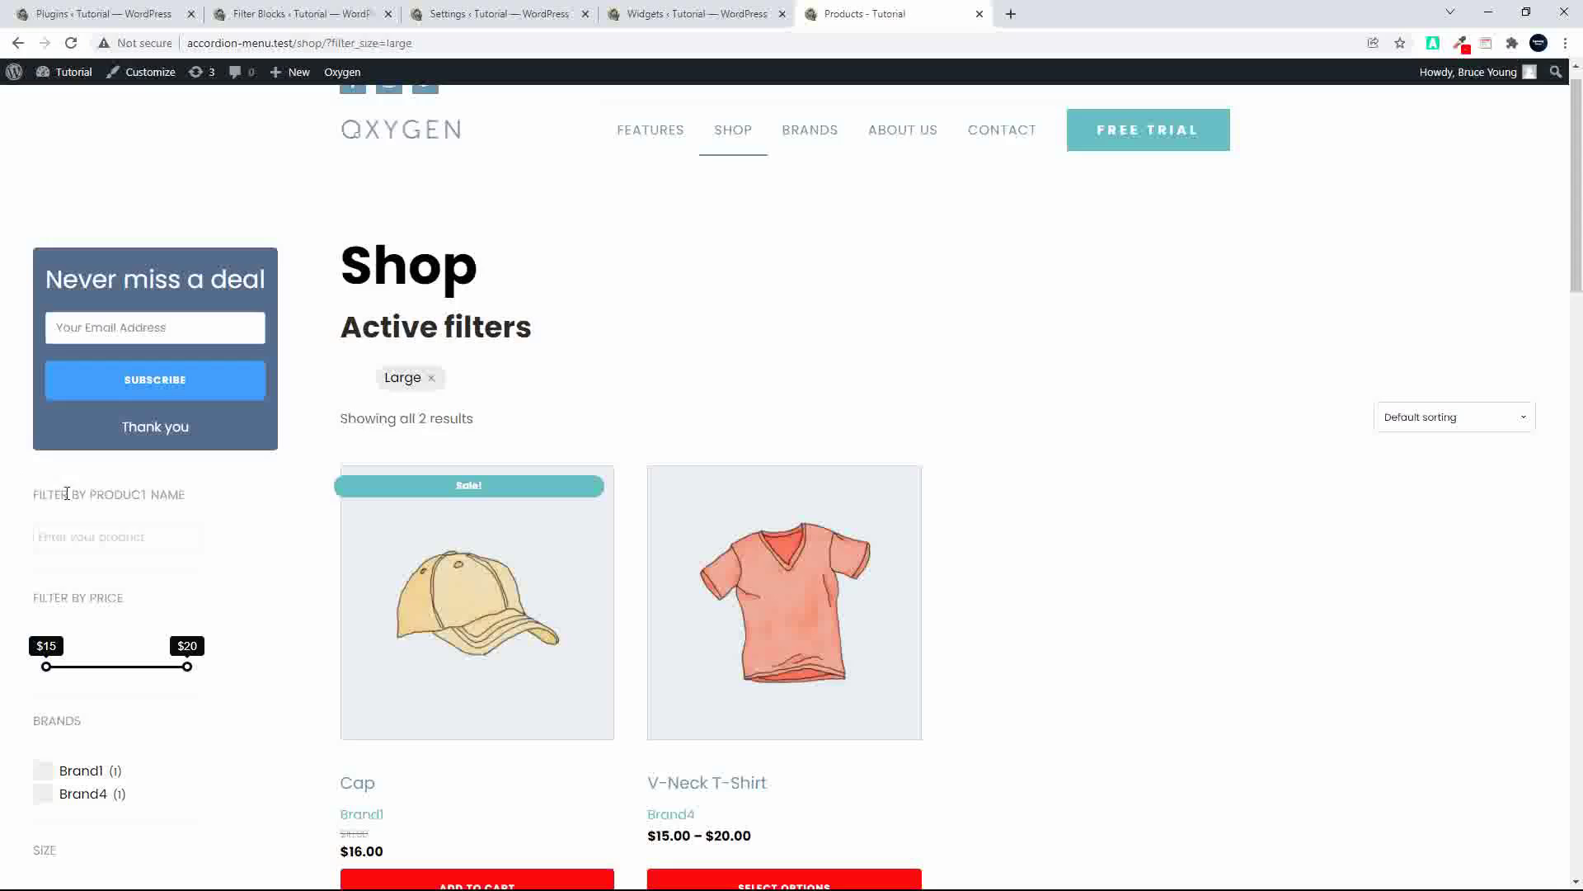
scroll(212, 555, "down", 6)
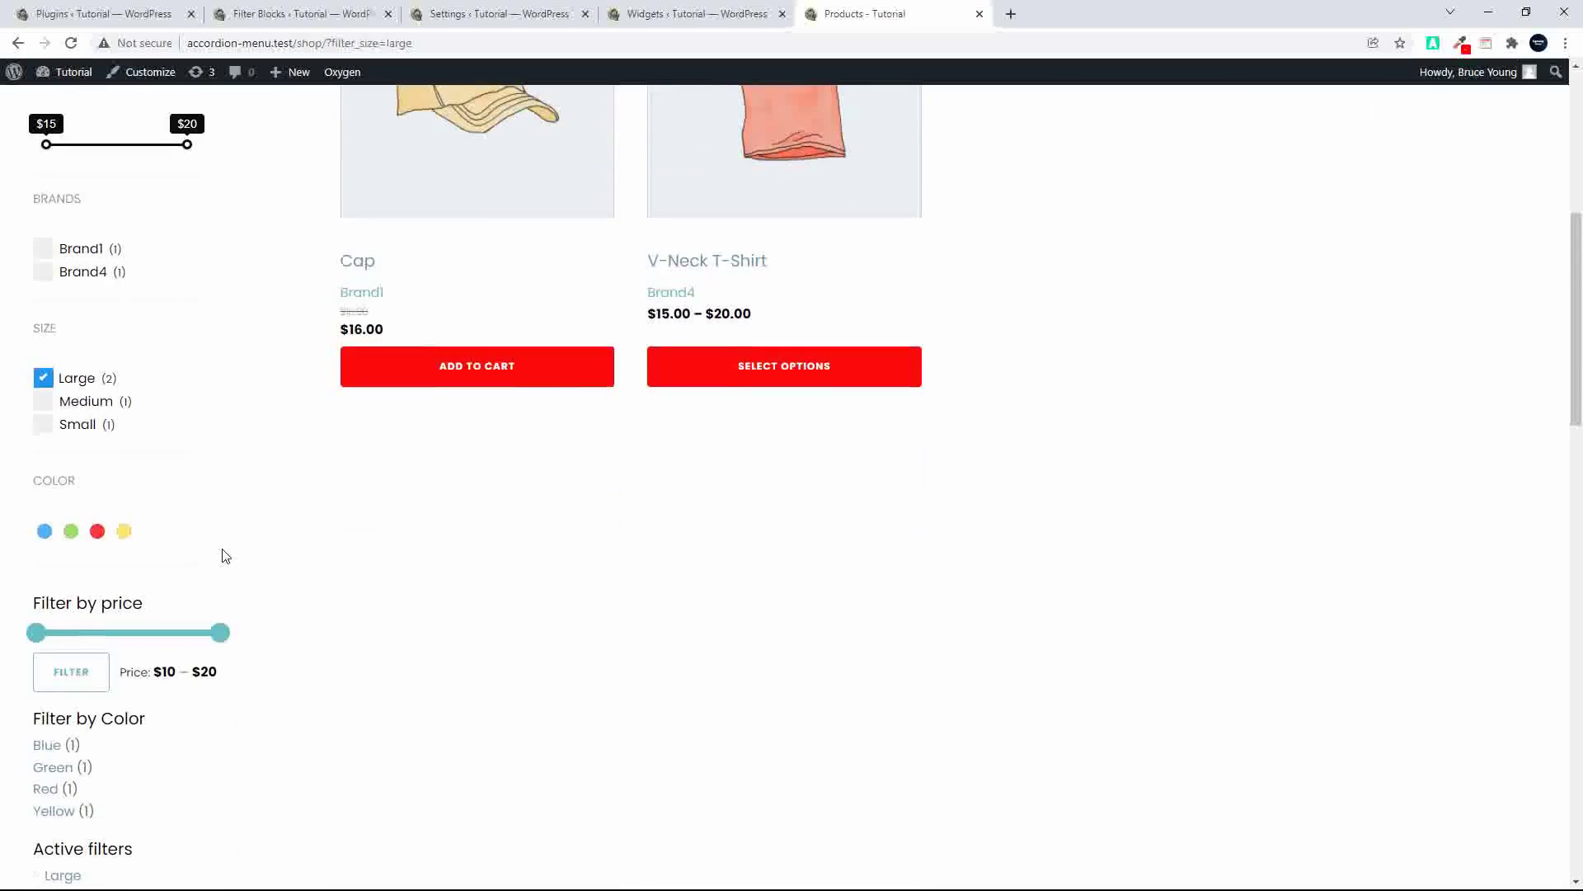
scroll(220, 555, "up", 4)
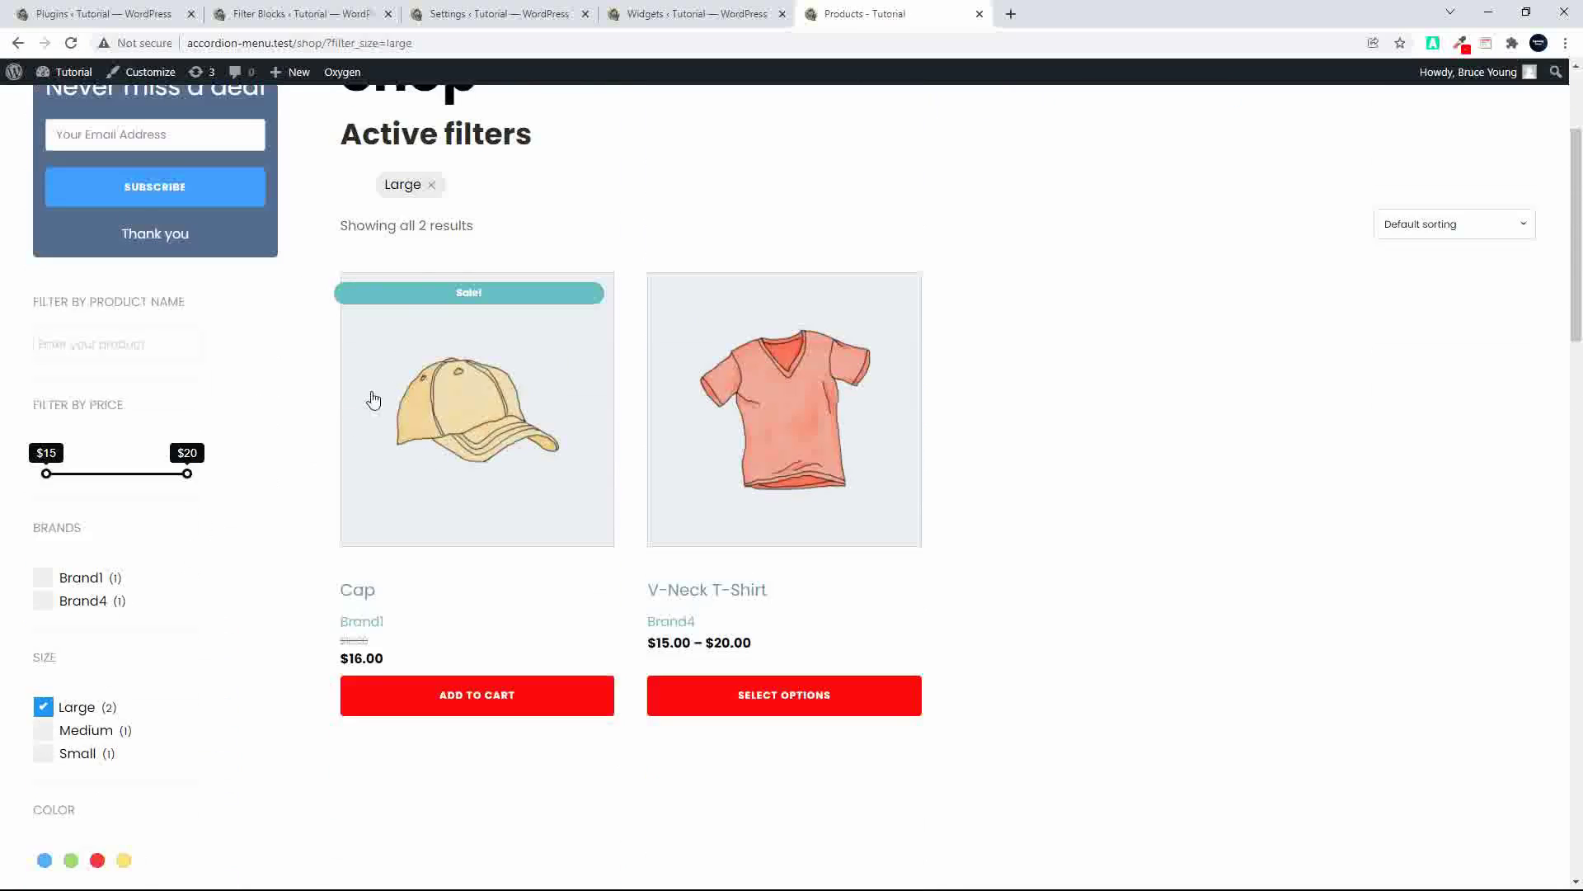
scroll(239, 643, "up", 1)
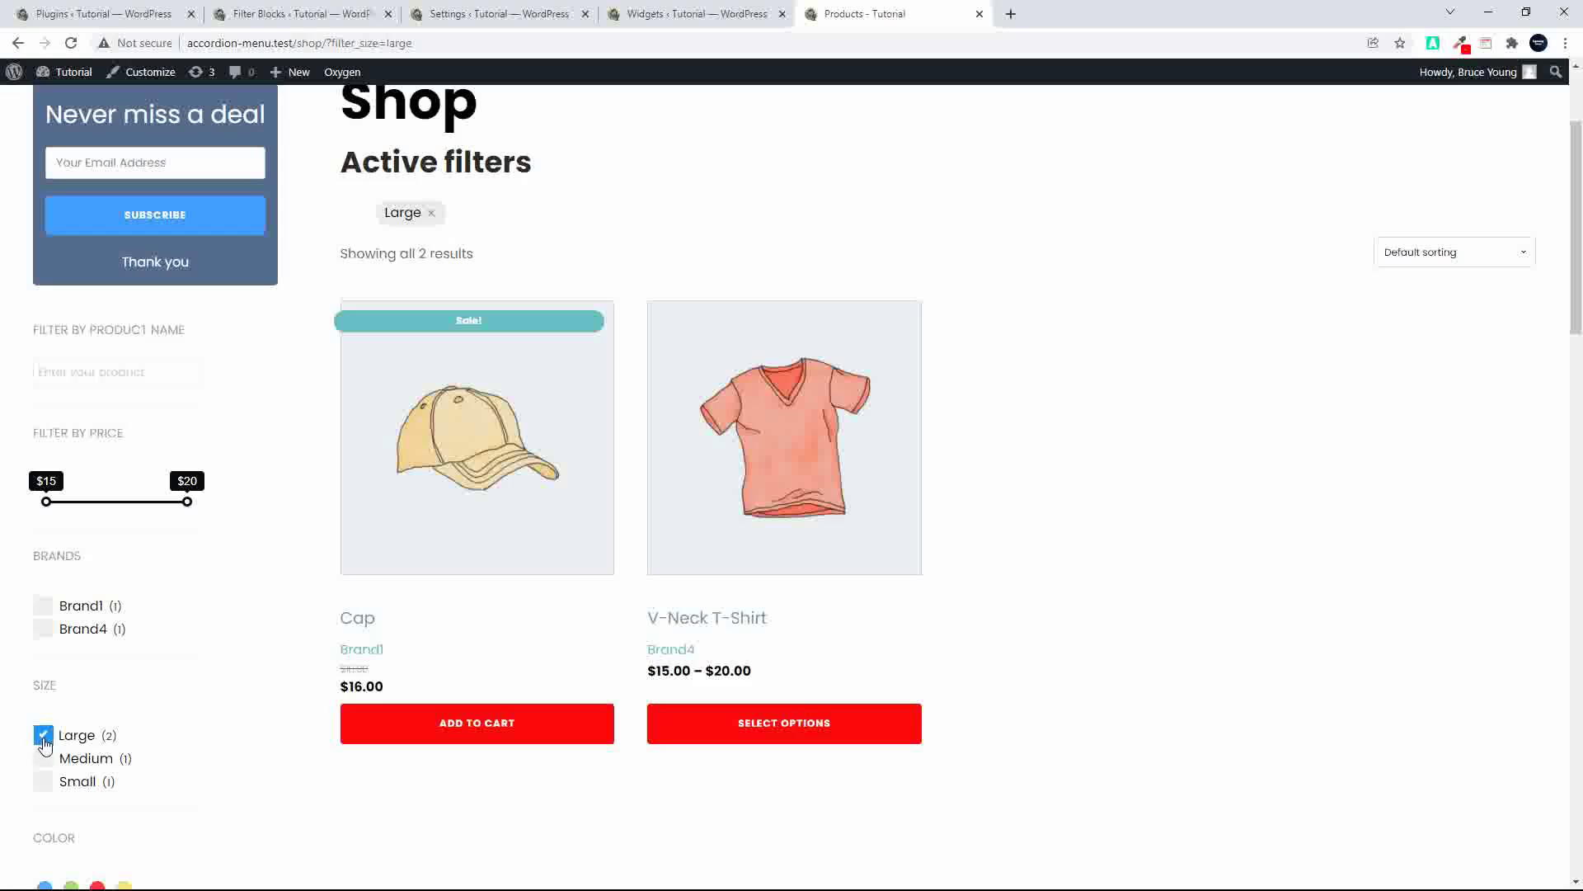
left_click(431, 213)
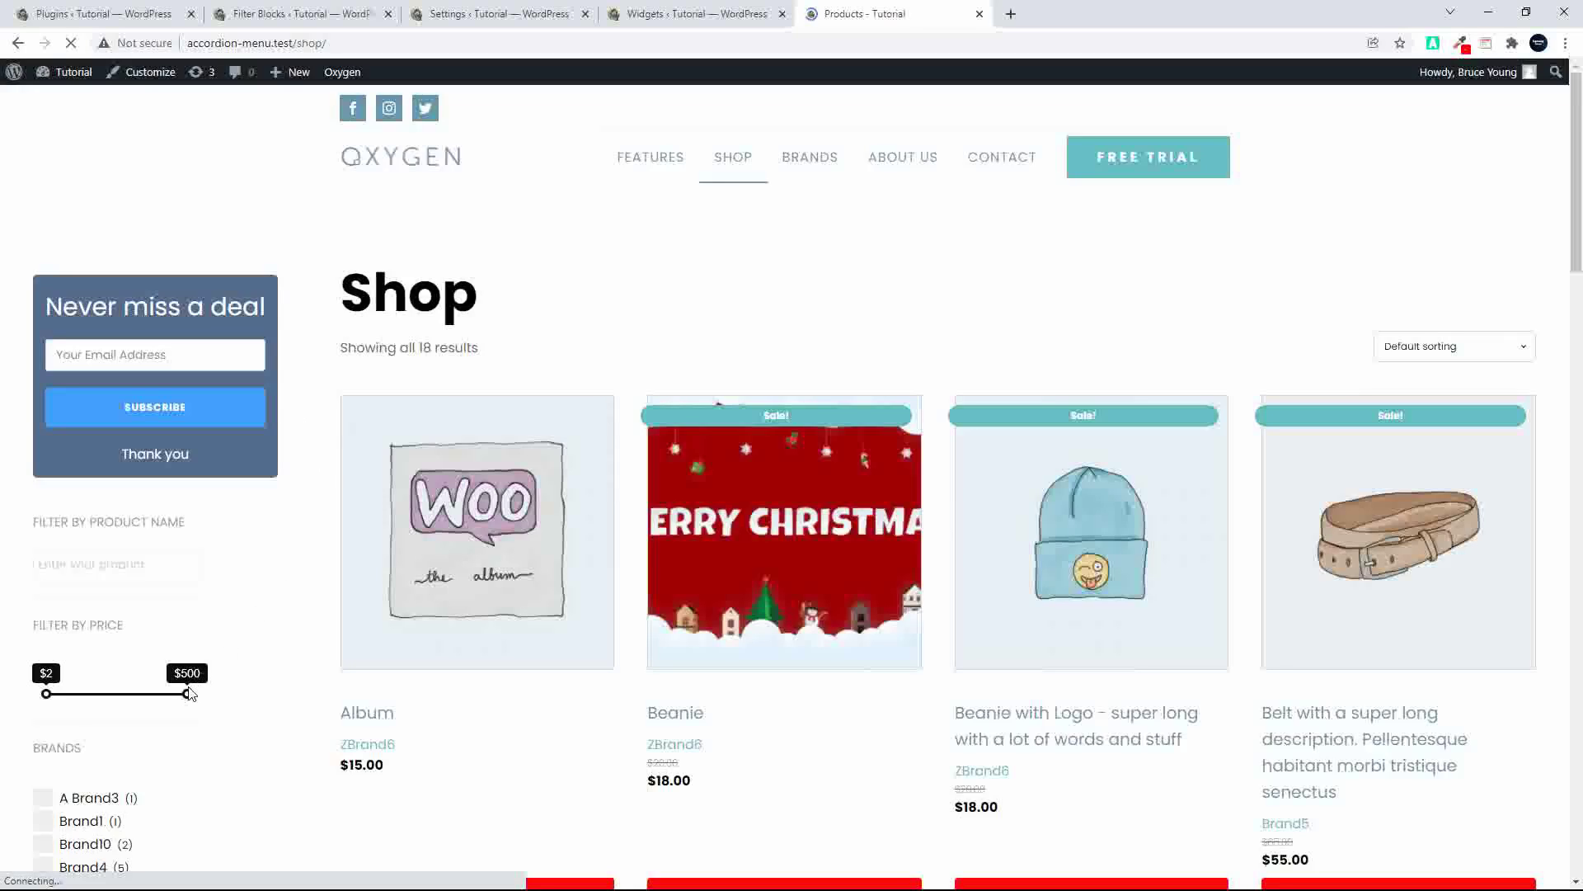
- Lower the maximum of the product price filter to $63, and reset it to $500
left_click_drag(186, 694, 66, 719)
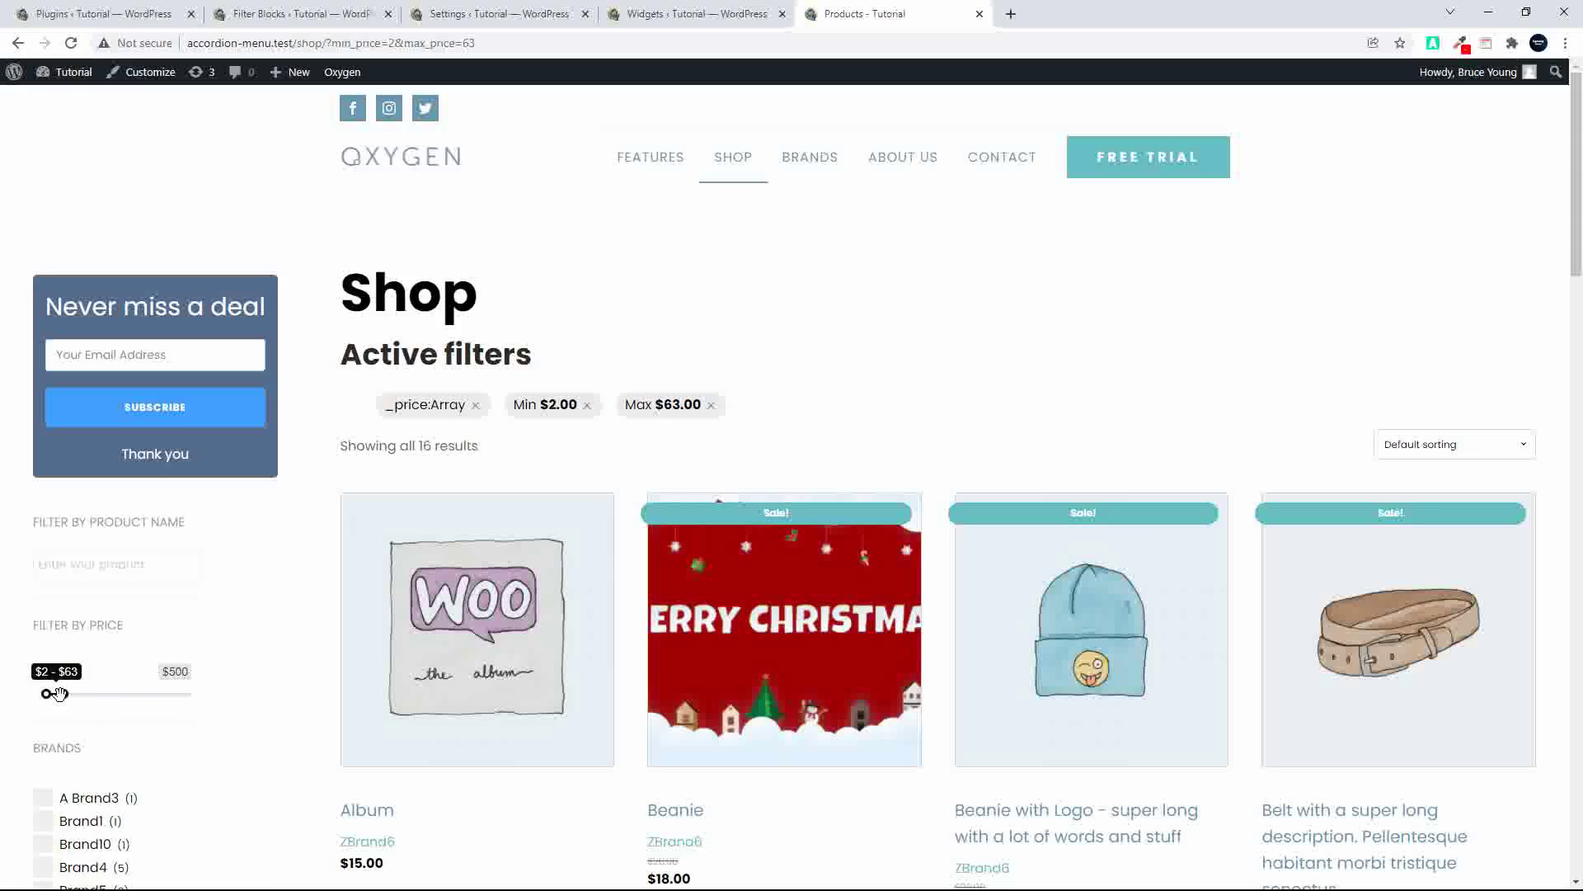
left_click_drag(65, 694, 195, 701)
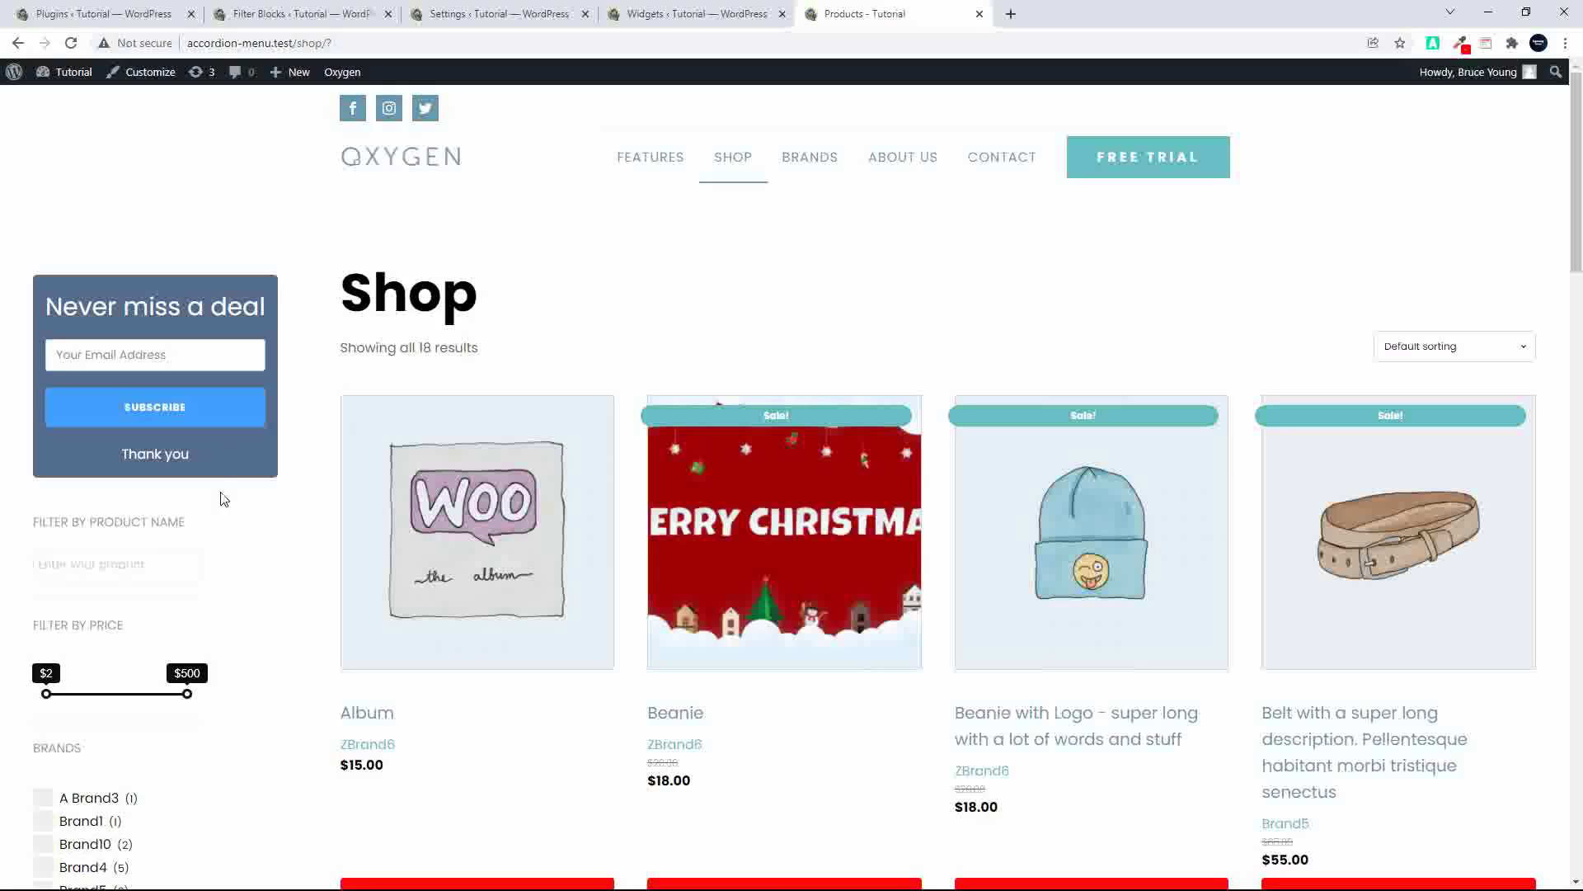
- Filter the shop products by the product name "bean"
scroll(301, 520, "down", 1)
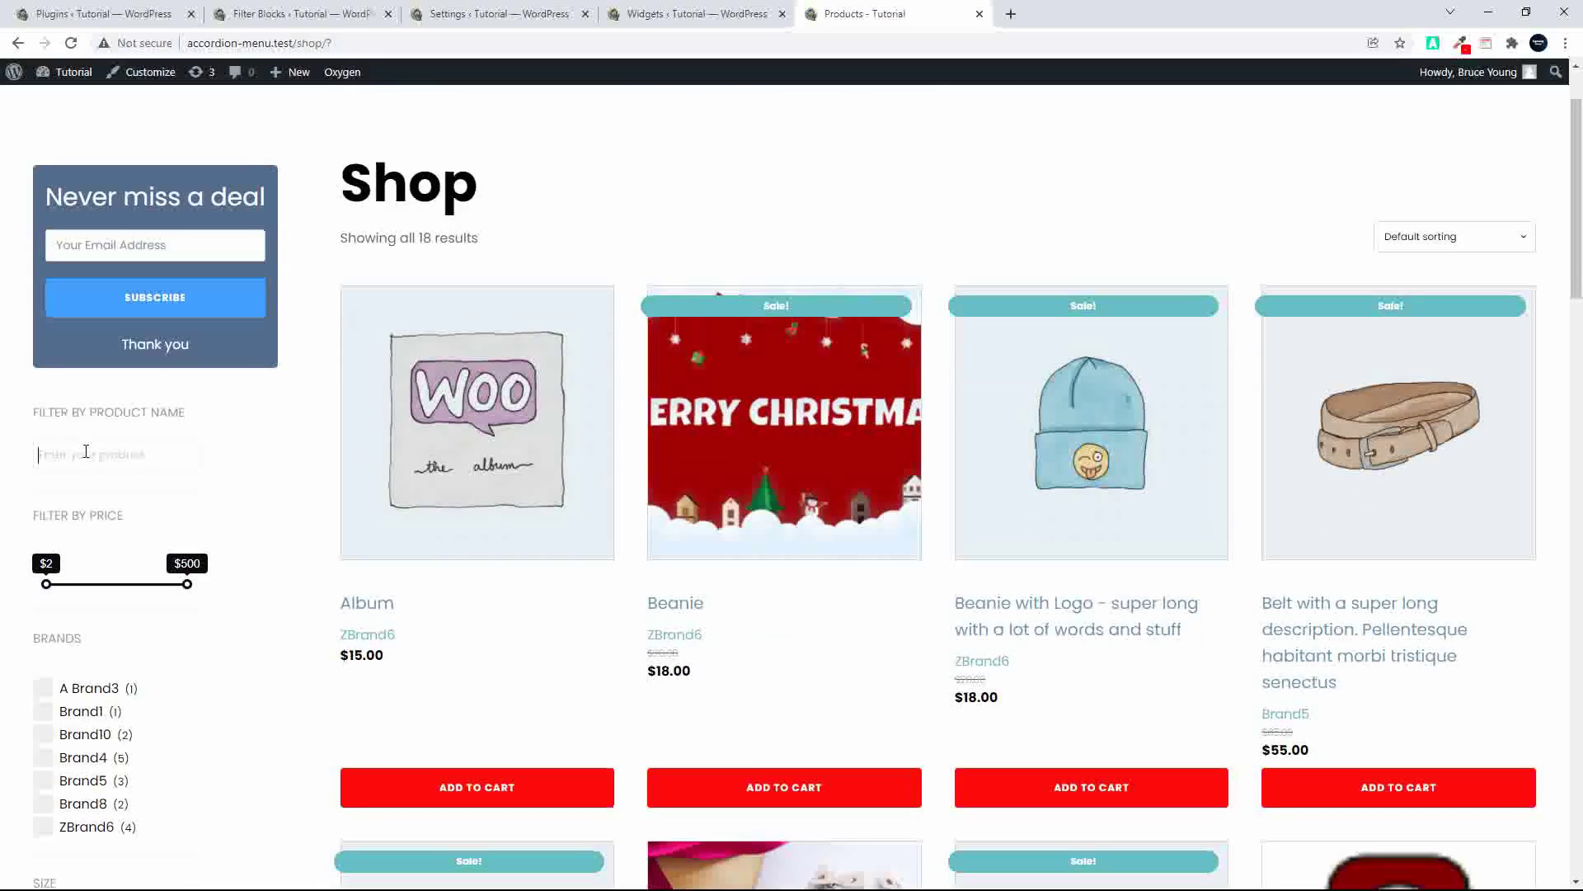
type("bean")
key("Return")
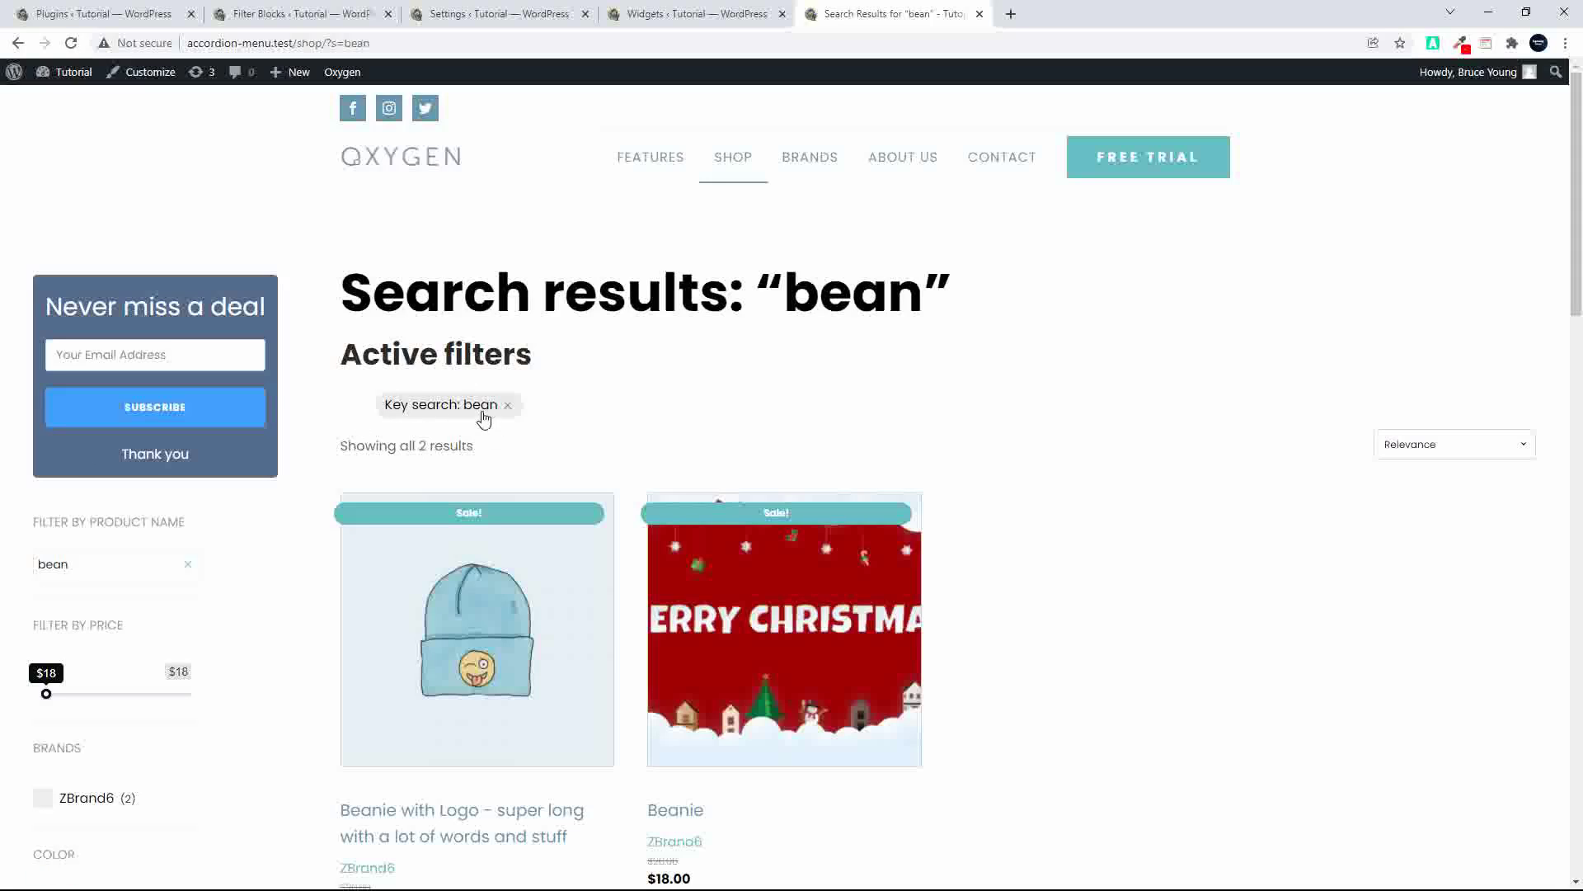
- Examine the "bean" search results and how the sidebar's brand, color, price and category filters adapt to them
scroll(561, 643, "down", 5)
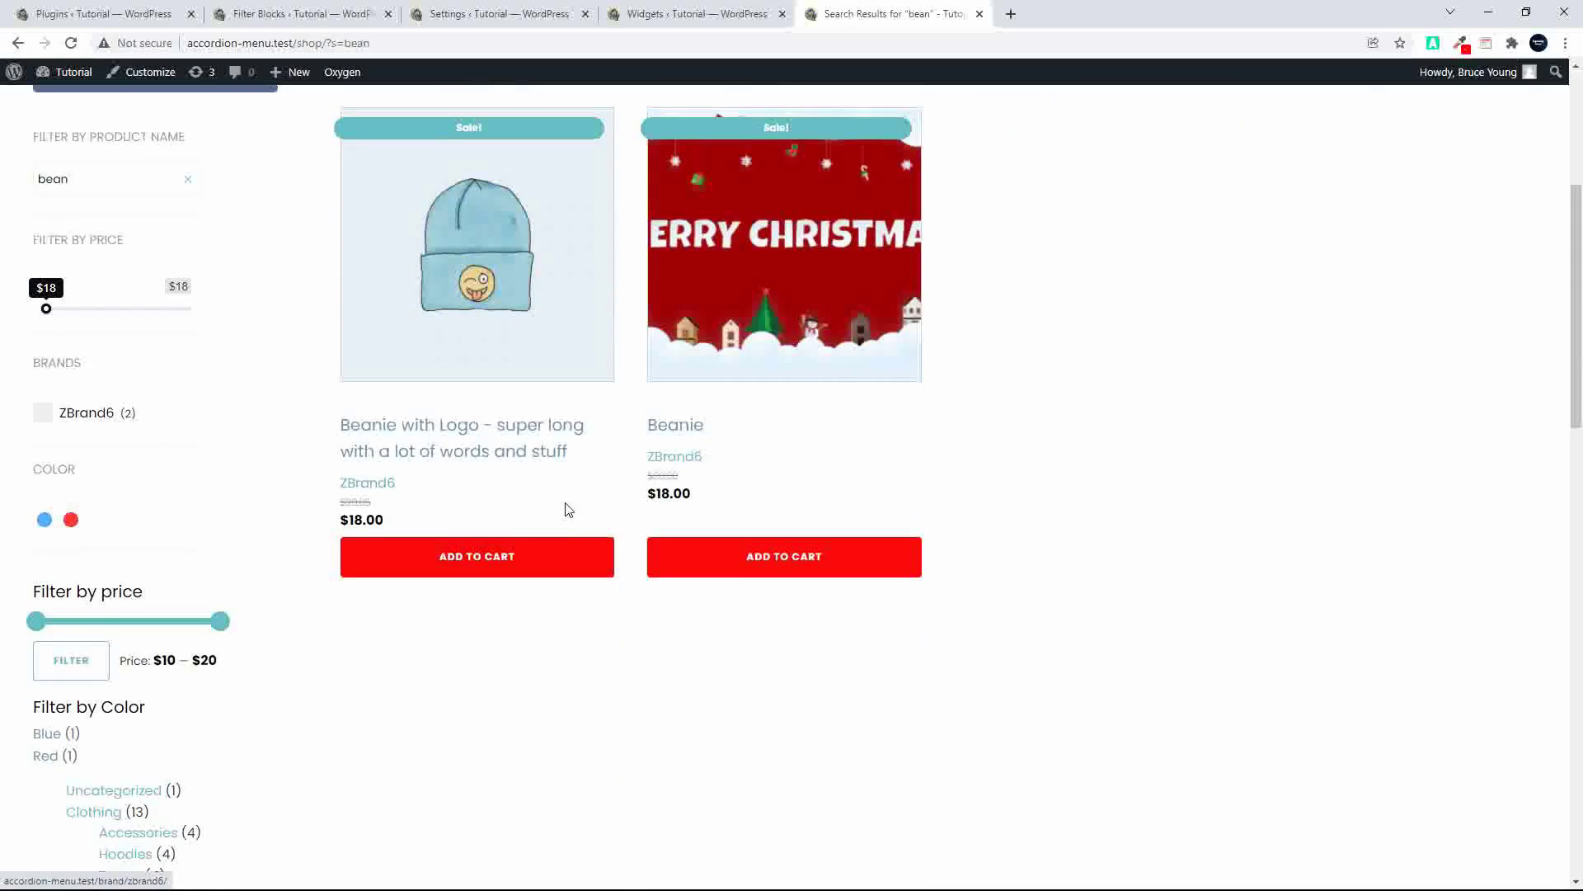
scroll(614, 592, "up", 5)
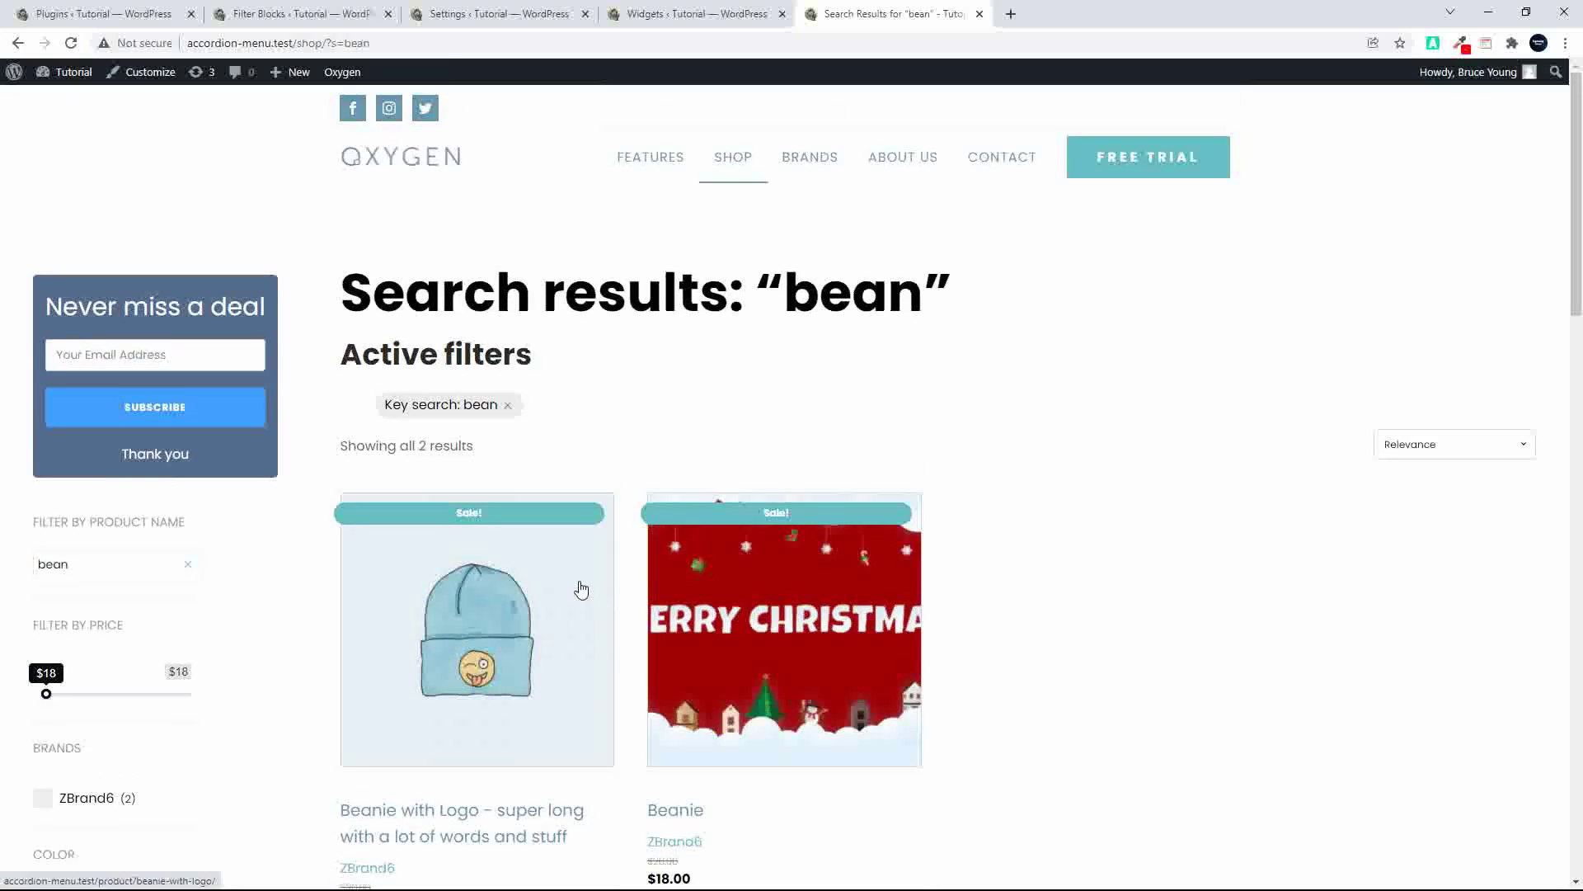
scroll(255, 647, "down", 4)
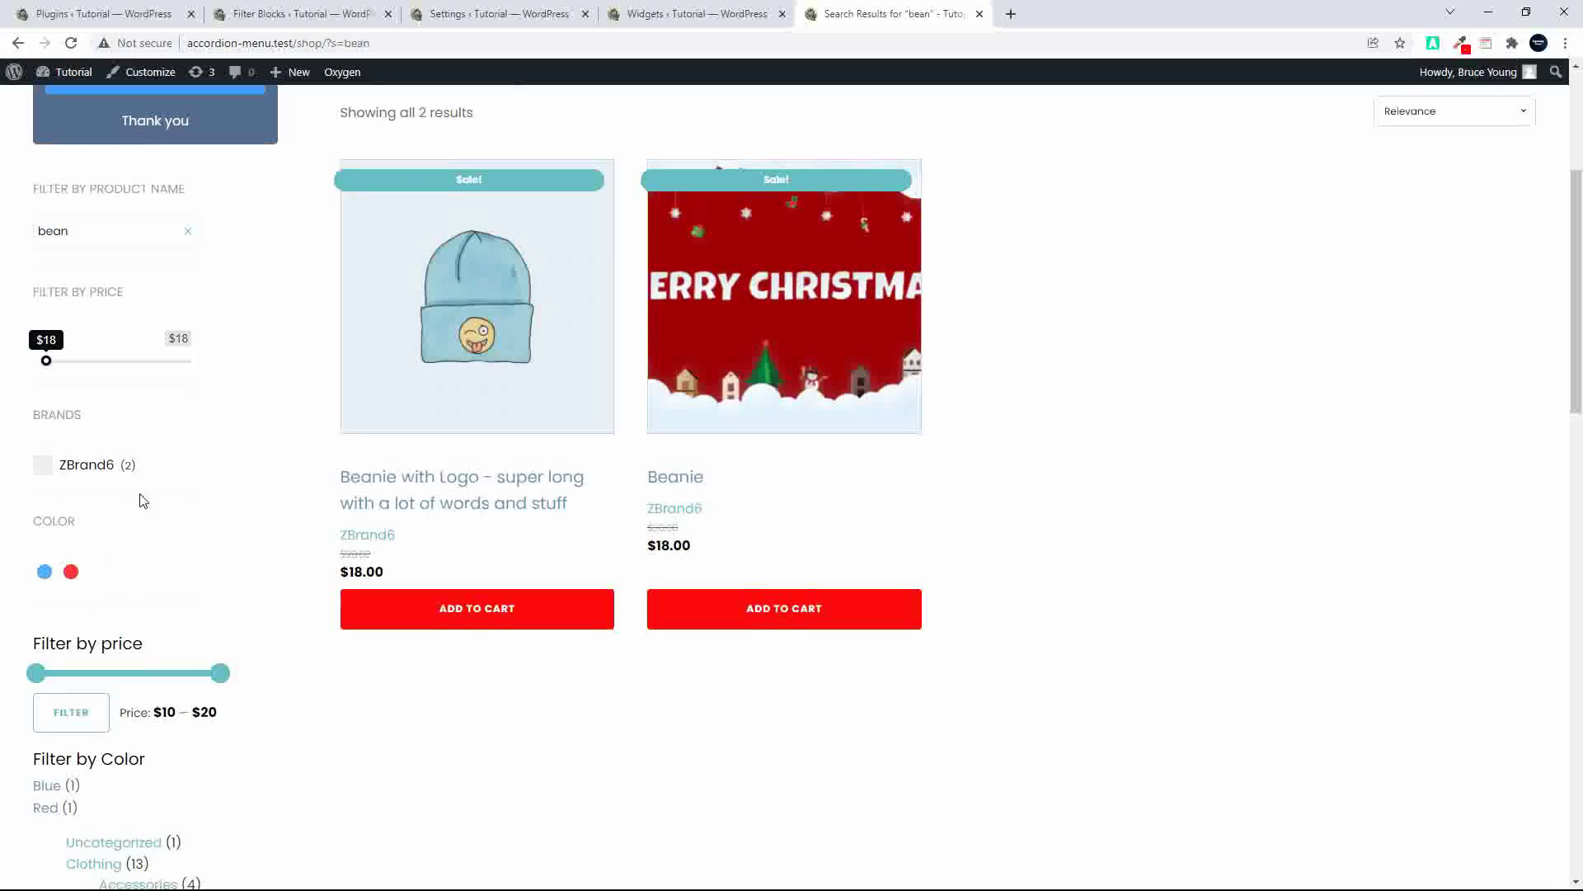
scroll(124, 462, "down", 1)
scroll(132, 470, "down", 1)
scroll(161, 510, "up", 1)
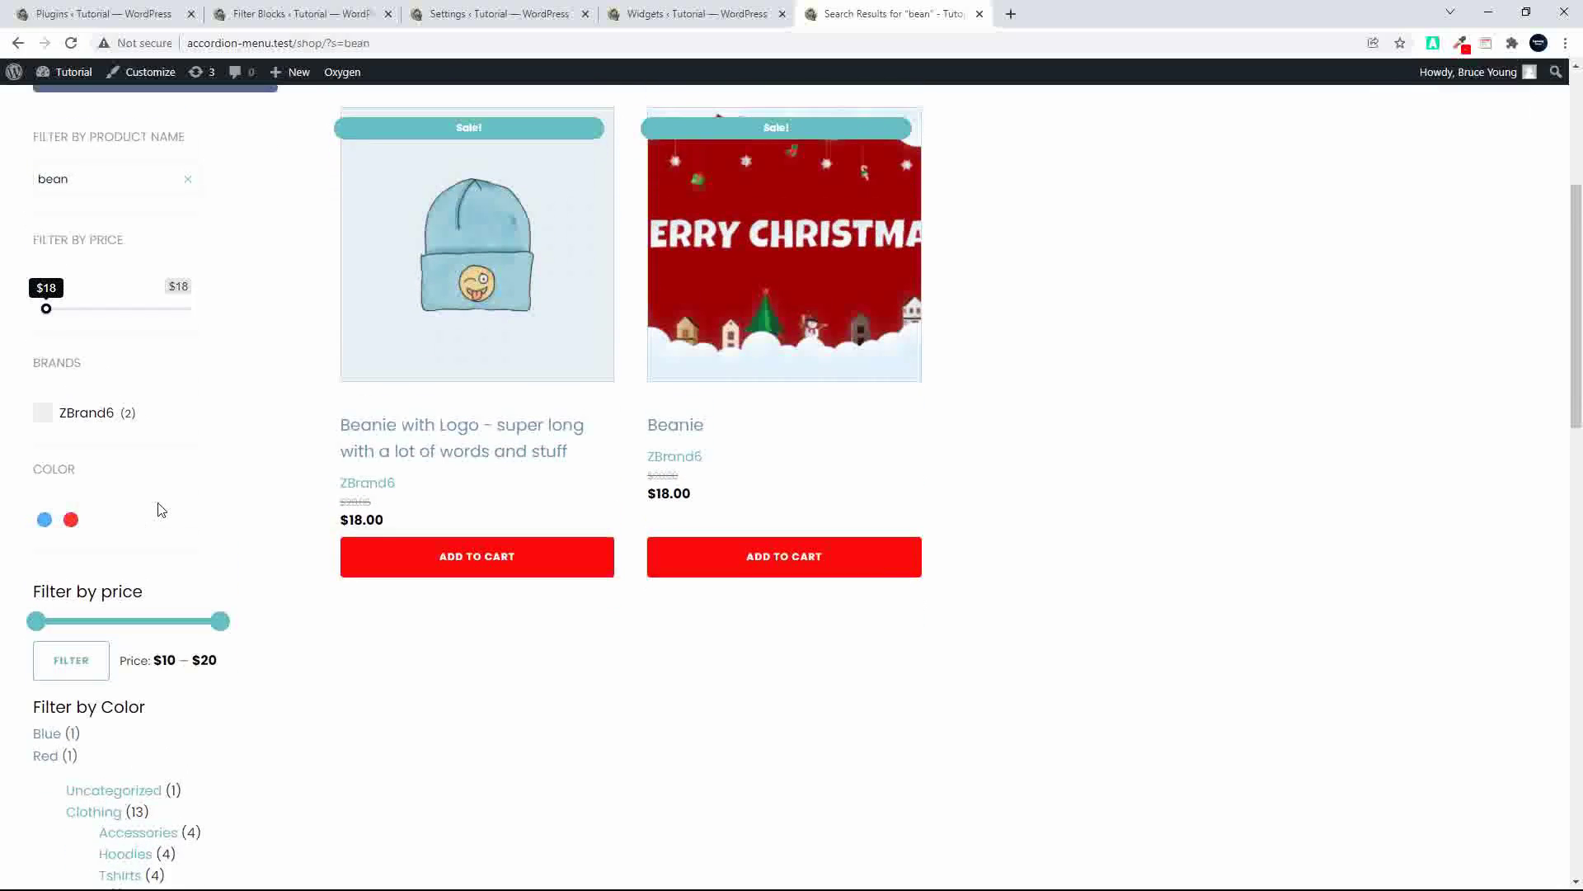
scroll(161, 510, "down", 5)
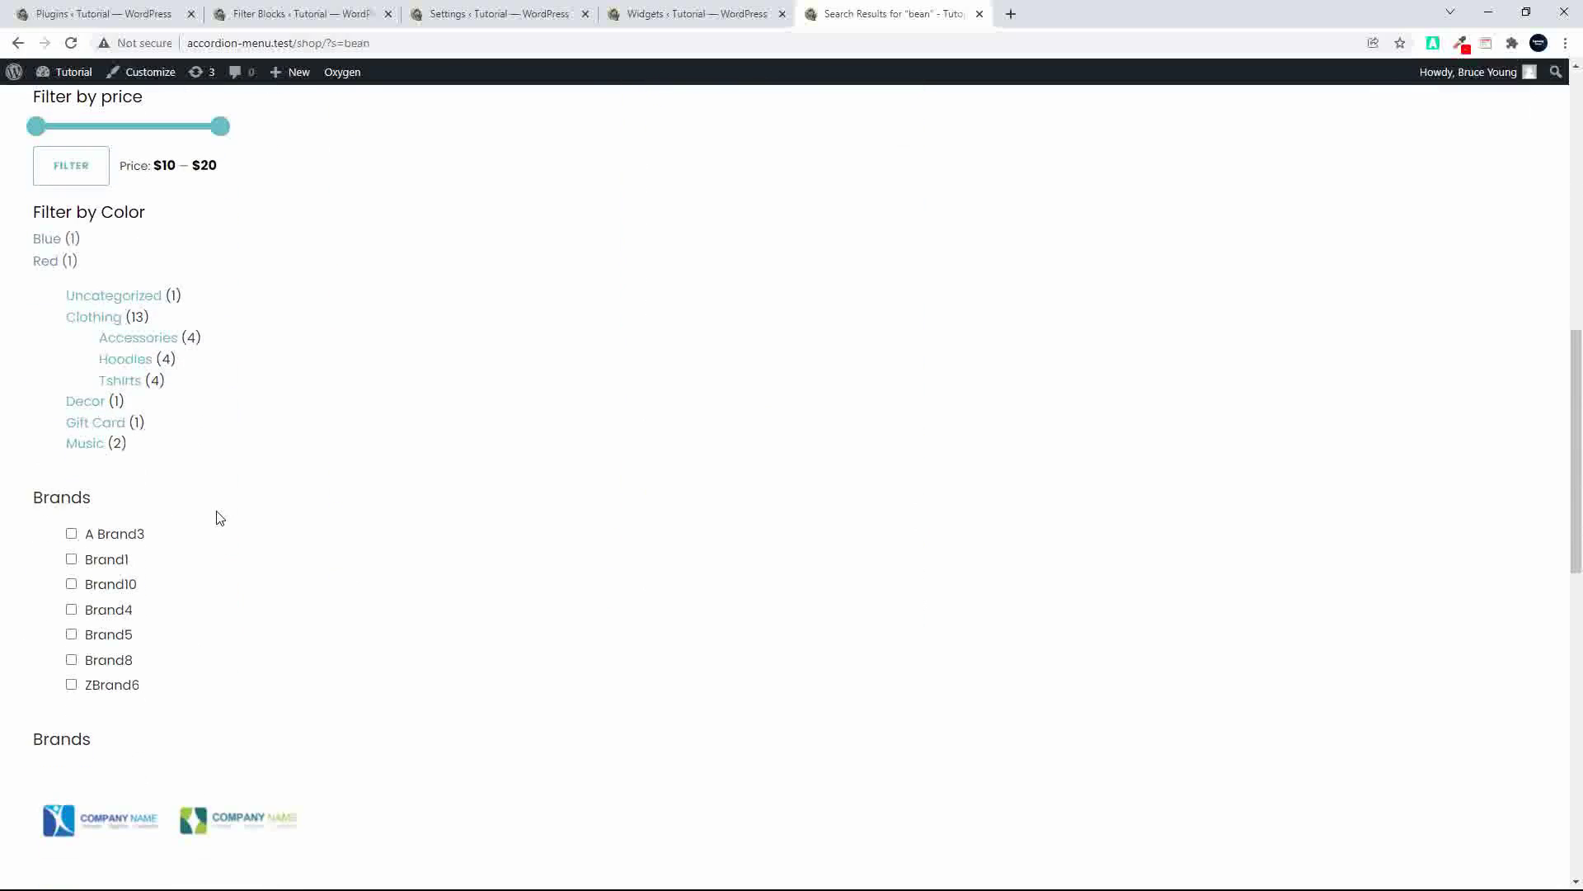
scroll(219, 516, "up", 5)
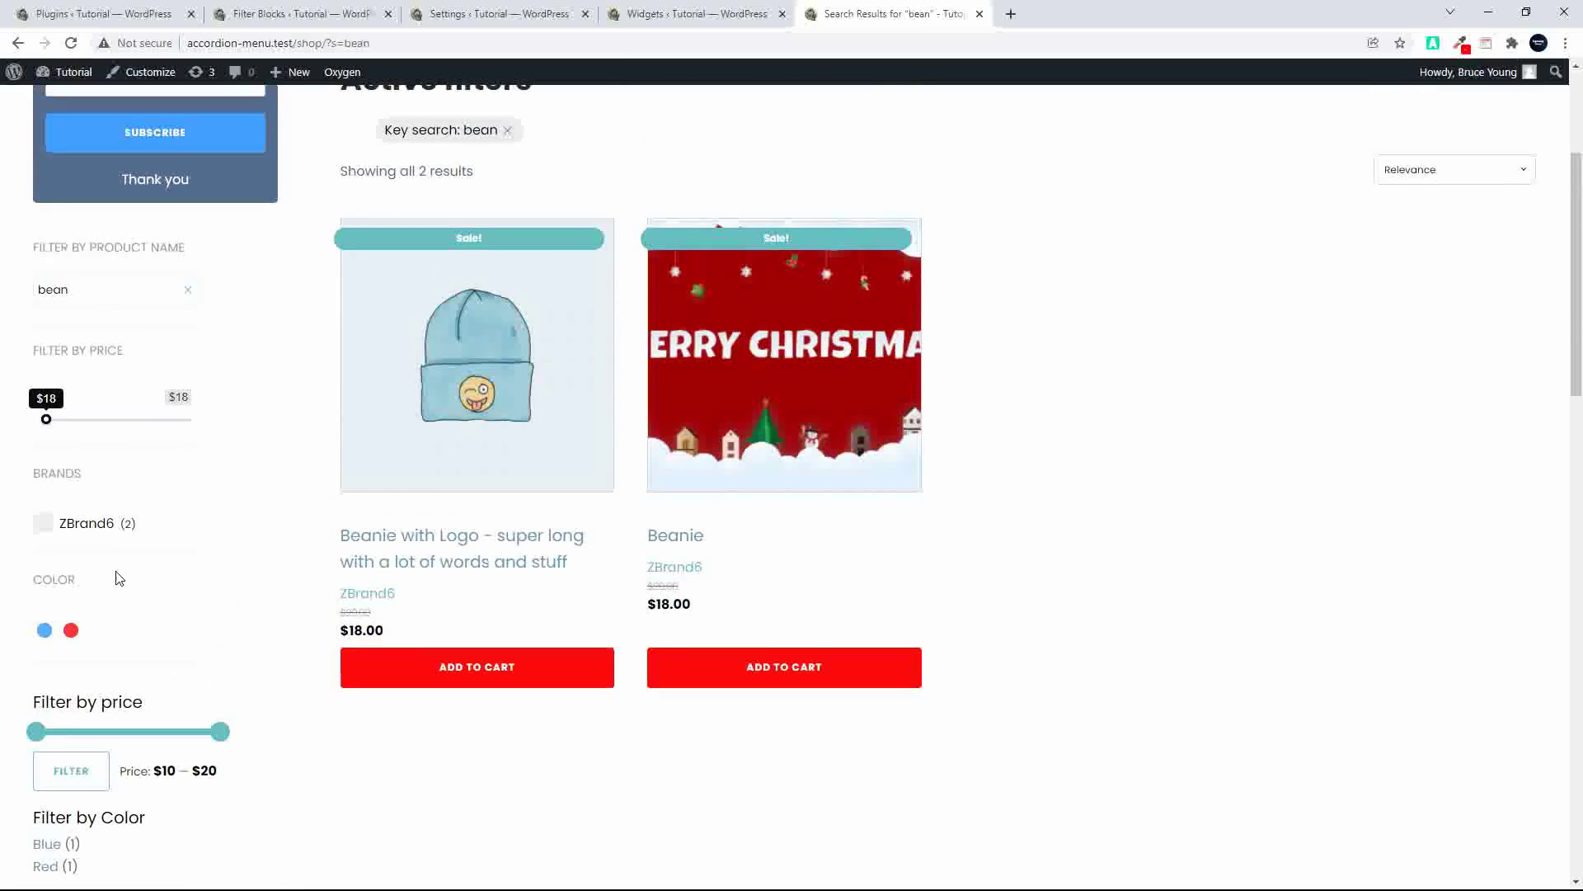
scroll(122, 588, "down", 4)
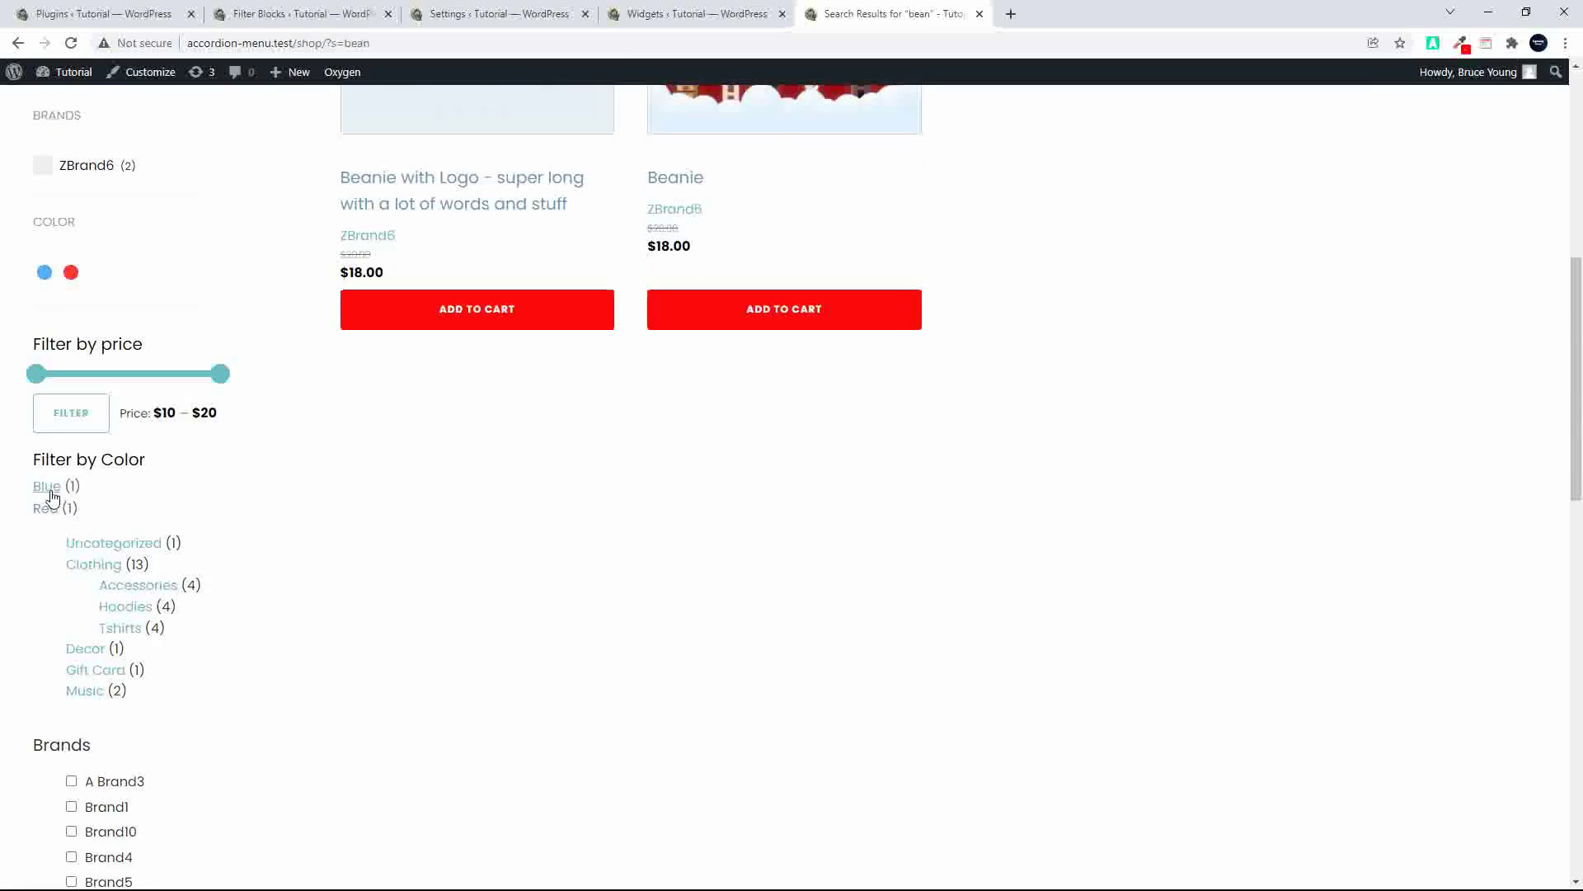
scroll(87, 573, "down", 2)
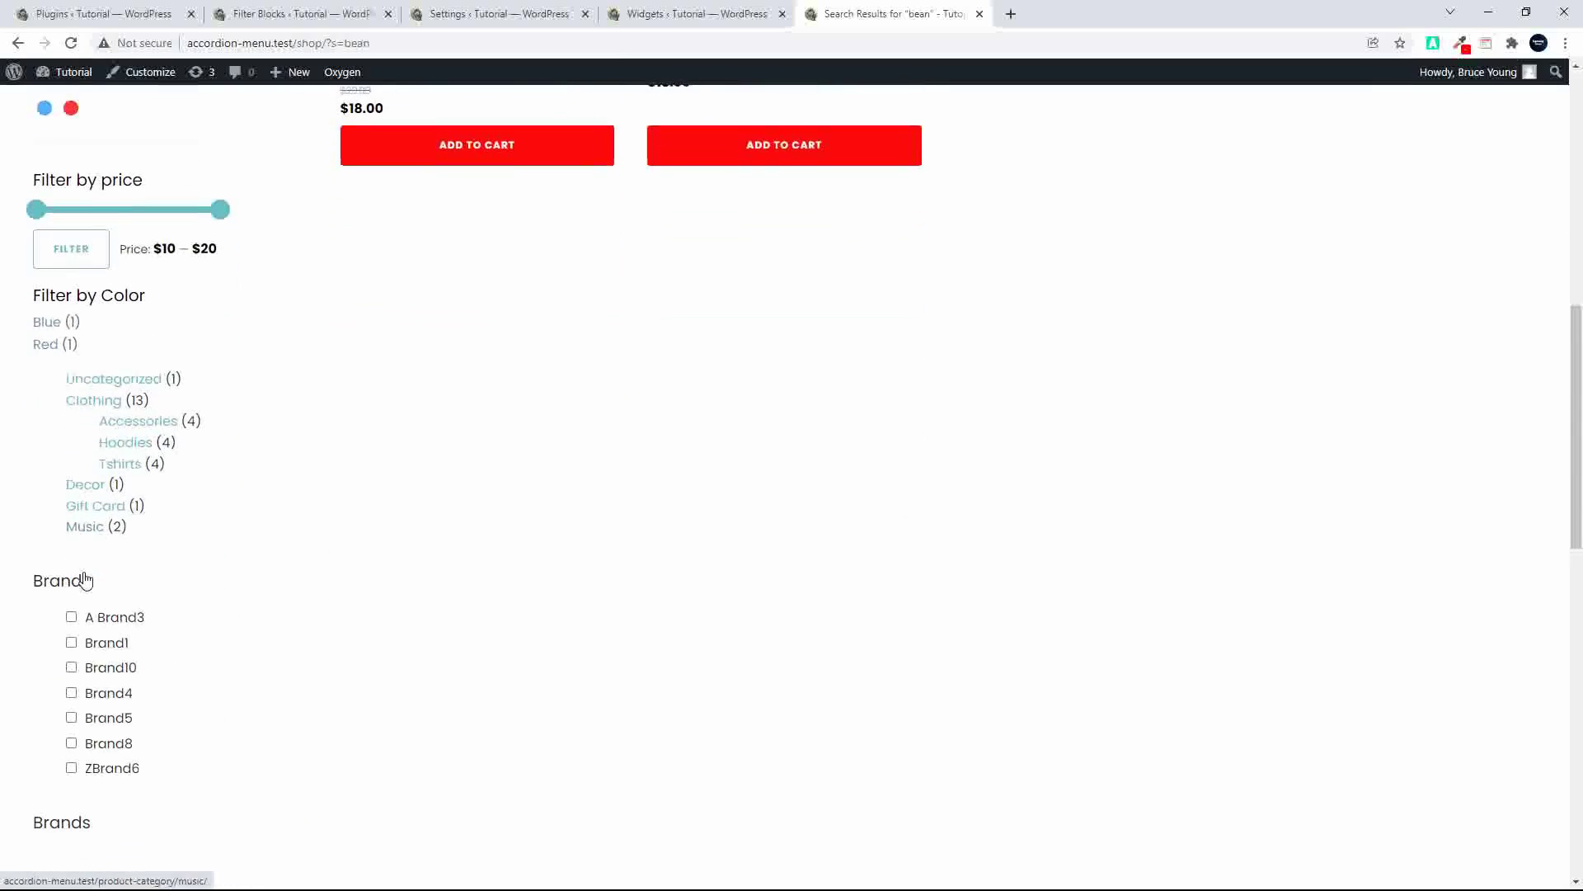
scroll(91, 569, "up", 7)
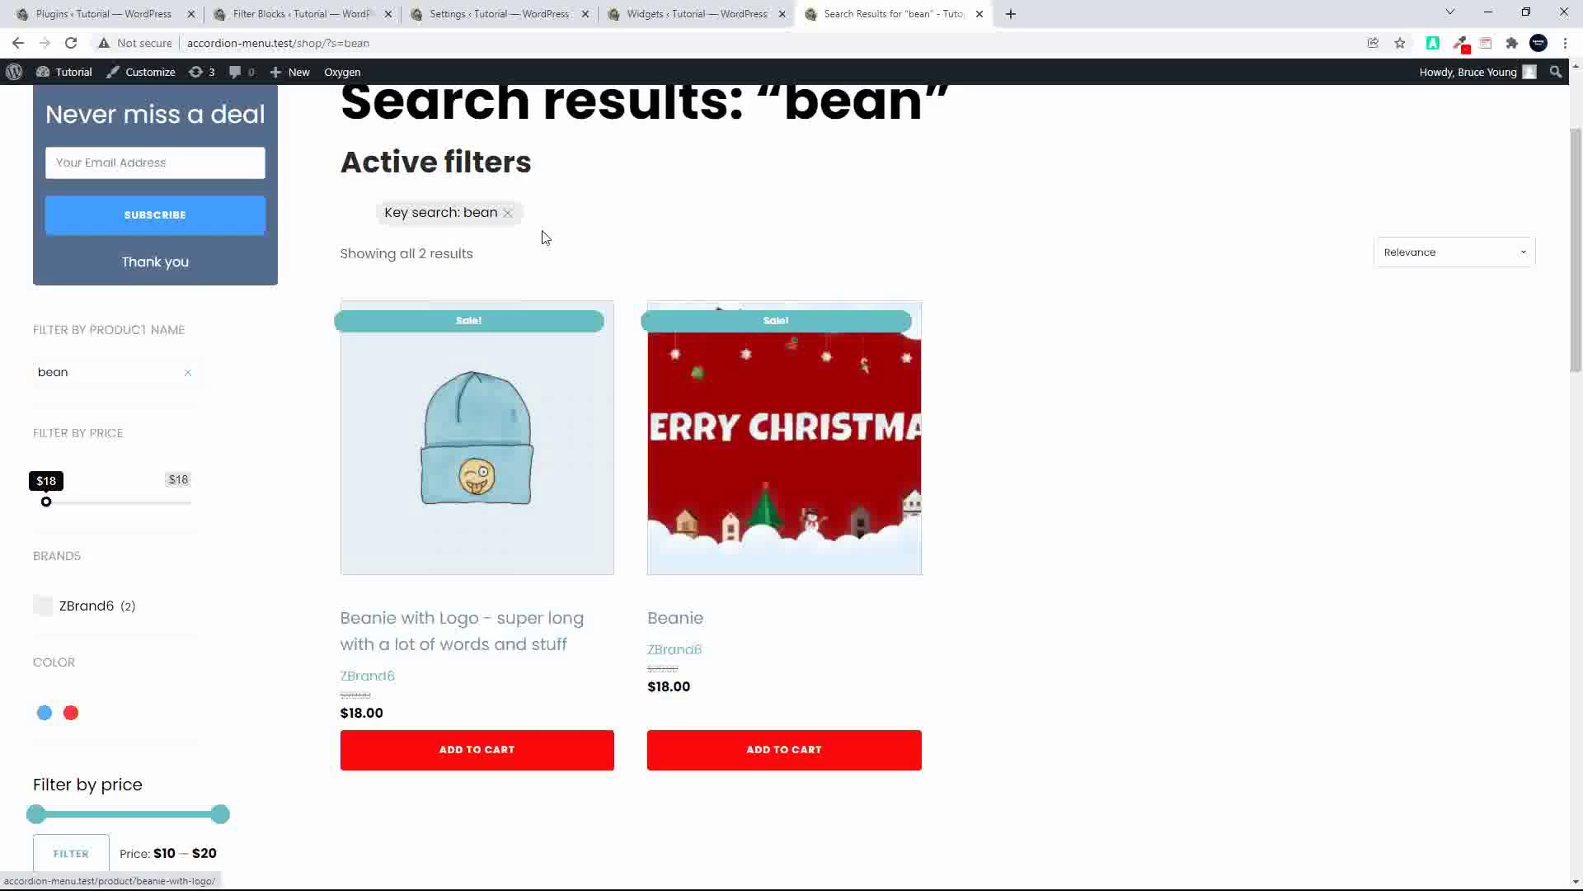
scroll(325, 346, "up", 1)
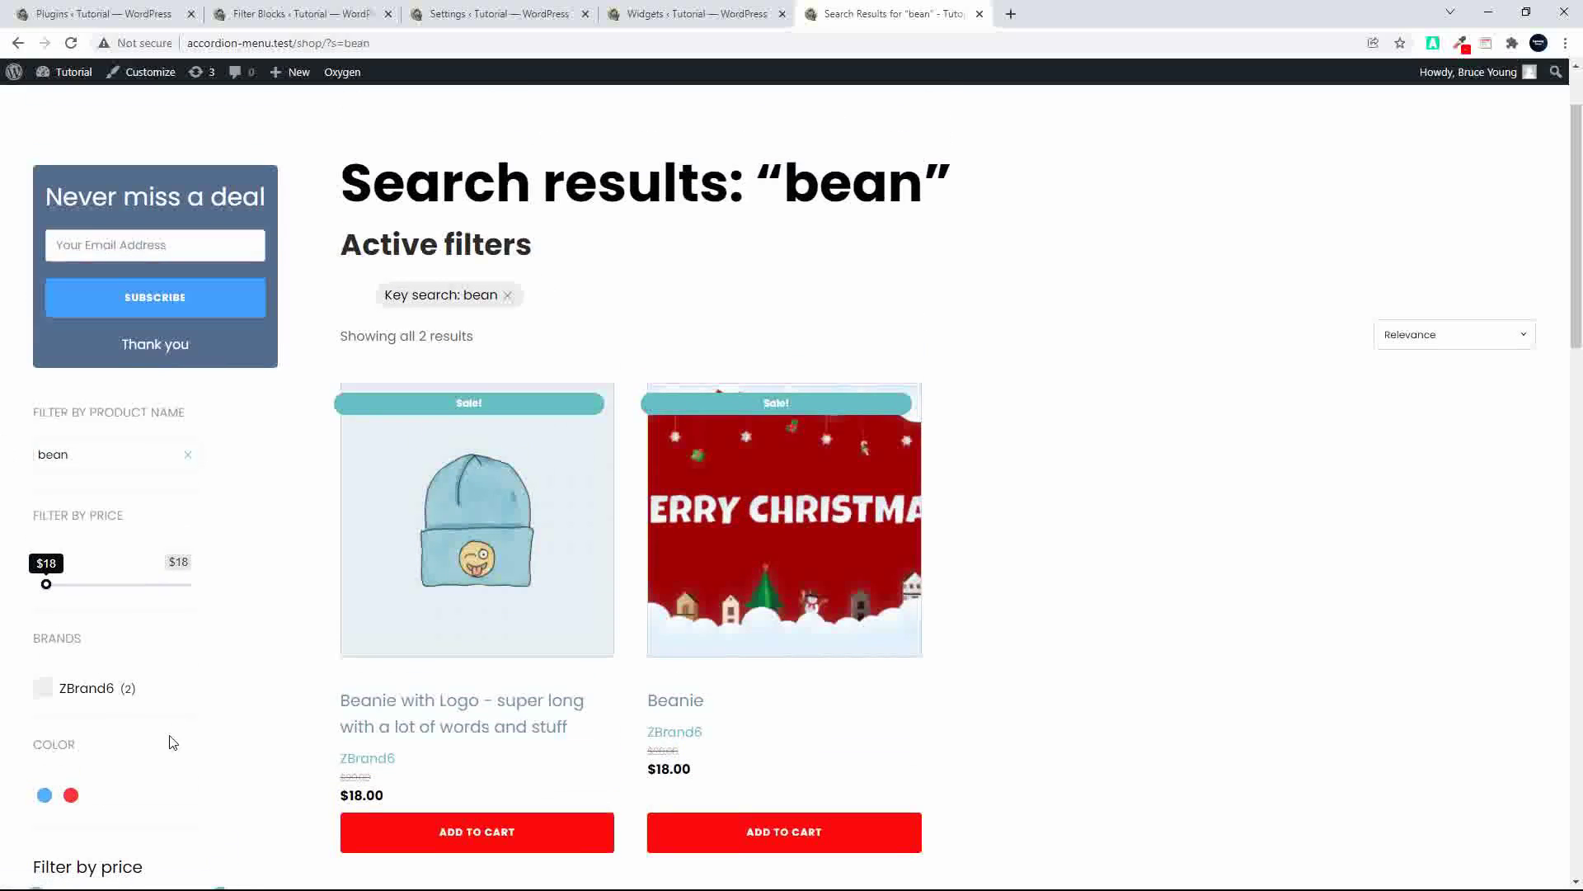
- Clear the product name filter and look through the full shop listing
left_click(187, 455)
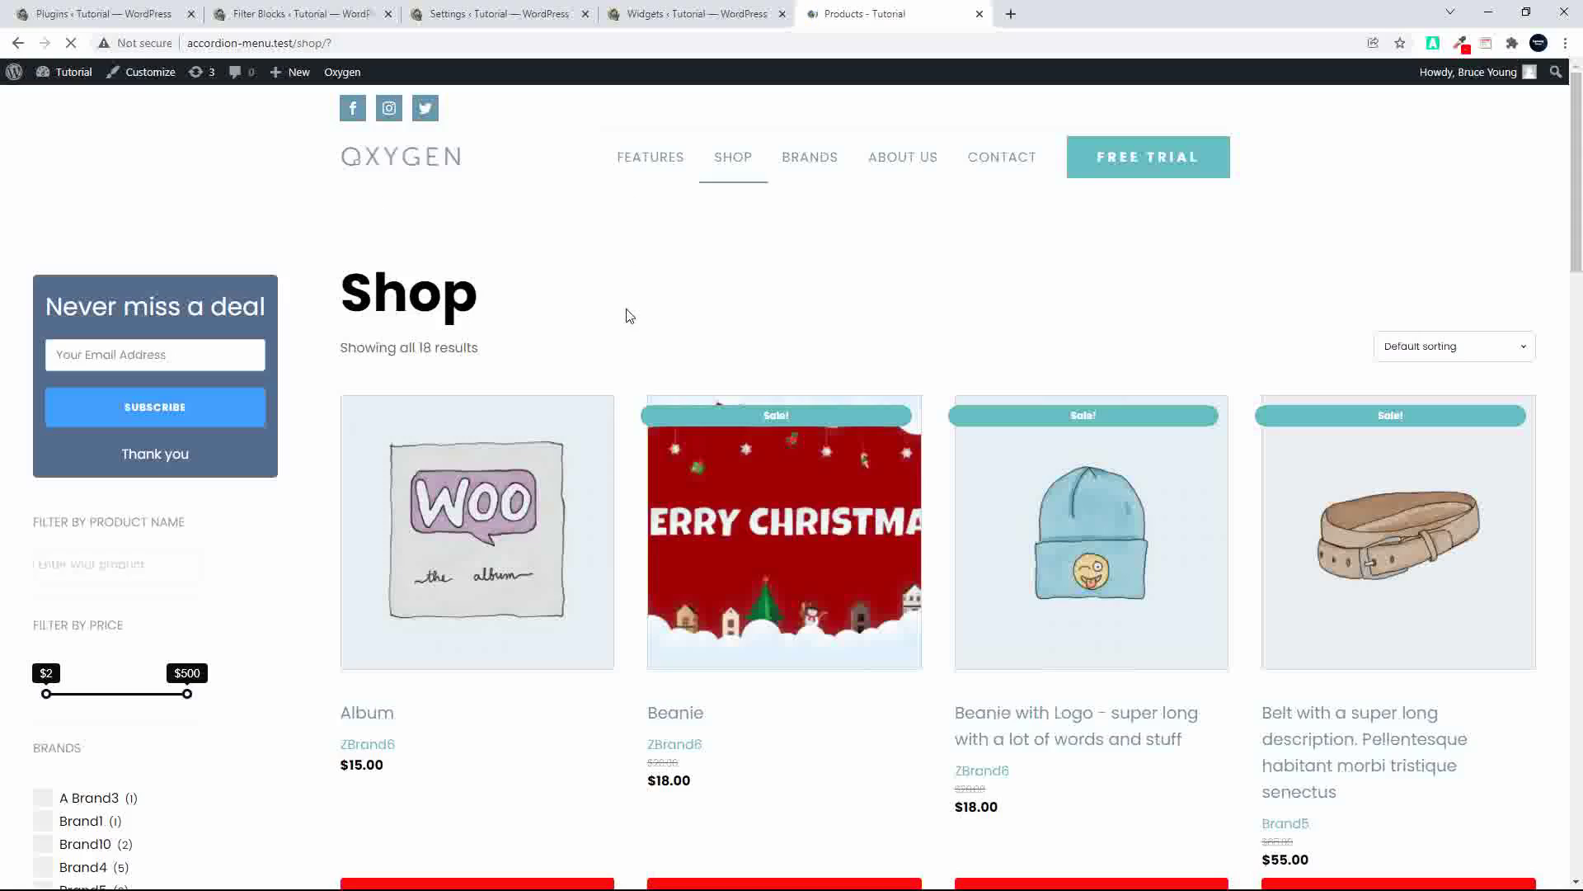
scroll(640, 308, "down", 8)
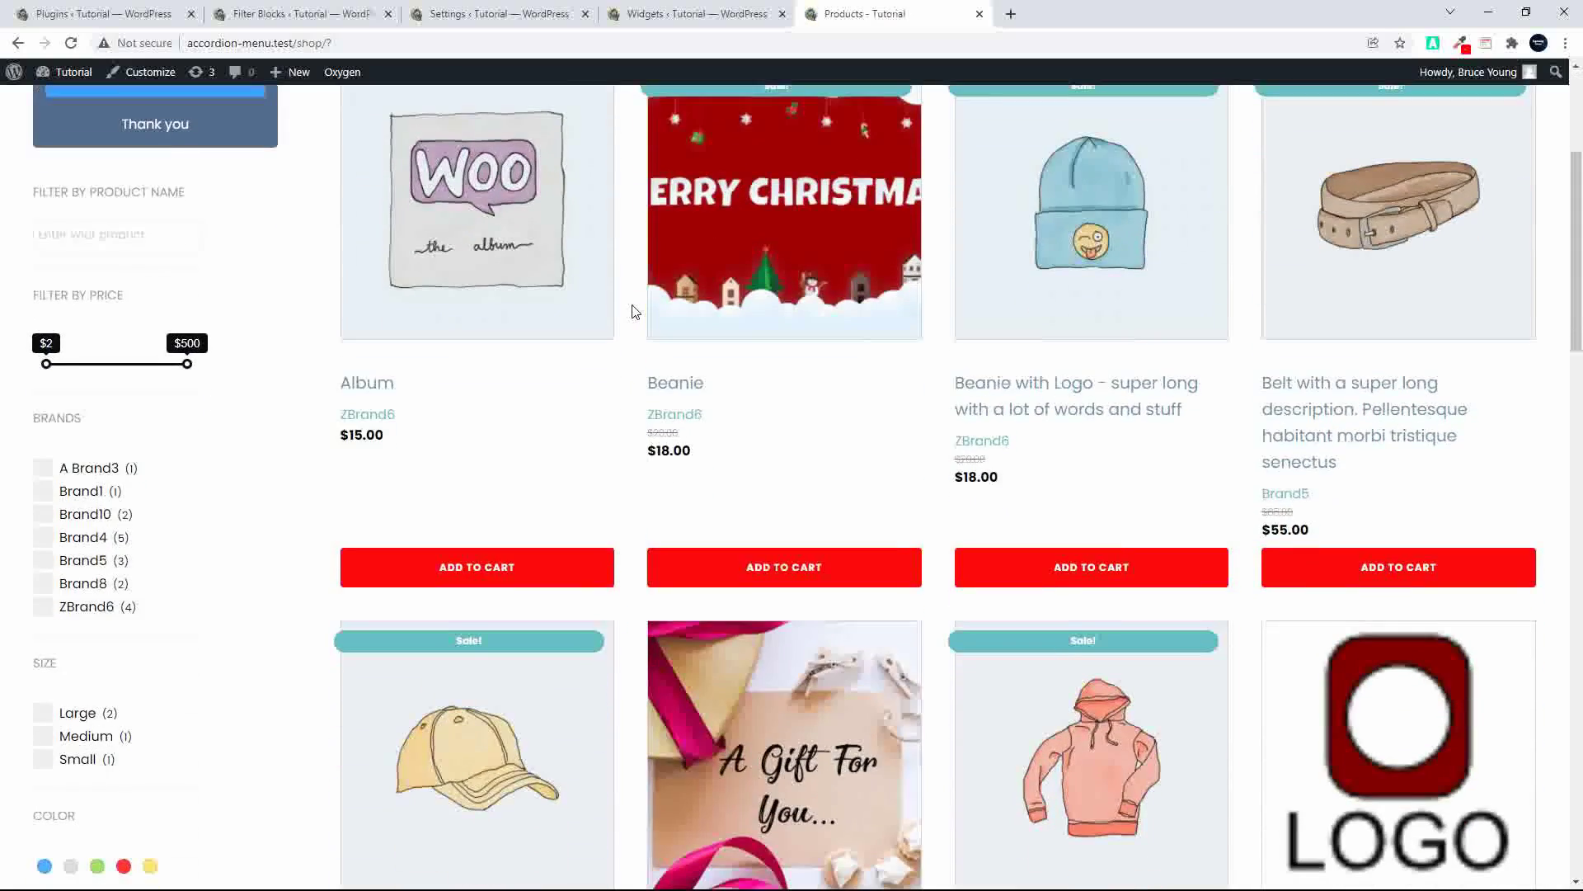
scroll(635, 310, "down", 2)
scroll(635, 311, "up", 10)
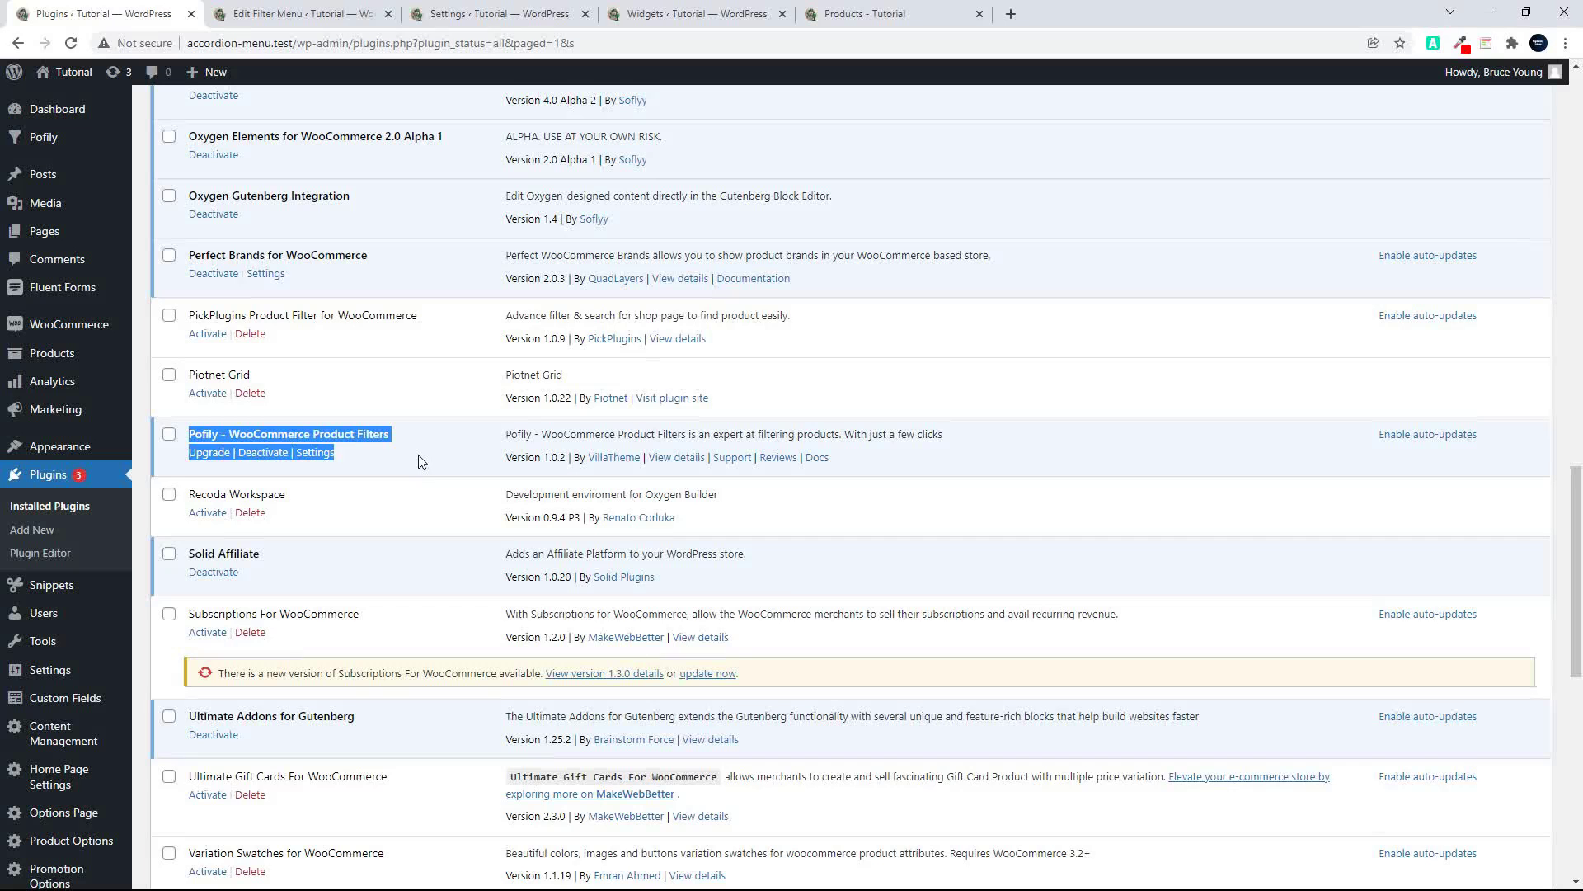
- View the details of the Pofily - WooCommerce Product Filters plugin among the installed plugins, and close them
left_click(418, 463)
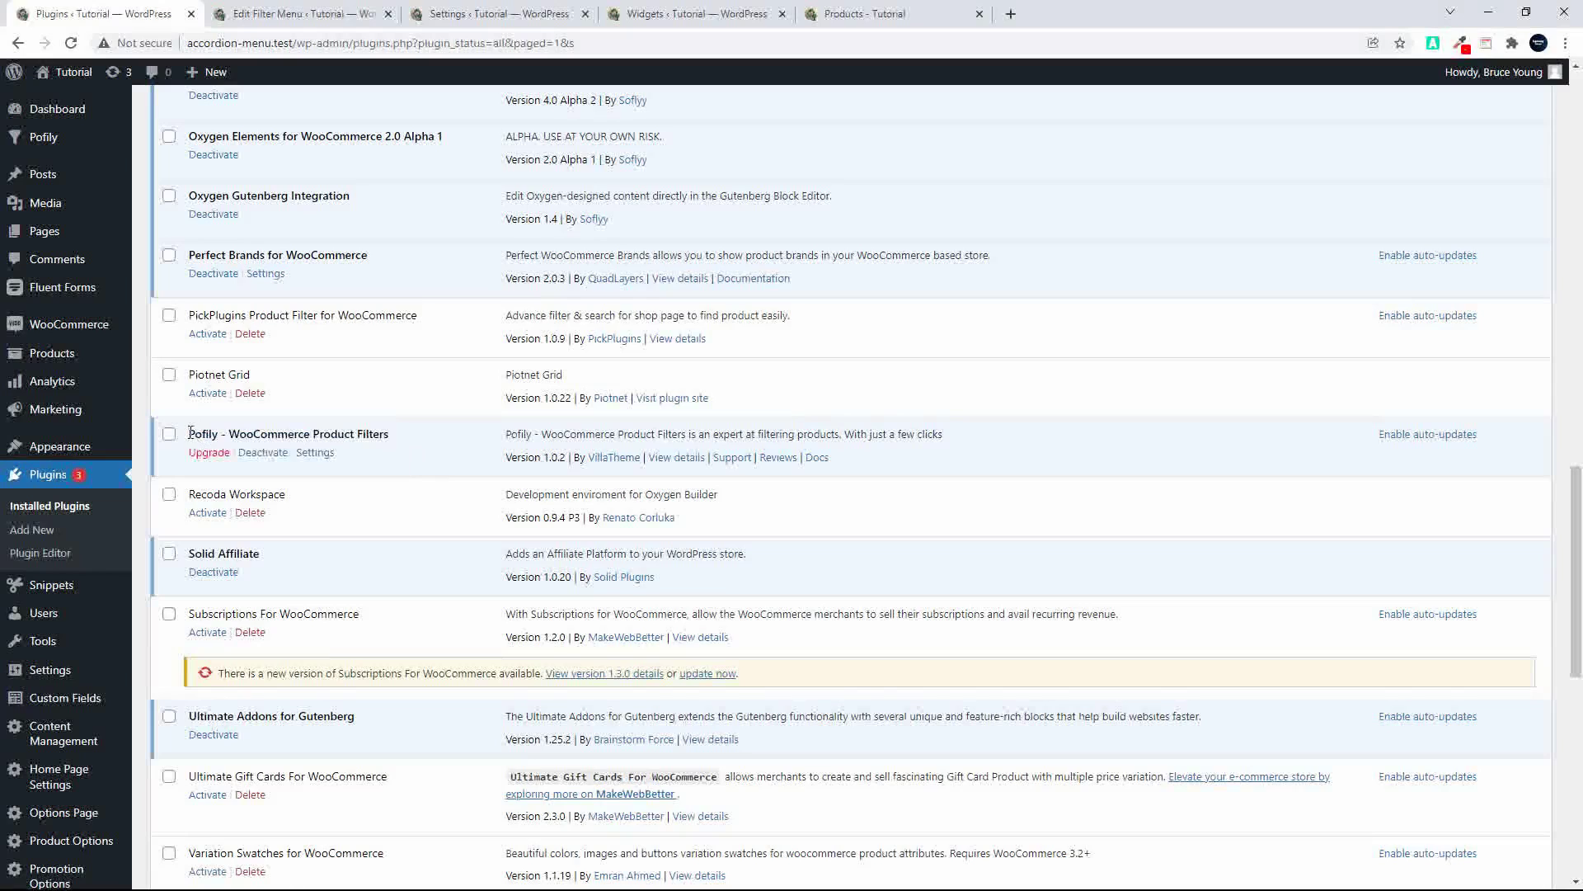
left_click_drag(191, 435, 389, 438)
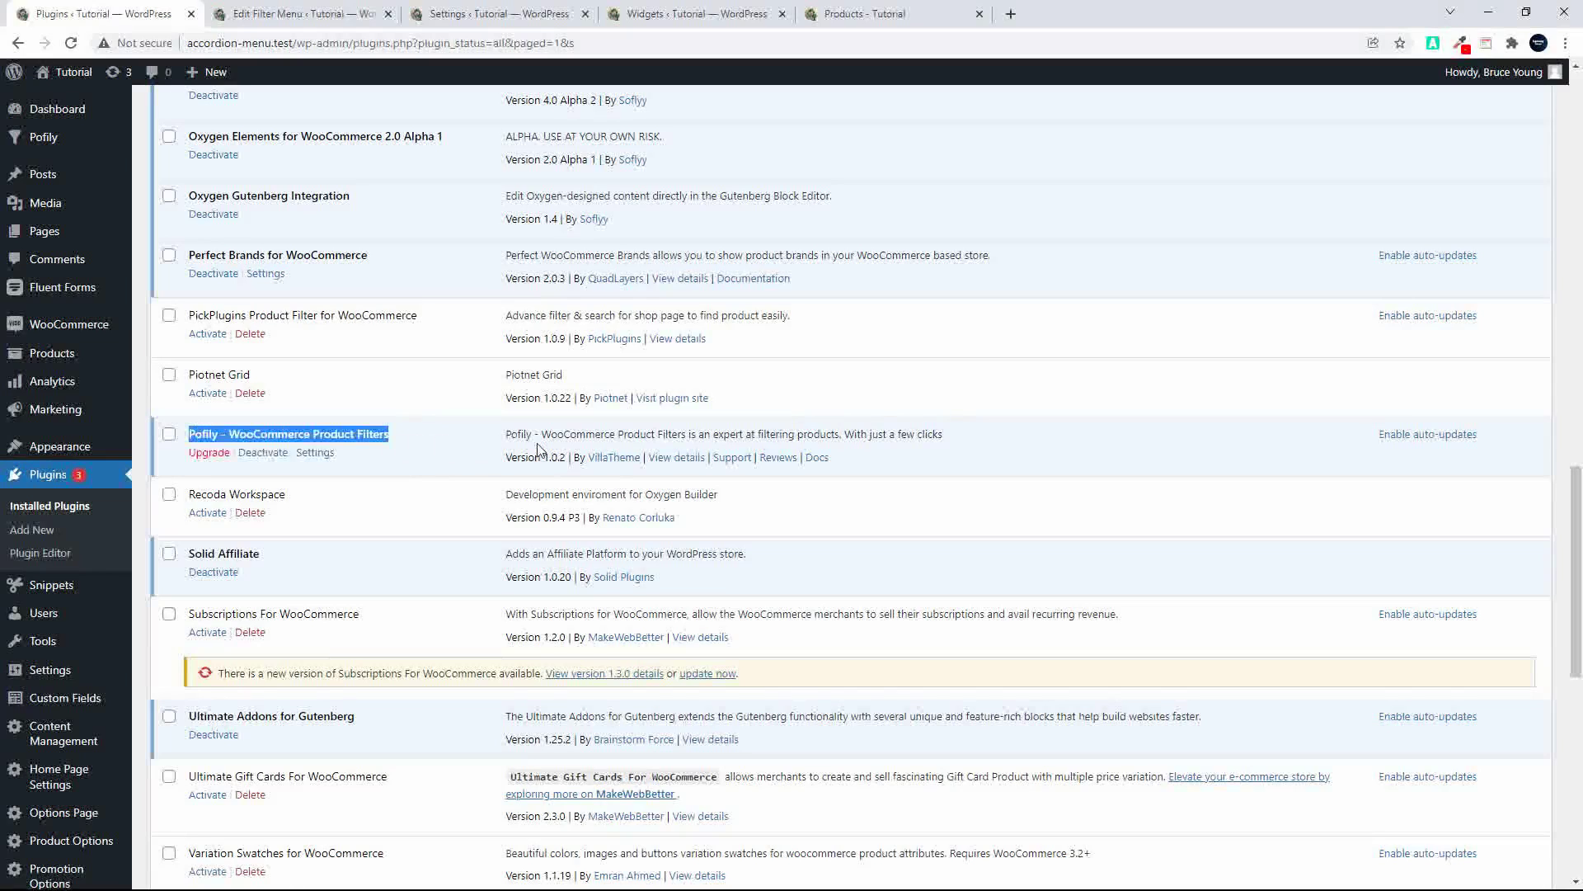
left_click(674, 458)
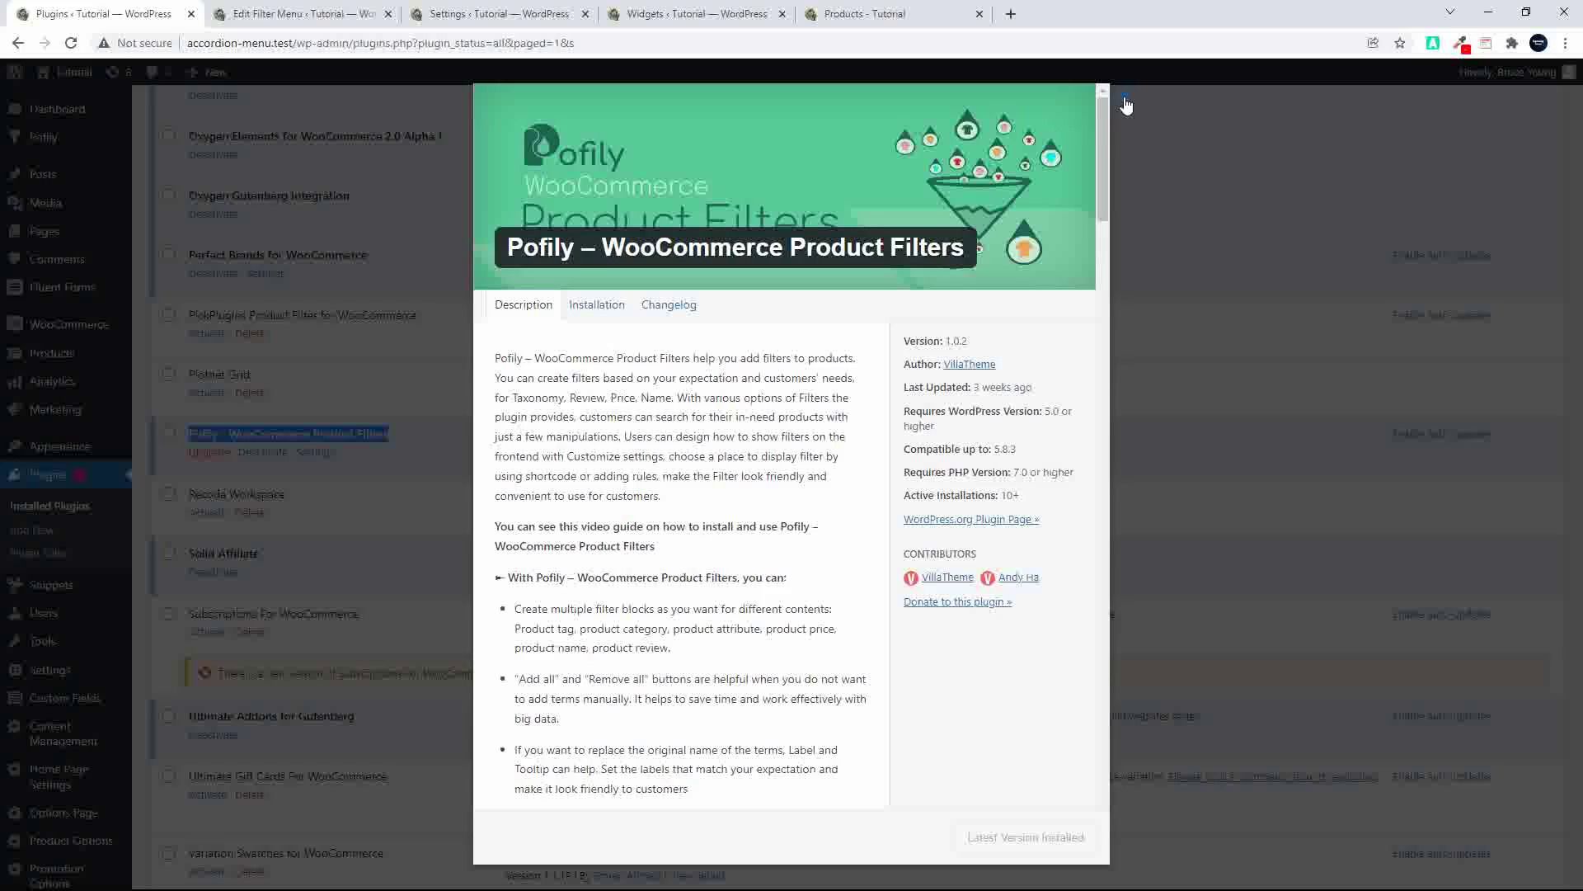
left_click(1126, 105)
- Open Pofily's "Preset menu filter shop page" filter menu for editing and review its chosen filter blocks and options
left_click(298, 14)
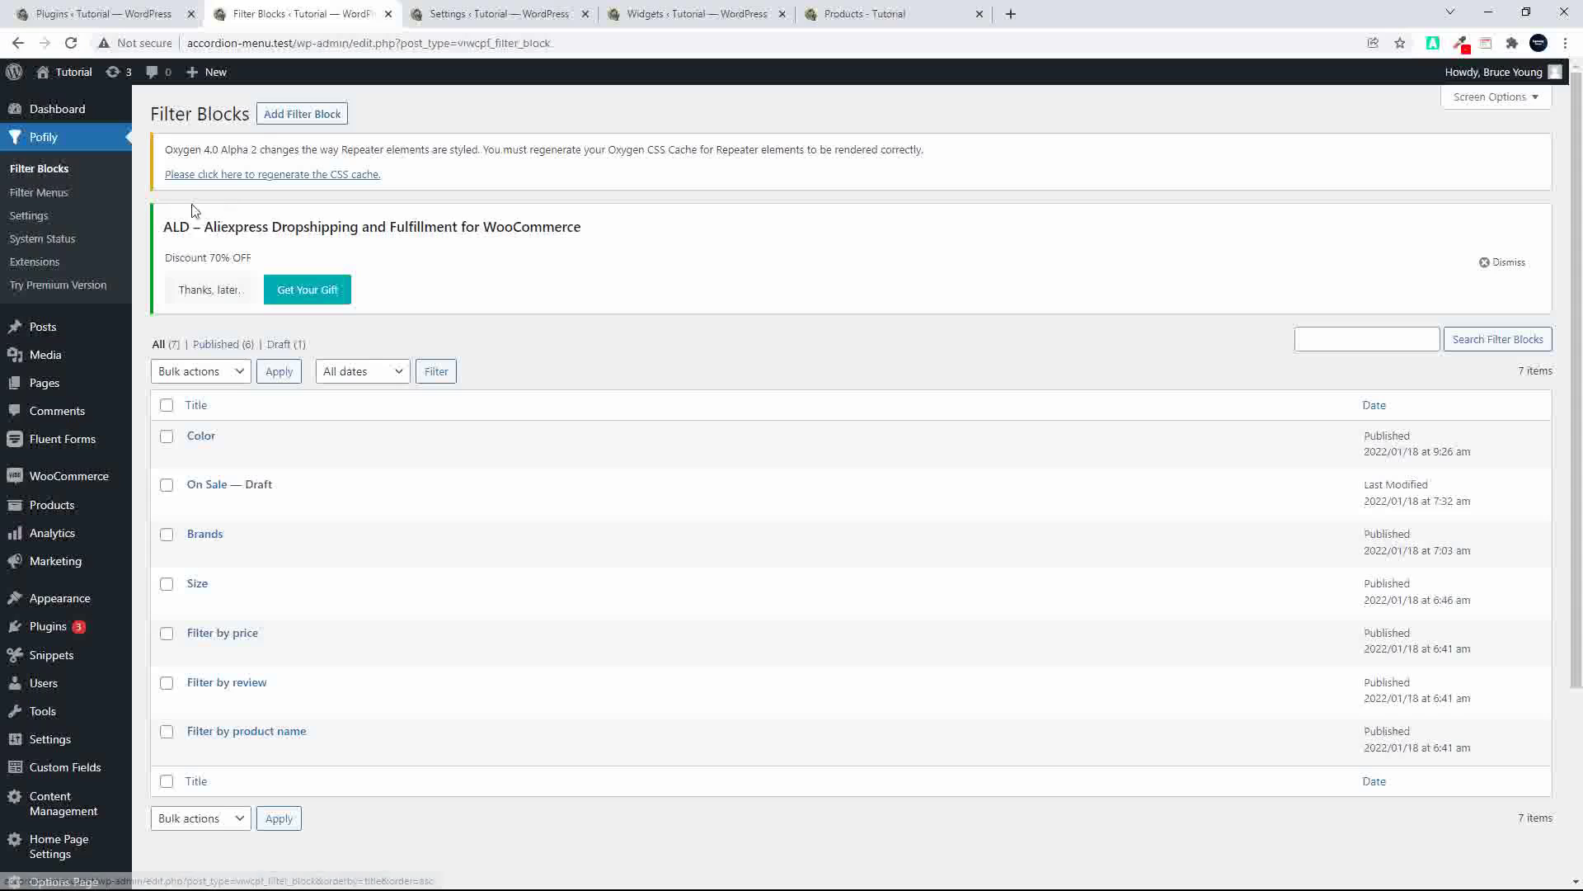
left_click(51, 196)
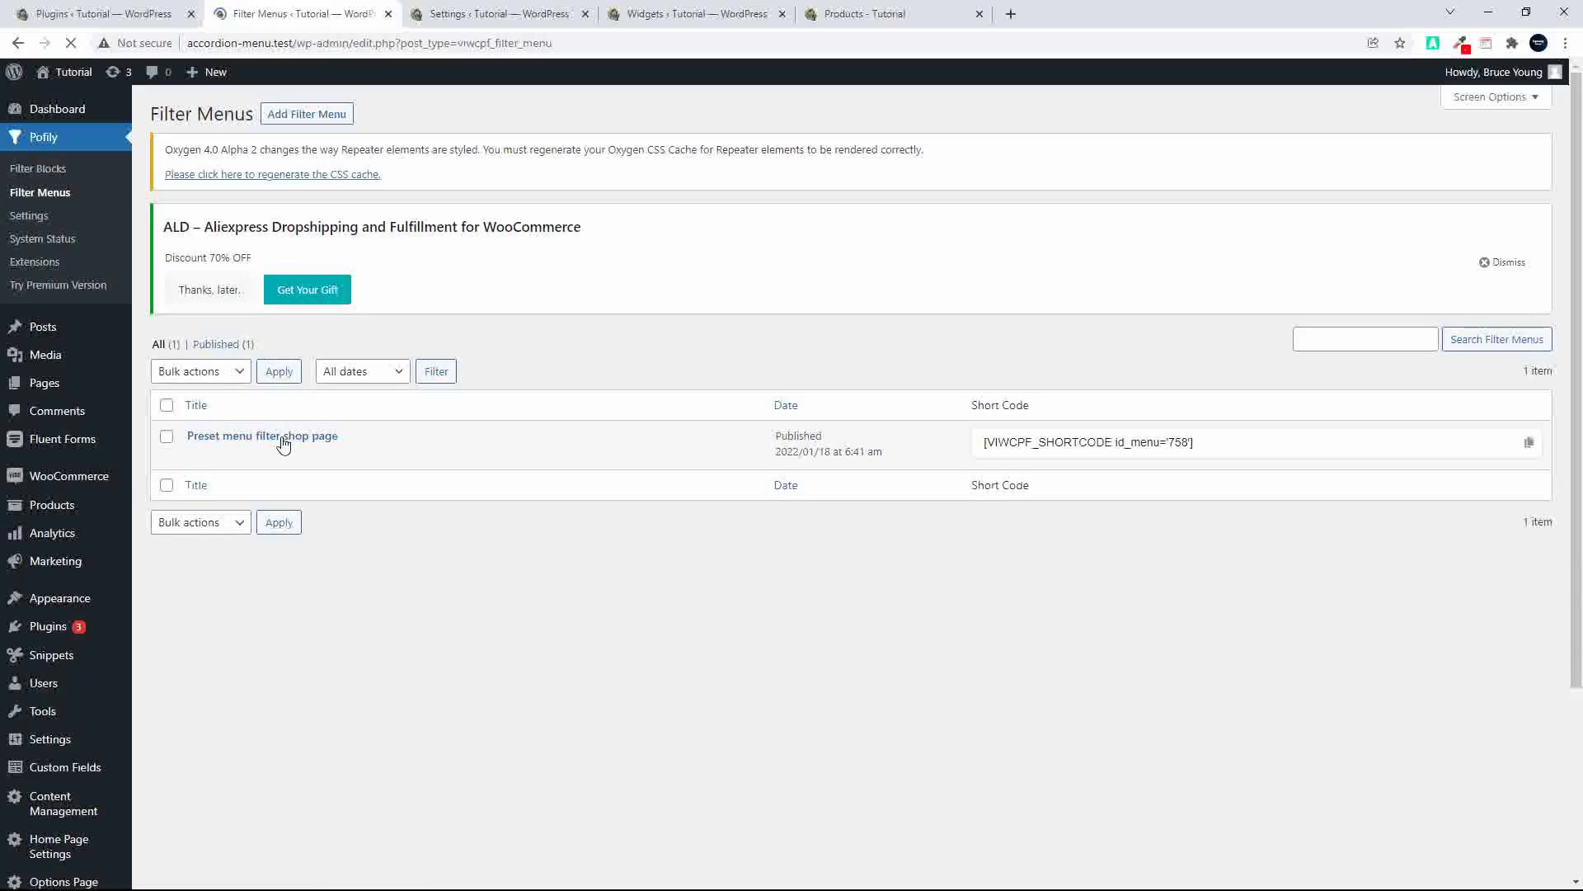
left_click(284, 443)
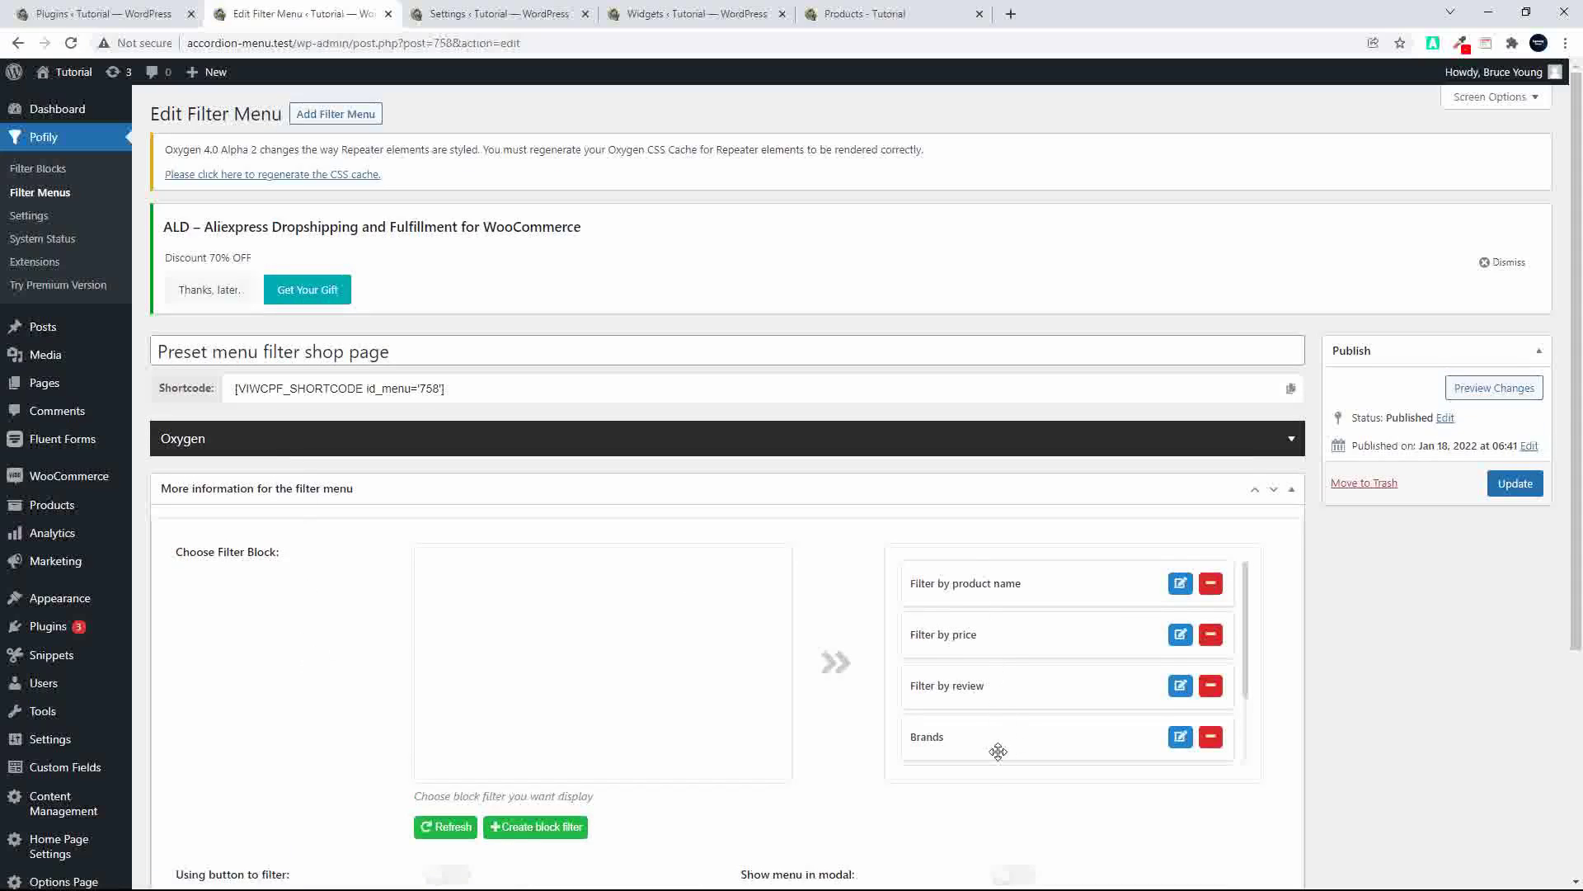
scroll(998, 751, "down", 2)
scroll(1336, 657, "down", 3)
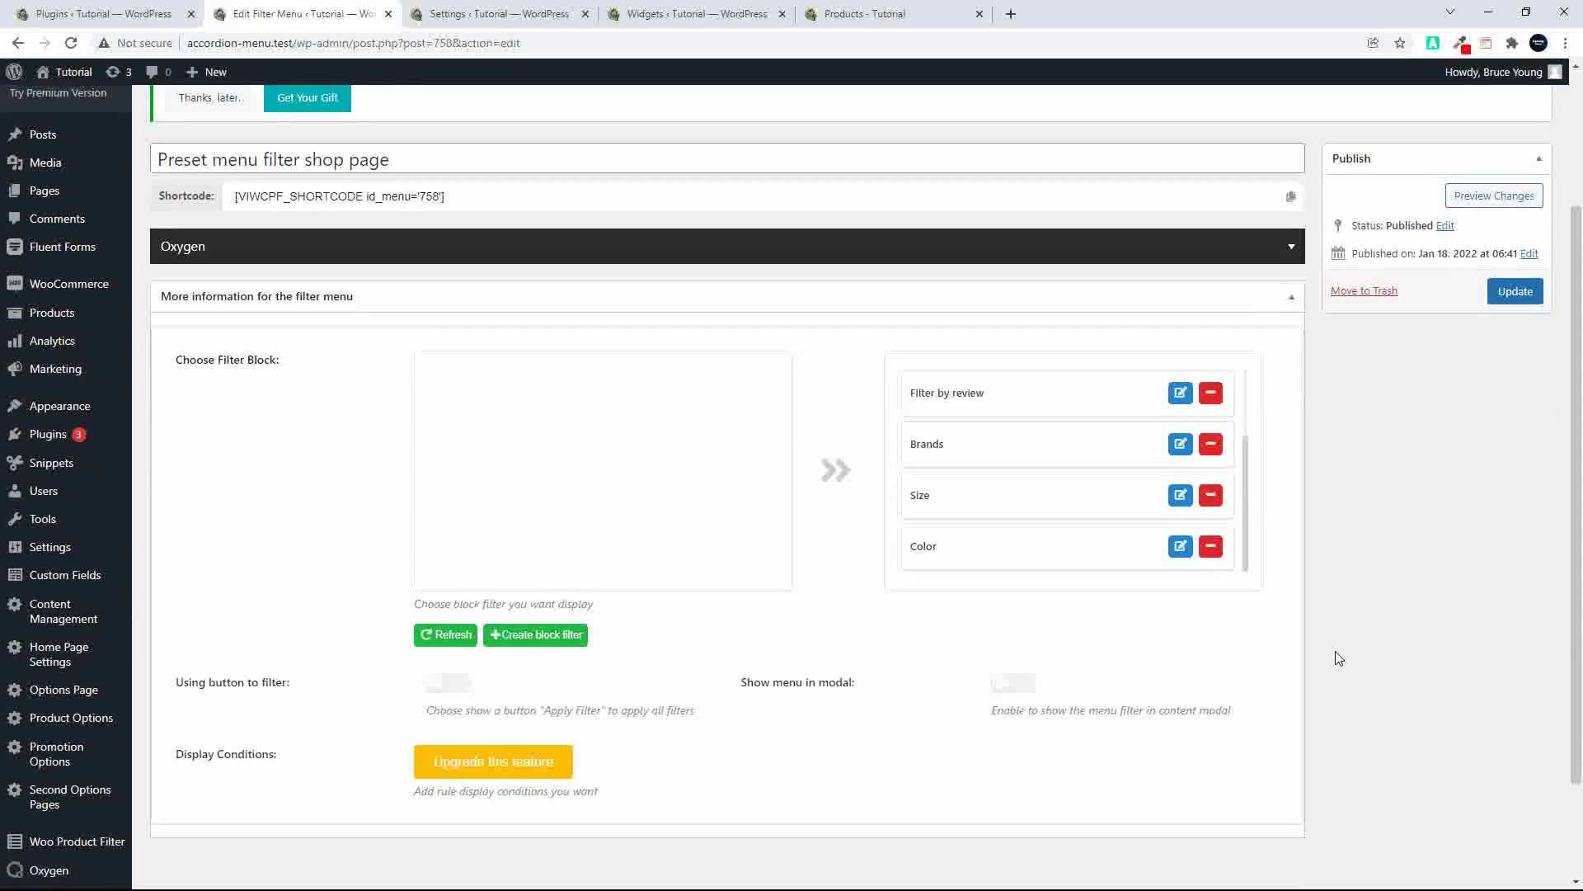
- Enable showing the filter menu in a modal and update the "Preset menu filter shop page" menu
scroll(1339, 658, "down", 1)
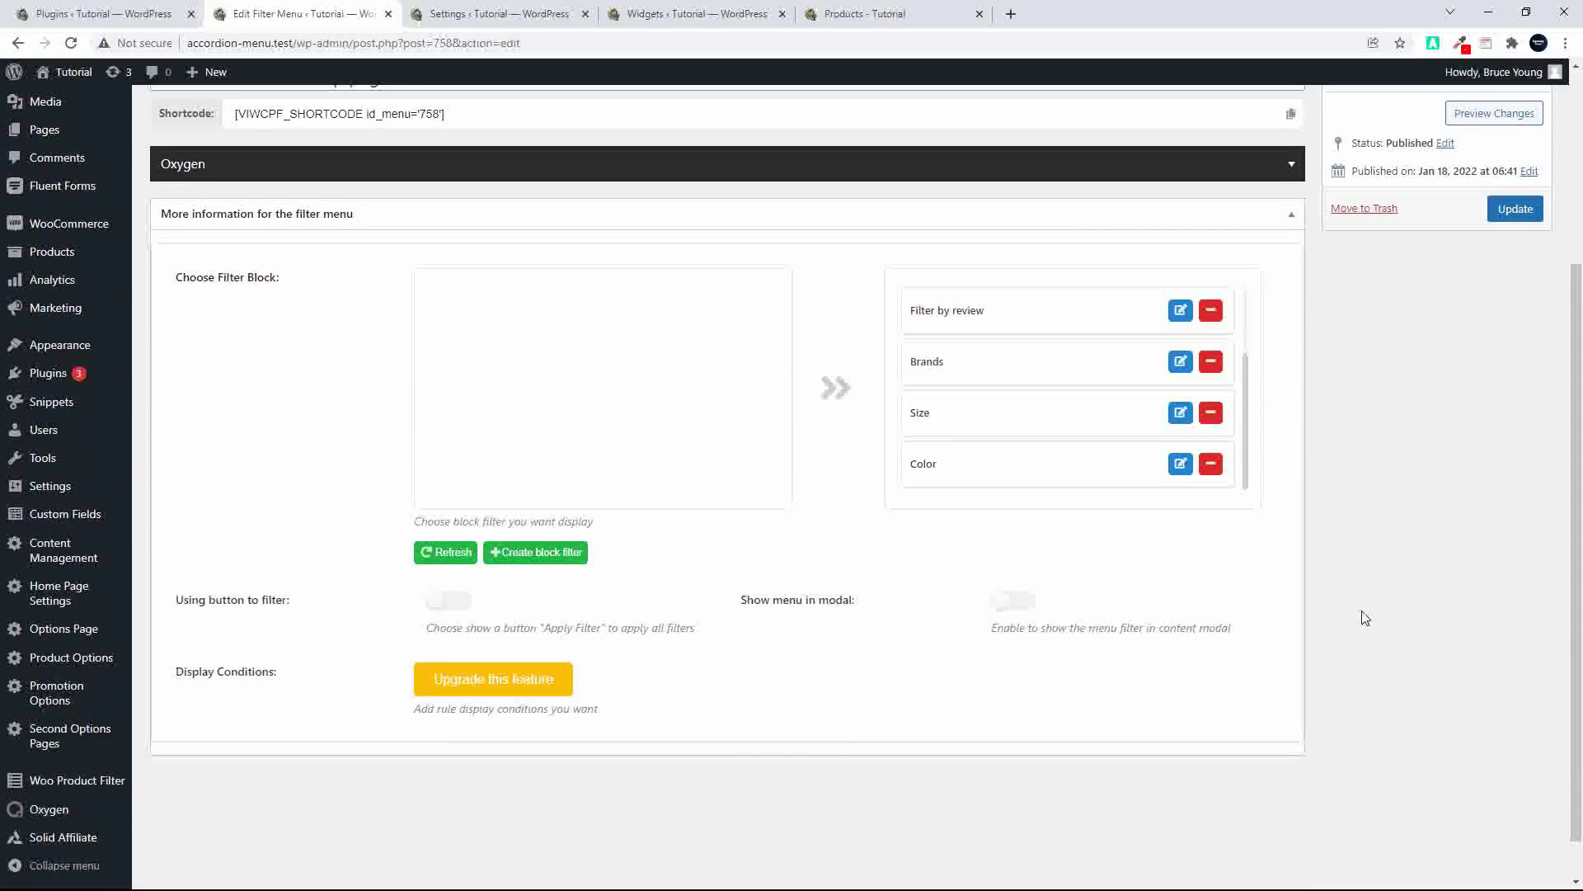
scroll(1388, 613, "up", 2)
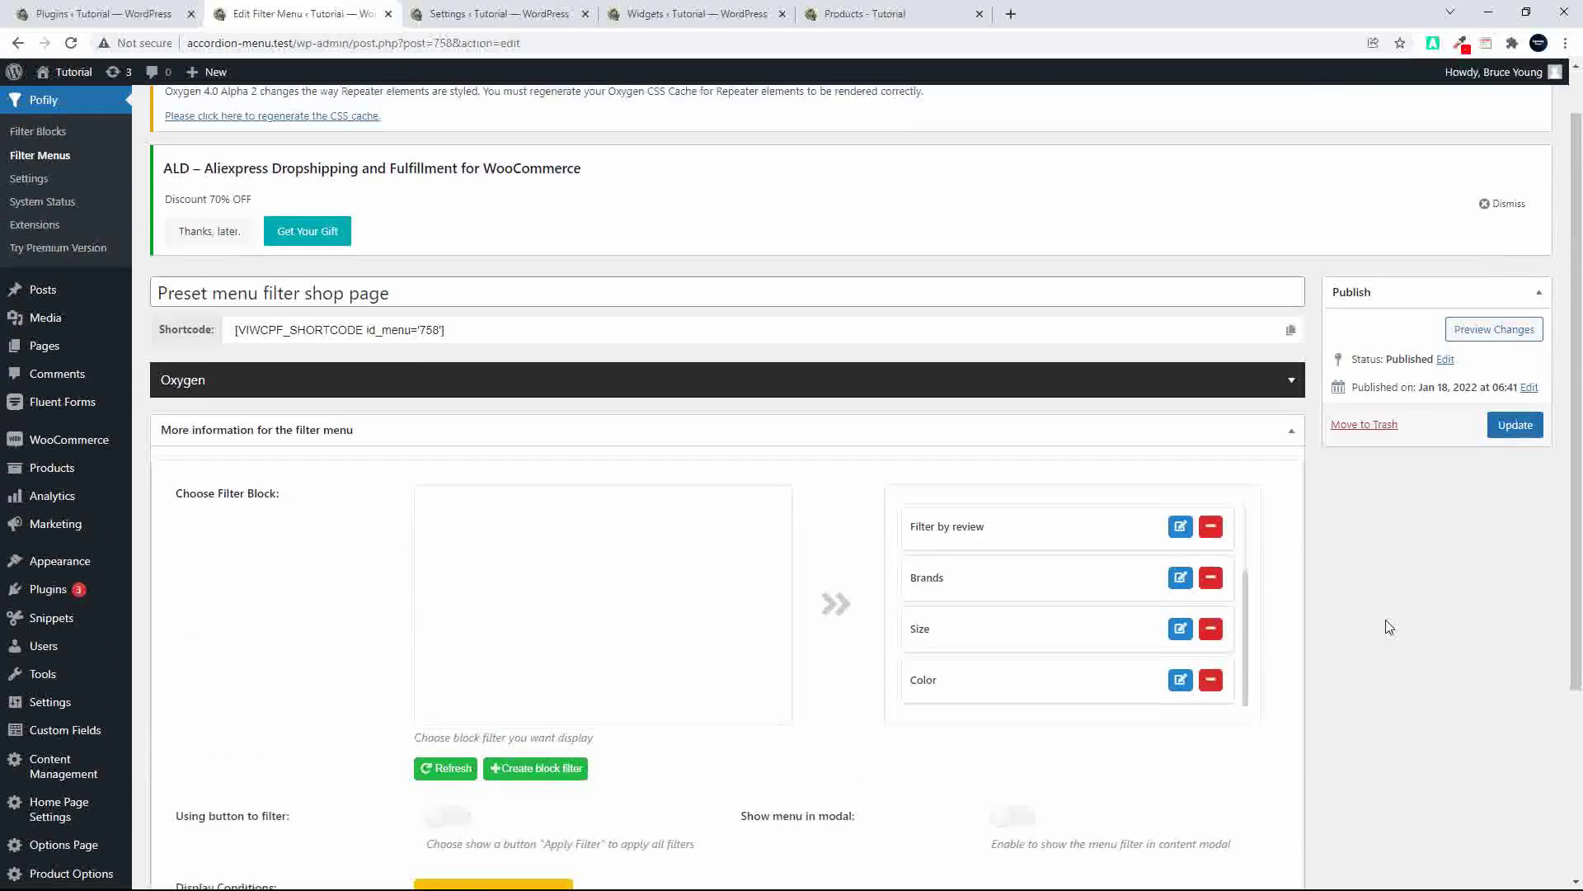
scroll(954, 642, "down", 1)
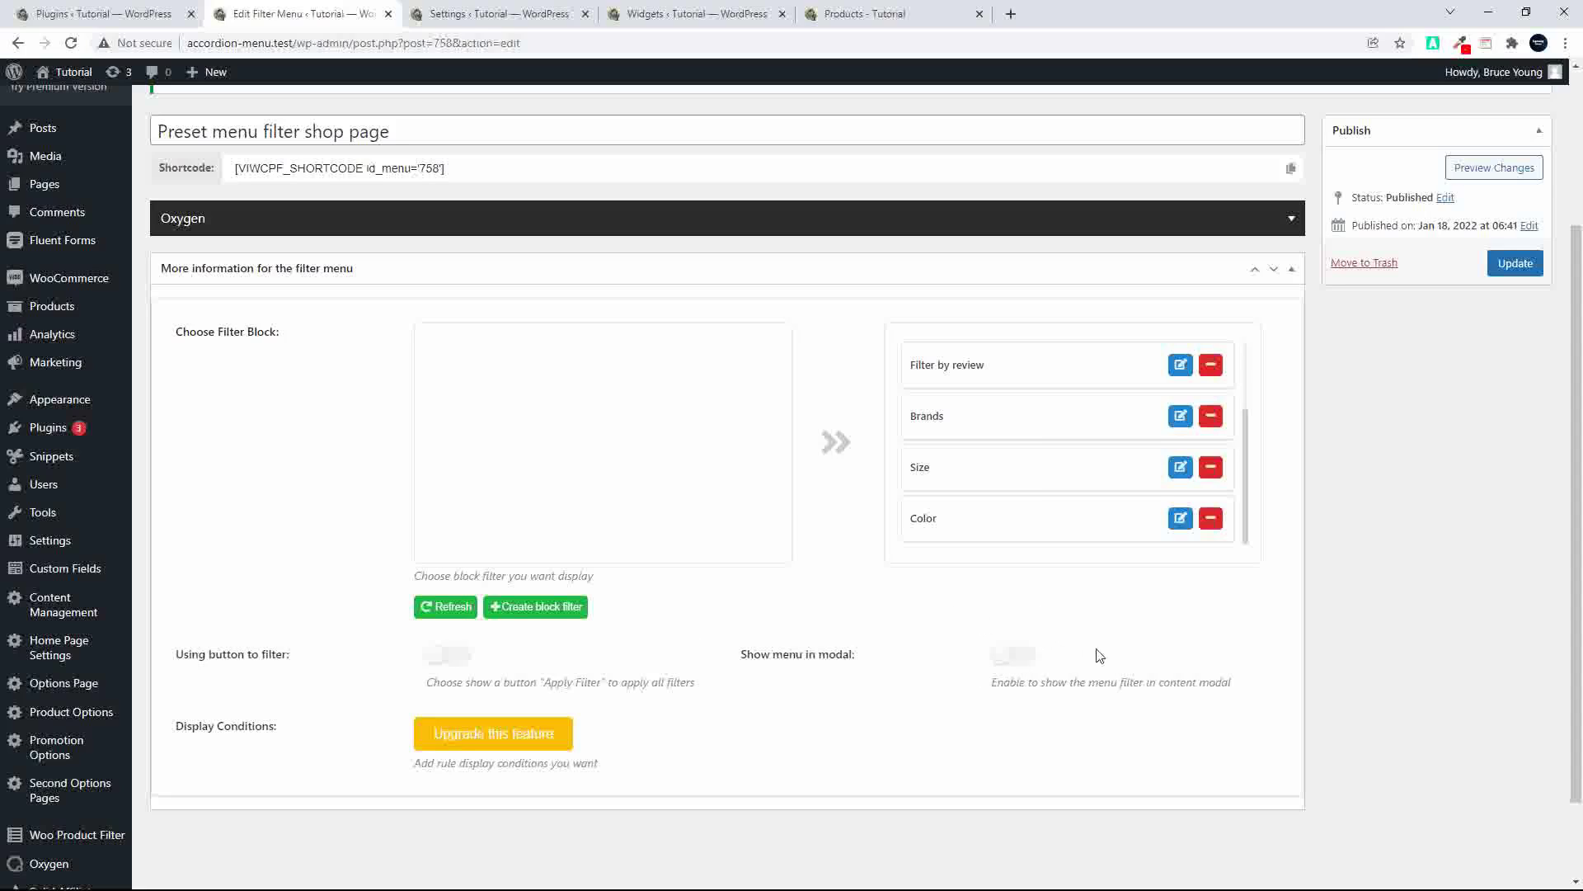
left_click(1008, 656)
left_click(1516, 266)
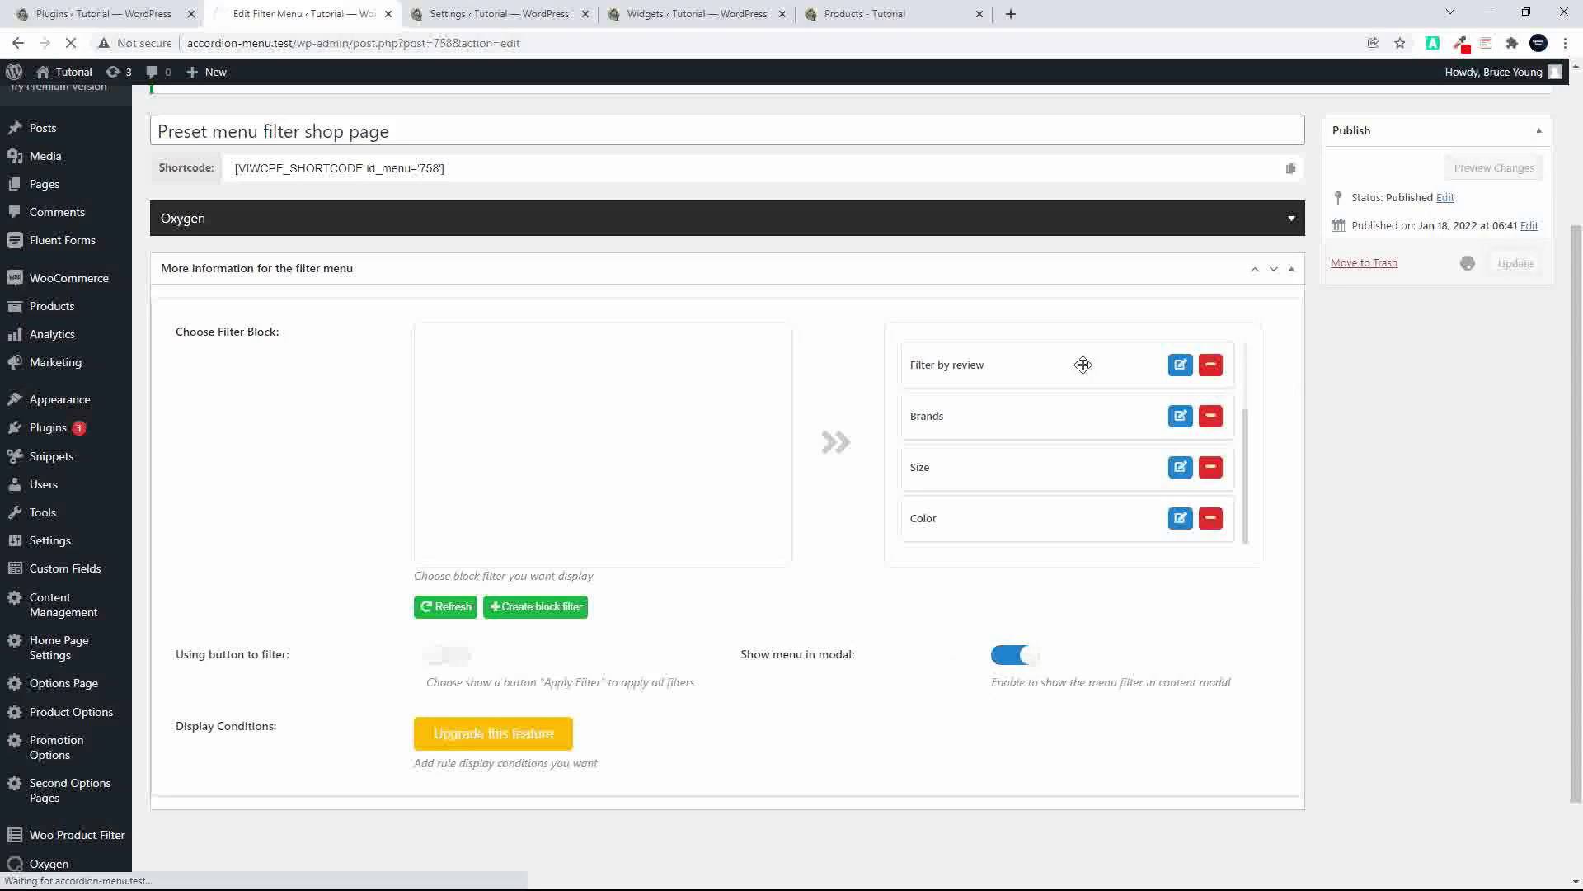
- Go to the shop page and reload it to apply the updated filter menu
scroll(1081, 365, "up", 1)
left_click(869, 17)
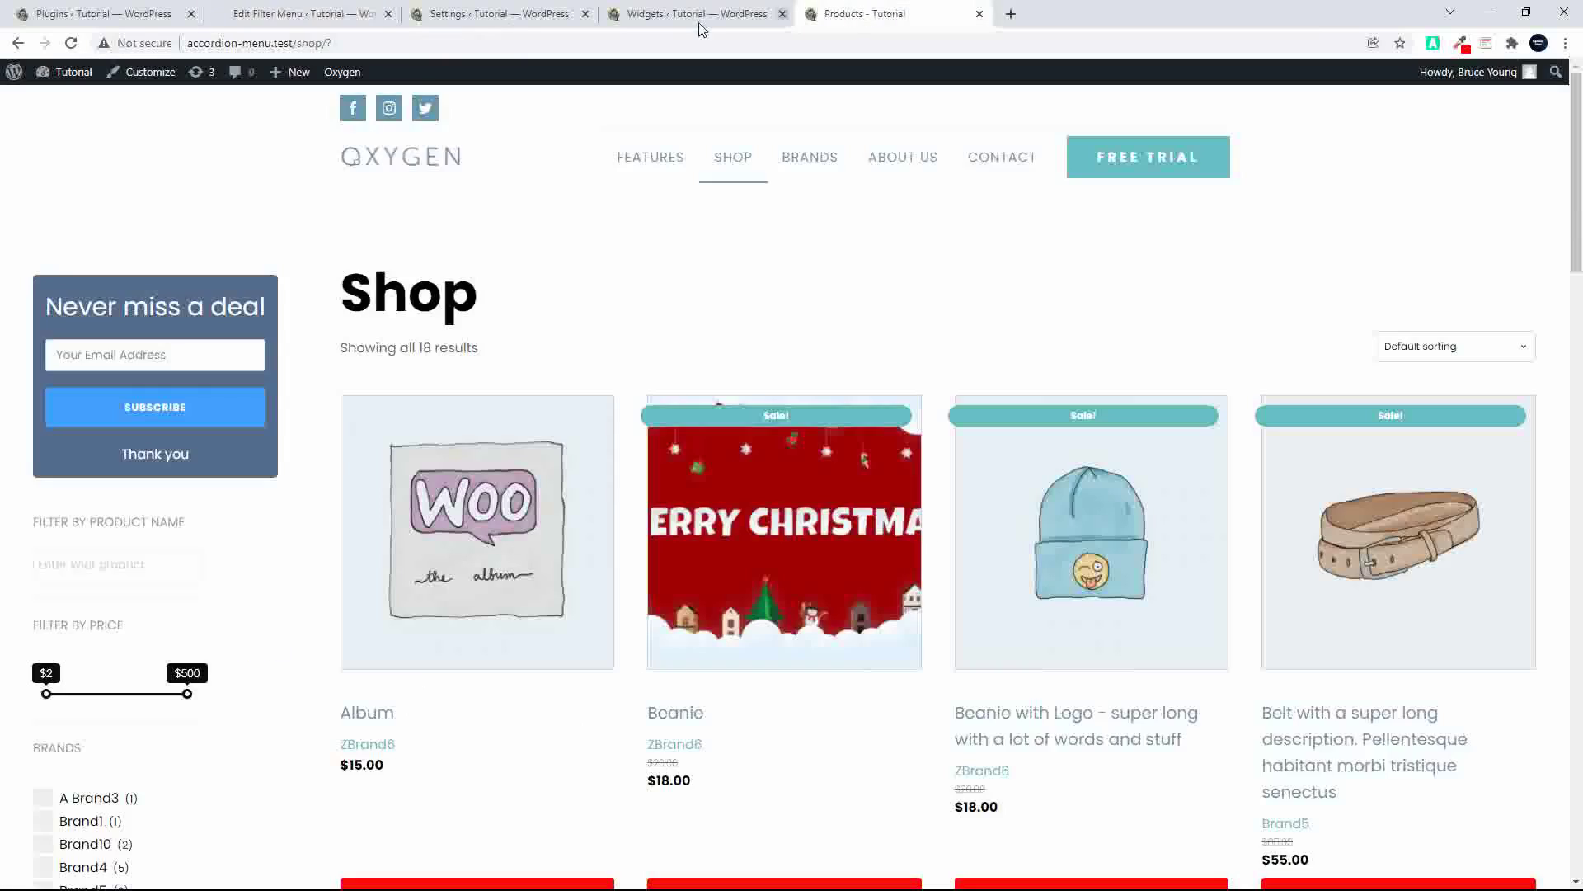
left_click(72, 46)
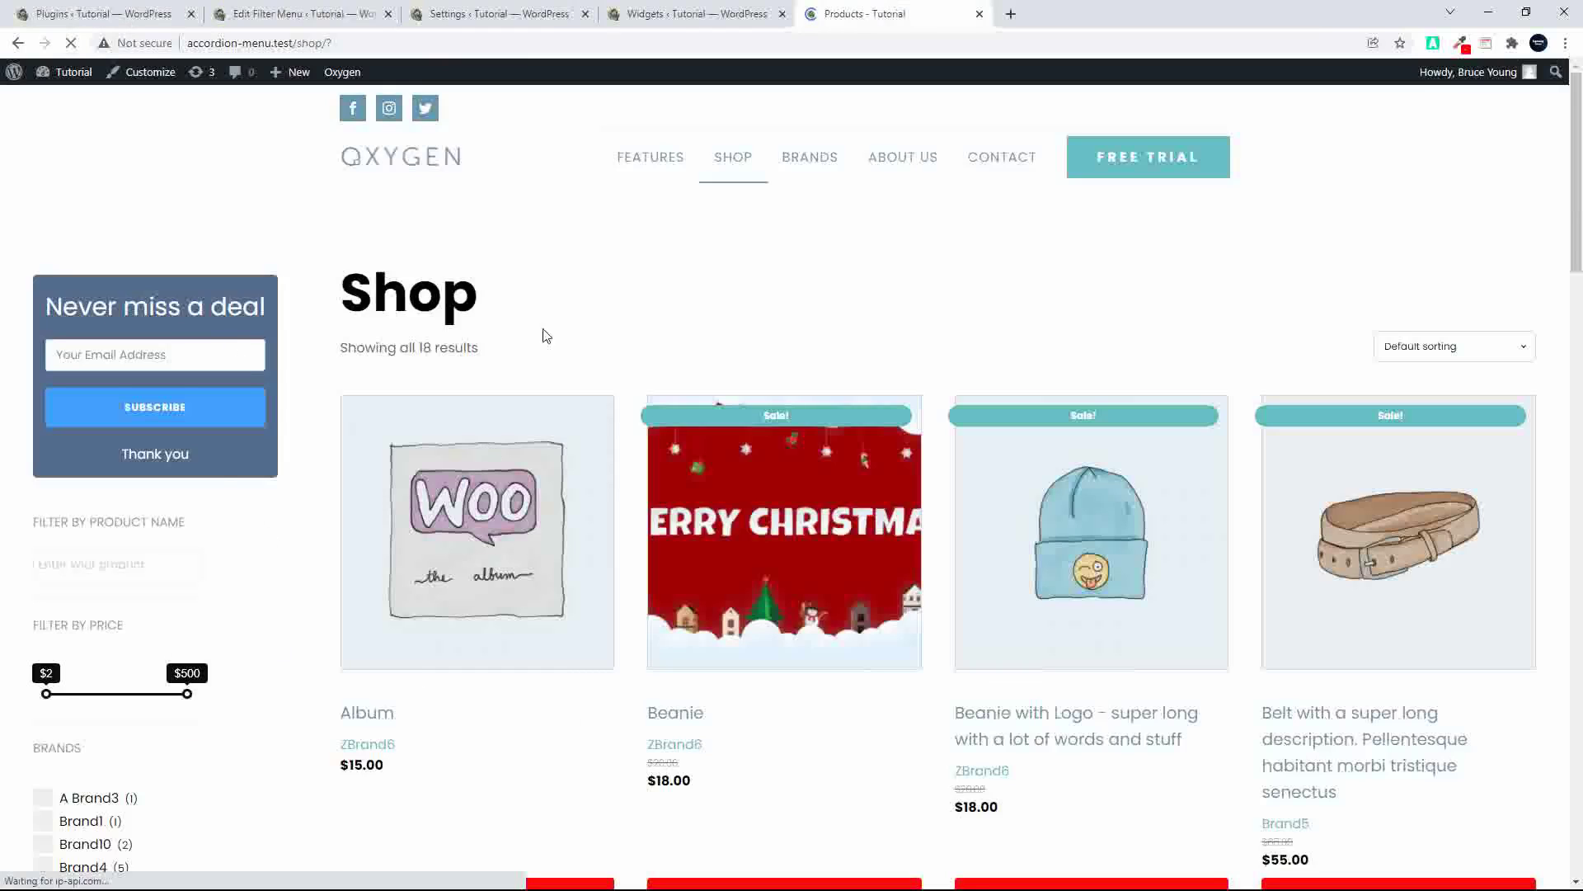
- Check the filter shortcode in the Product Sidebar widget area and copy the matching shortcode from the filter menu
left_click(710, 15)
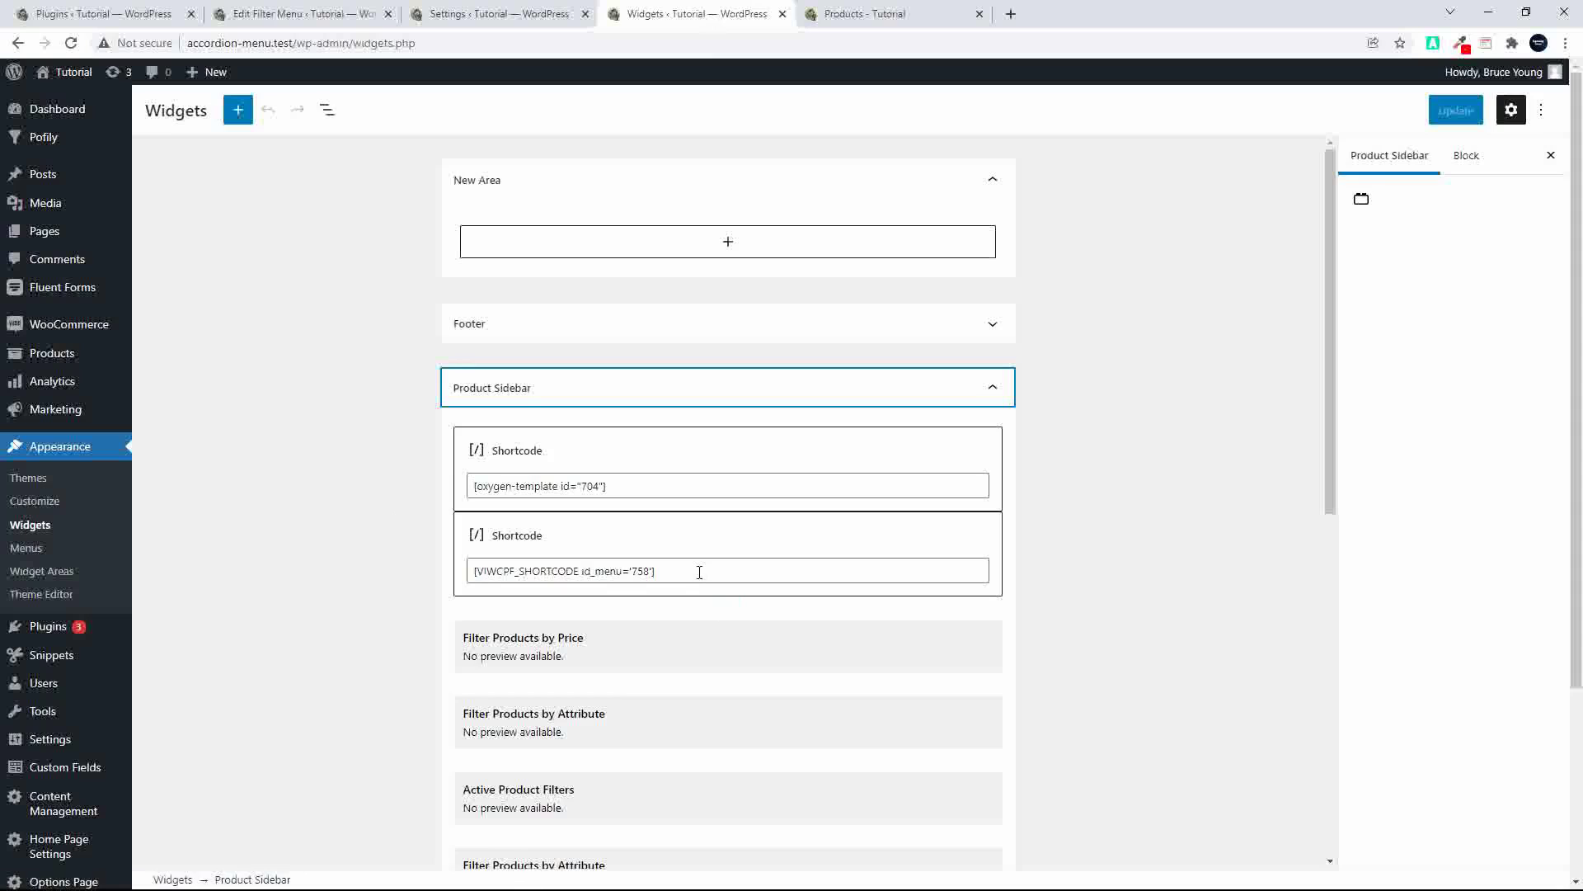
left_click(297, 14)
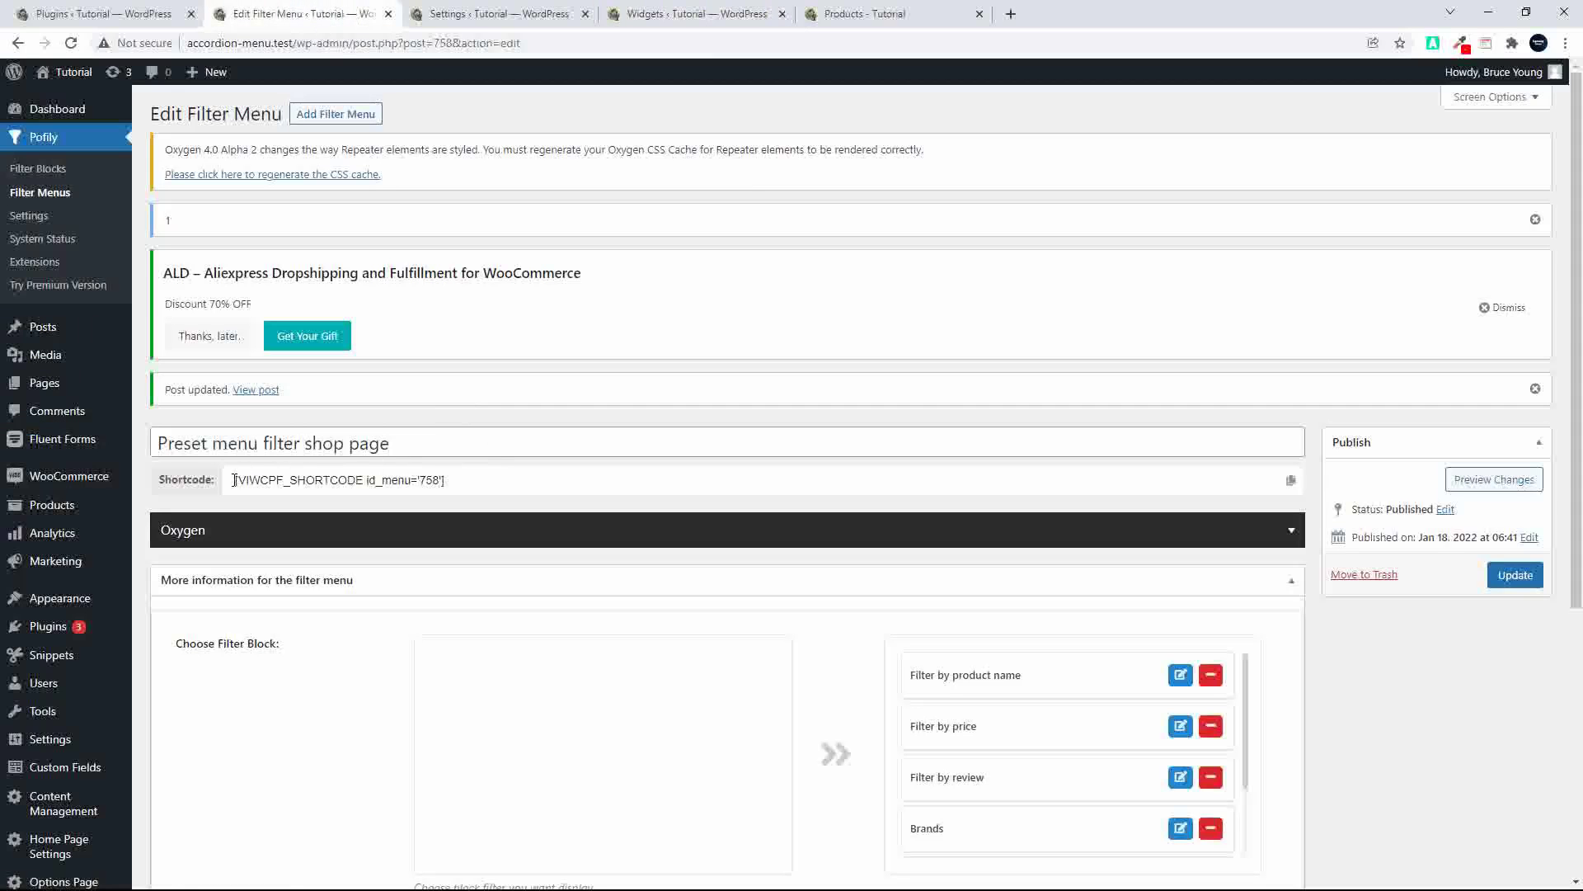
left_click_drag(234, 479, 480, 485)
key("ctrl+c")
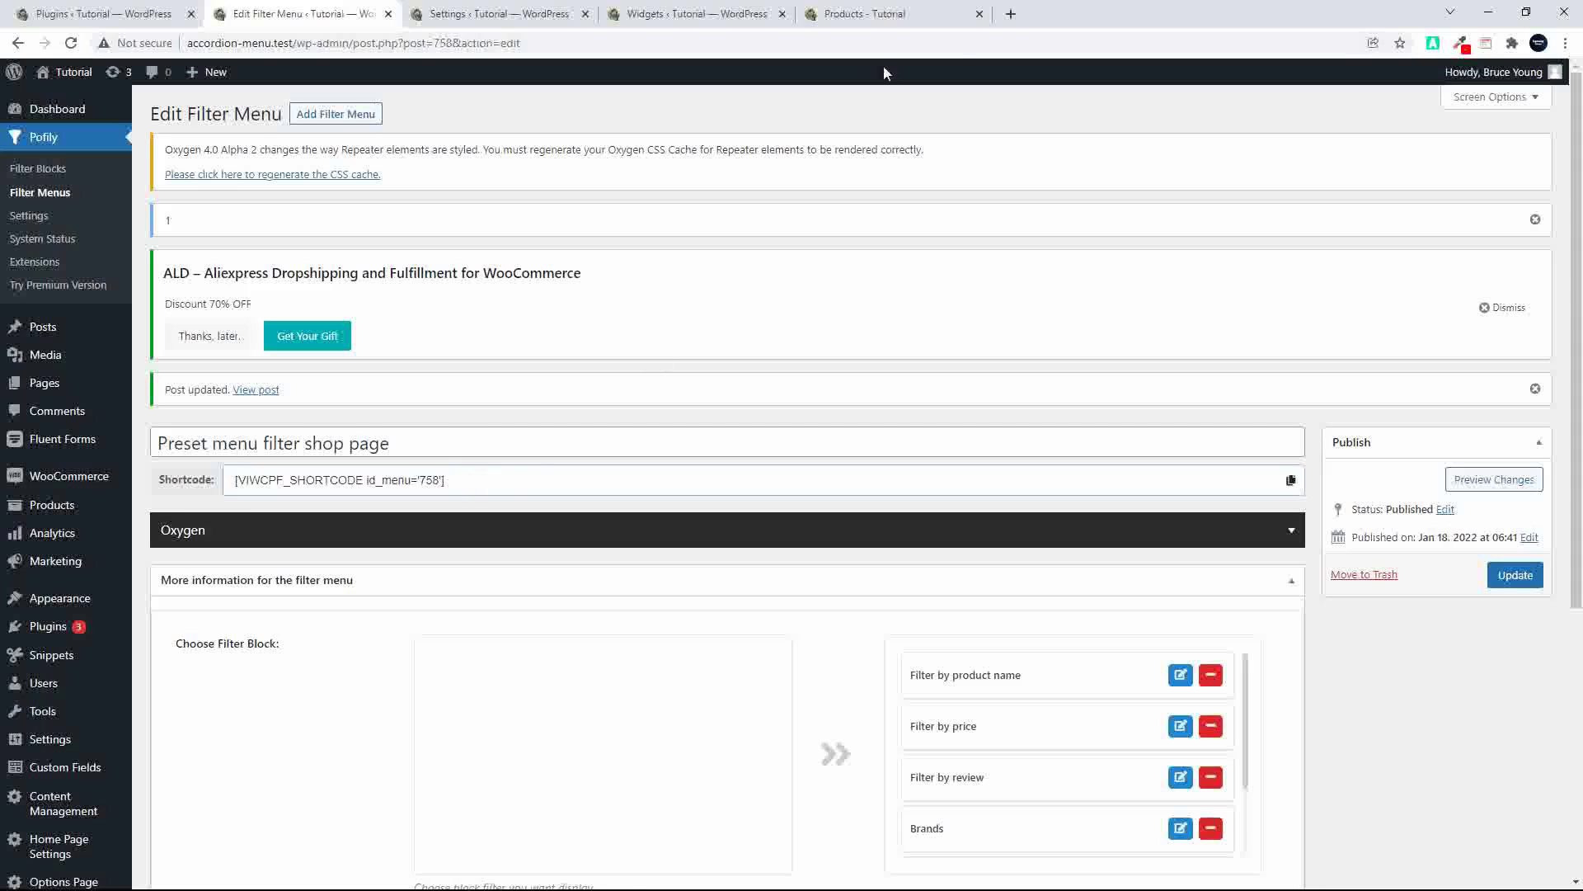
- Look over the shop page's sidebar filters, and open the modal Filters panel to review its contents
left_click(892, 14)
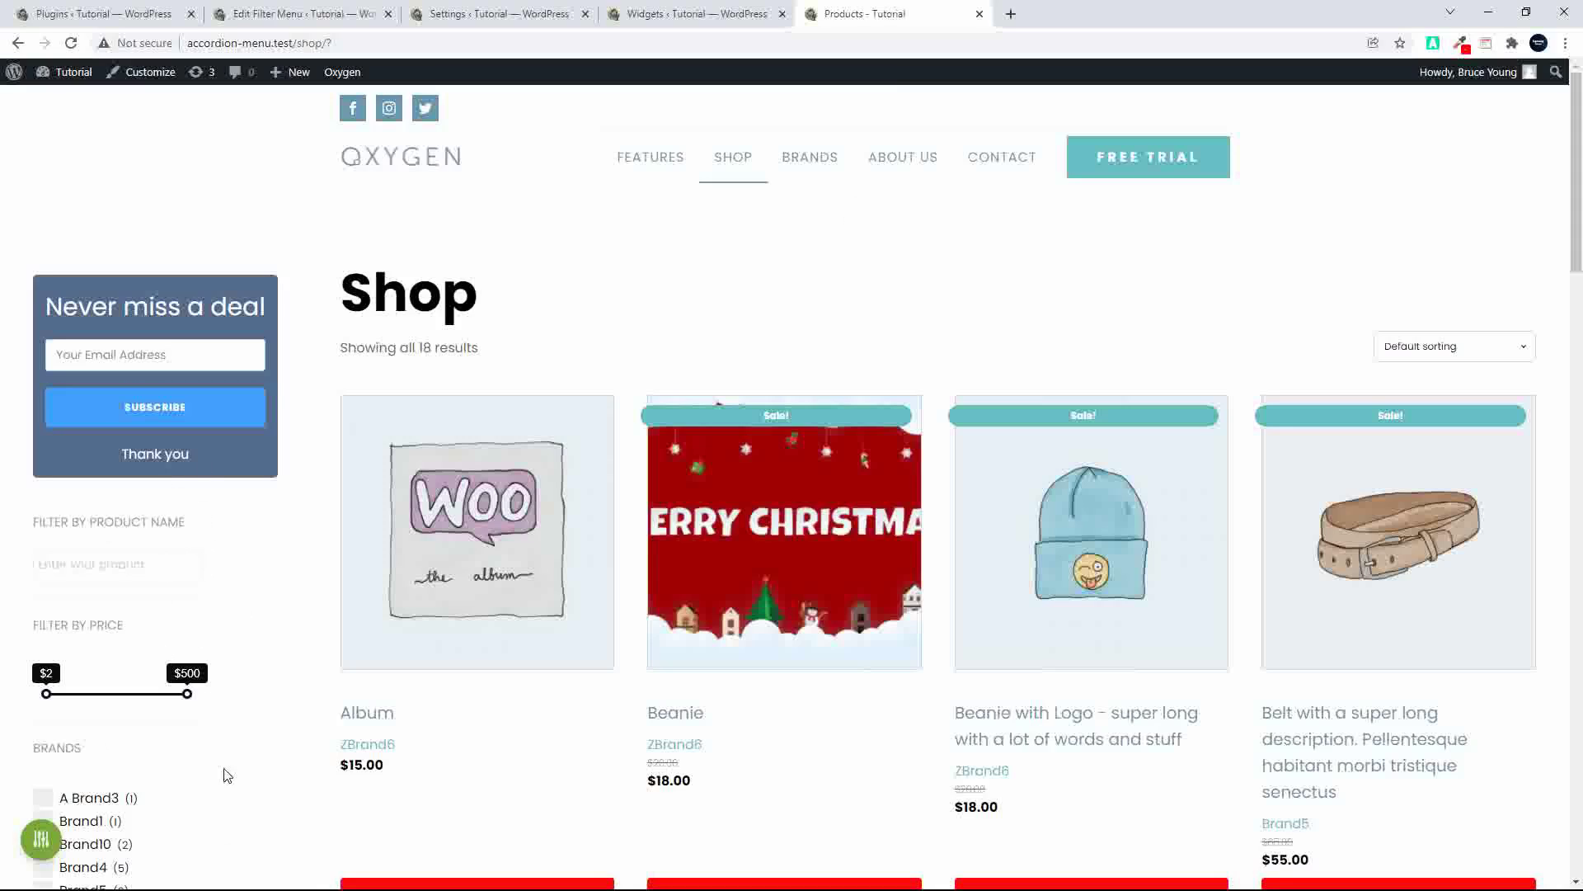
scroll(189, 801, "down", 2)
scroll(193, 801, "down", 9)
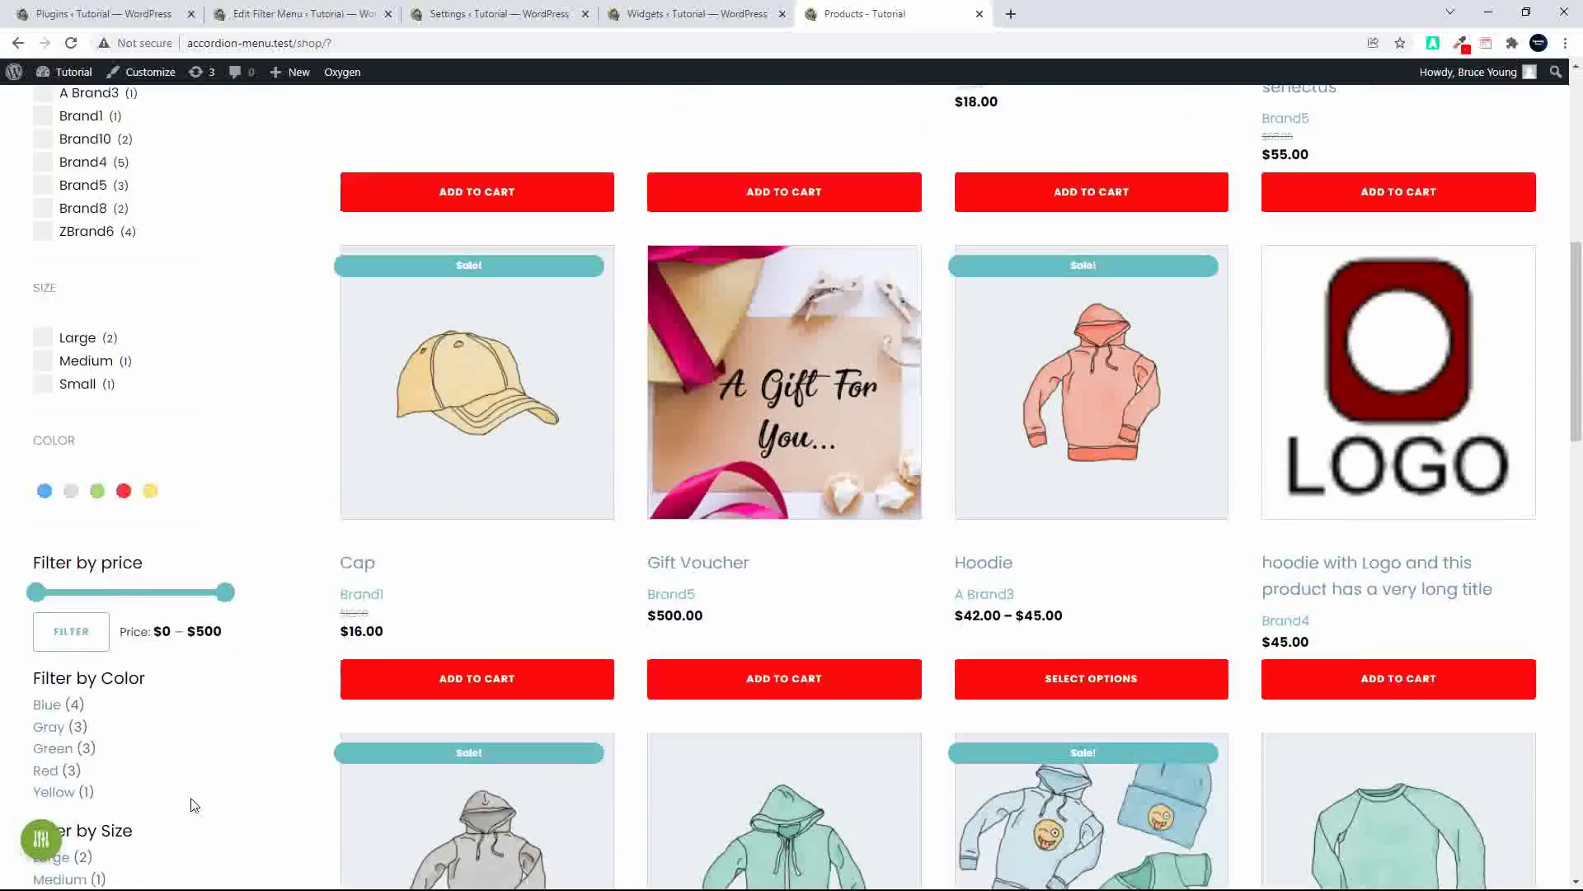
scroll(195, 803, "up", 11)
left_click(41, 840)
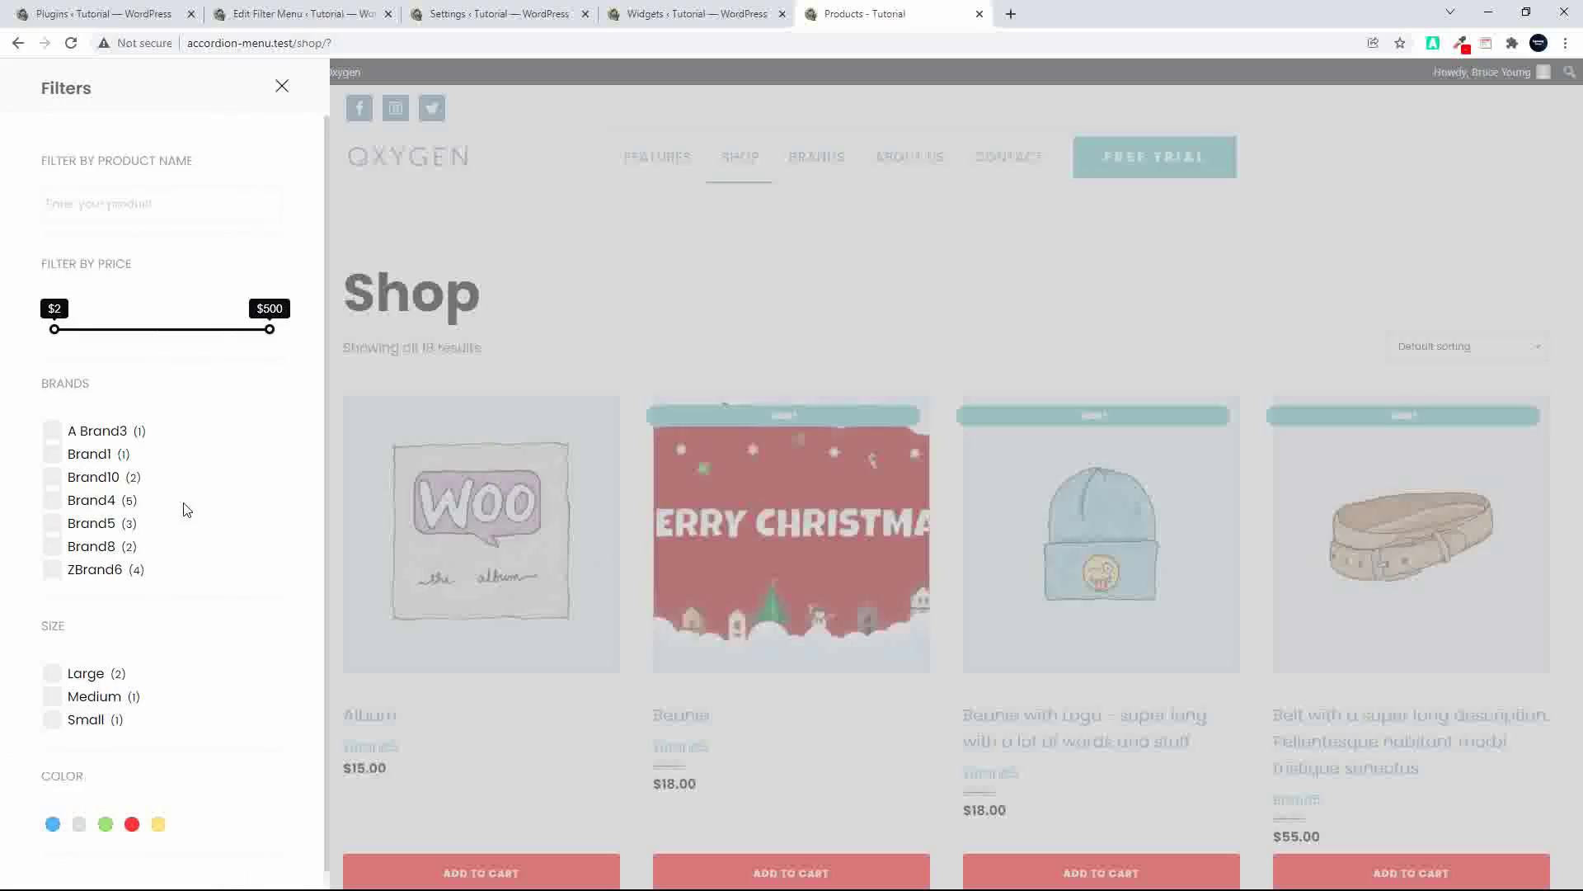
scroll(185, 511, "down", 1)
scroll(186, 559, "up", 1)
scroll(188, 561, "down", 1)
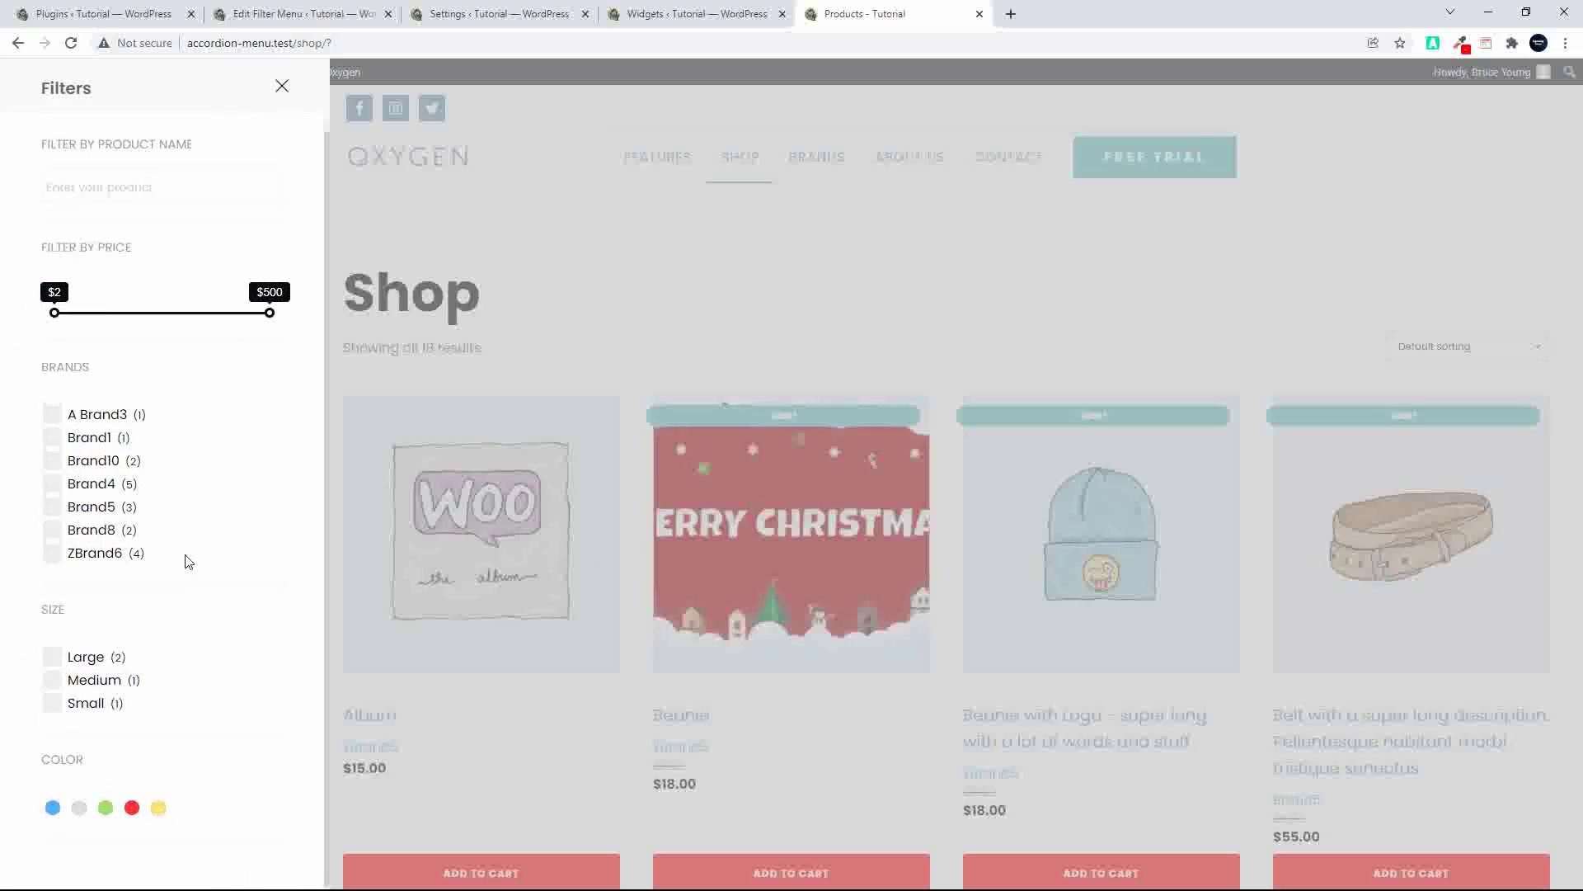
- Filter the shop products by sizes Large and Medium from the modal Filters panel
left_click(52, 658)
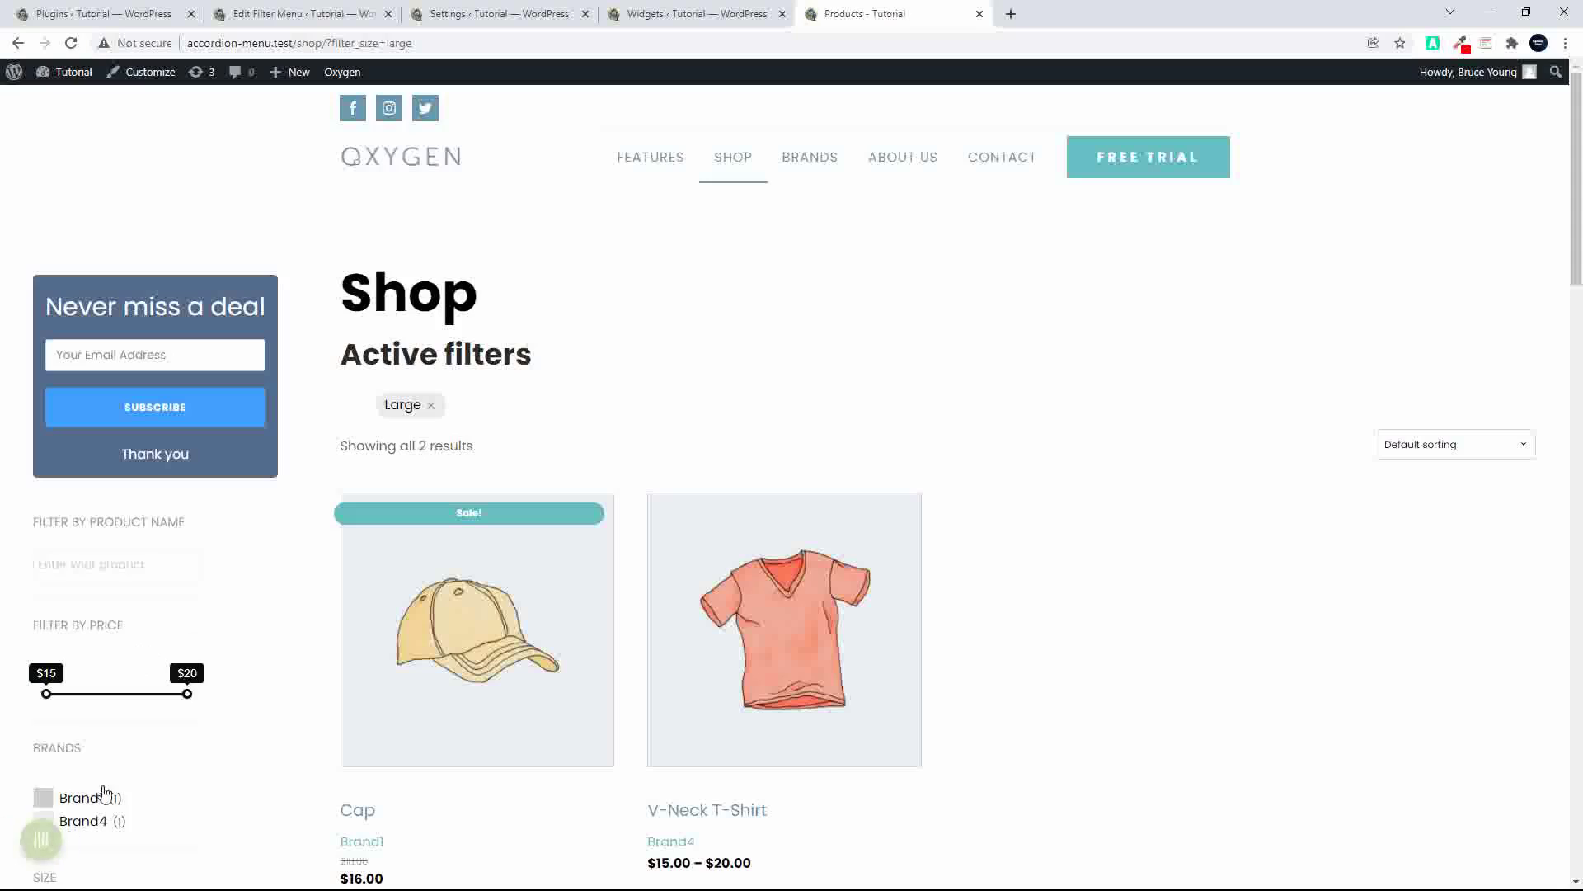
scroll(136, 738, "down", 2)
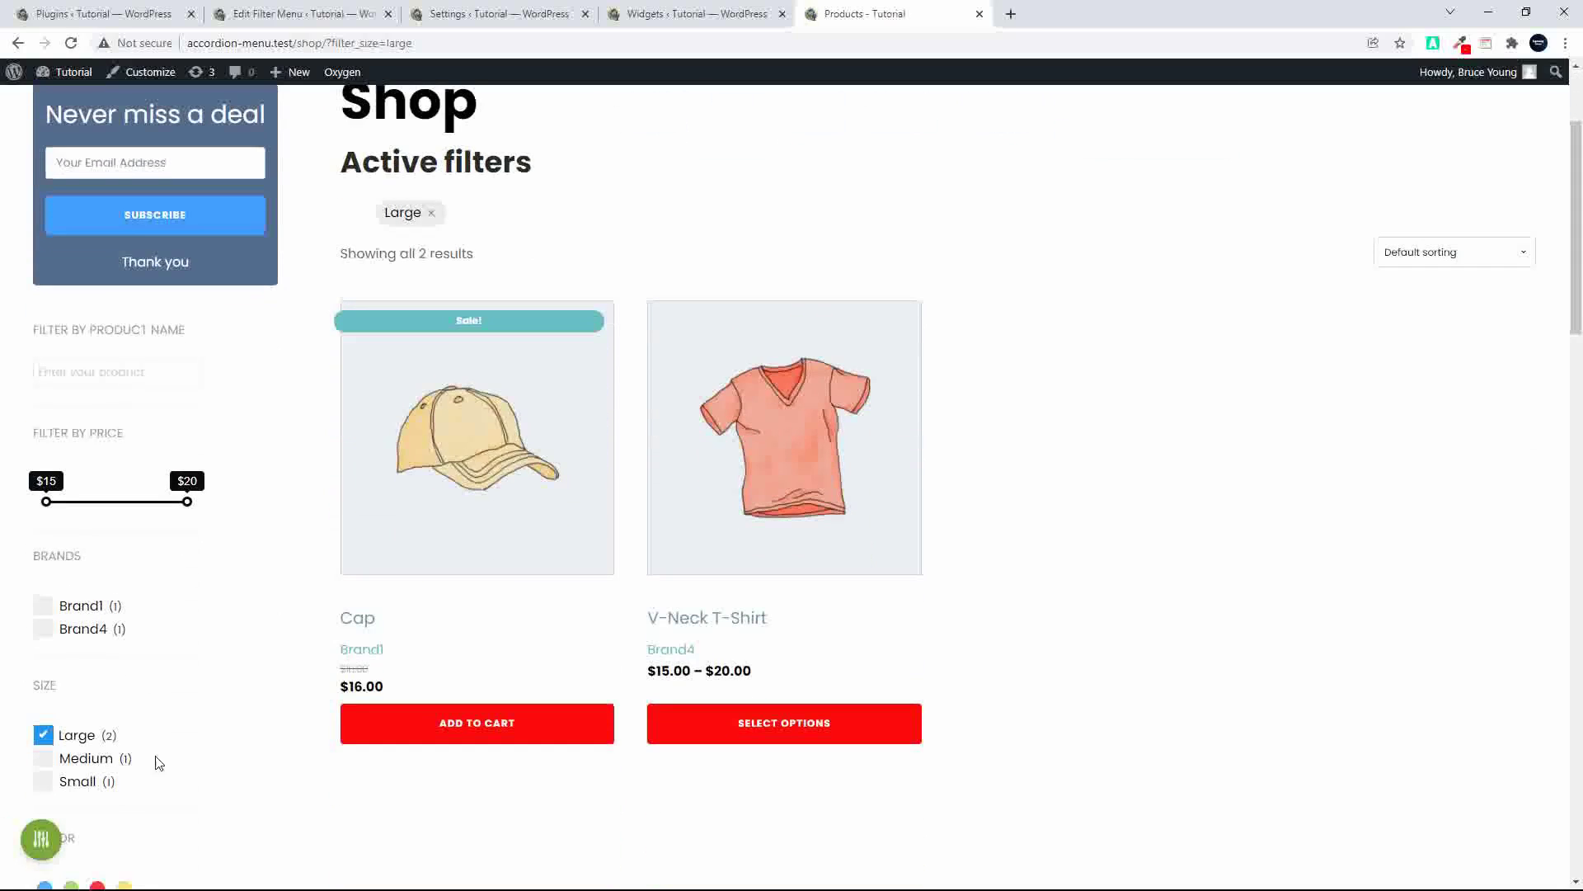
left_click(46, 837)
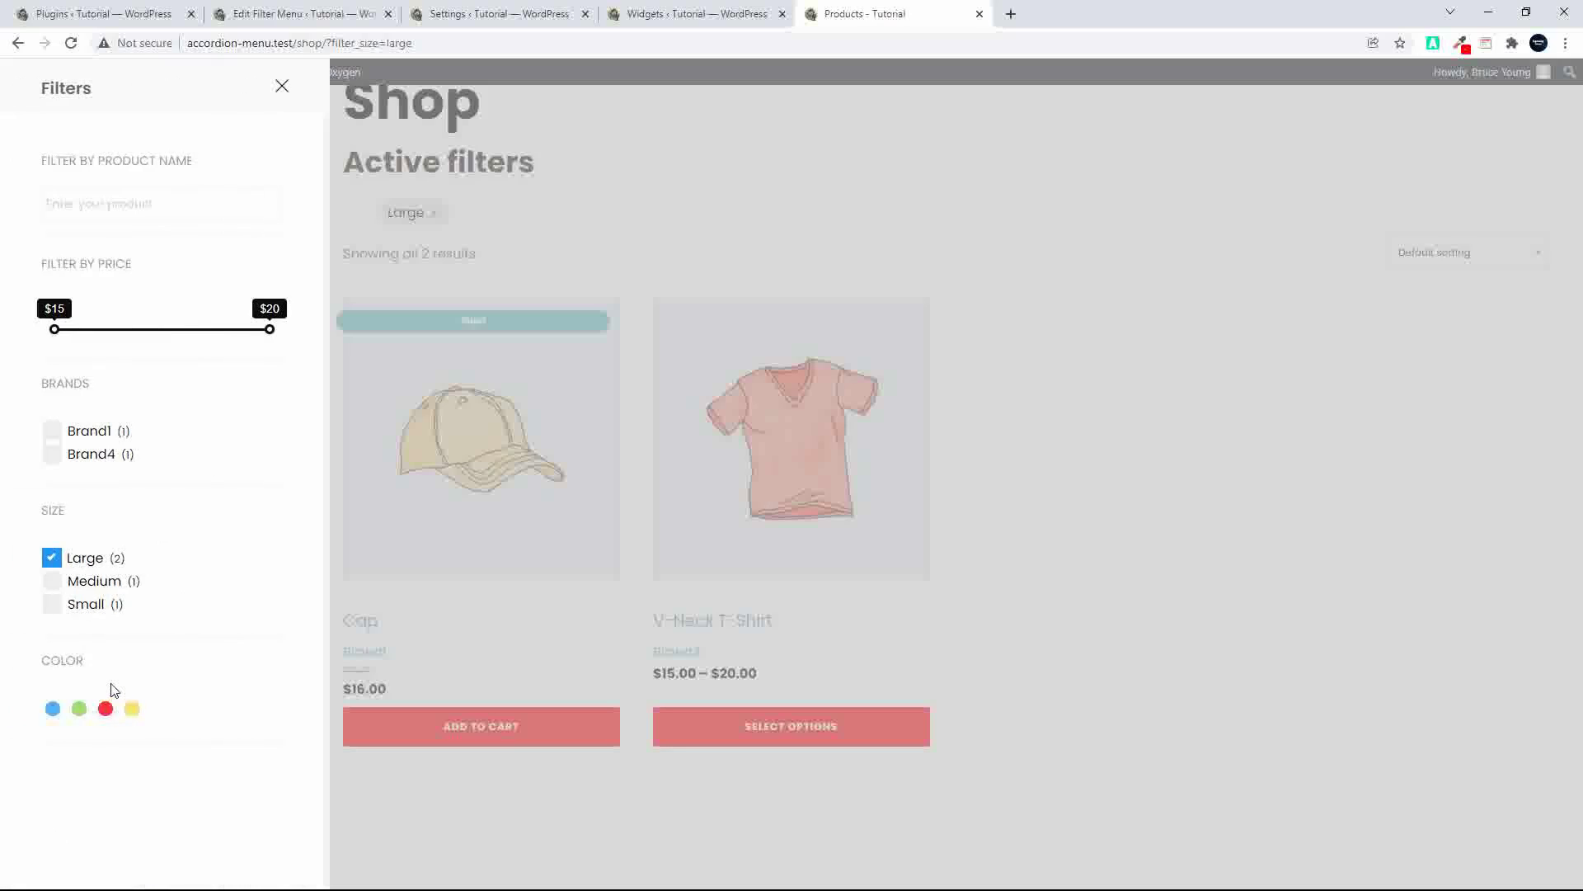
left_click(53, 583)
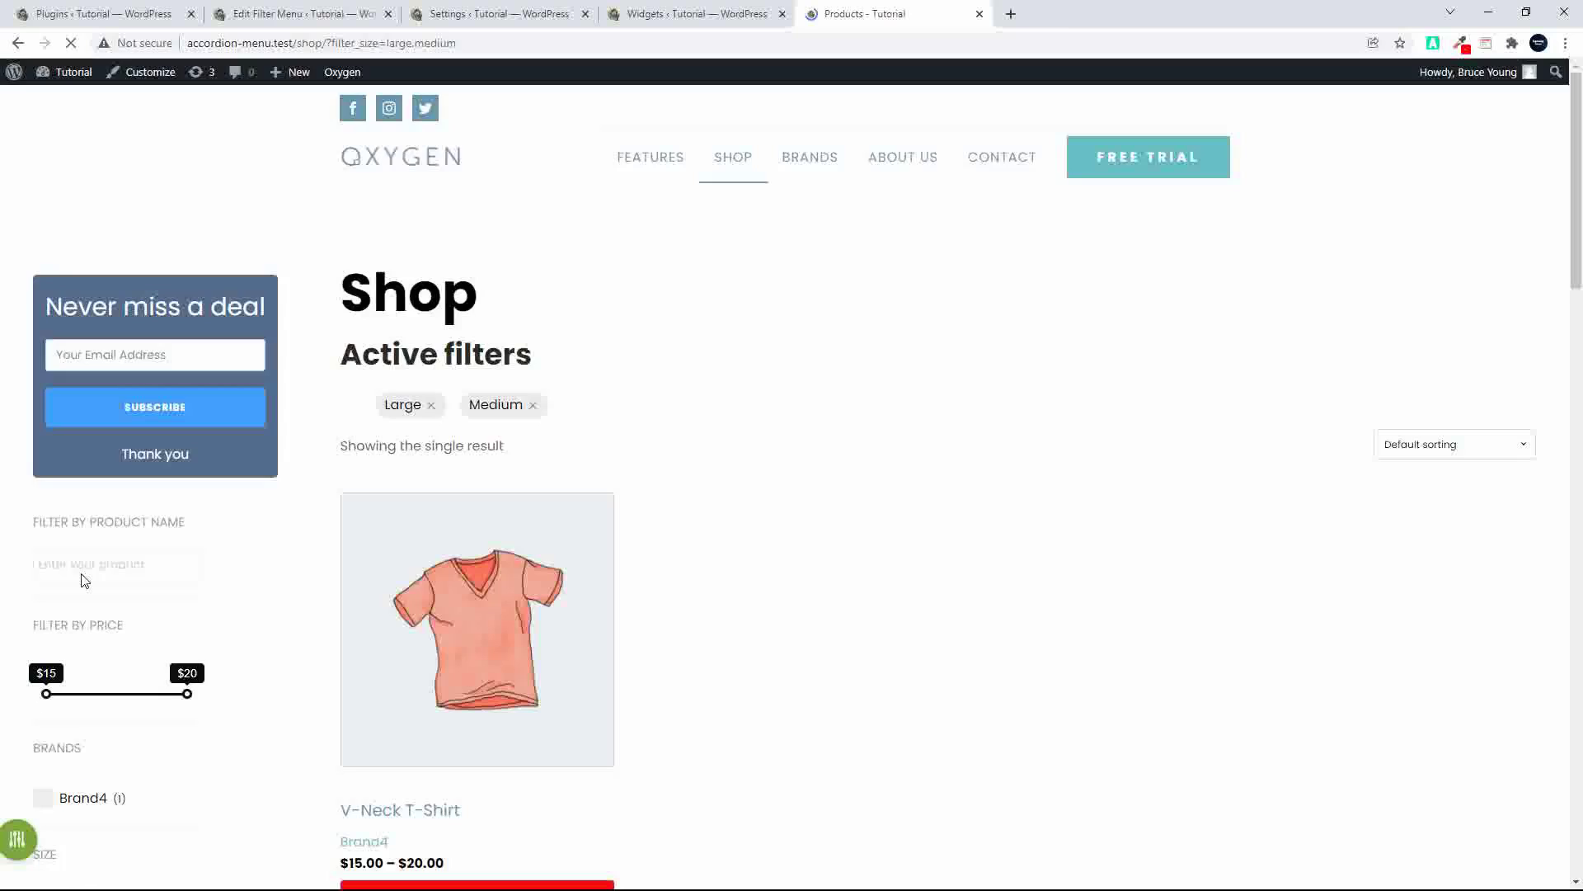
scroll(109, 640, "down", 4)
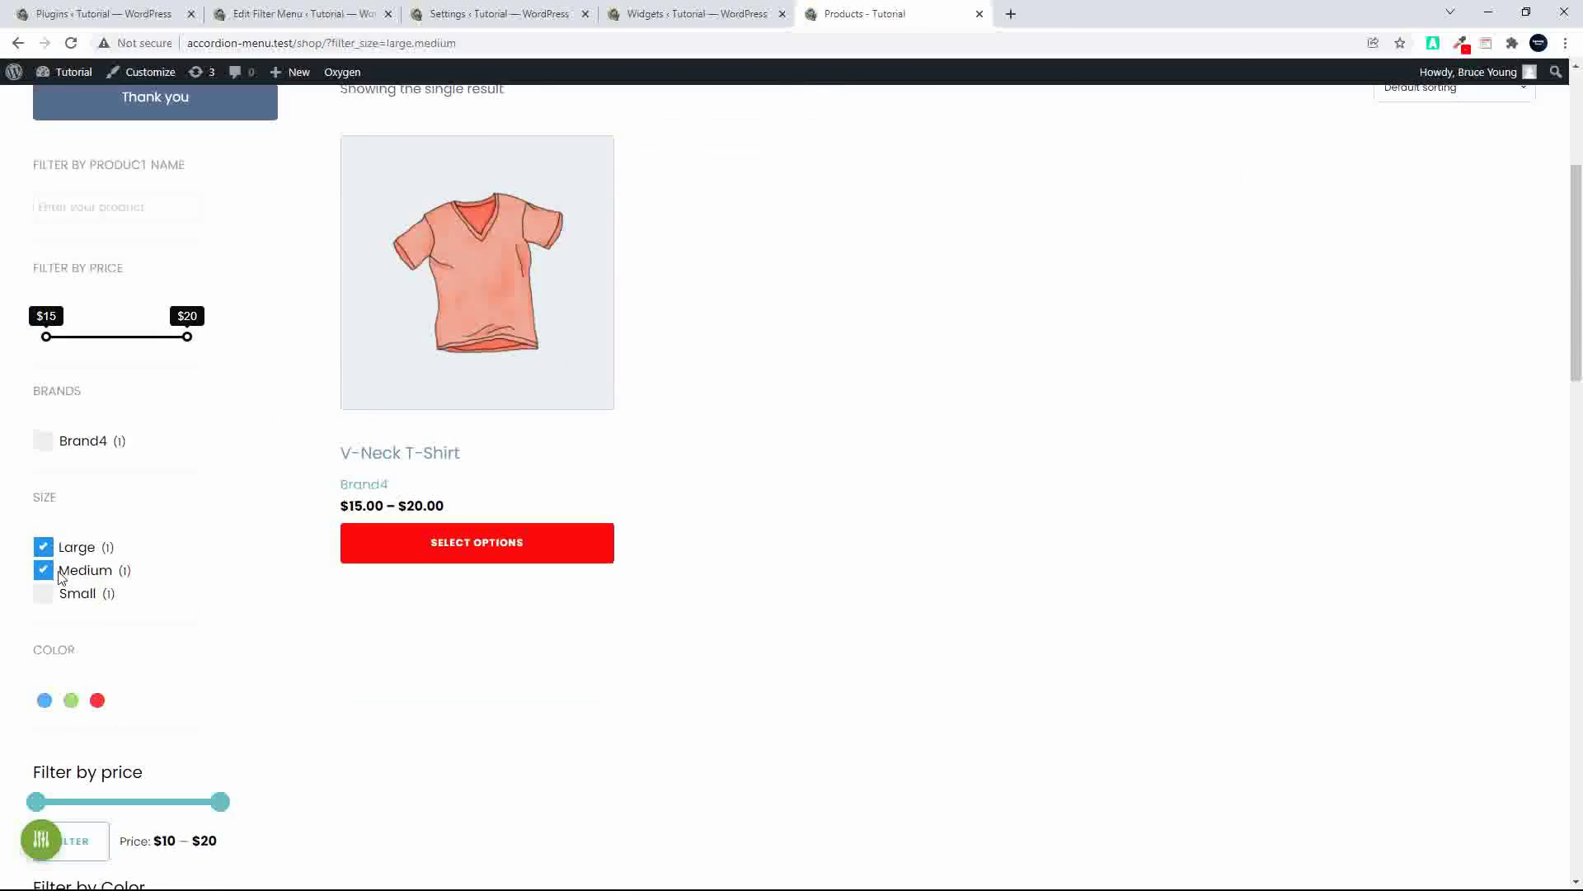
- Remove the Medium and Large size filters to list all shop products again
left_click(43, 843)
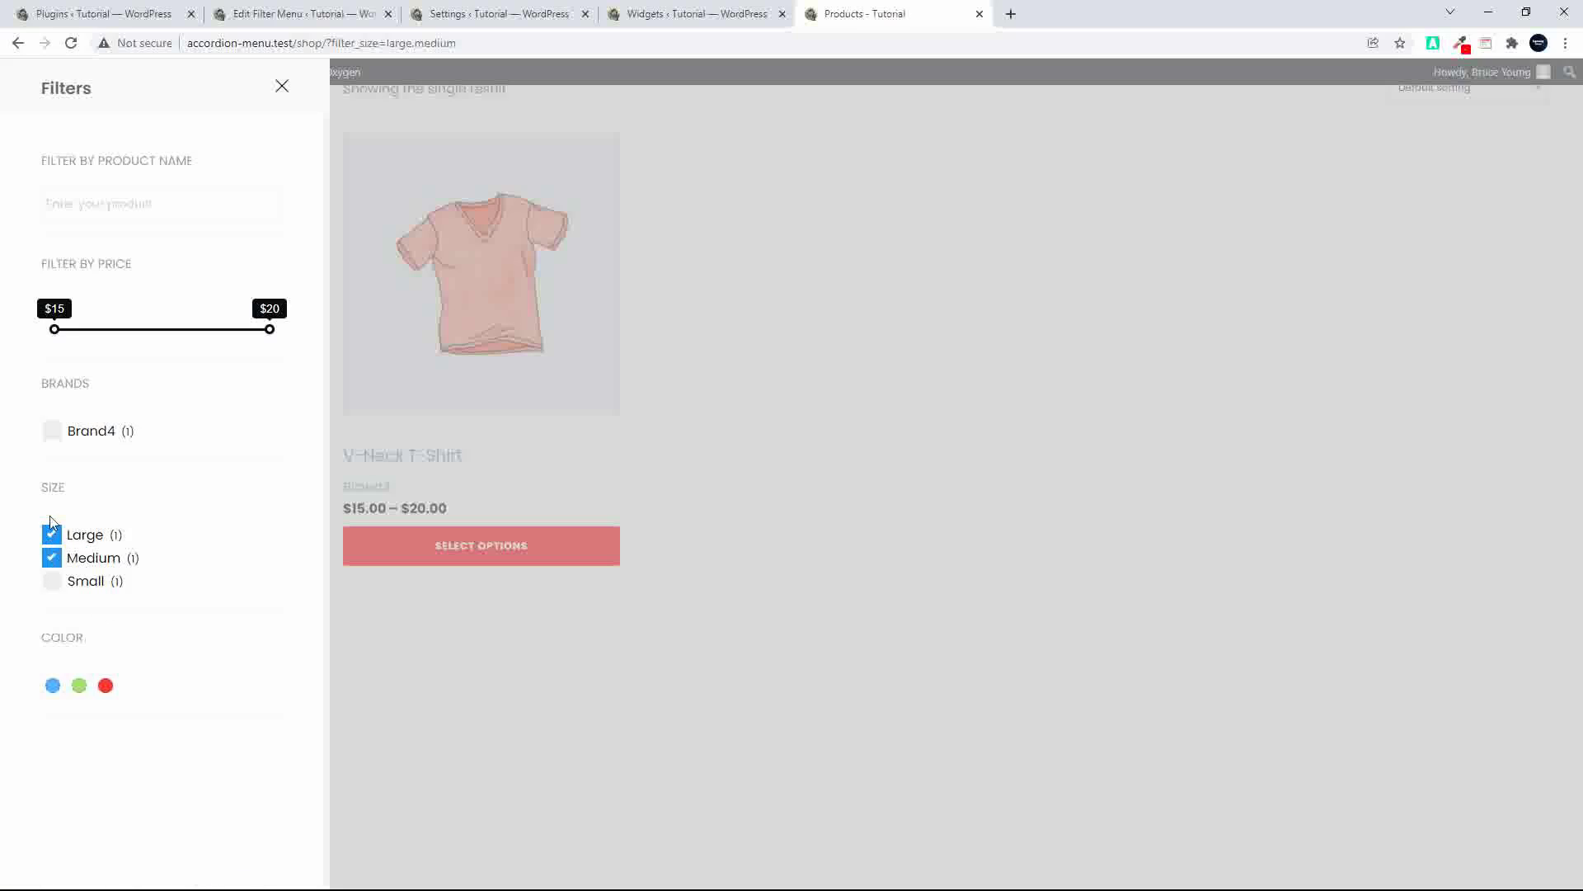
left_click(51, 559)
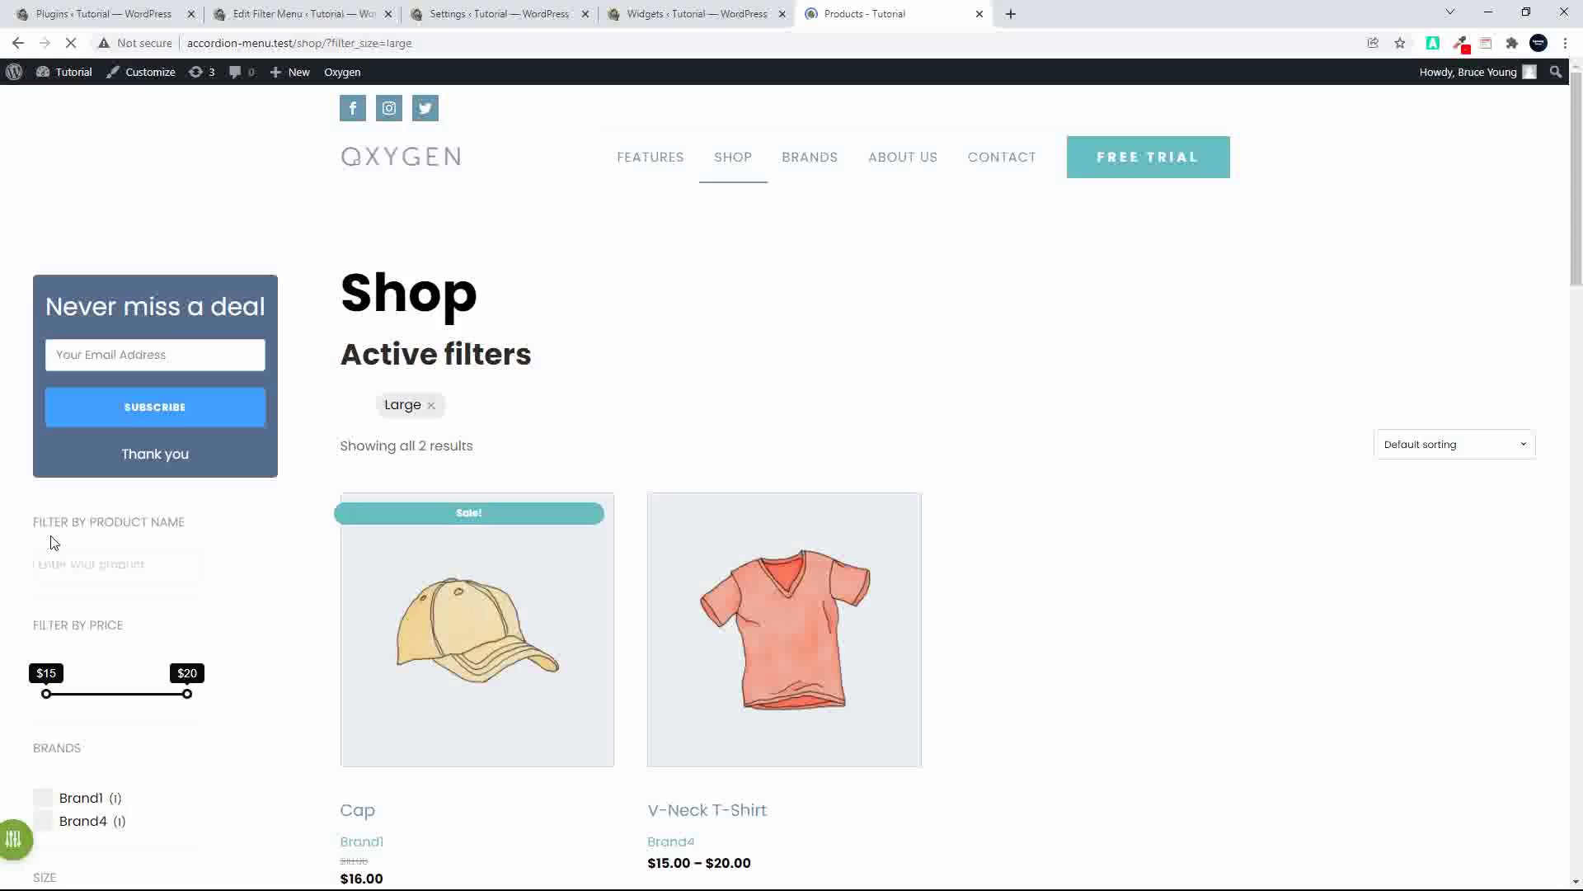
left_click(432, 406)
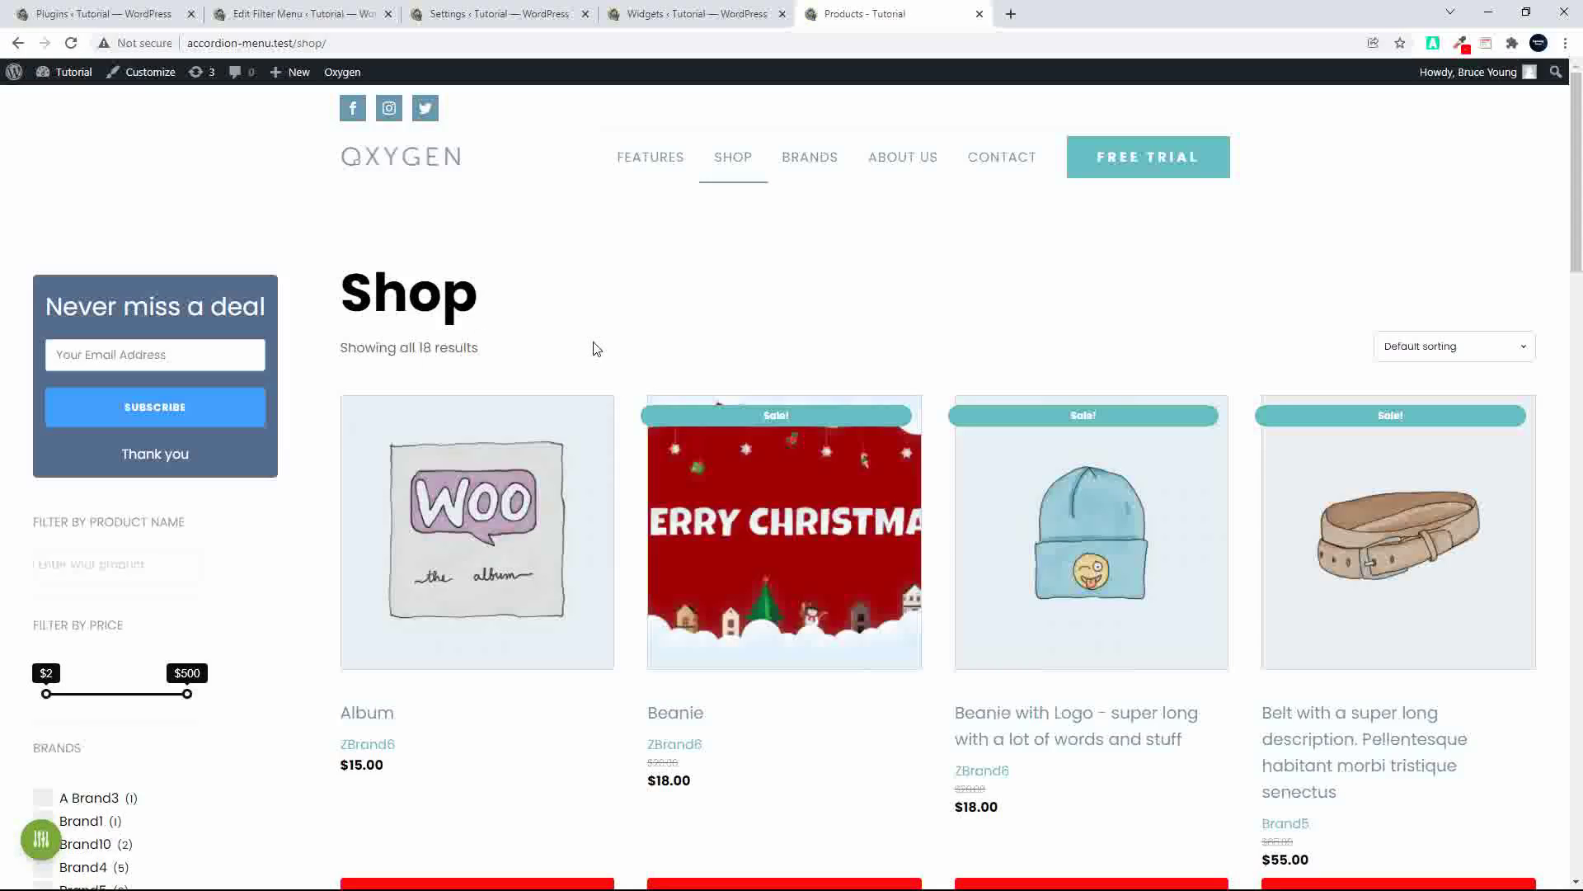
- Reopen the modal Filters panel, close it, and compare its filters with those in the shop sidebar
left_click(41, 840)
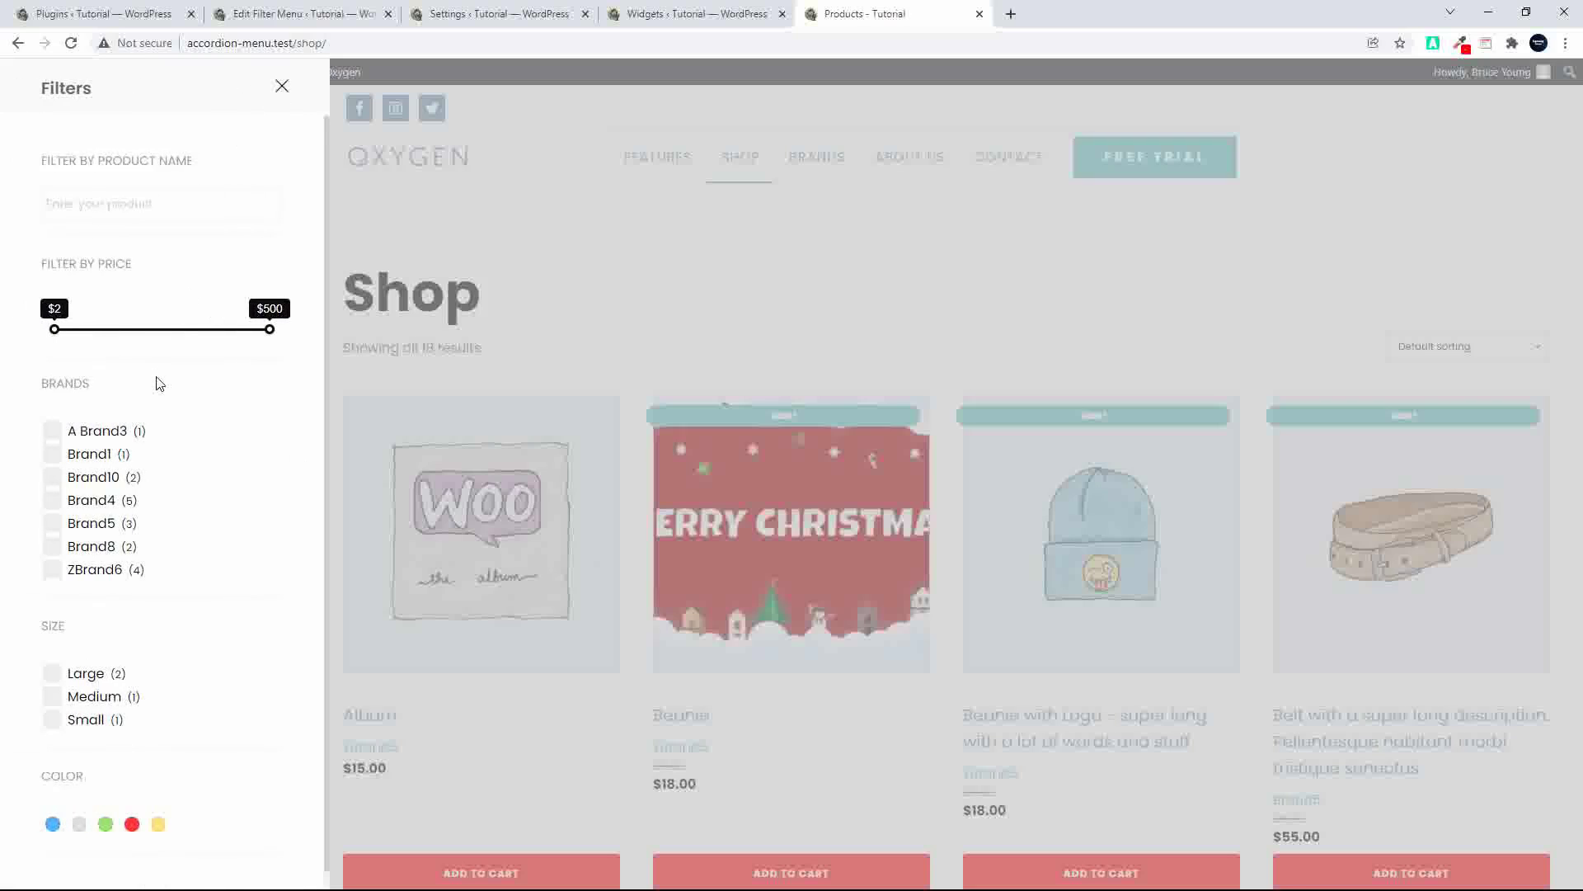
scroll(156, 379, "down", 1)
scroll(156, 379, "up", 1)
left_click(282, 87)
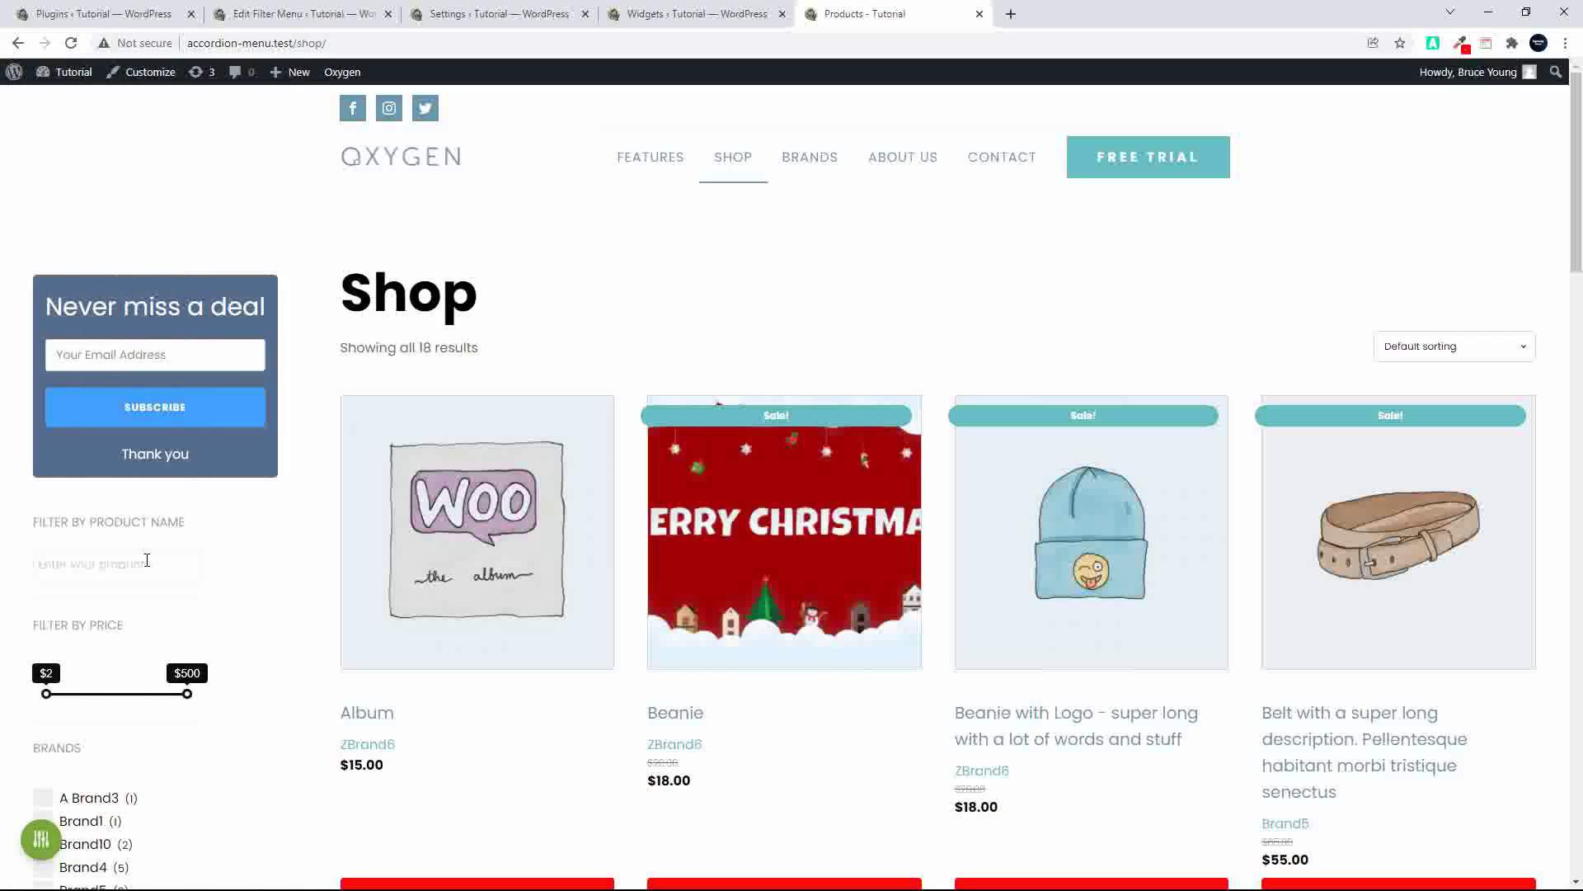
scroll(124, 563, "down", 7)
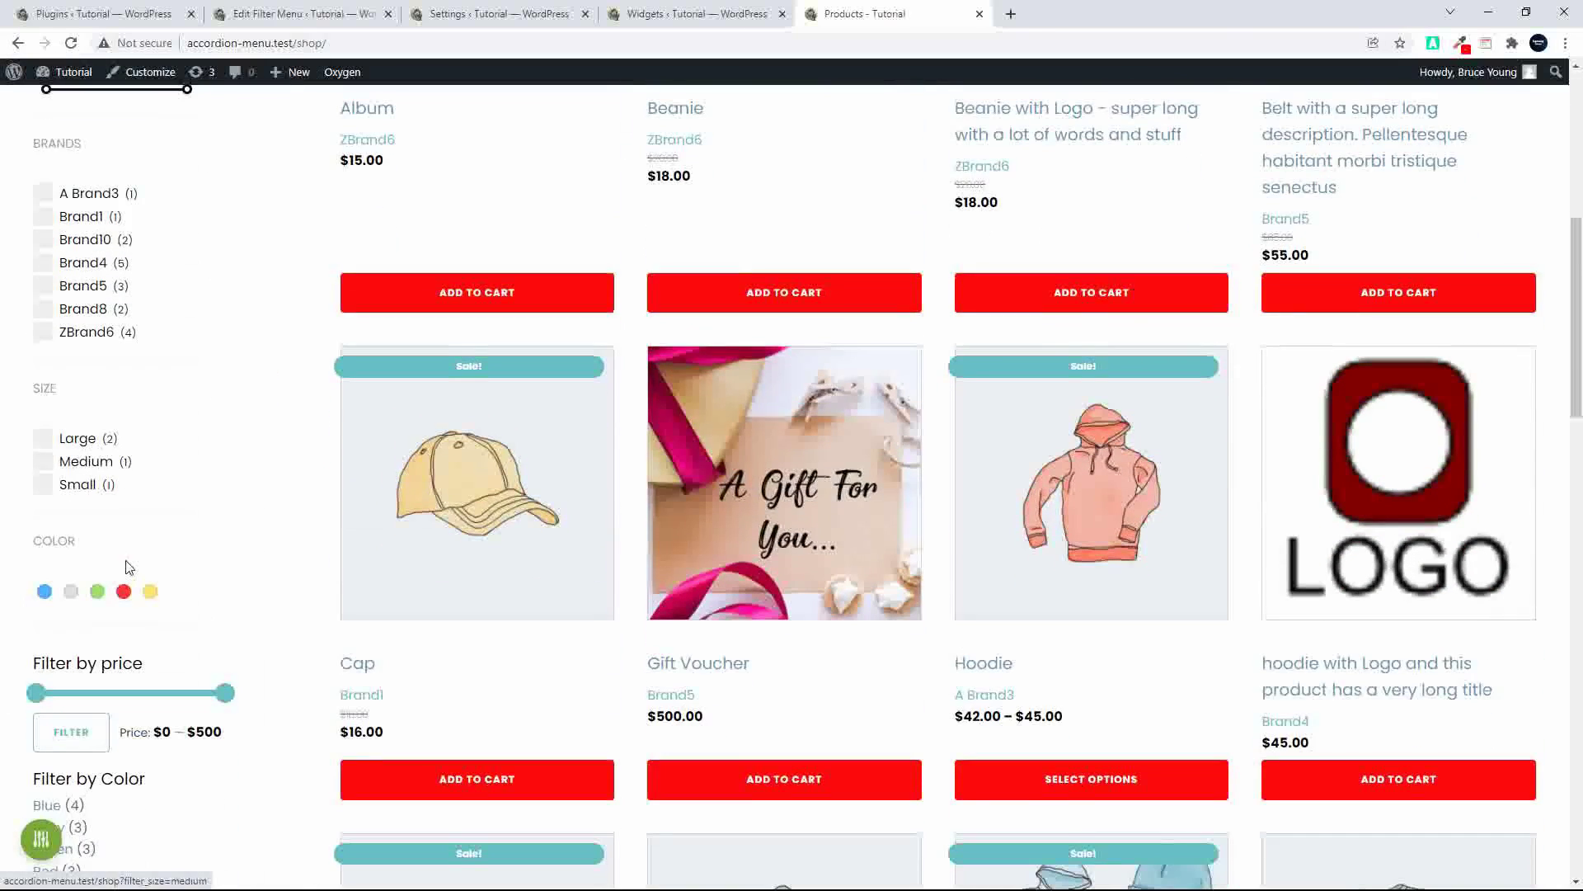
scroll(126, 565, "up", 7)
- Return to the filter menu editor and review its modal option and chosen filter blocks
left_click(290, 18)
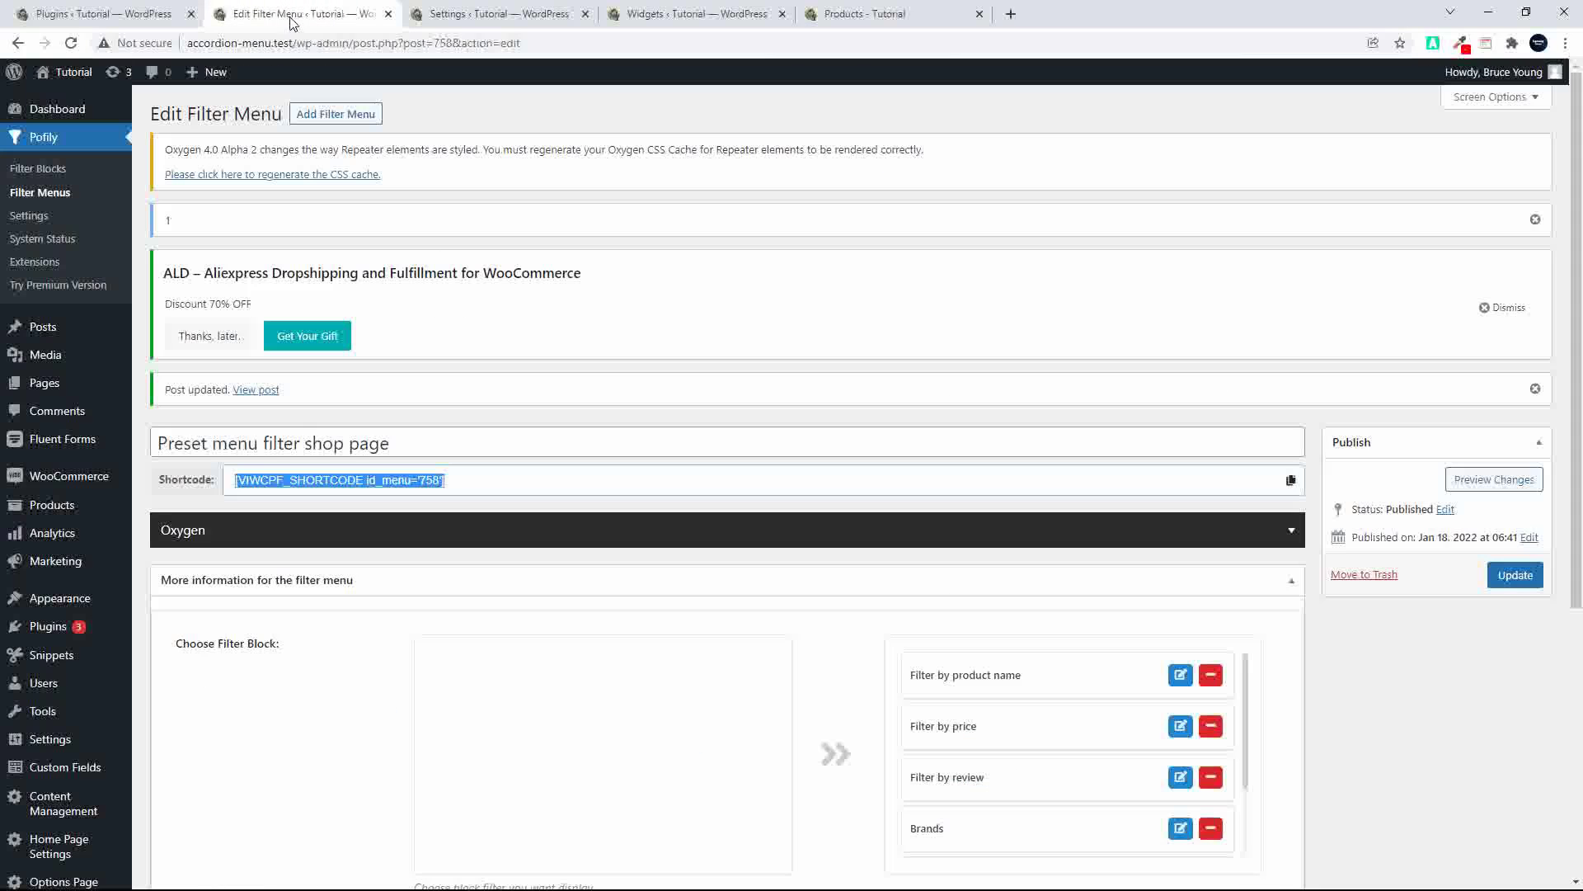
scroll(354, 740, "down", 5)
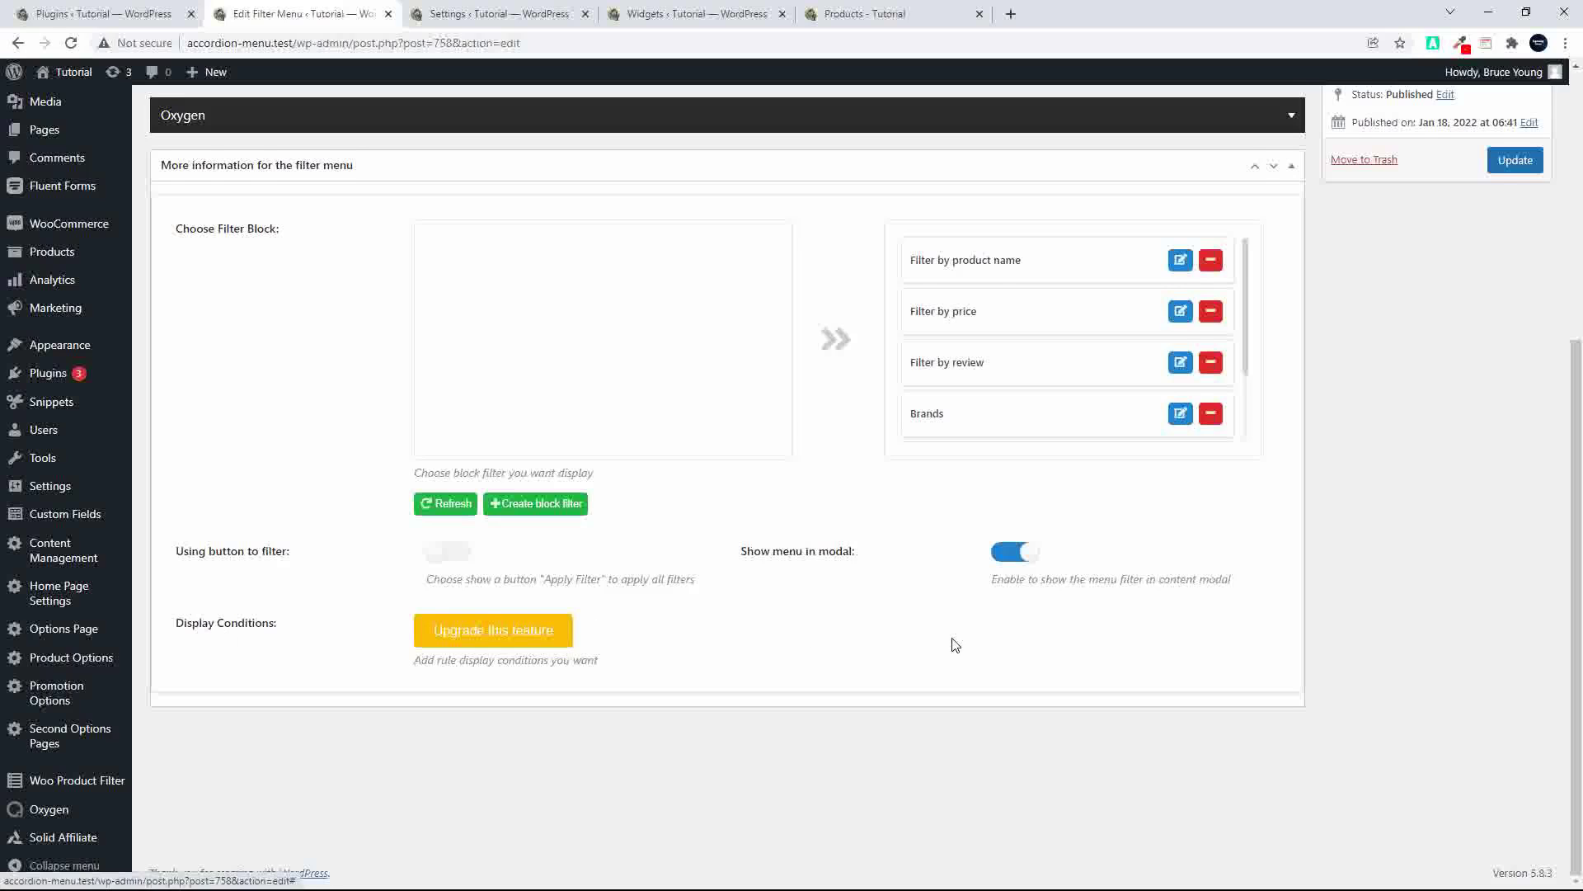
scroll(1055, 603, "up", 1)
scroll(1070, 621, "up", 4)
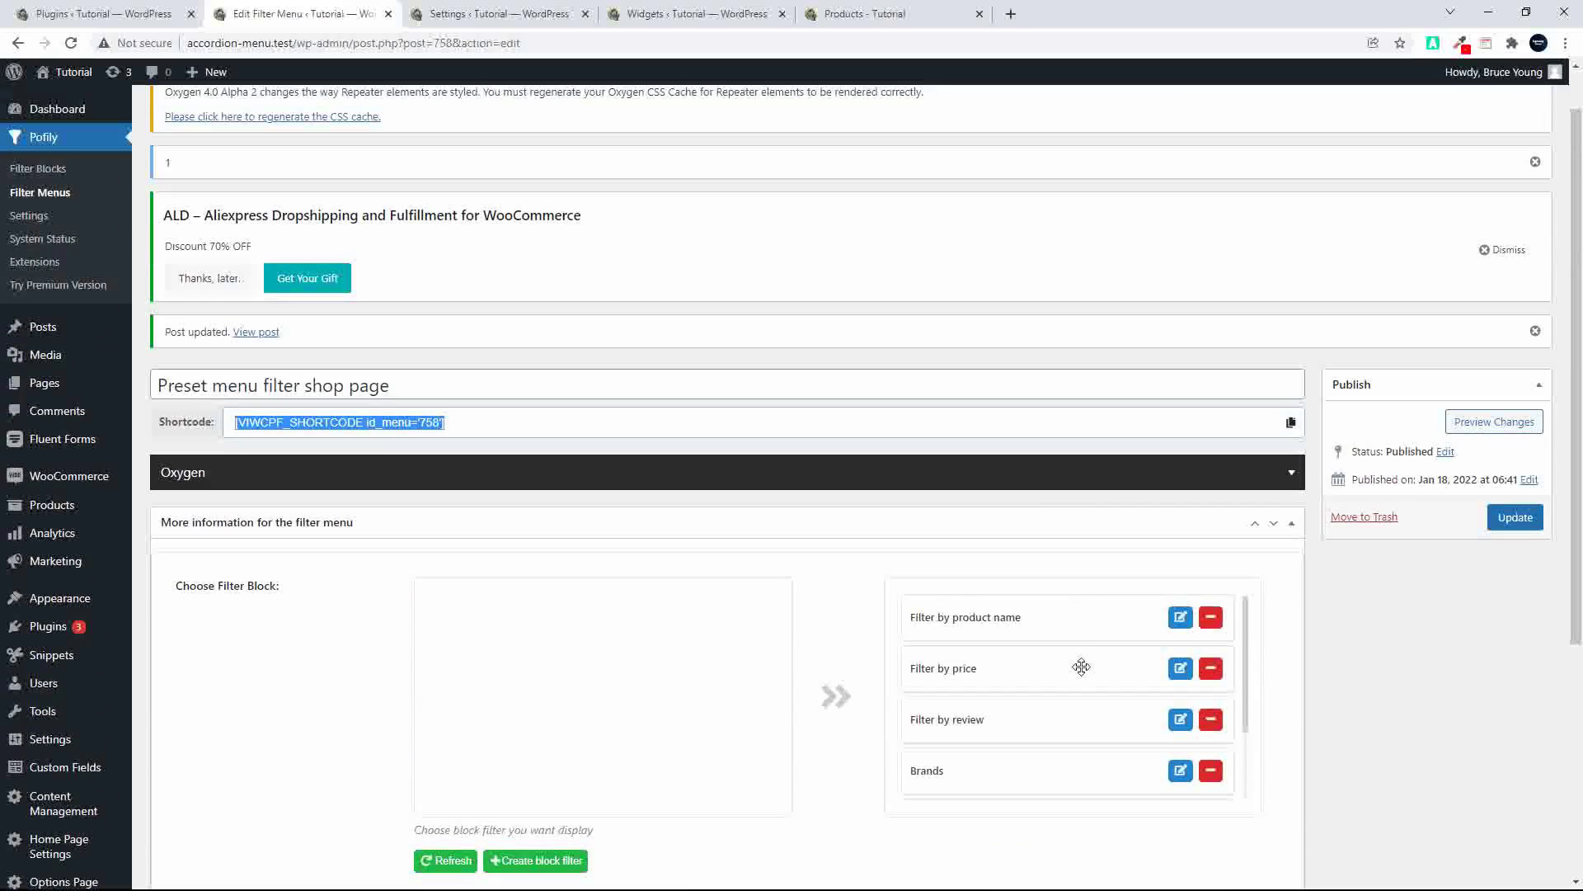
scroll(1071, 671, "down", 2)
scroll(1075, 679, "up", 1)
- Take the "Filter by review" block out of the menu's chosen filter blocks and add it back
left_click_drag(1007, 722, 1031, 664)
left_click_drag(1080, 680, 602, 648)
left_click(1212, 671)
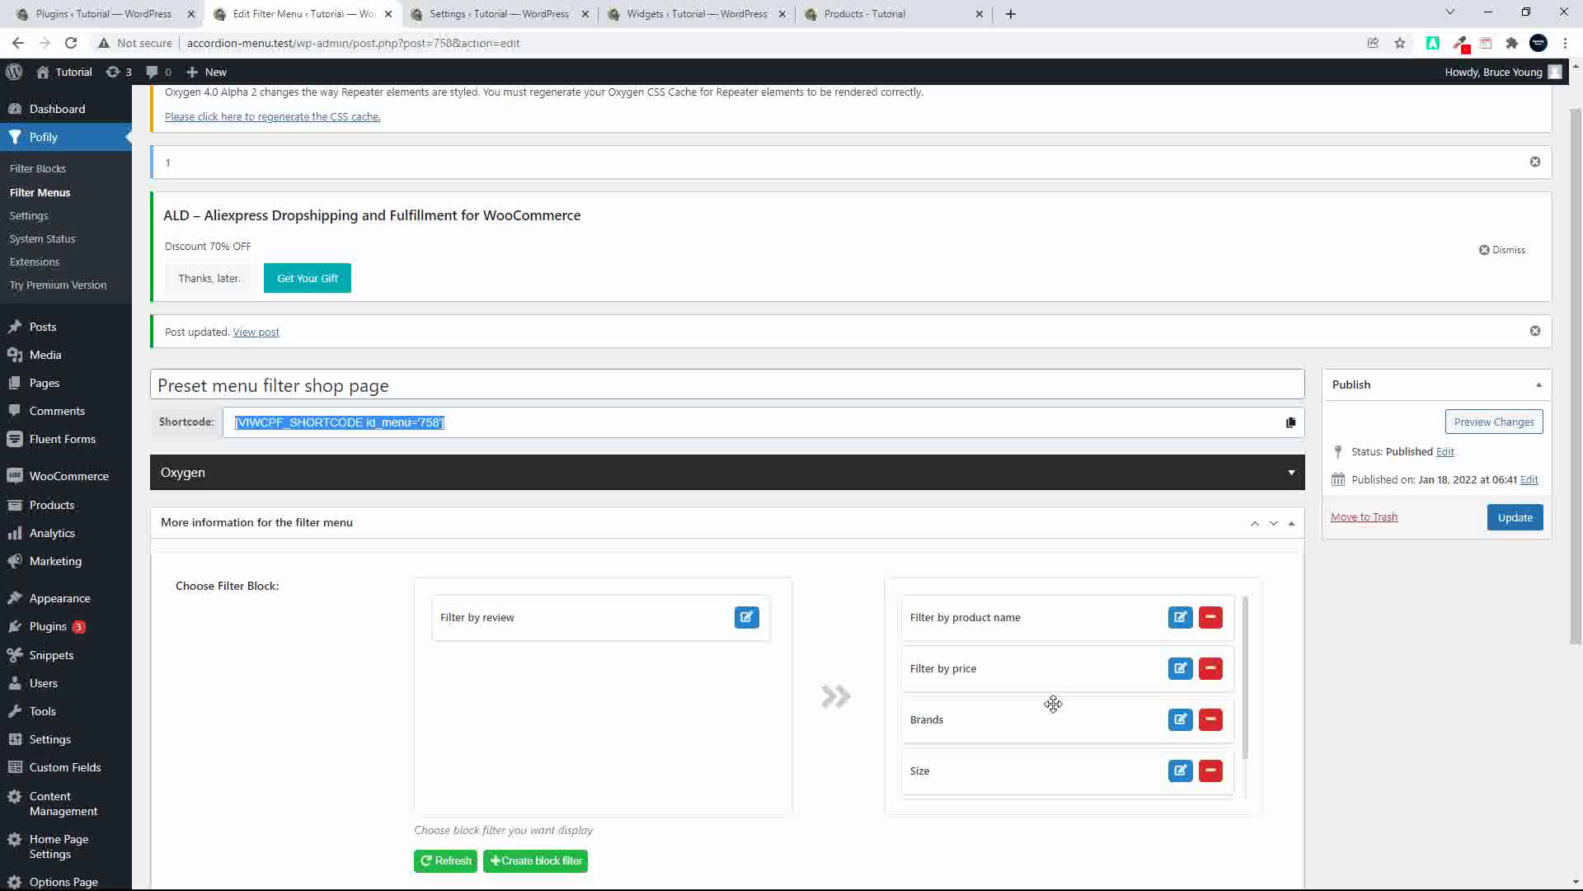
scroll(1054, 704, "down", 1)
scroll(1057, 706, "up", 1)
left_click(532, 617)
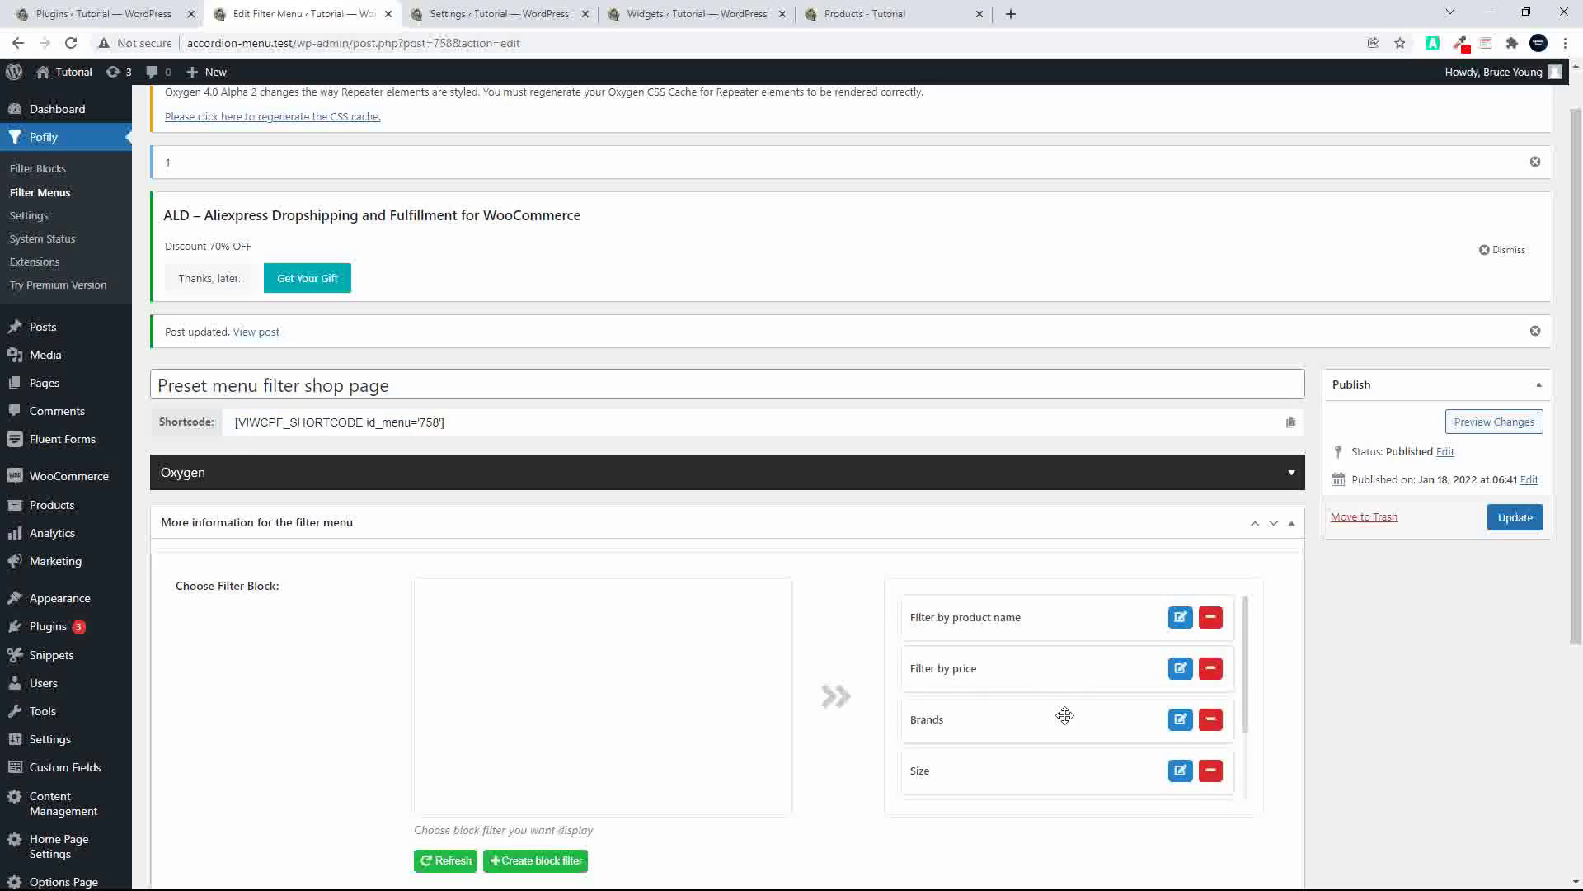
- Remove the "Filter by review" block from the chosen filter blocks and update the filter menu
scroll(1060, 715, "down", 2)
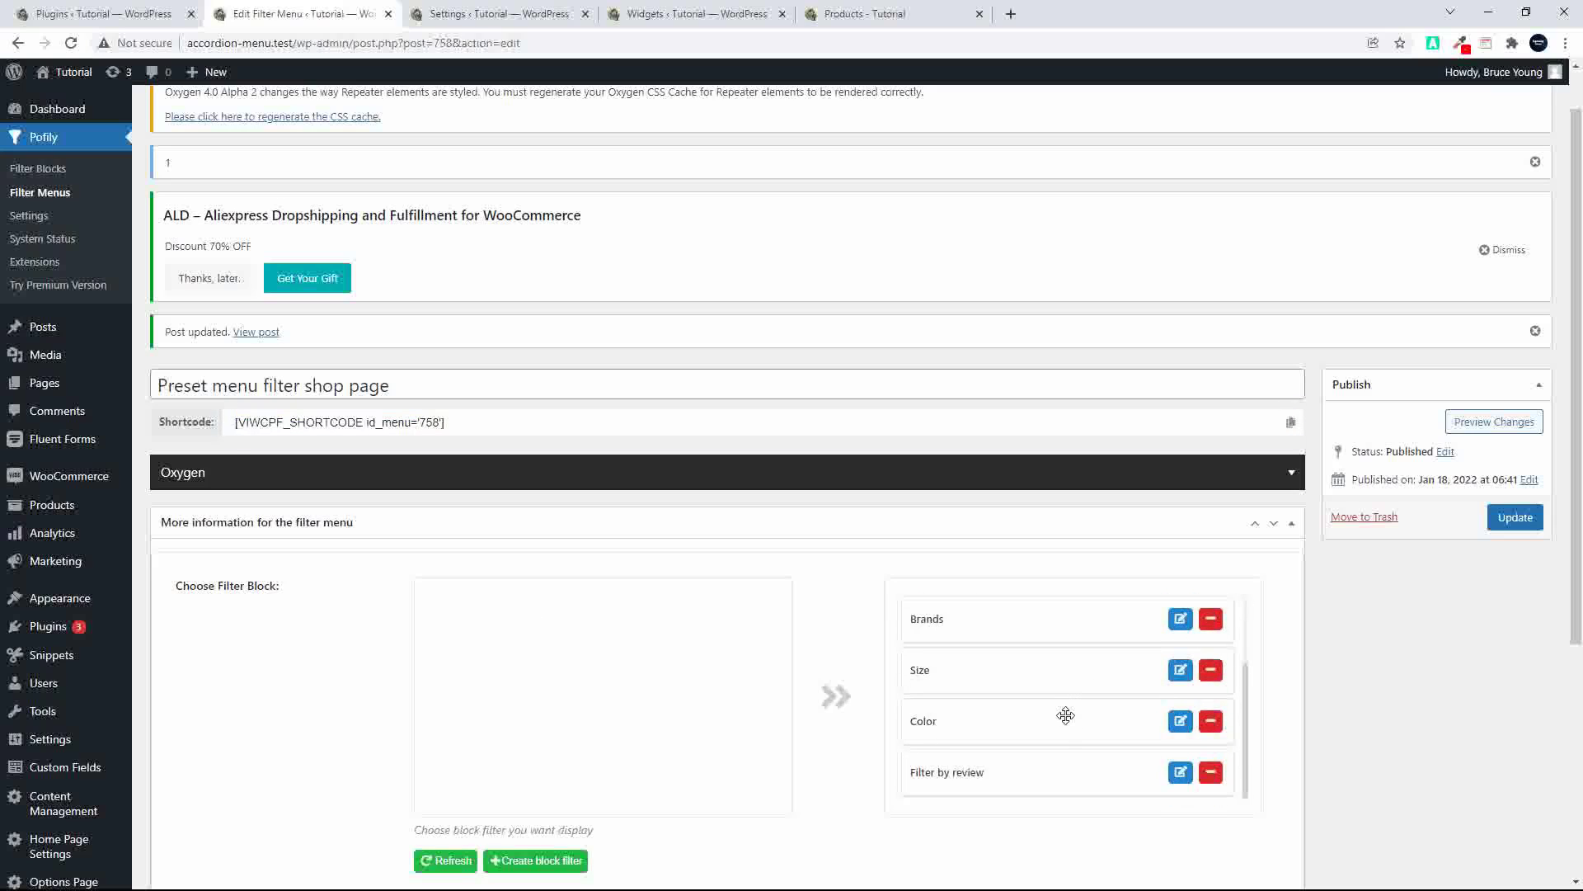
left_click(1211, 773)
scroll(1089, 765, "up", 1)
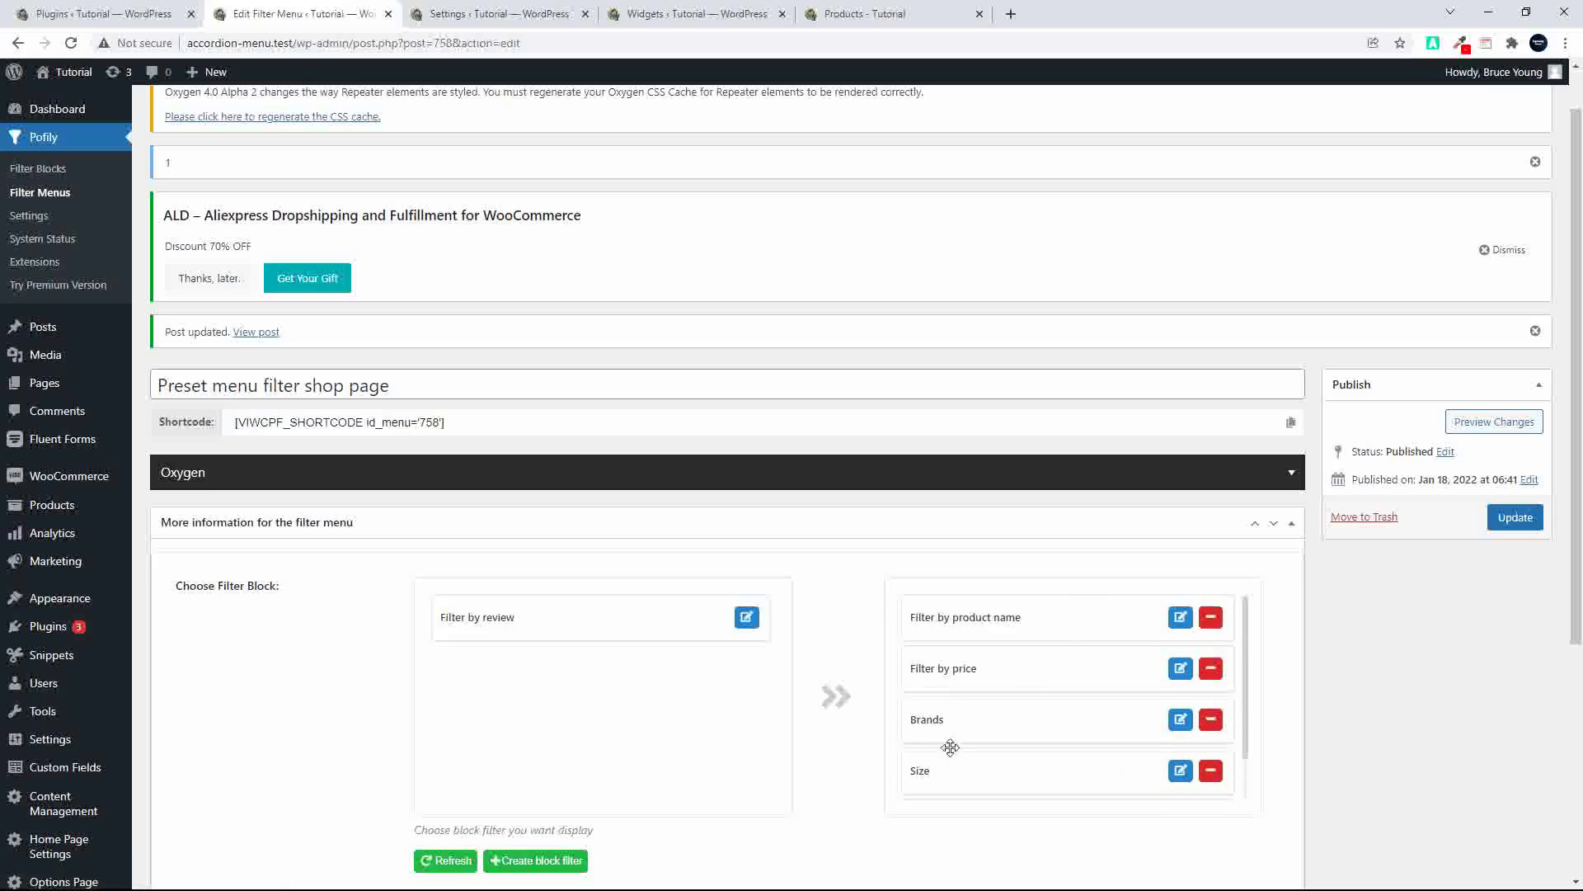
scroll(1458, 617, "up", 1)
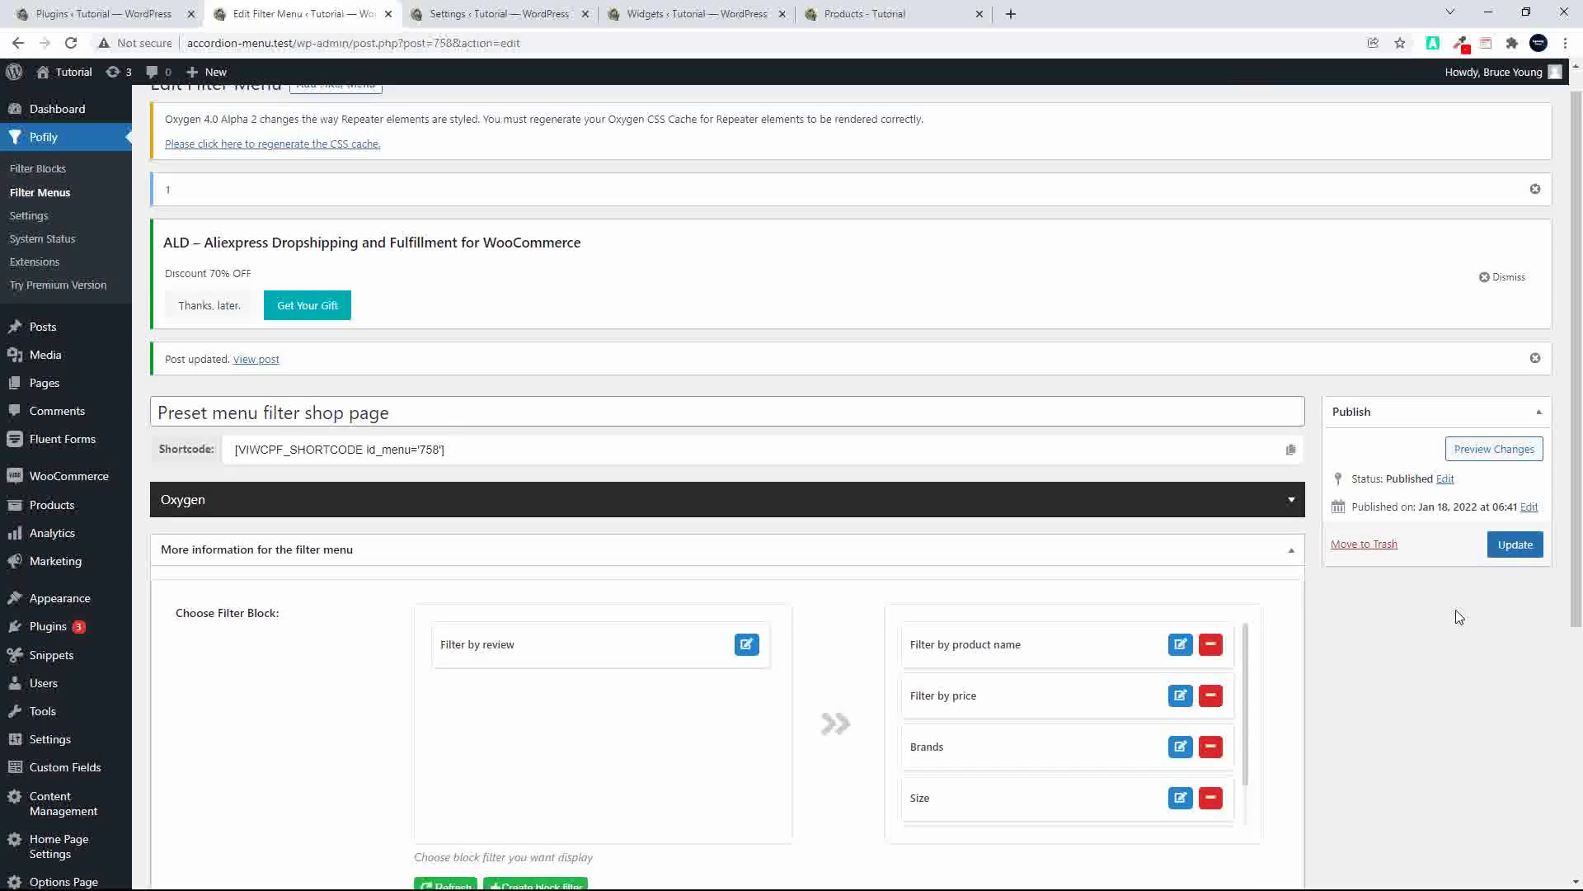
left_click(1514, 545)
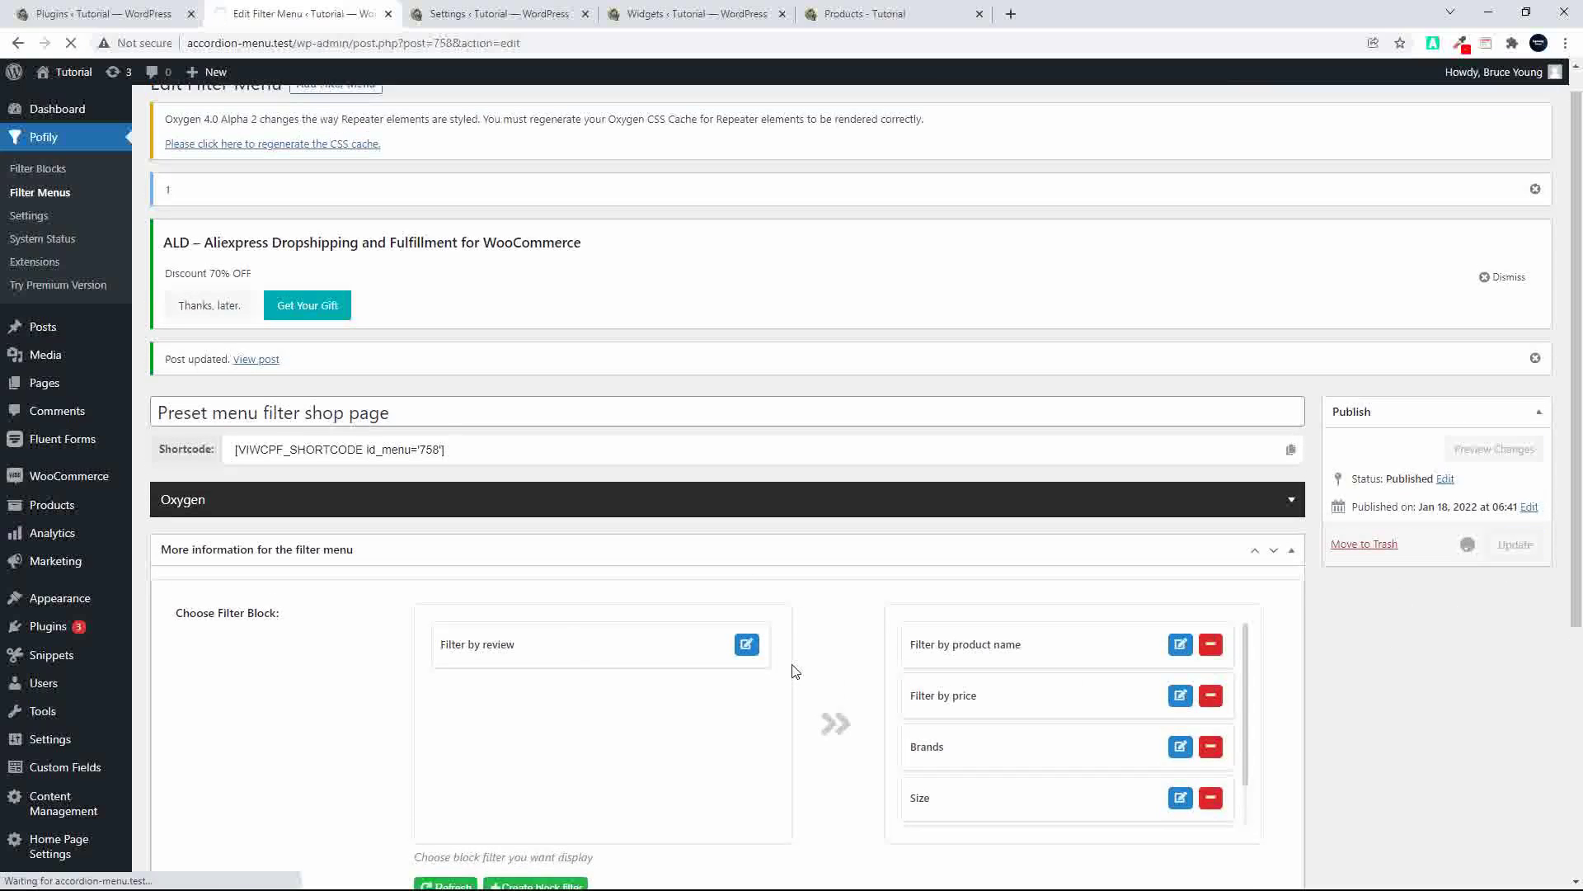
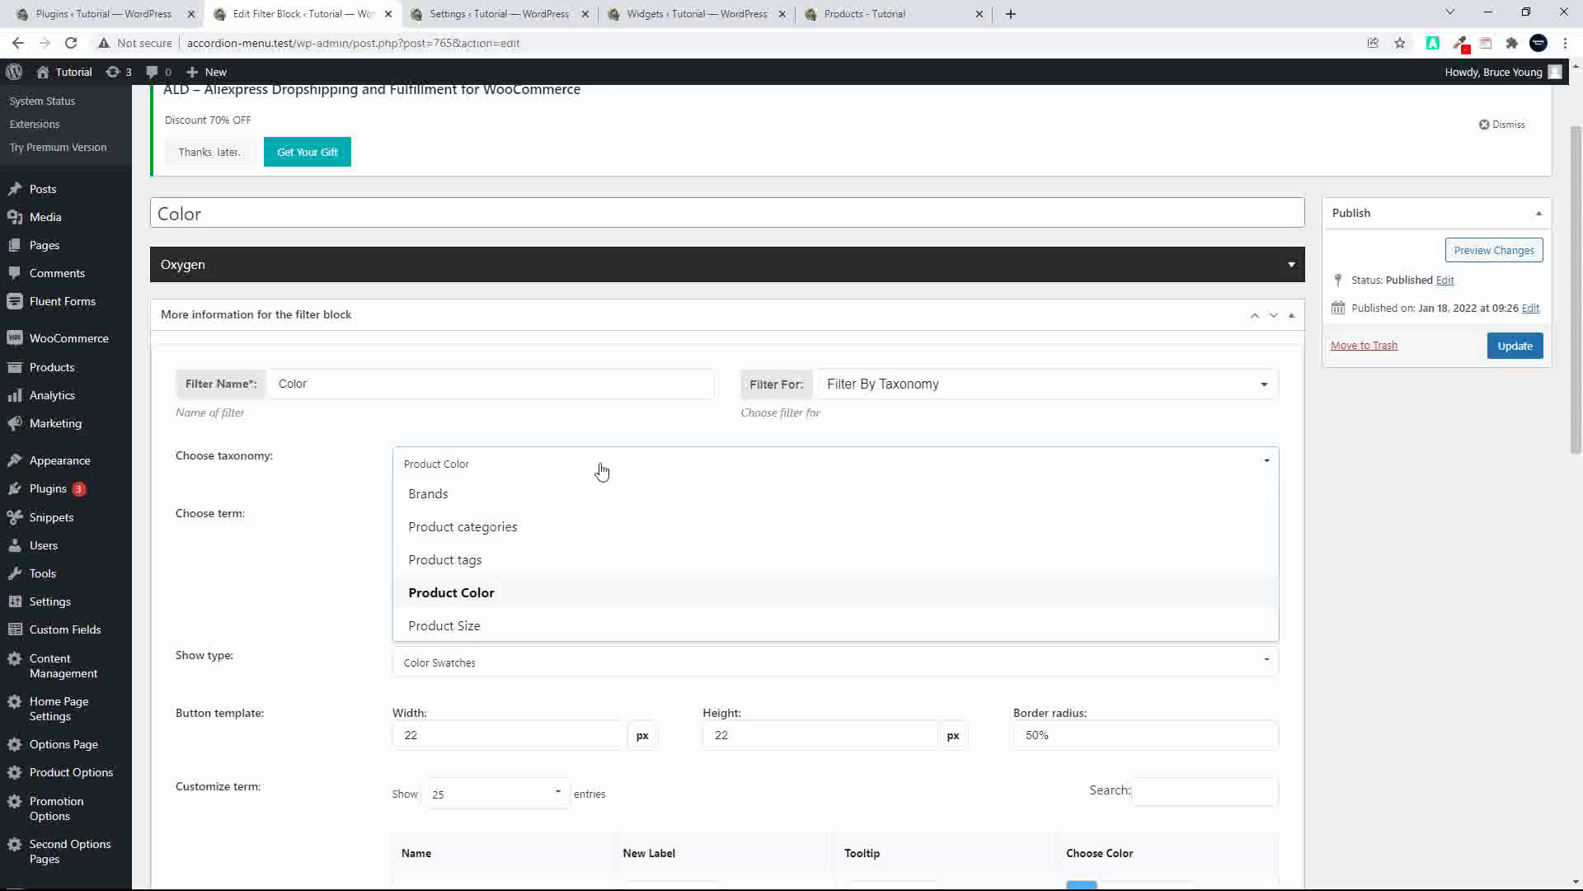
- Choose Product Color as the taxonomy of the Color filter block
left_click(445, 592)
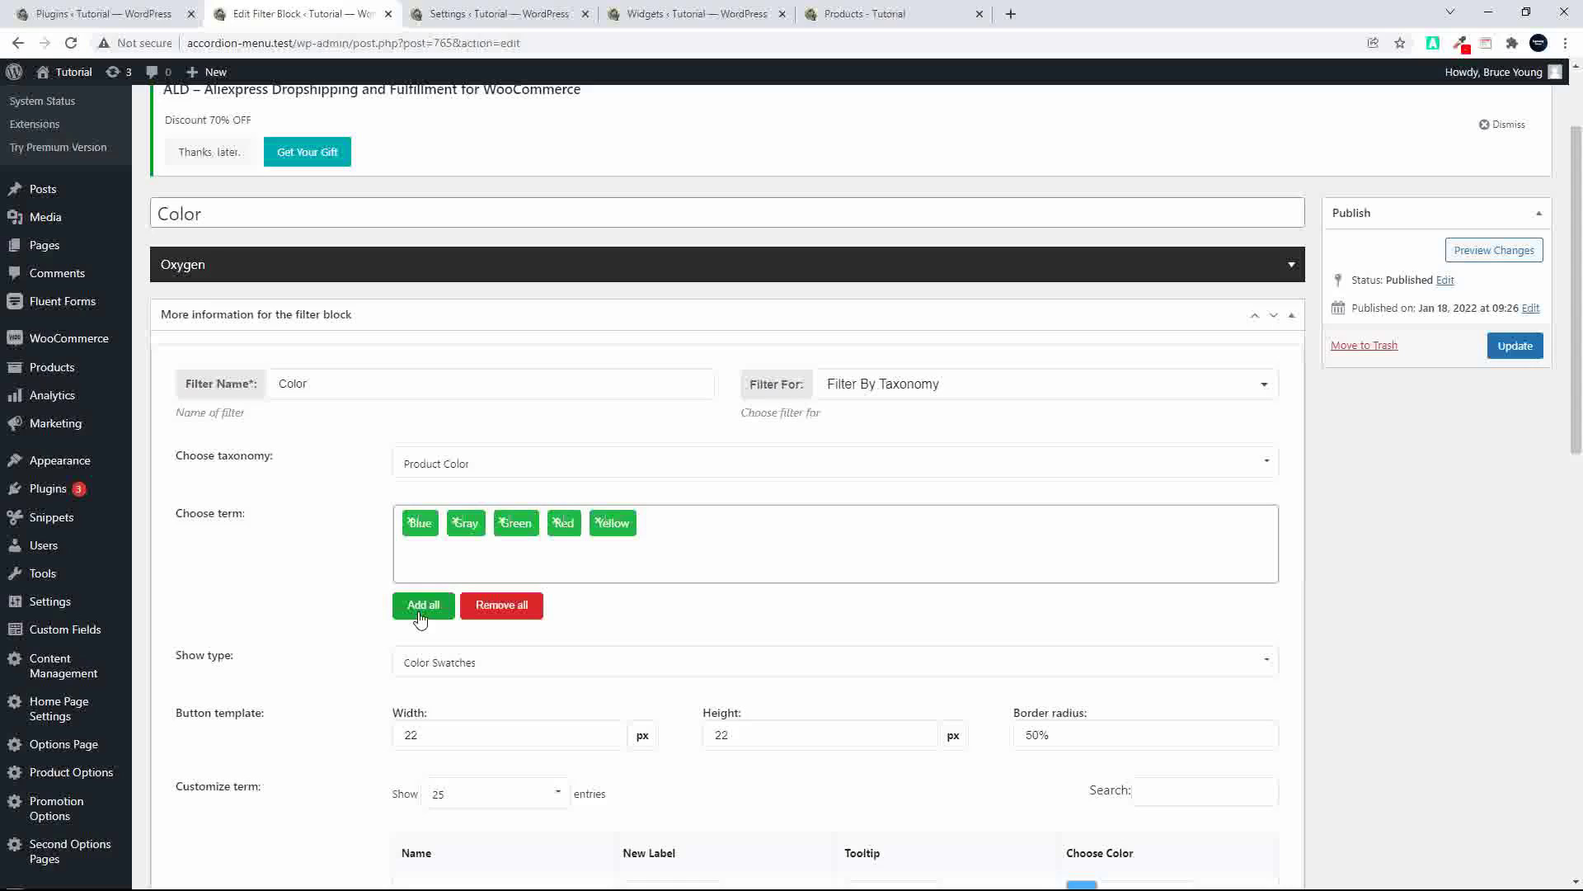
- Remove the Blue, Gray, Green, Red and Yellow terms one by one from the Color filter block
left_click(412, 522)
left_click(414, 524)
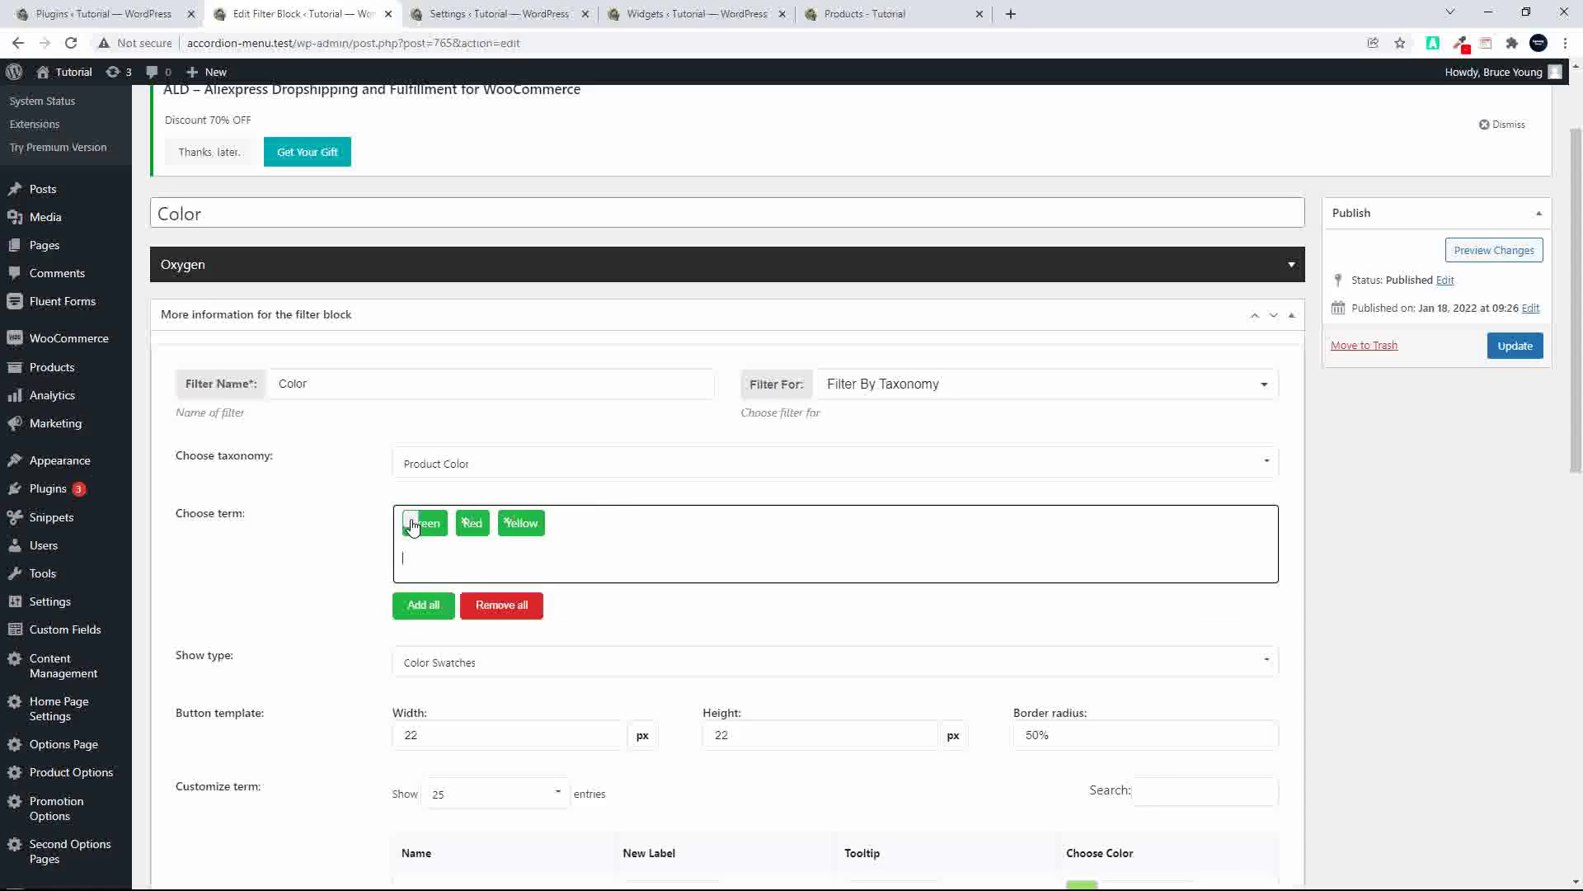
left_click(413, 523)
left_click(413, 523)
left_click(414, 523)
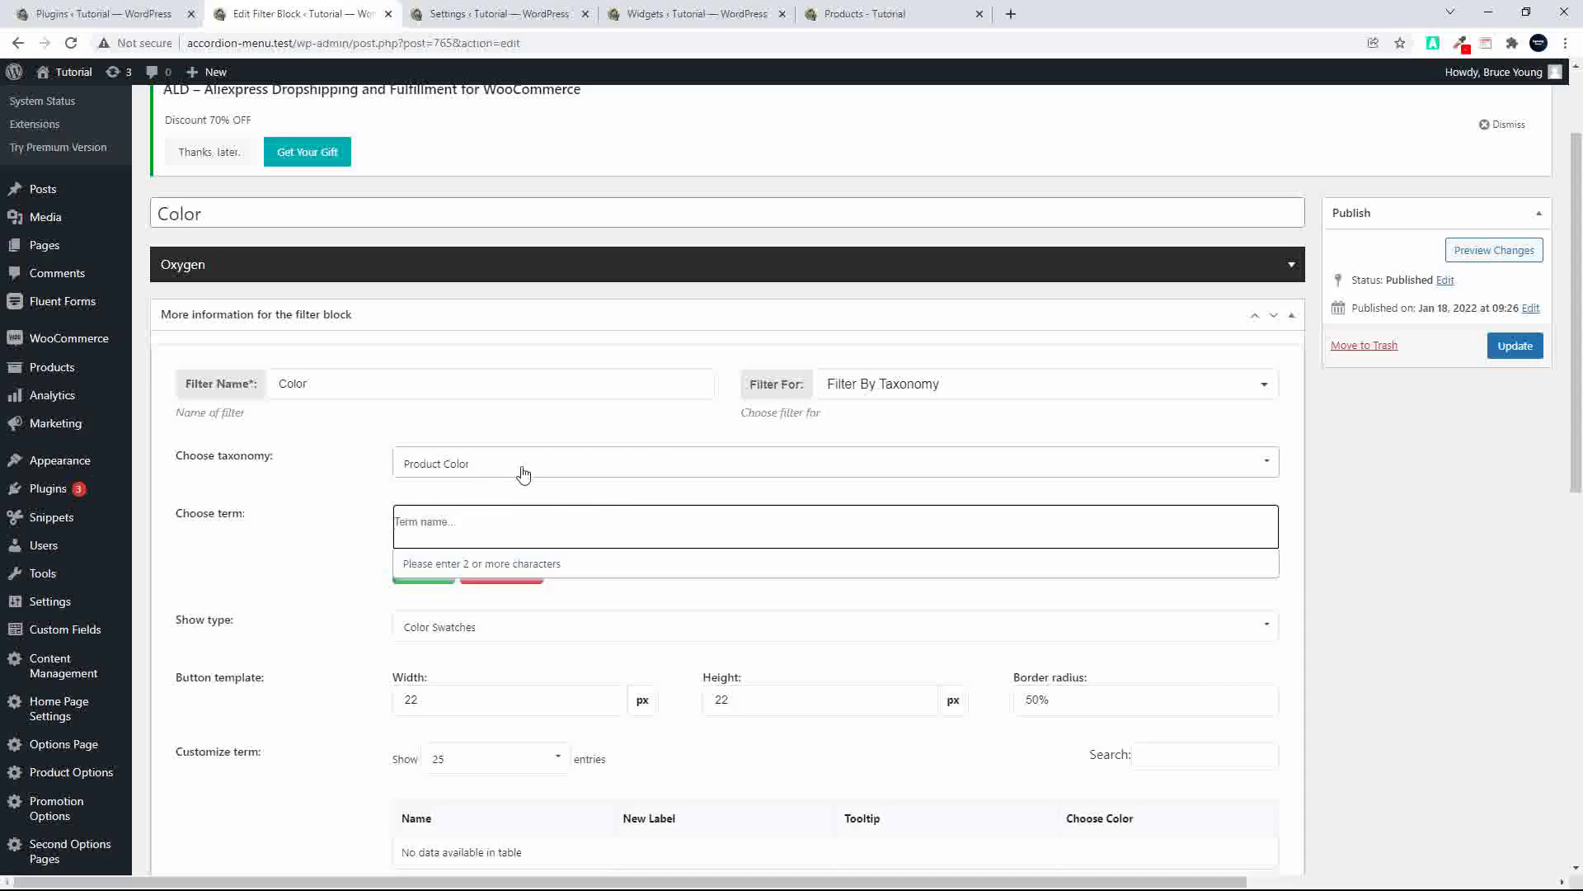
- Search the Product Color terms for "re" and clear the search without choosing a term
left_click(442, 546)
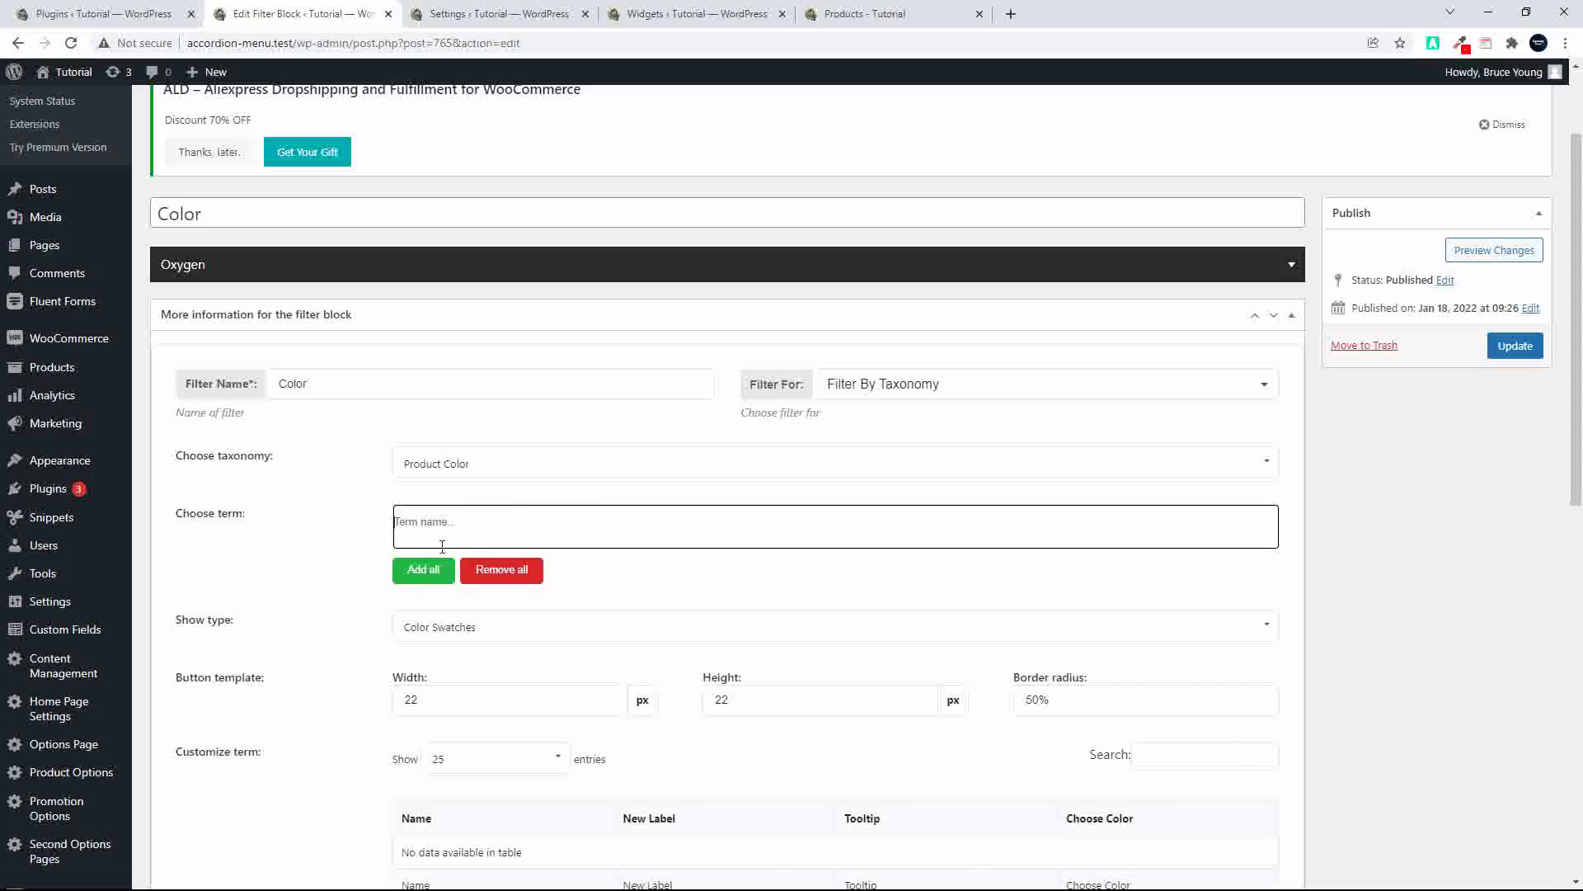
type("re")
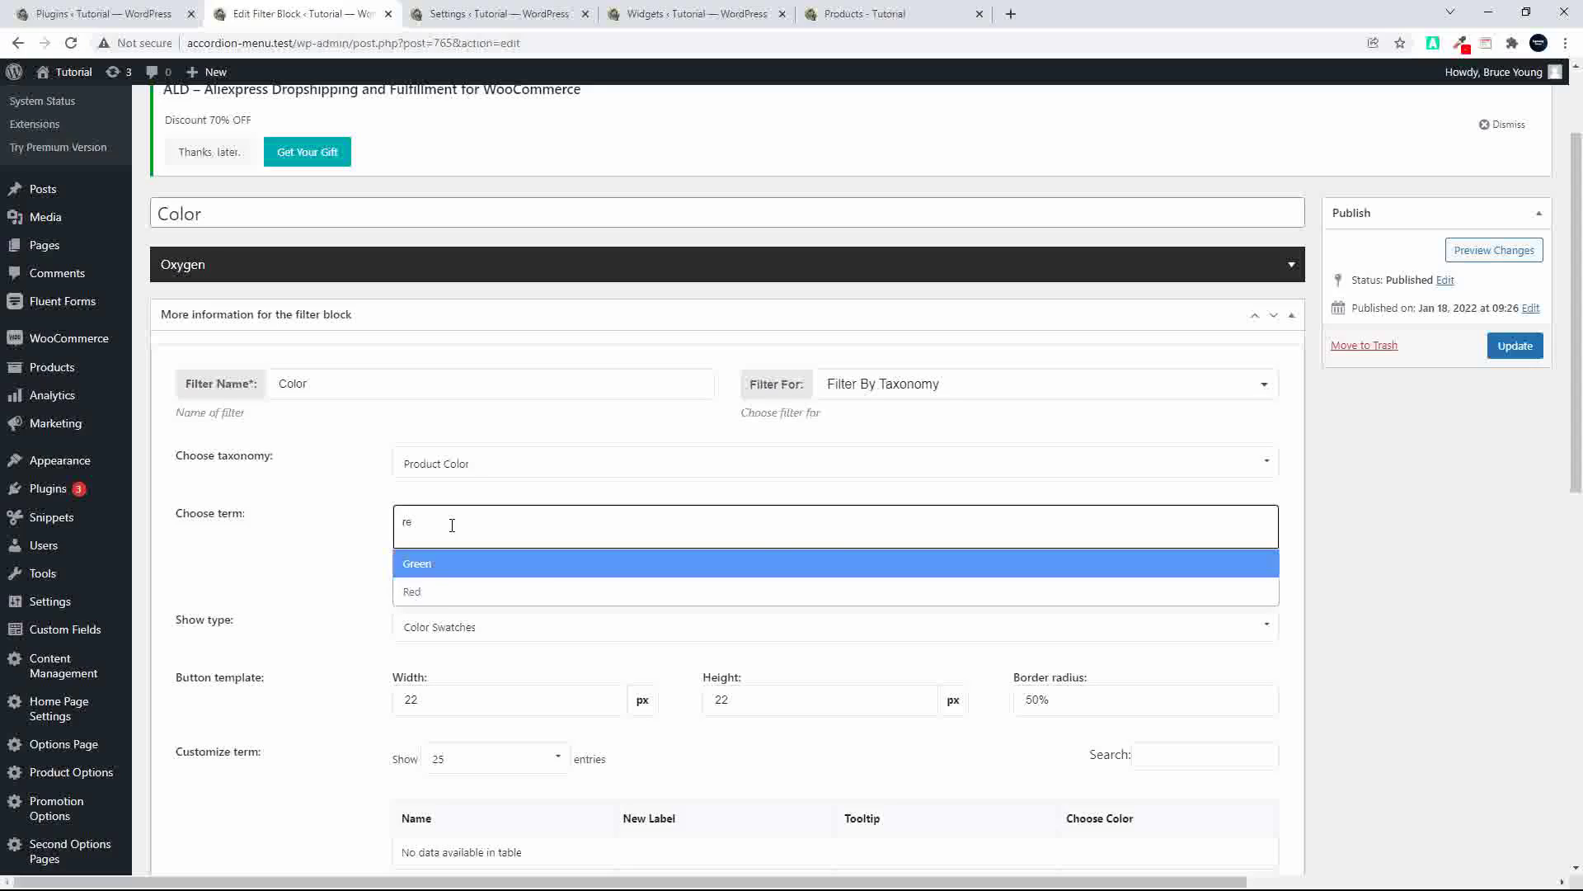
key("BackSpace")
key("BackSpace")
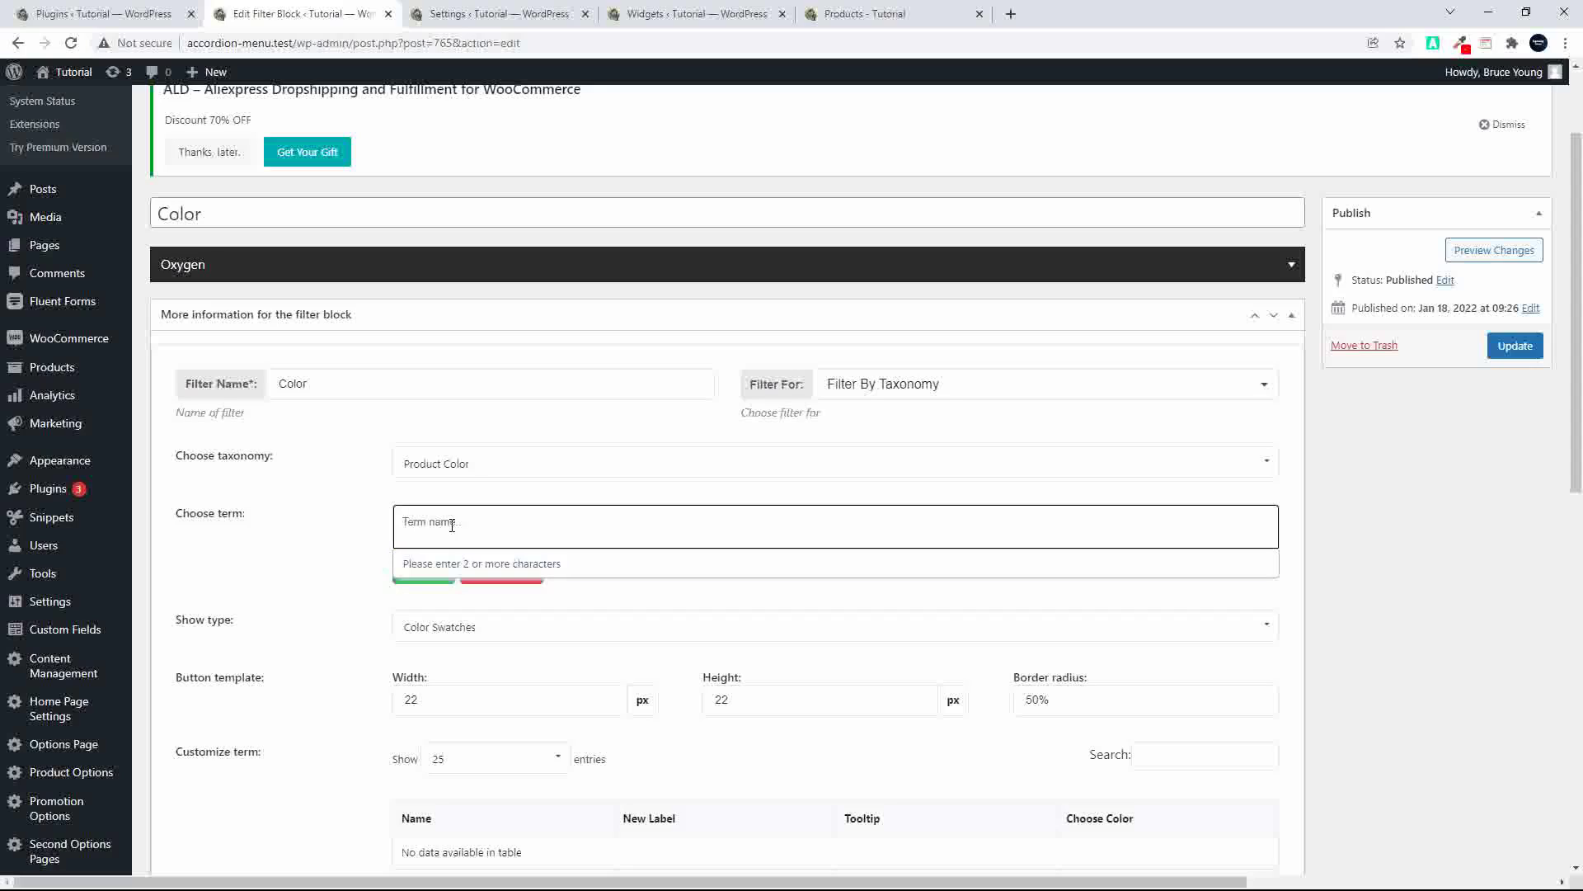
left_click(372, 520)
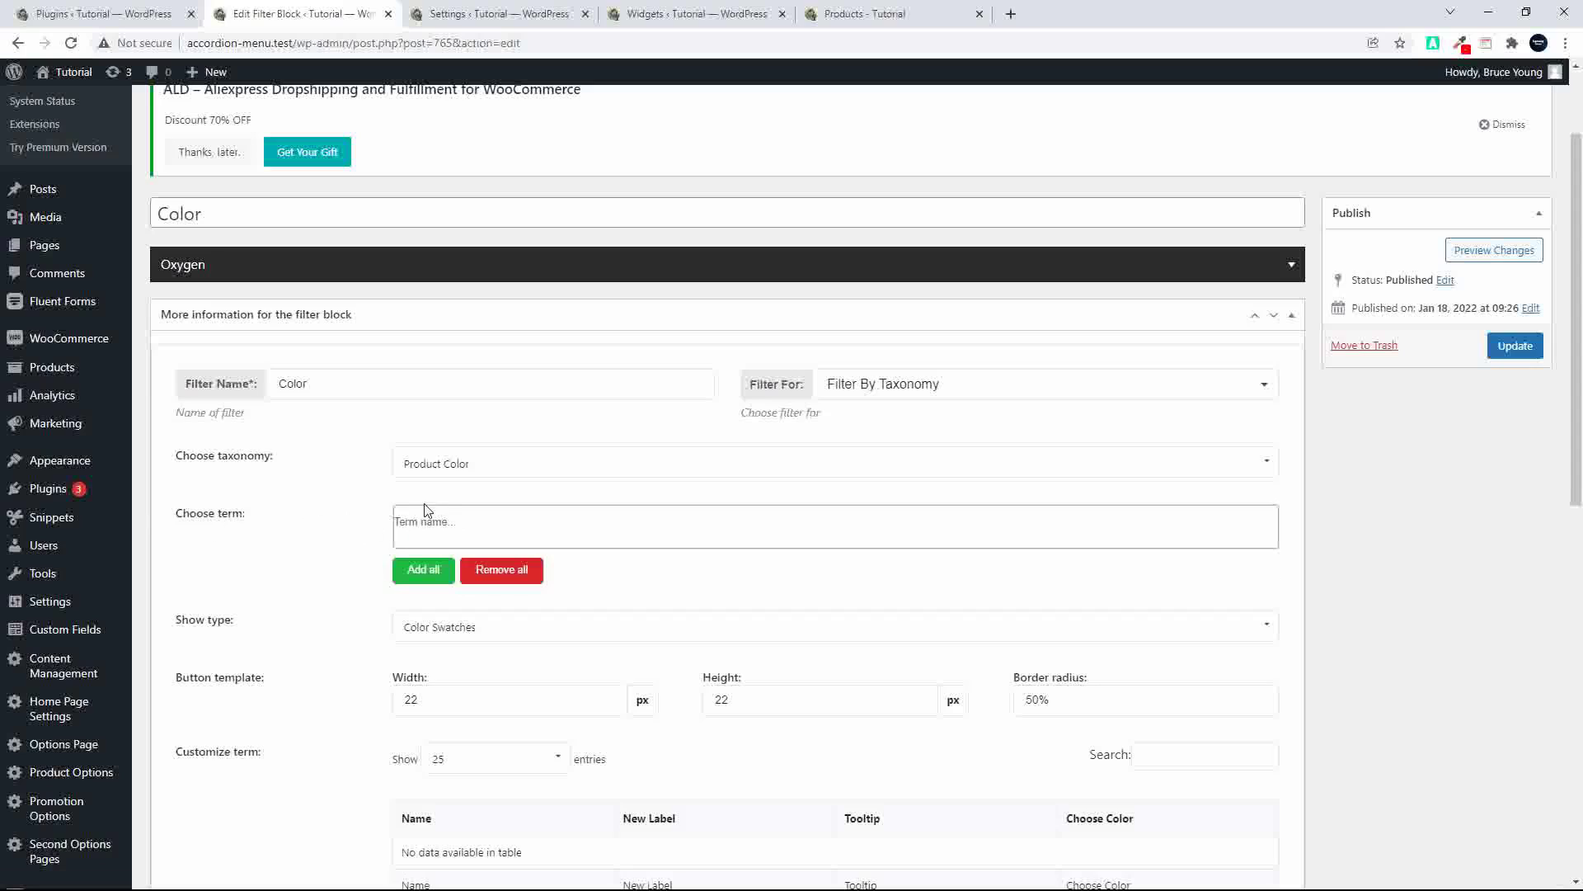
- Add all Product Color terms to the Color filter block and review the swatch settings and term customization table
left_click(421, 570)
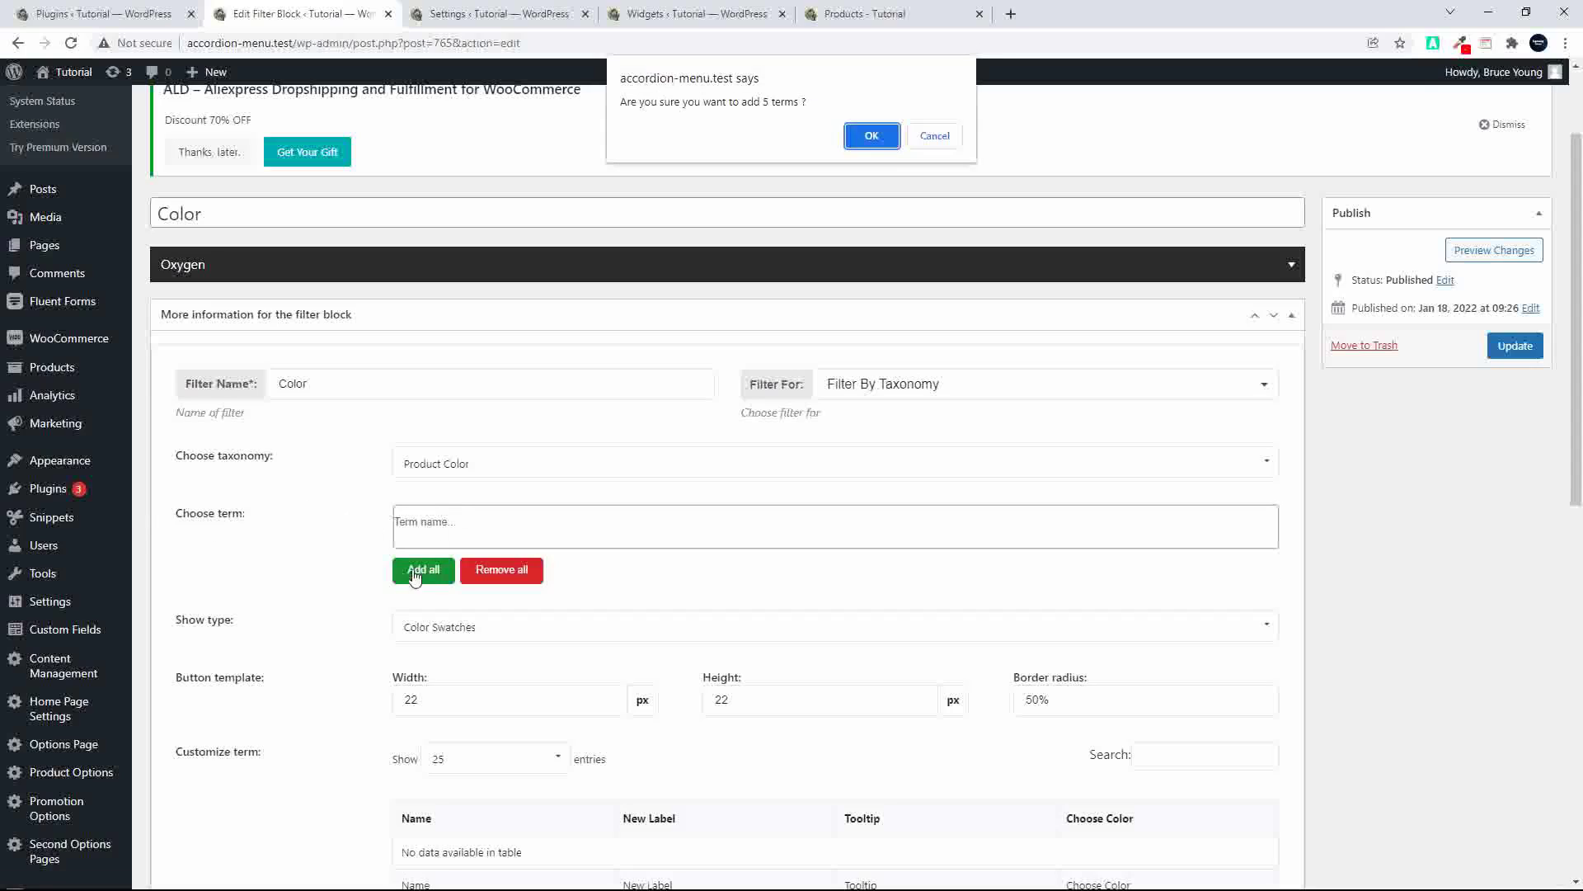
left_click(871, 137)
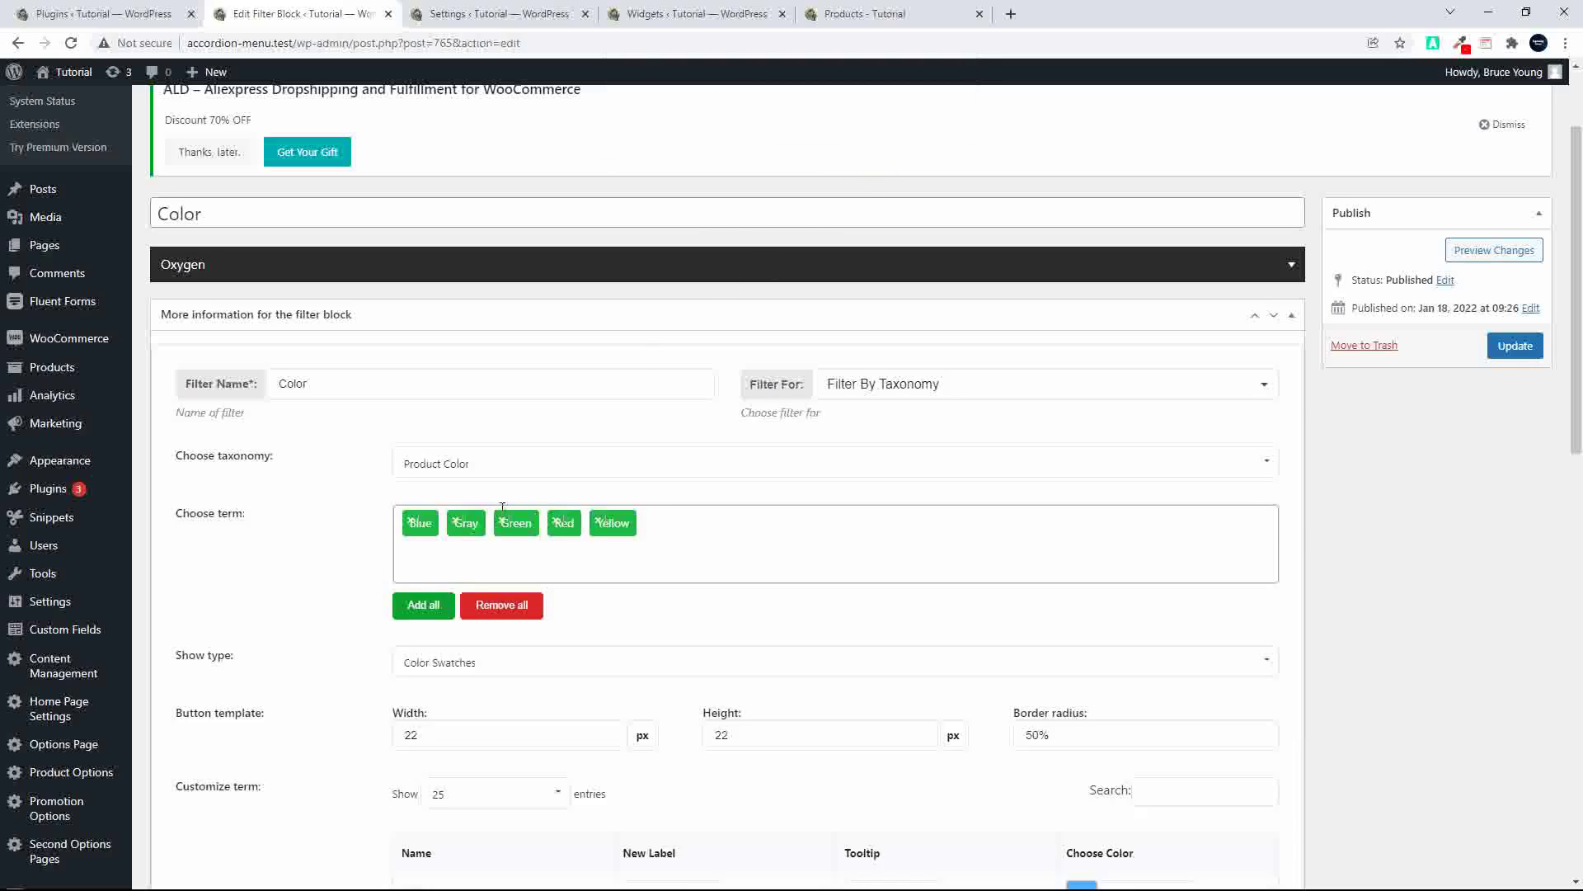
scroll(737, 569, "down", 4)
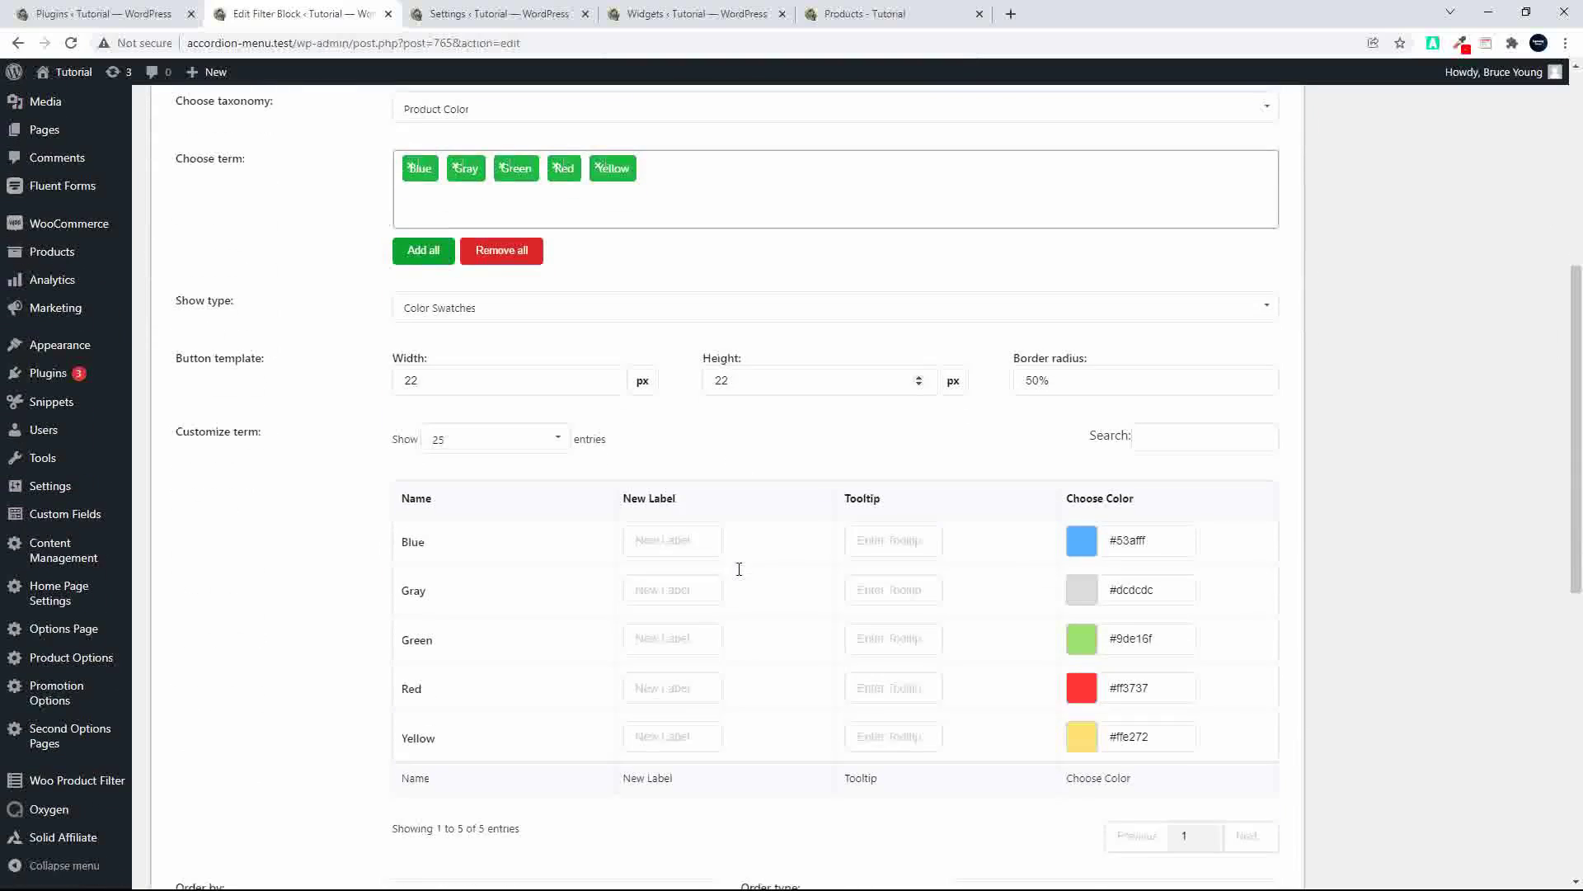
scroll(736, 574, "up", 1)
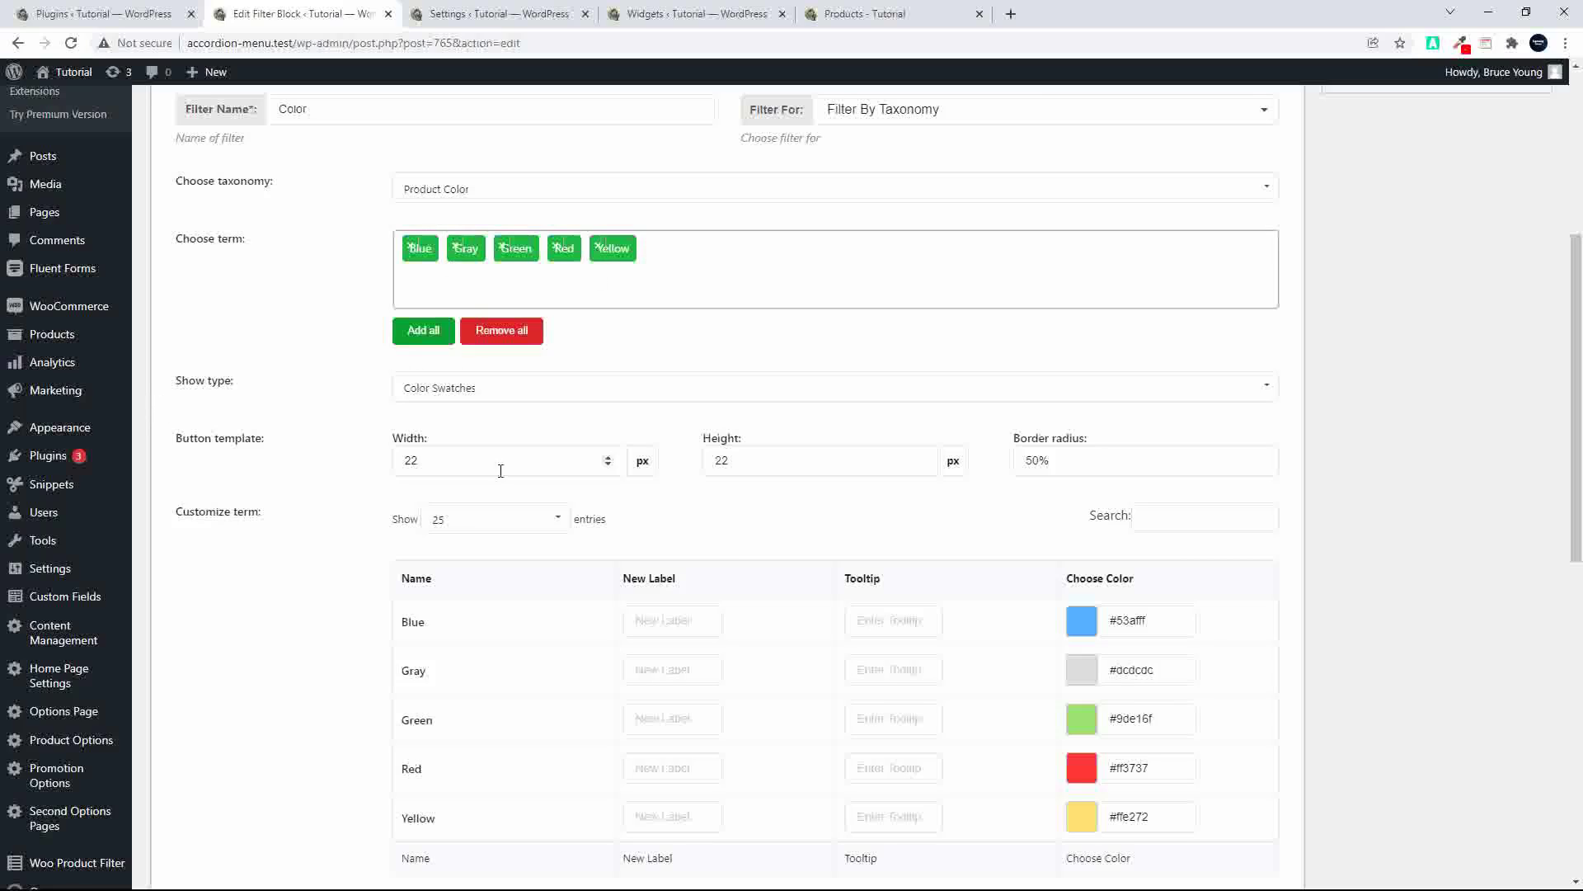
scroll(304, 493, "down", 2)
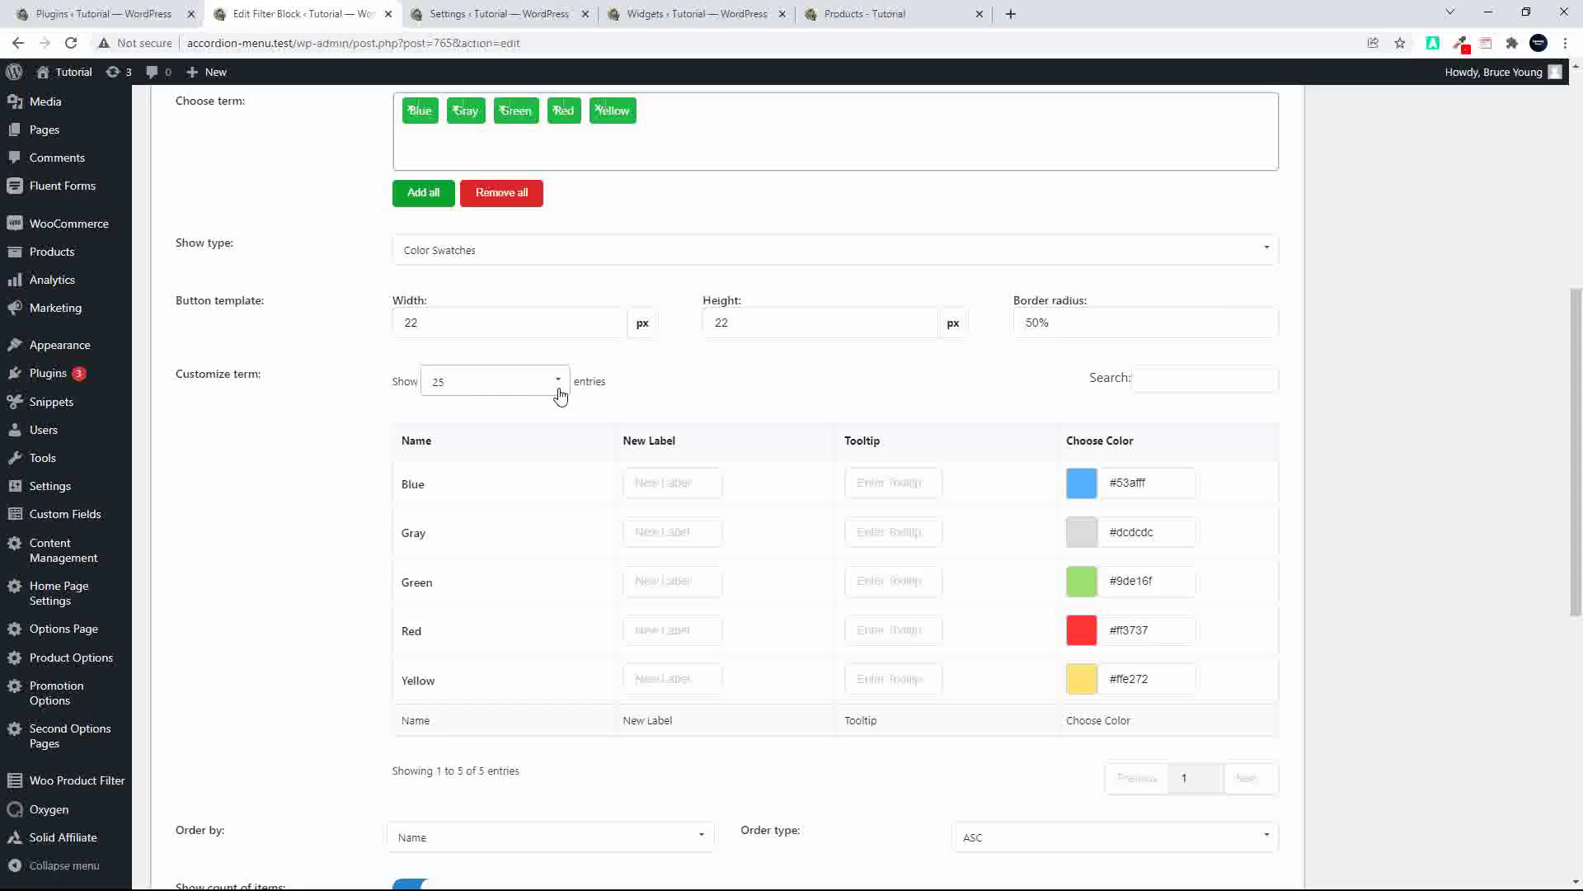
- Check the color swatches in the shop page's filters and return to the Color filter block editor
left_click(866, 14)
scroll(230, 363, "down", 7)
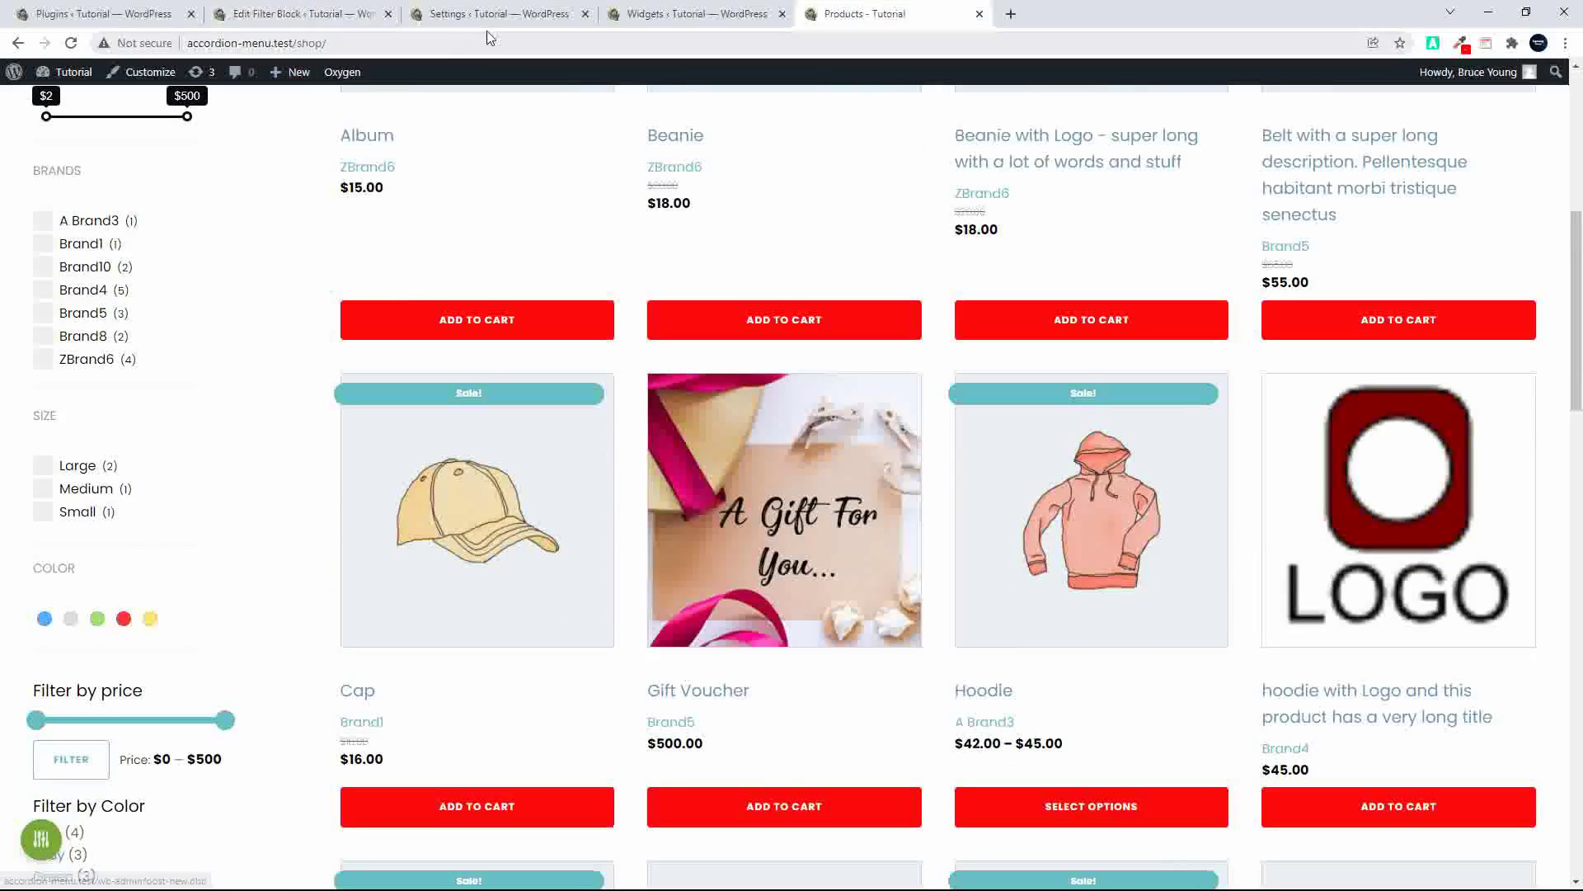
left_click(355, 14)
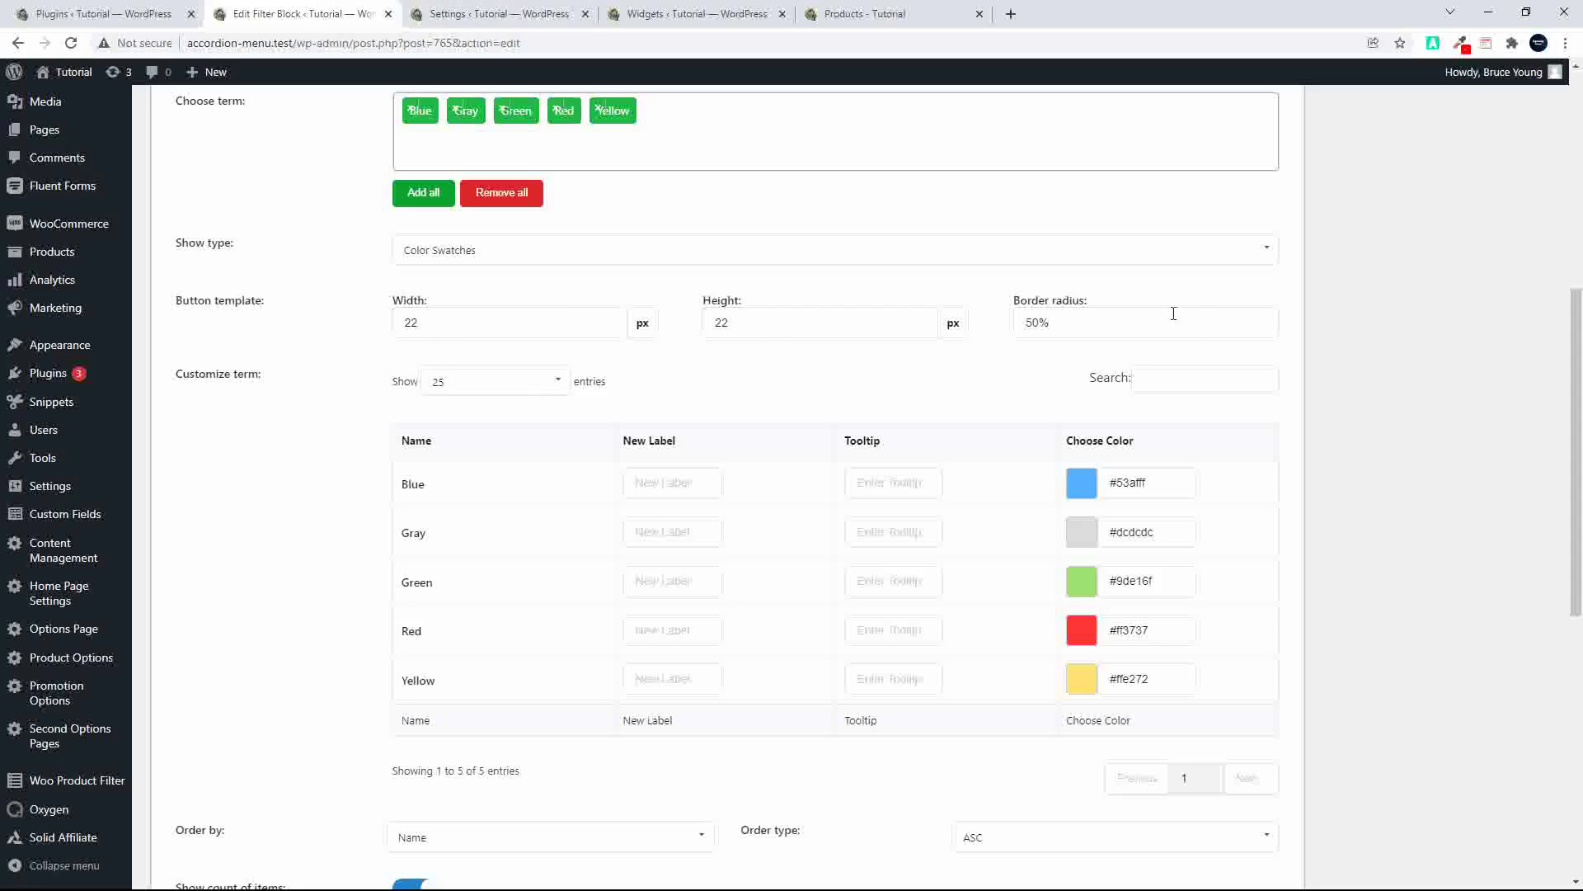
- Set the color swatches' border radius to 5% and update the filter block
left_click_drag(1080, 328, 1017, 323)
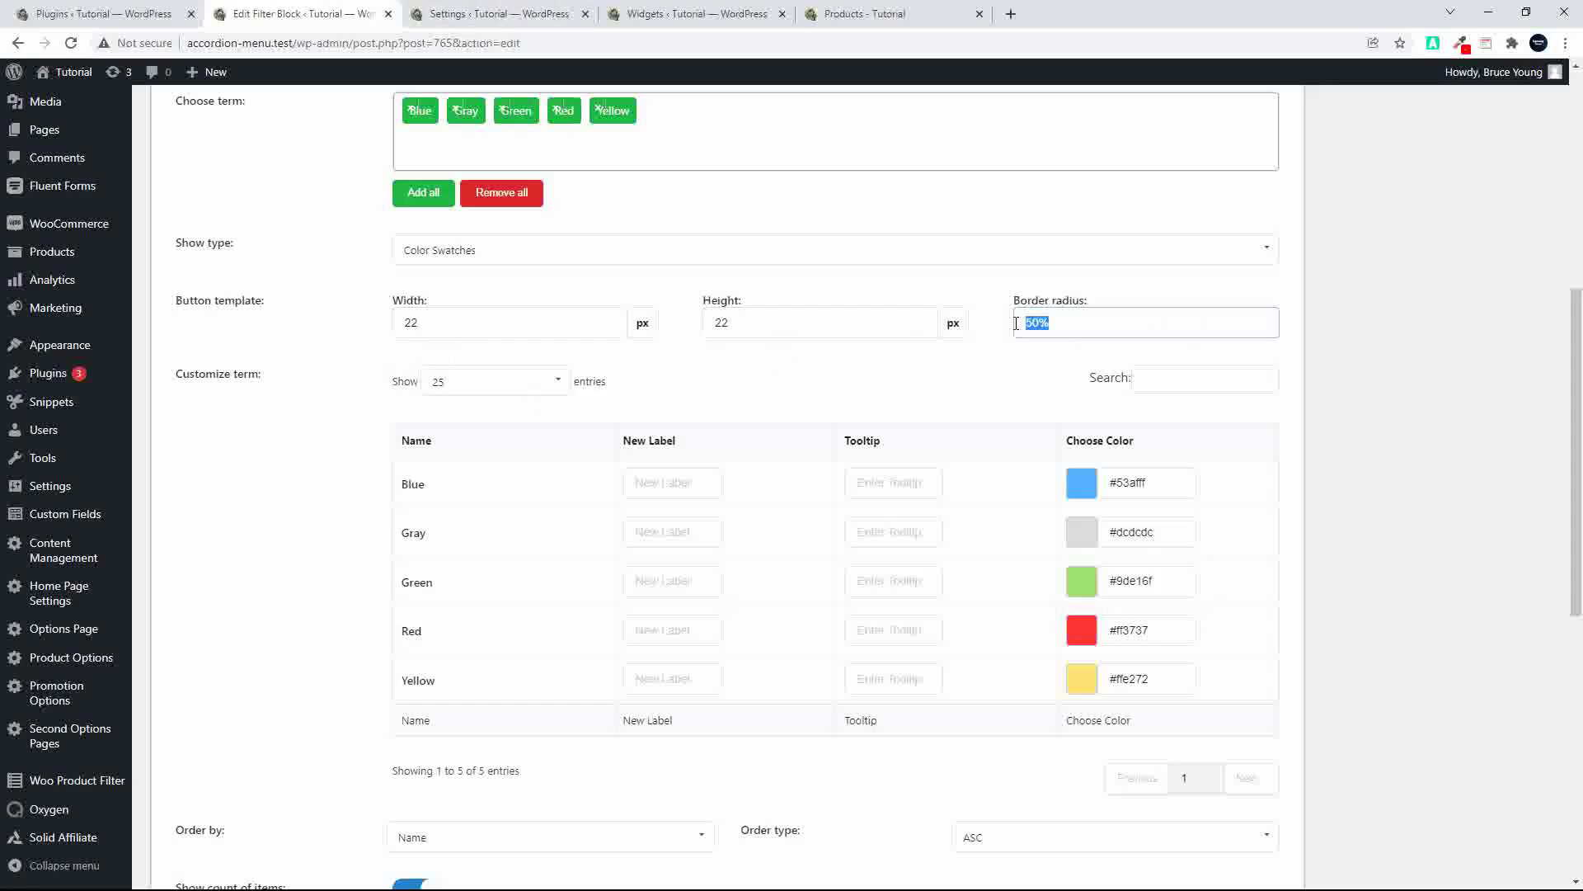
key("Right")
key("Left")
scroll(1431, 402, "up", 6)
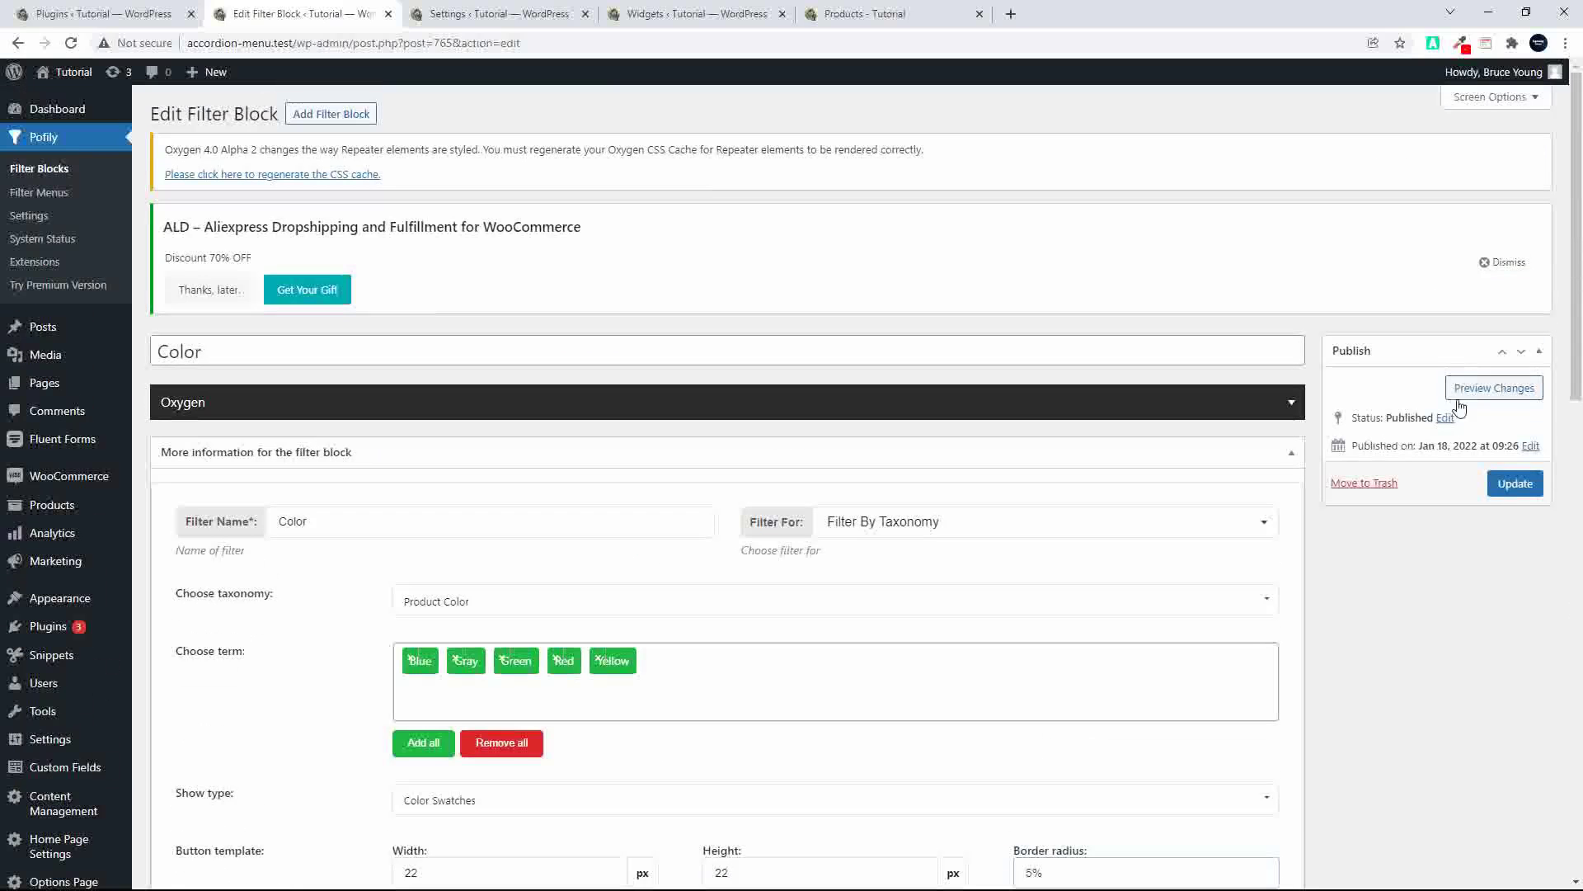
left_click(1515, 484)
- Reload the shop page to check the shape of the Color filter's swatches
left_click(977, 15)
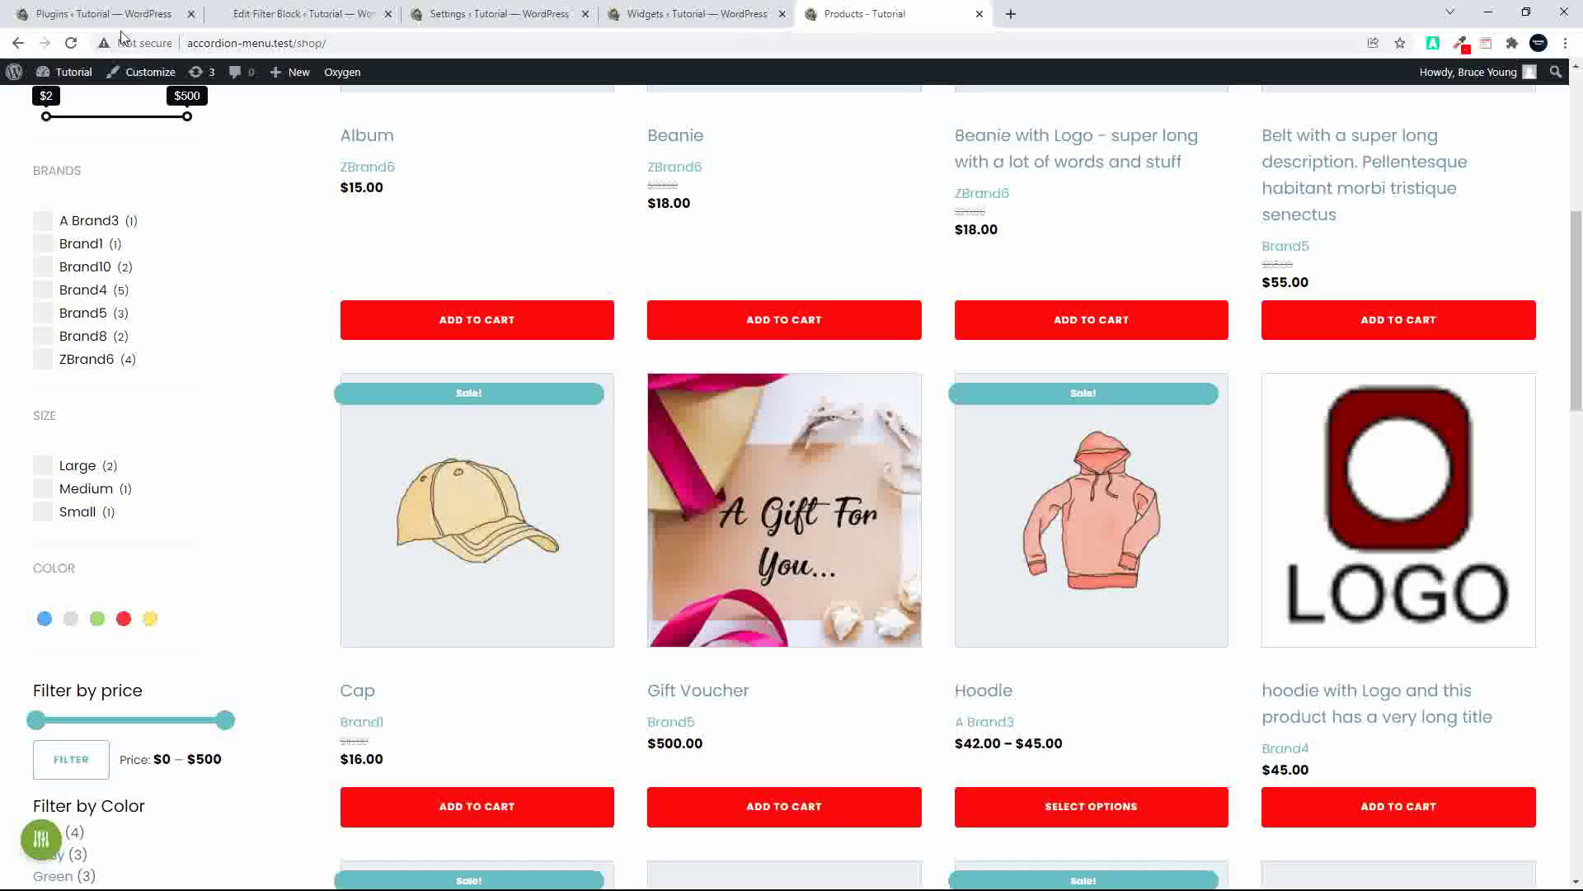
left_click(72, 44)
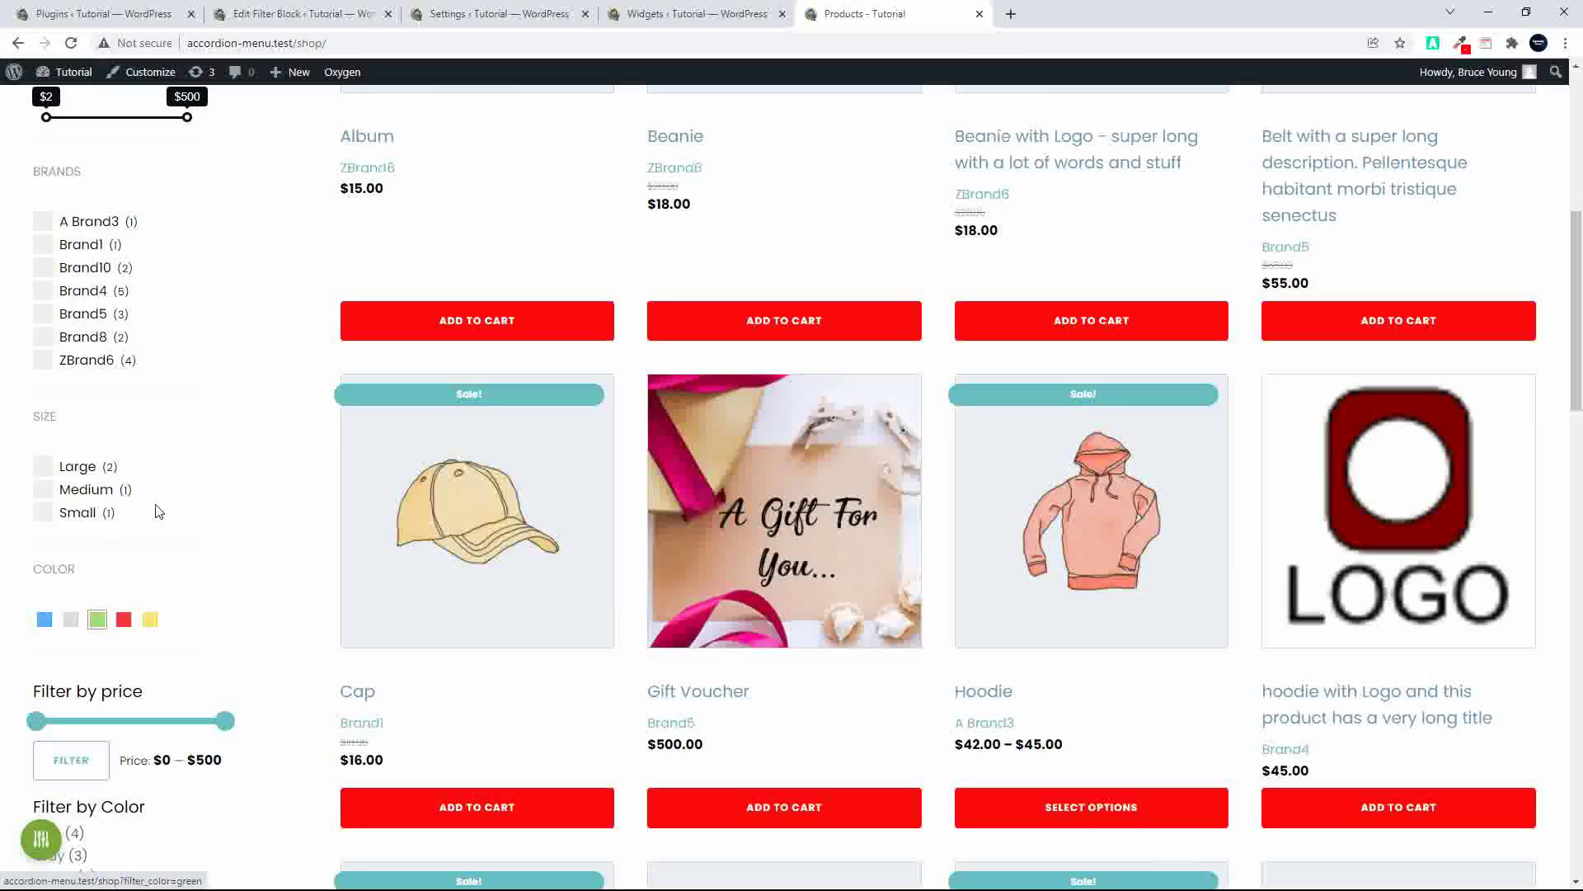
- Return to the Color filter block and review its order by choices, item count, multiple selection and display options
left_click(353, 16)
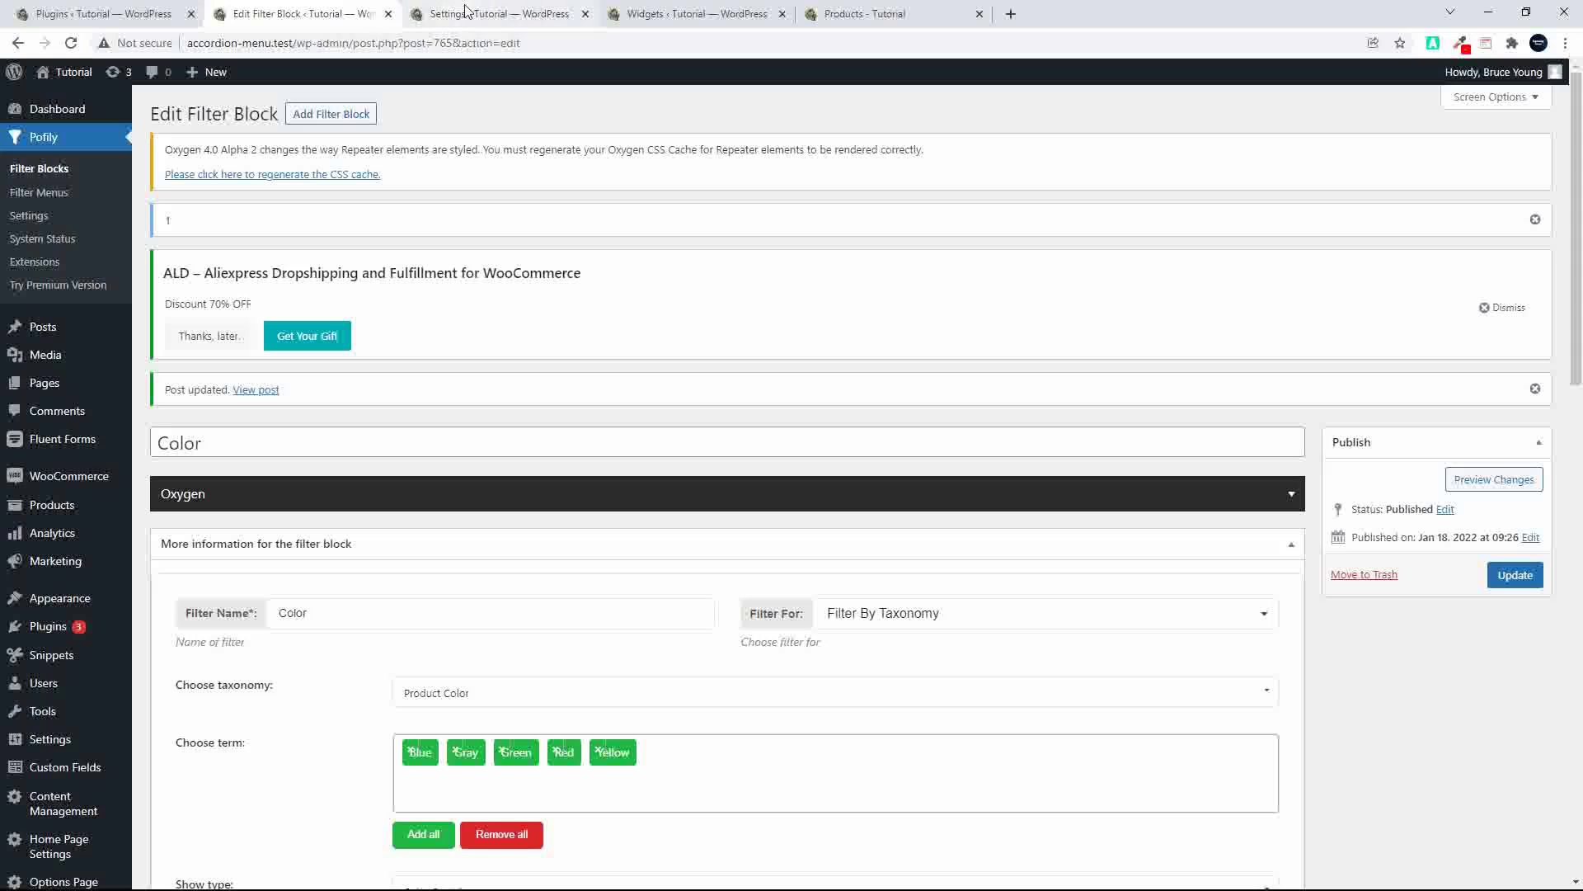
scroll(586, 528, "down", 12)
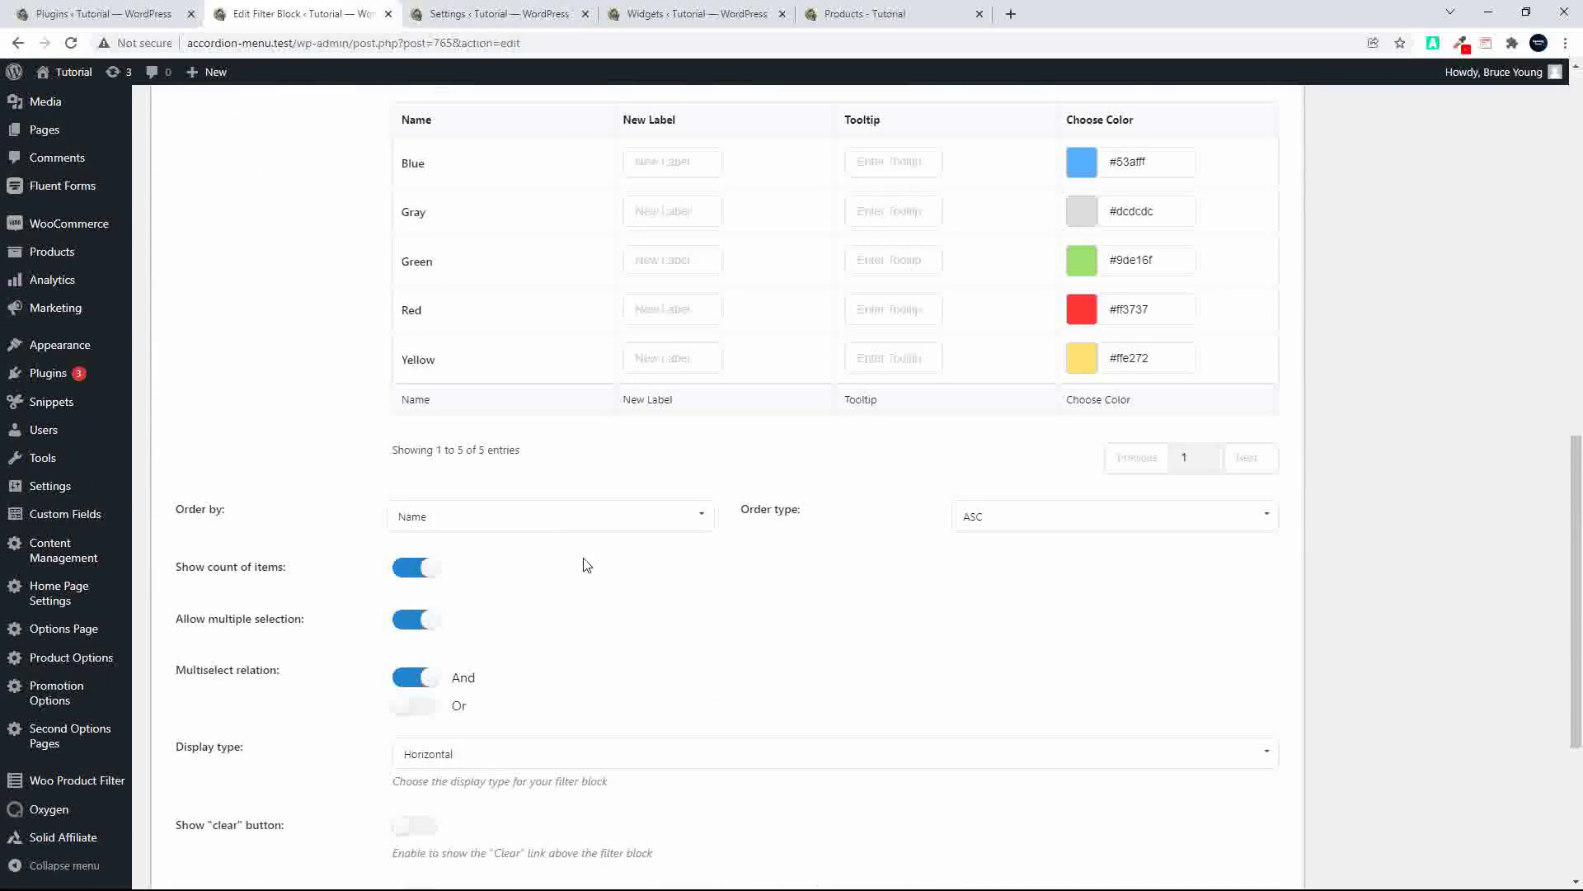
left_click(460, 523)
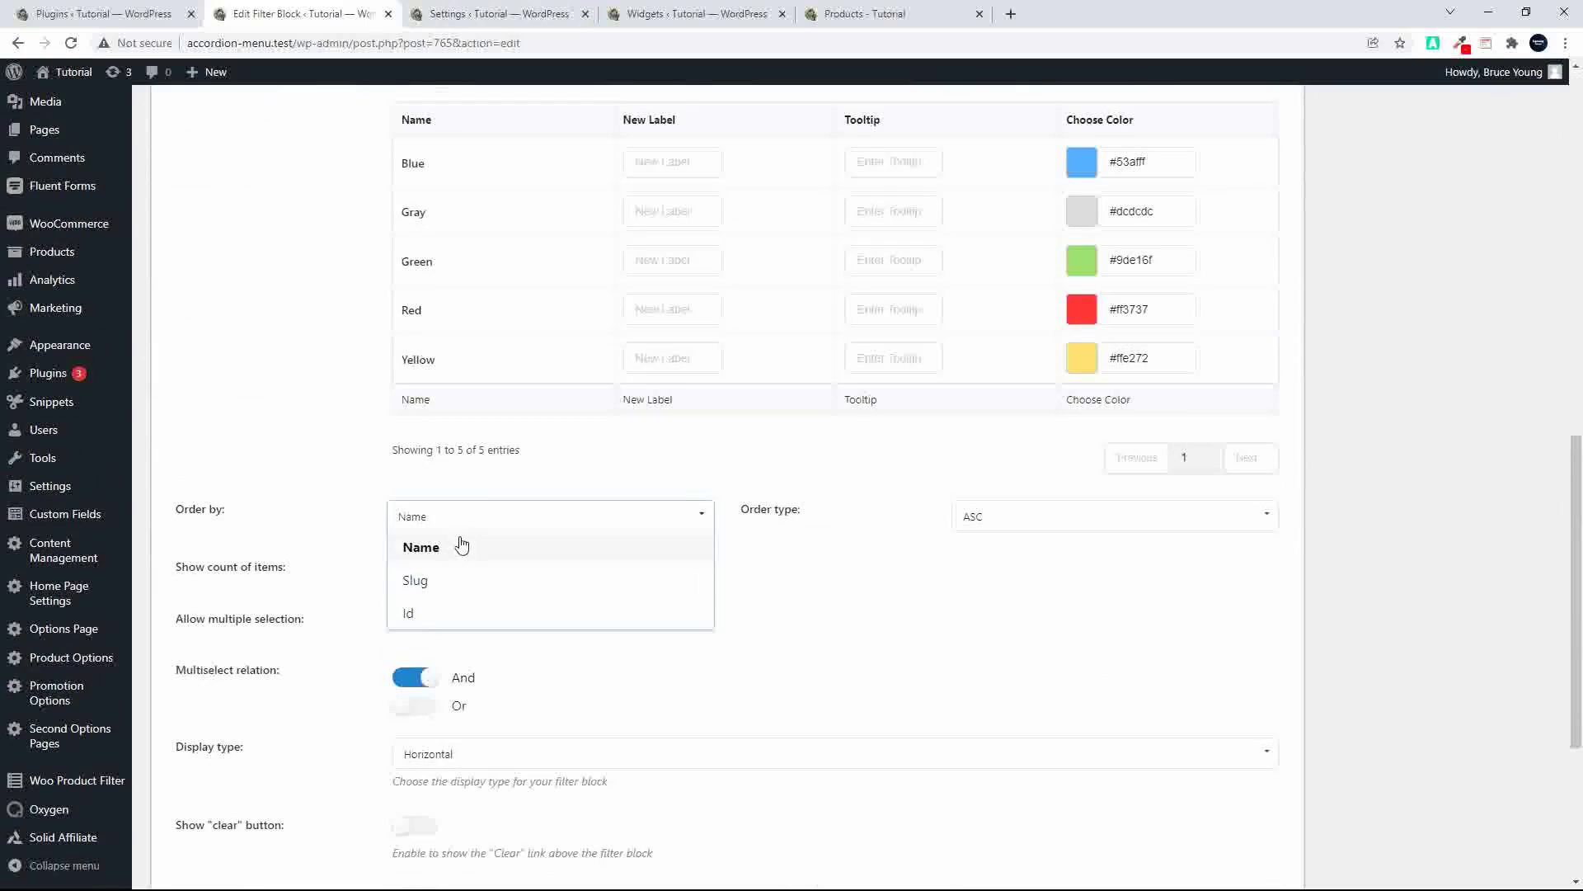
left_click(800, 586)
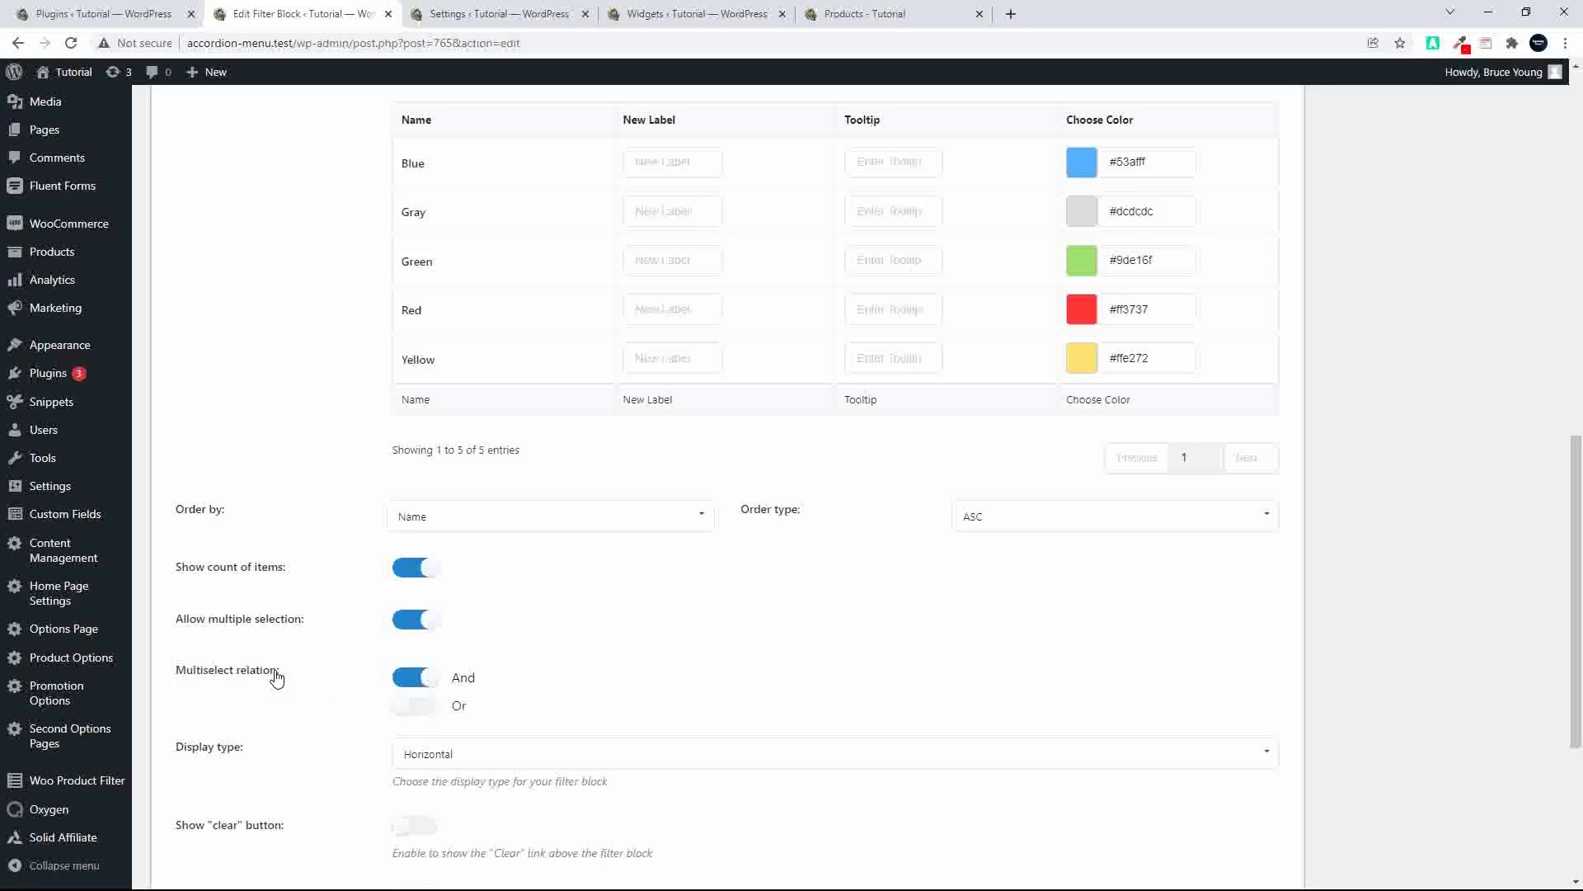
scroll(290, 682, "down", 3)
scroll(293, 682, "up", 3)
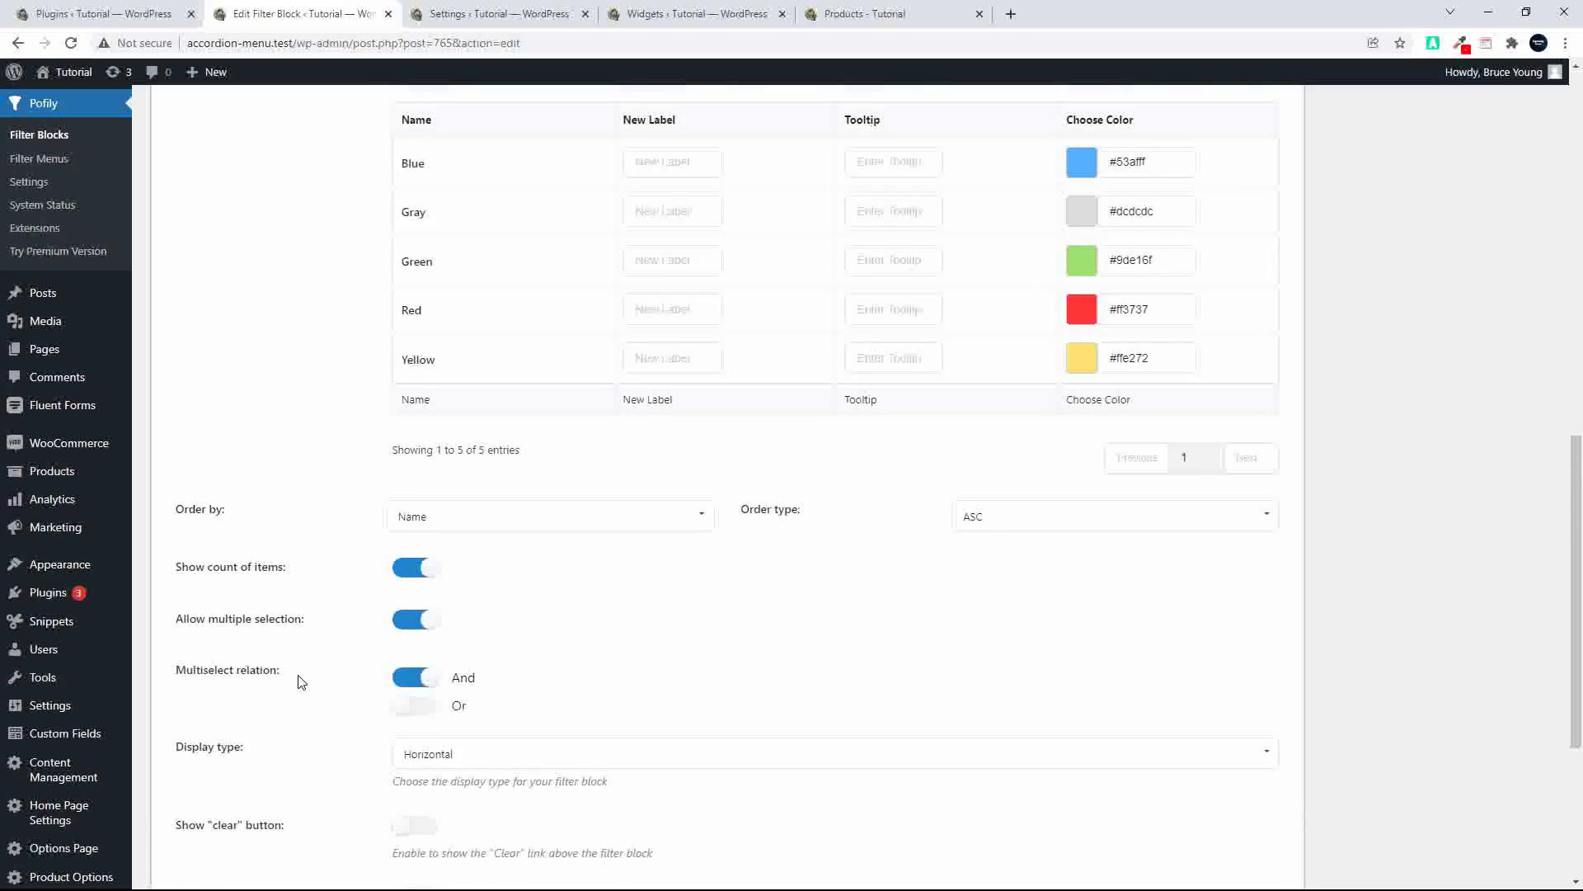
scroll(302, 681, "down", 2)
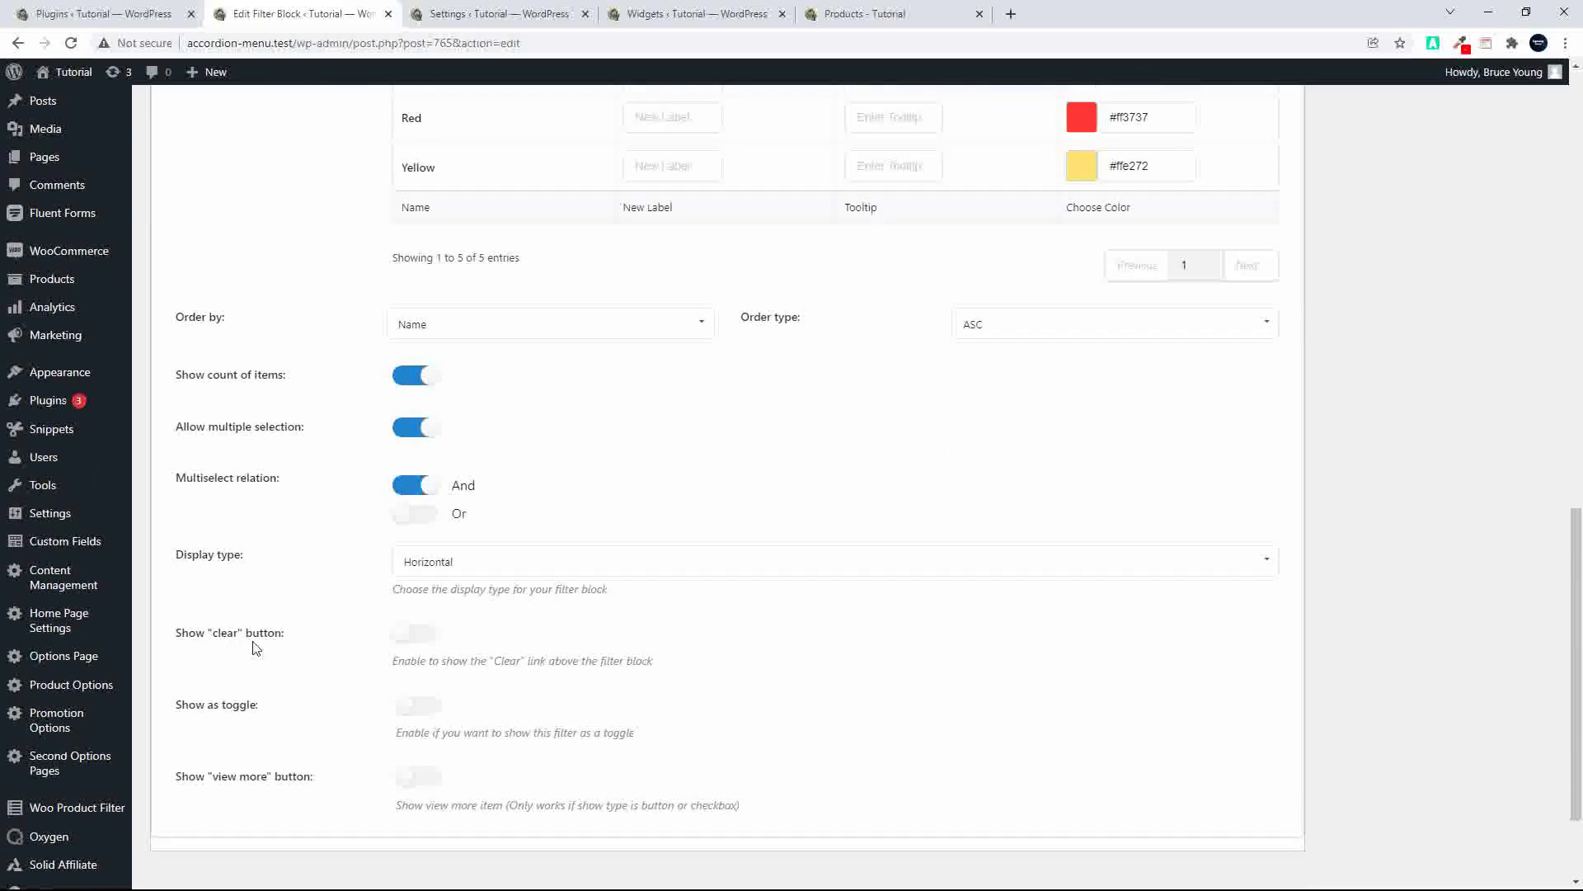
- Enable the "clear" button for the Color filter block and update it
left_click(414, 635)
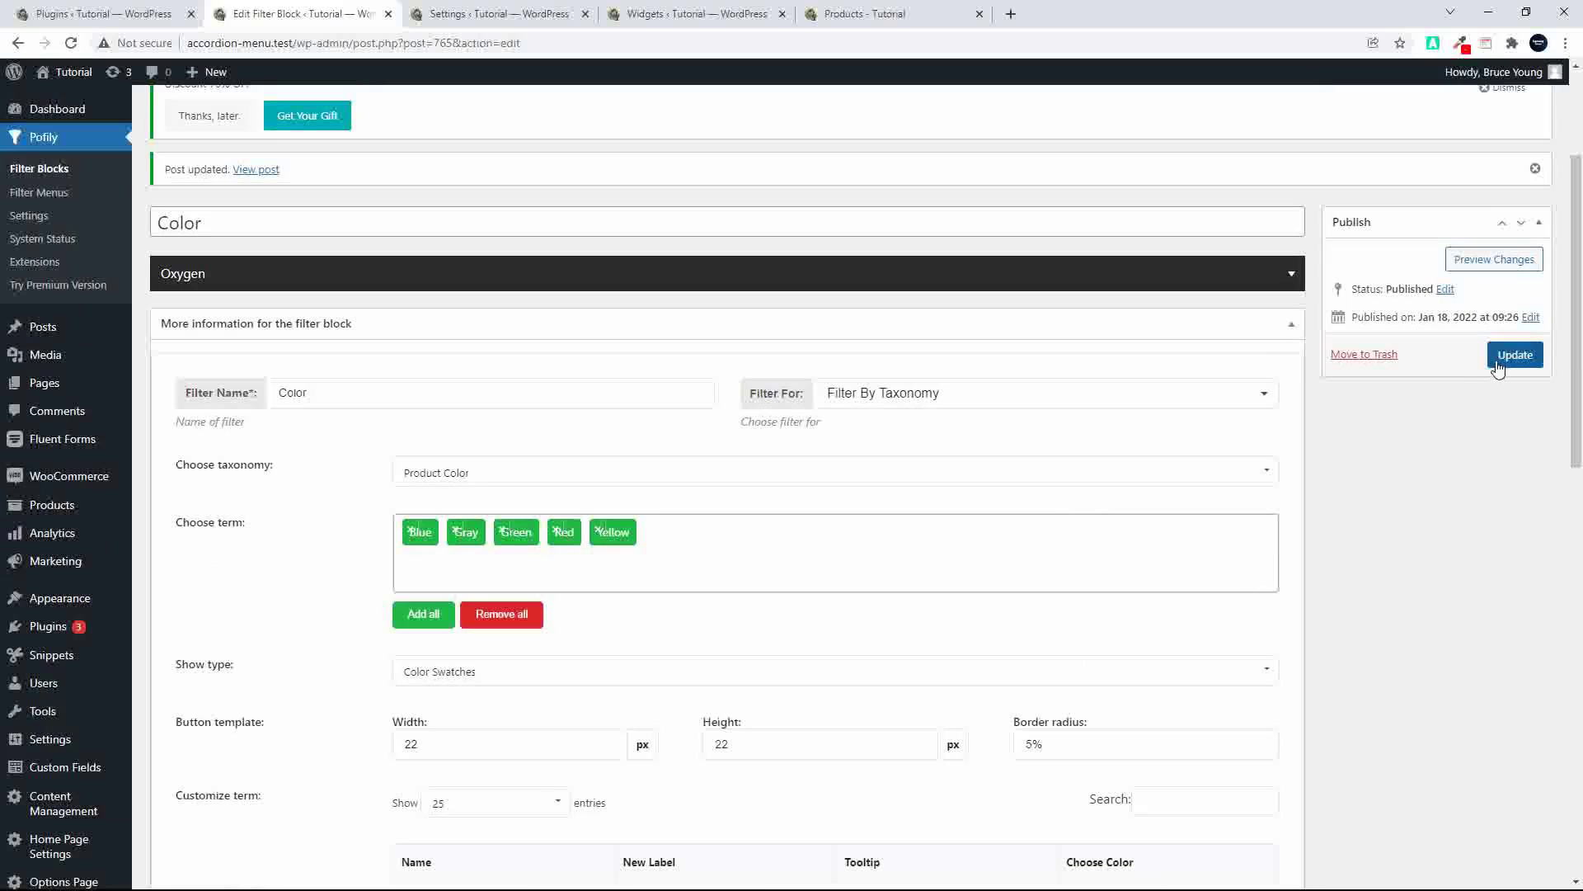
left_click(1515, 355)
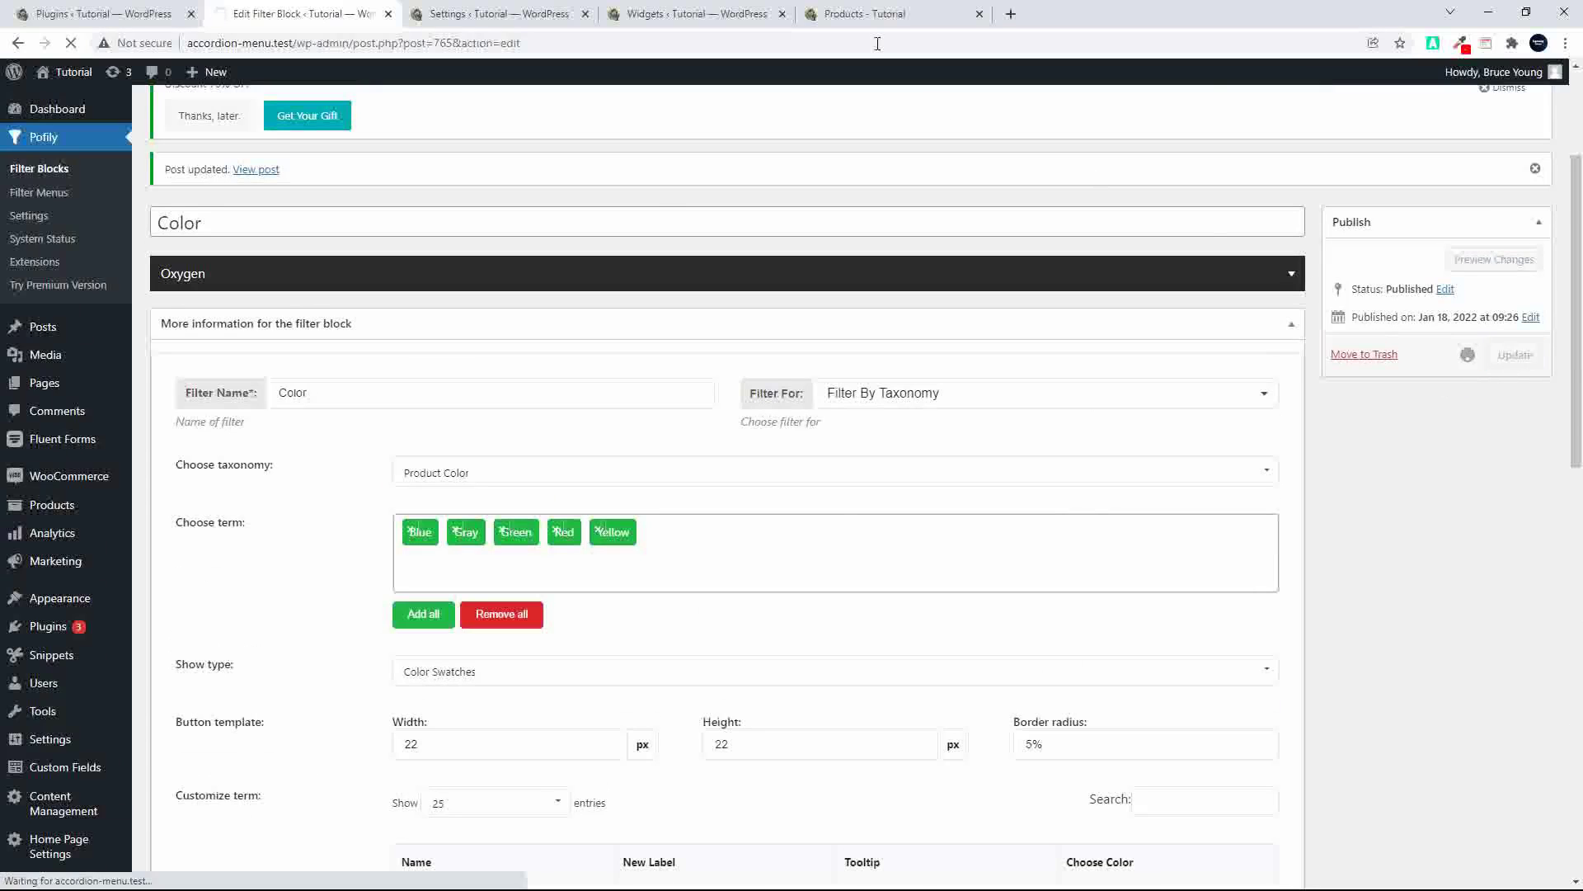
- On the reloaded shop page, filter the products by the red swatch and clear the color filter with its clear link
left_click(879, 15)
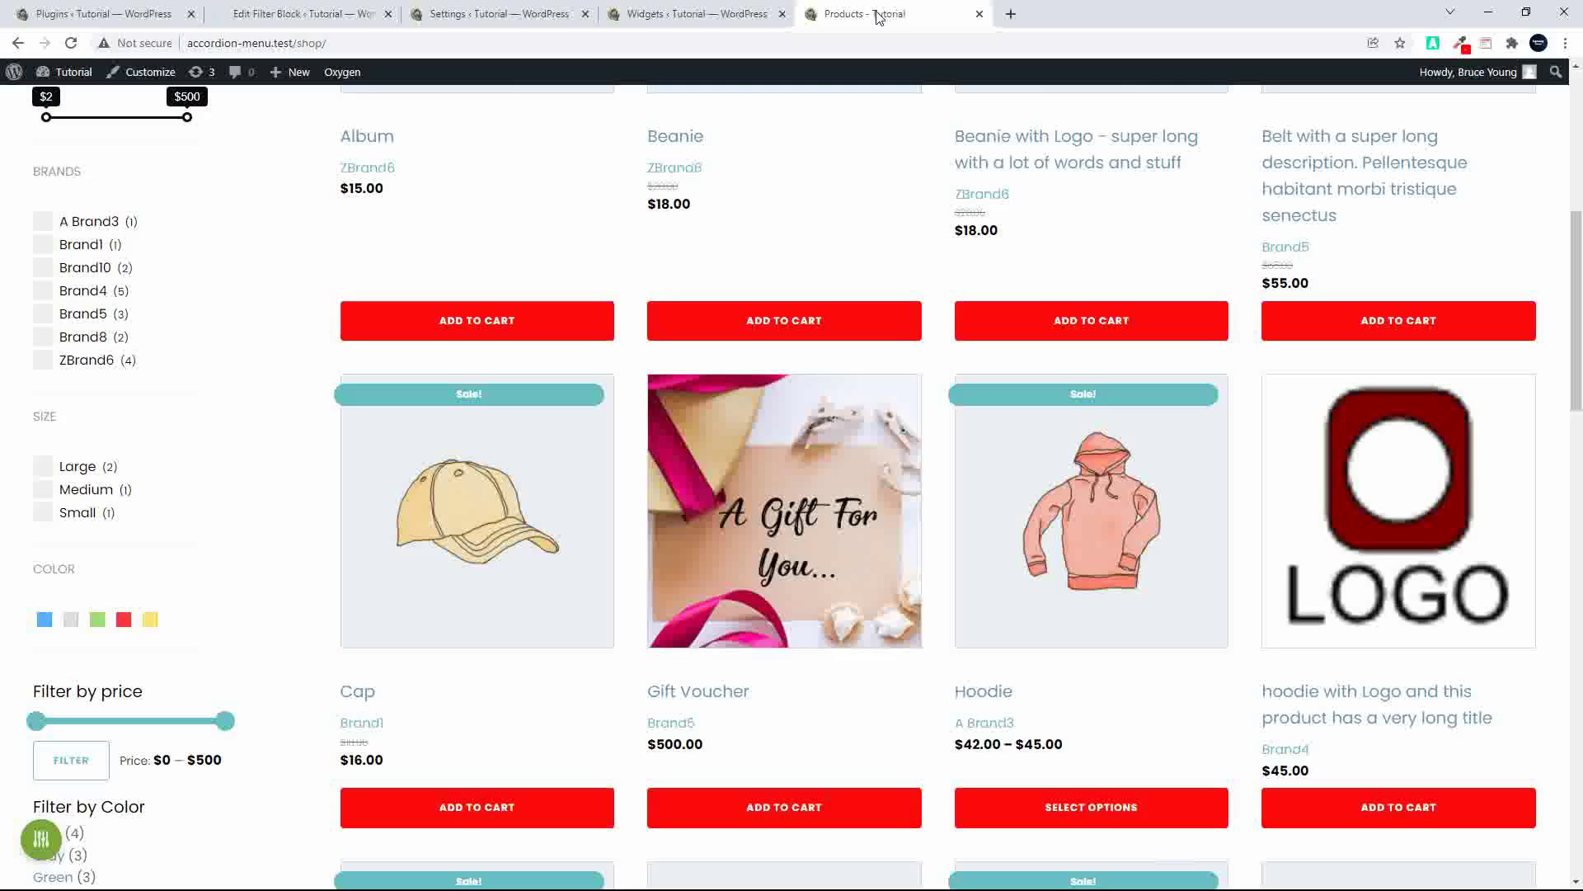
left_click(71, 45)
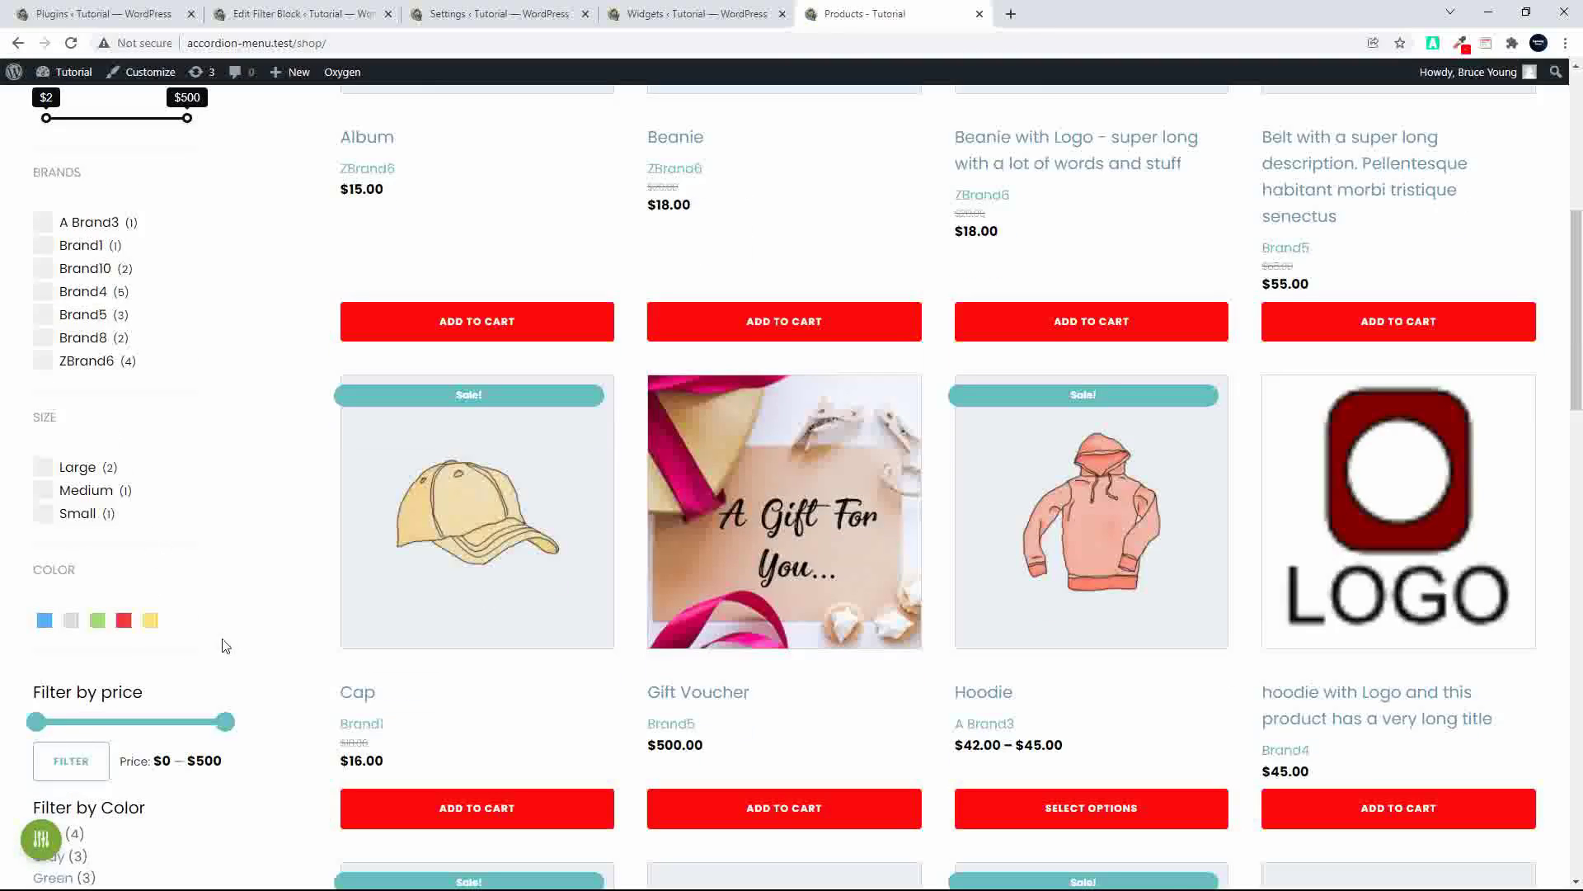
left_click(124, 622)
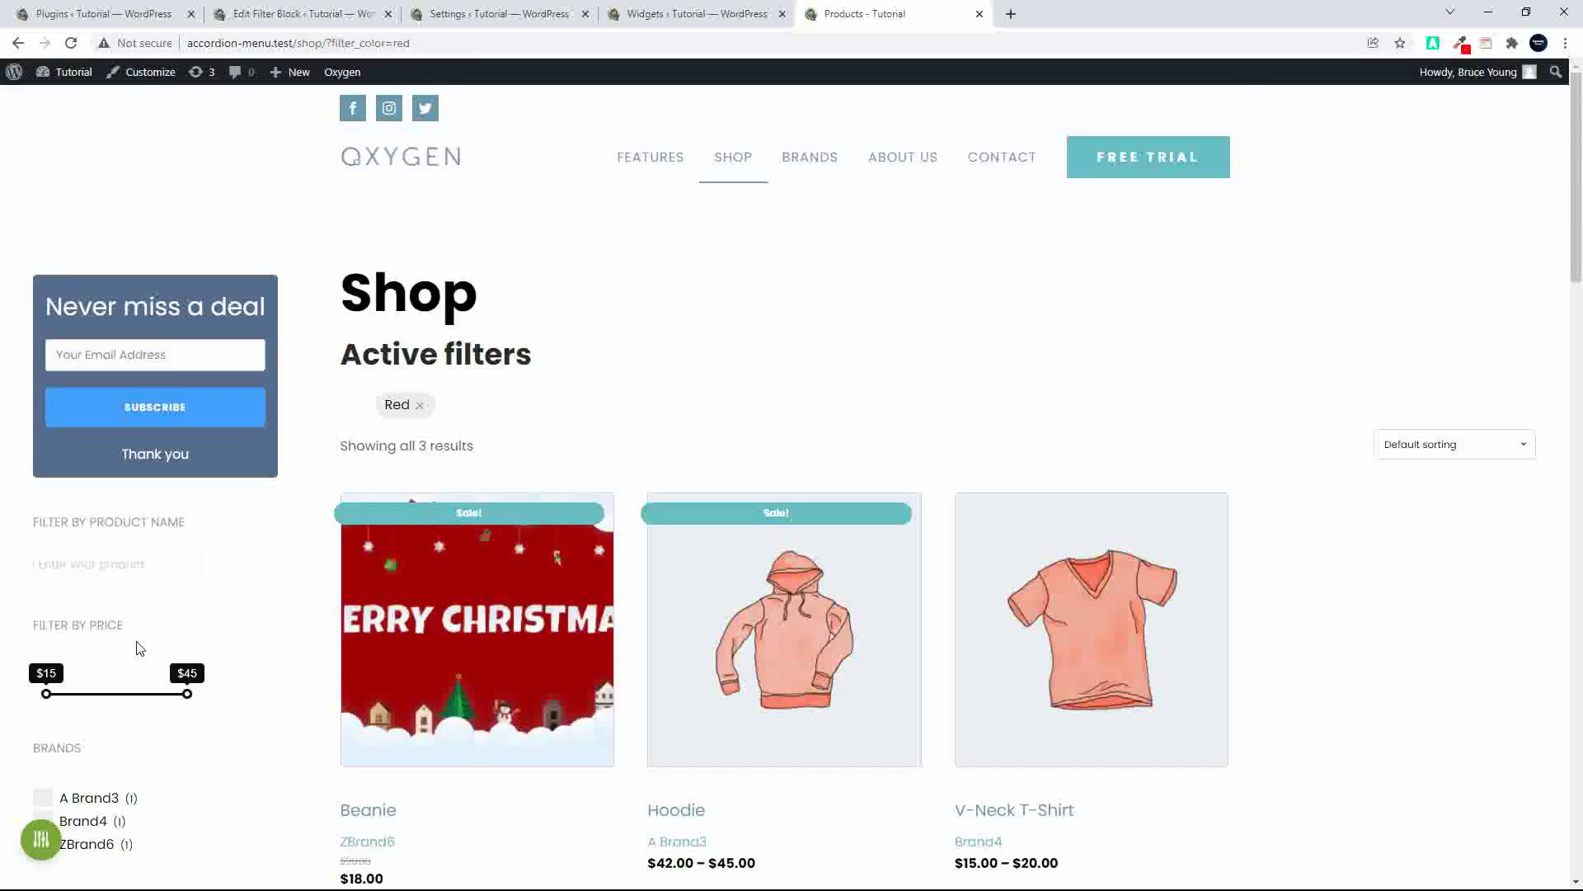
scroll(138, 648, "down", 8)
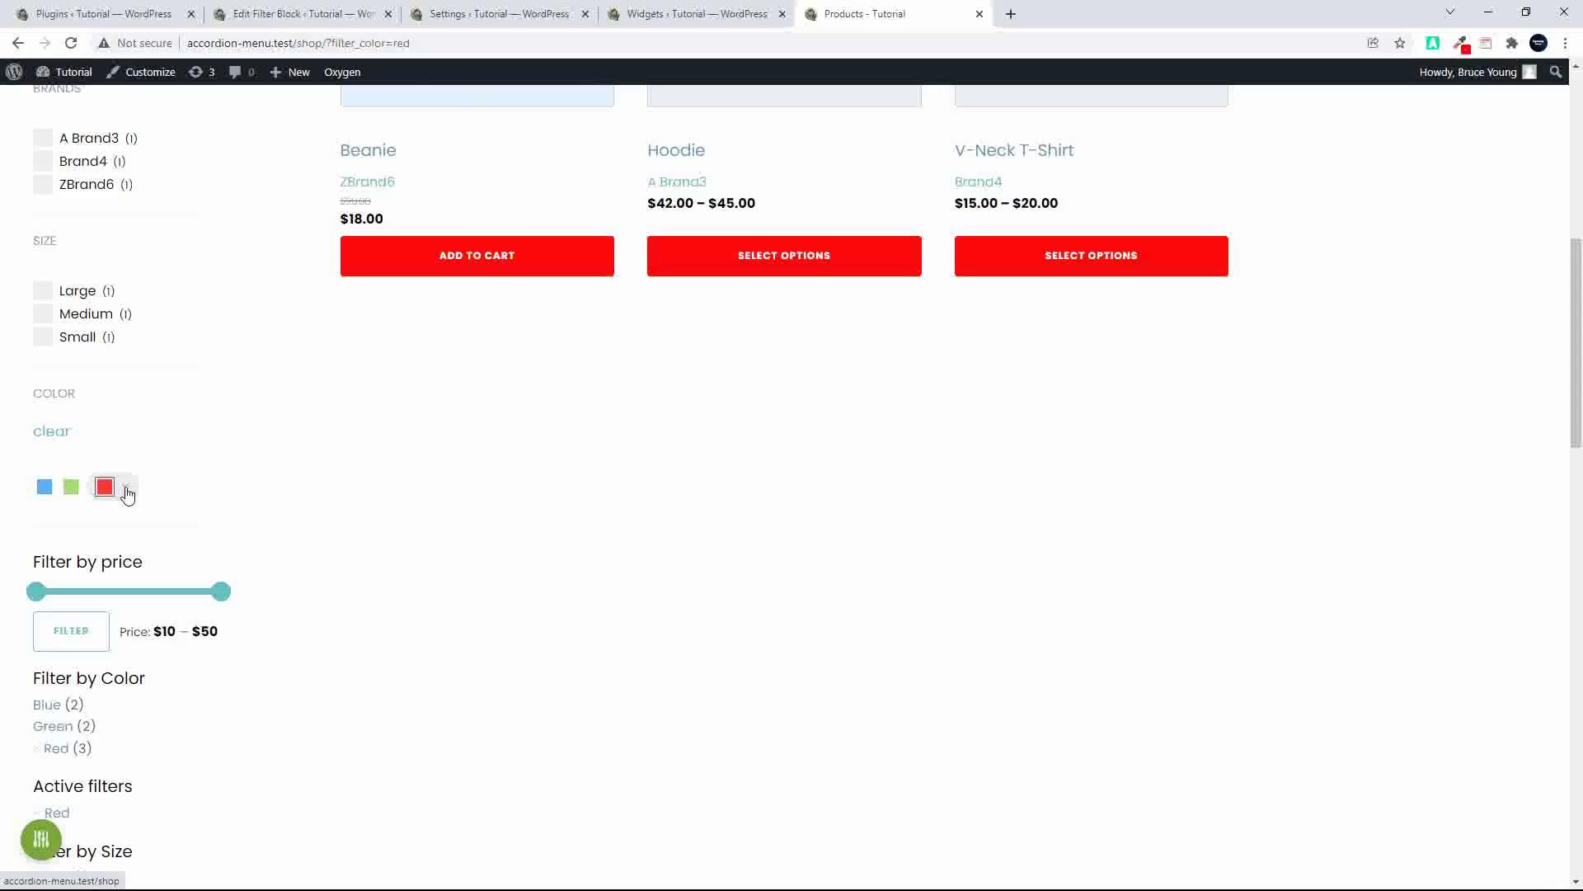
left_click(55, 434)
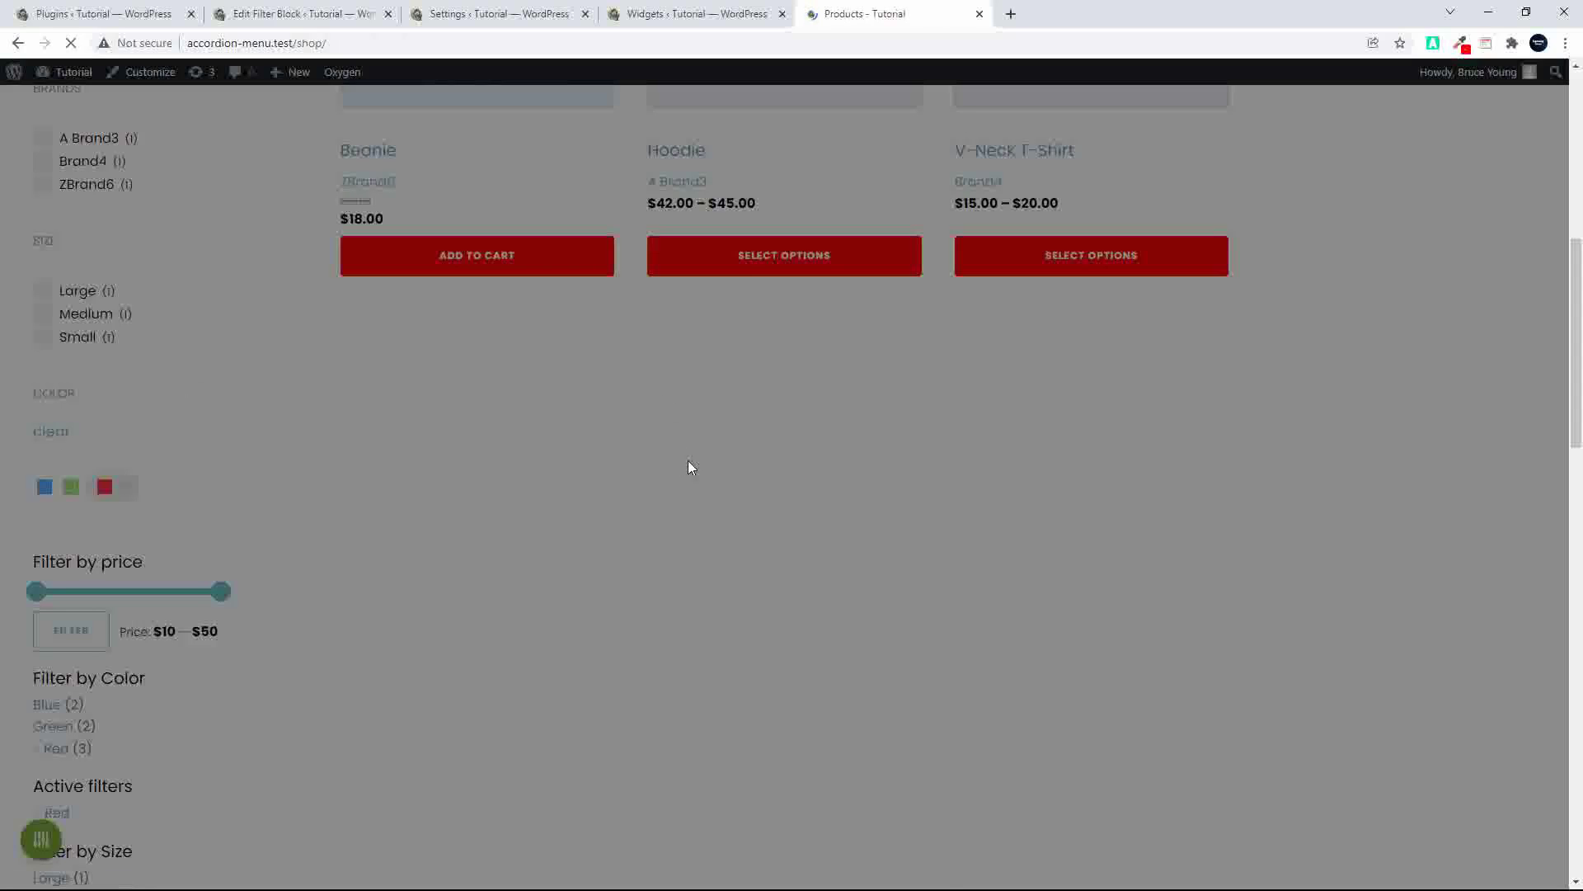
scroll(693, 468, "down", 8)
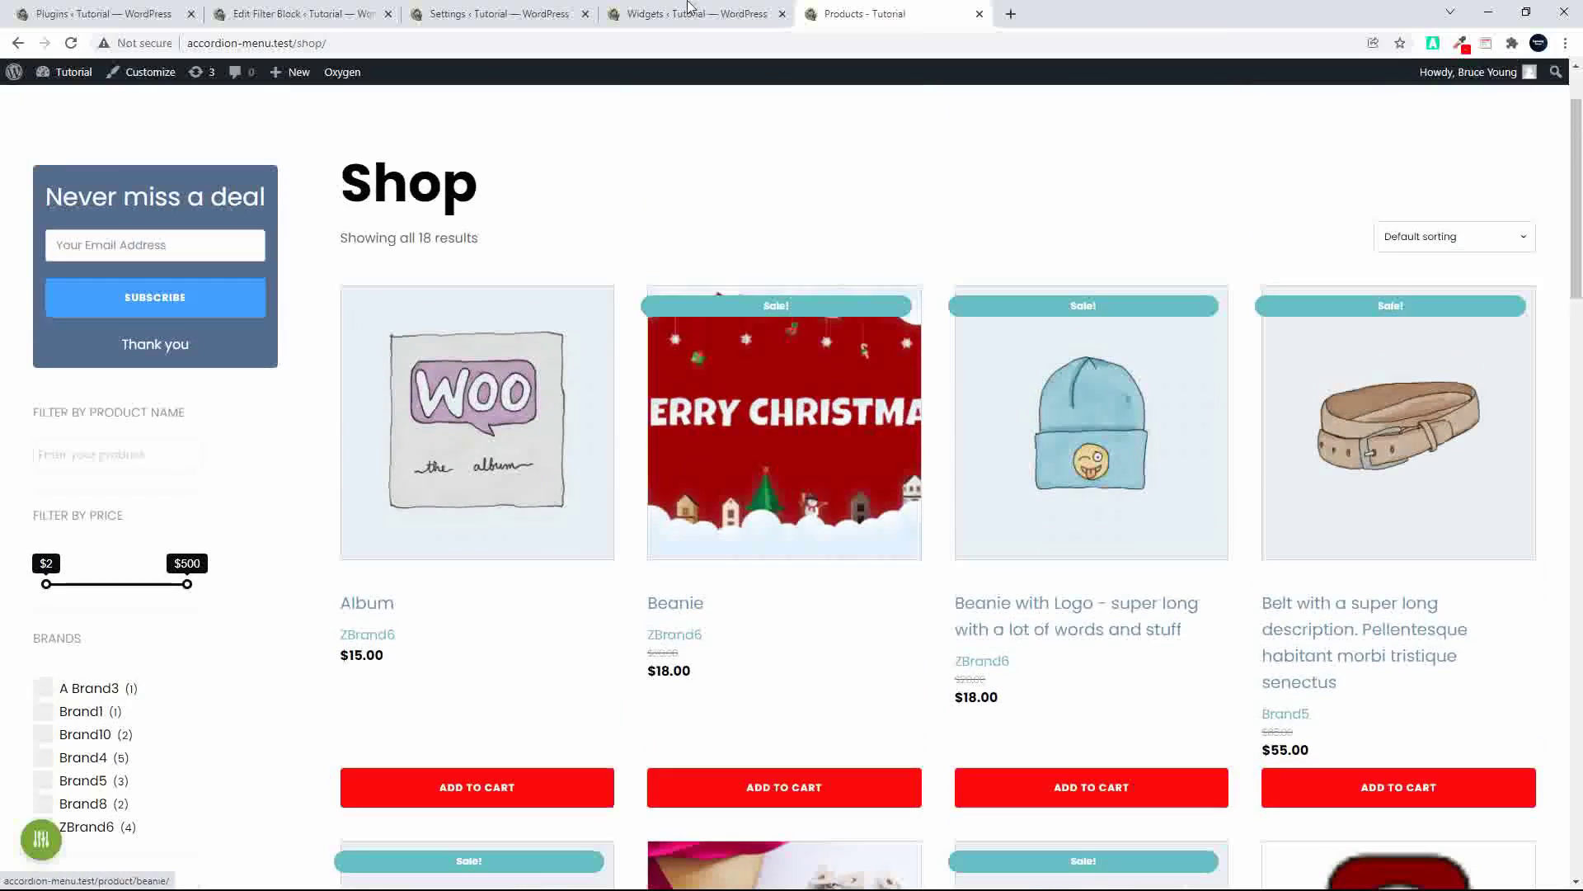
- Back in the Color filter block editor, turn off the "clear" button and enable showing the filter as a toggle
left_click(509, 16)
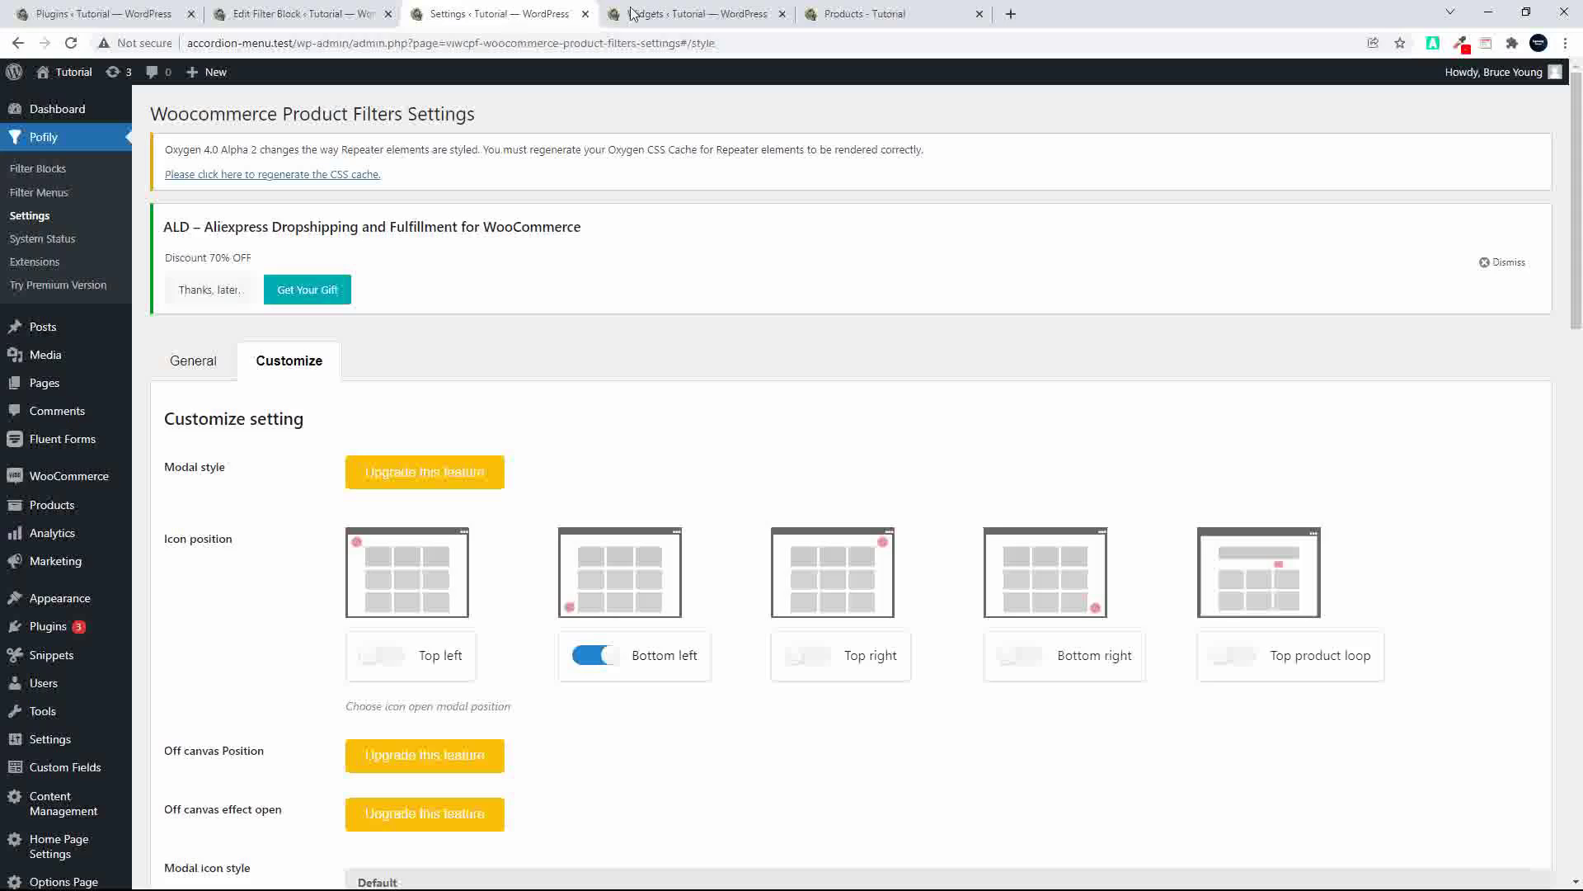
left_click(264, 14)
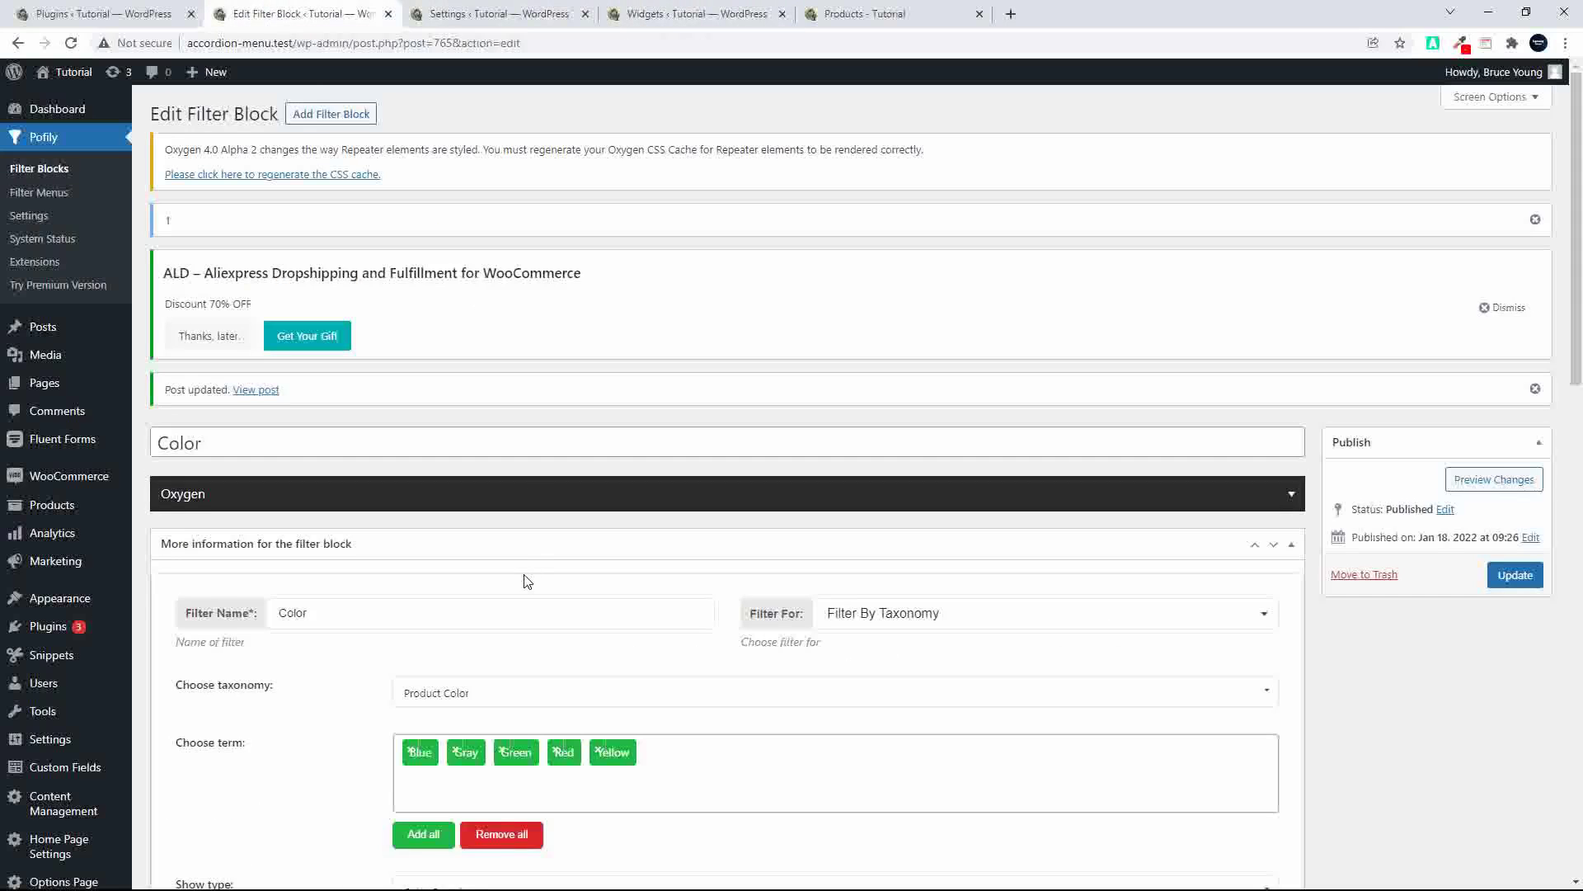
scroll(525, 582, "down", 10)
scroll(459, 721, "down", 3)
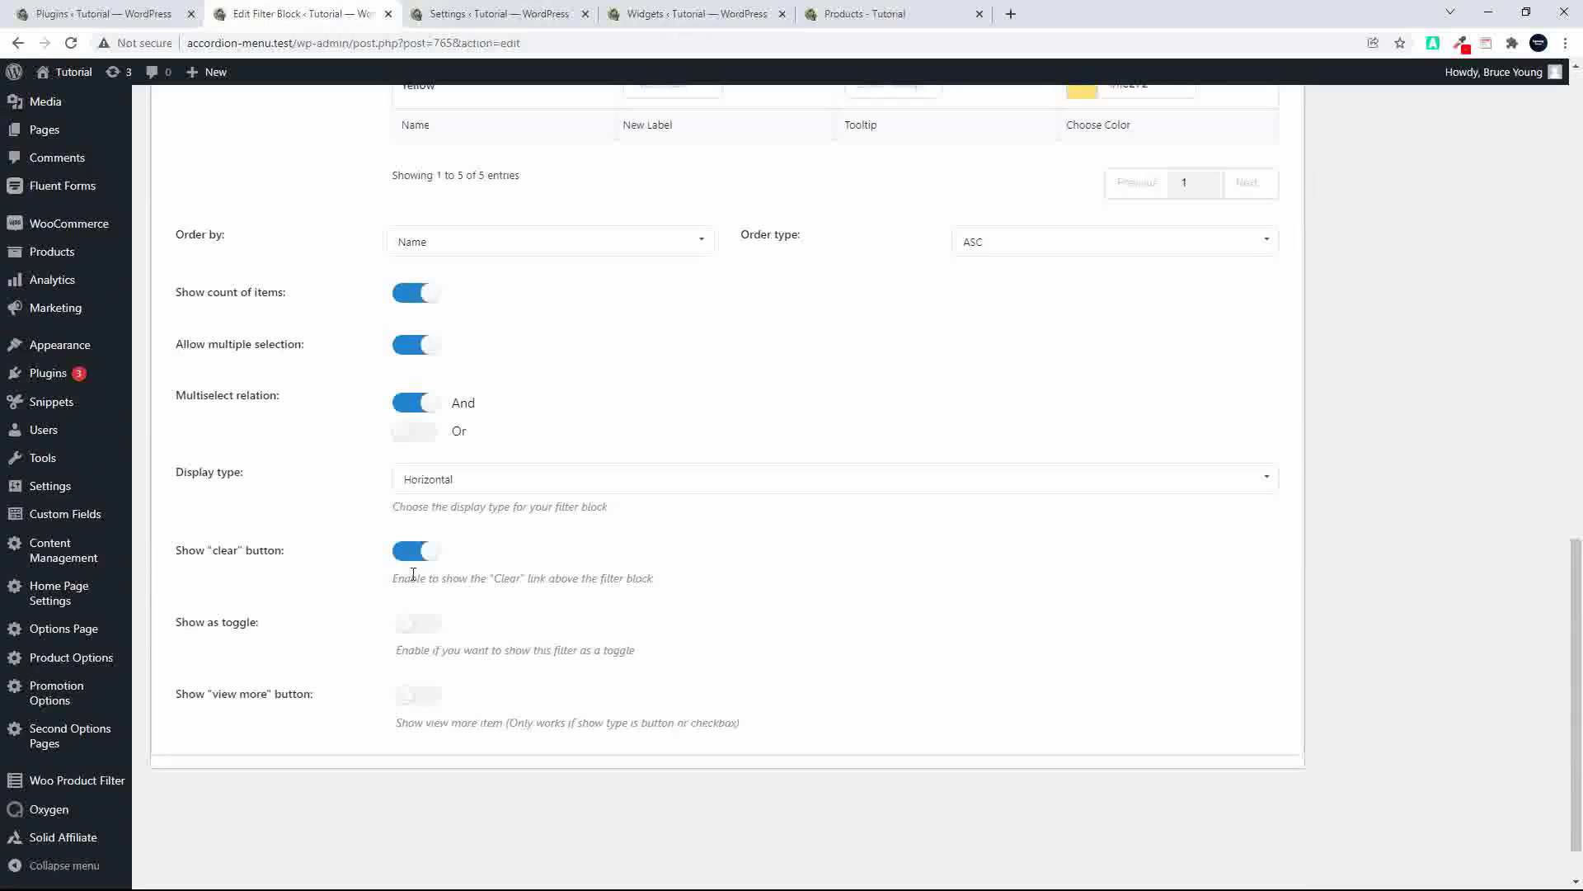
left_click(419, 552)
left_click(413, 624)
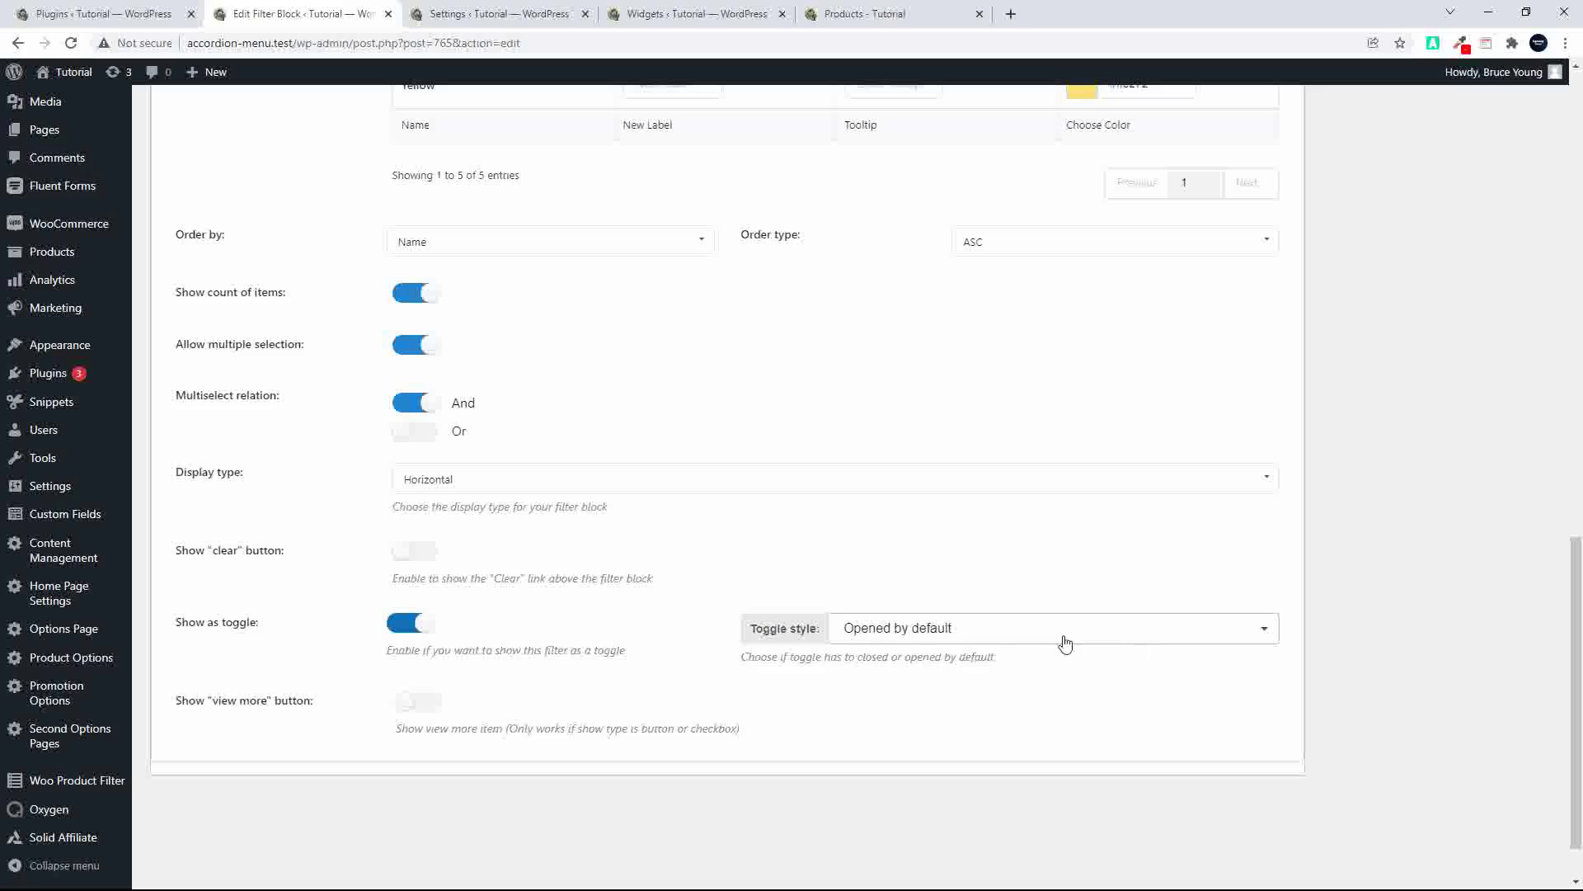
- Keep the Color block's toggle style as opened by default, update the block, and reload the shop page
left_click(1262, 633)
scroll(1272, 704, "up", 11)
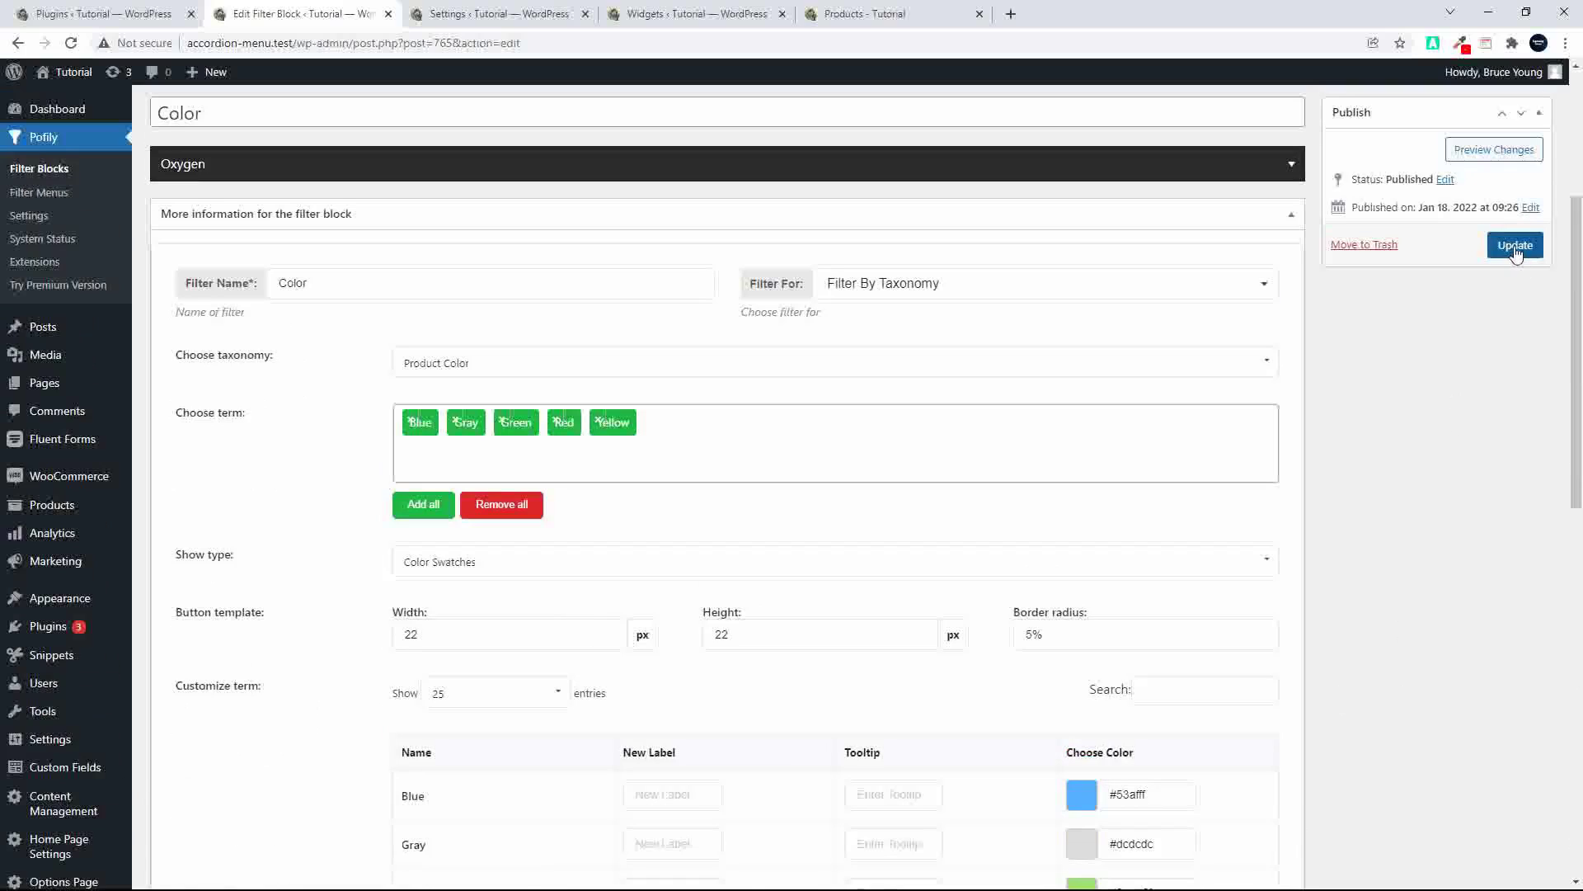
left_click(1515, 246)
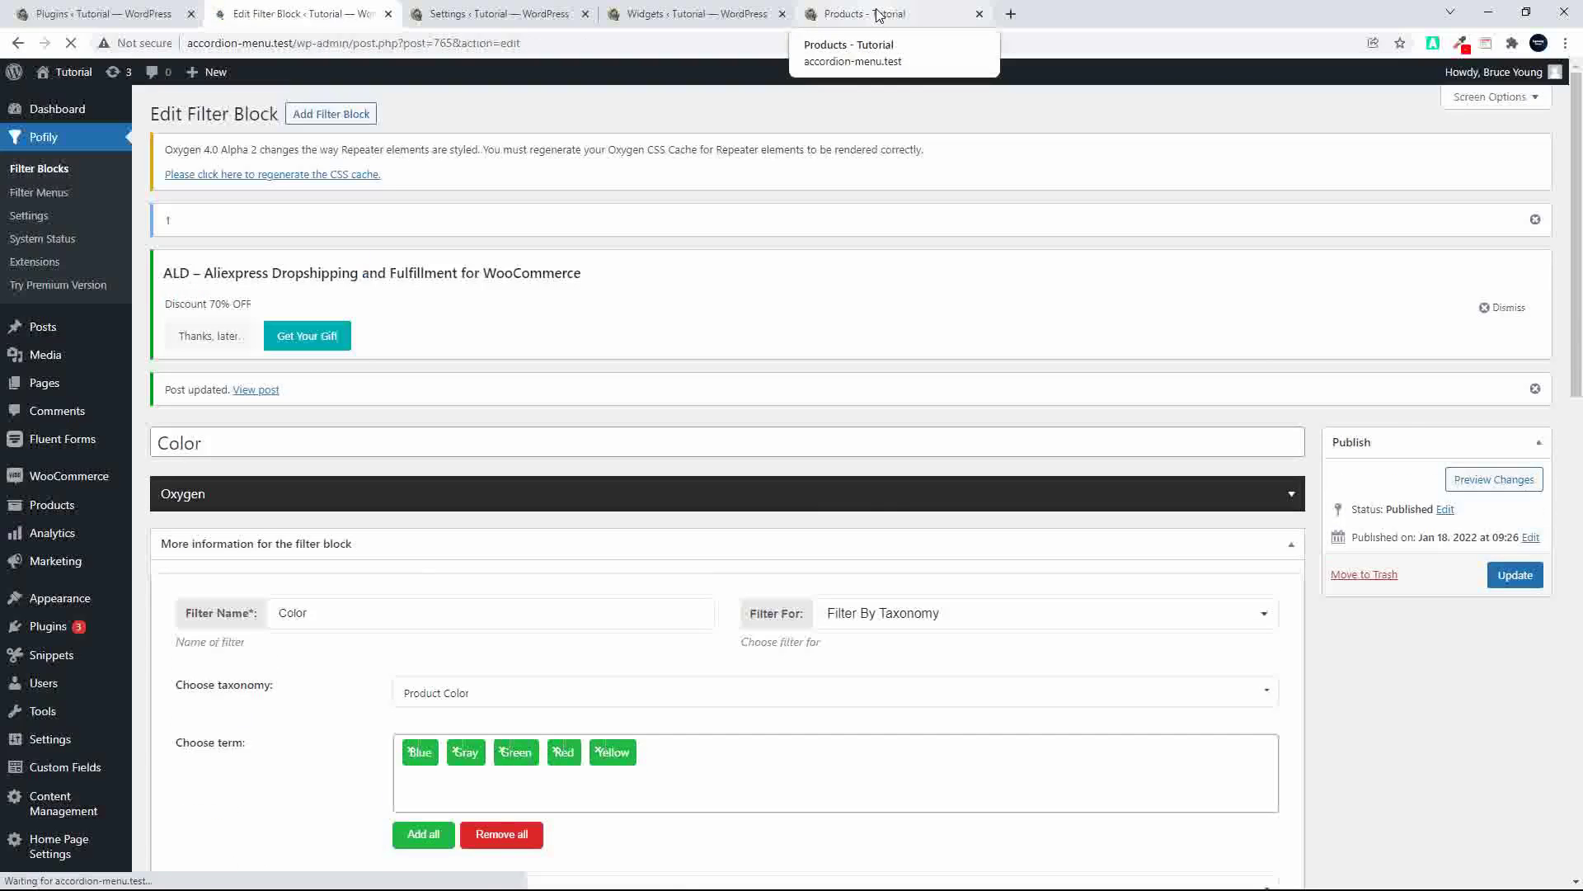
left_click(879, 14)
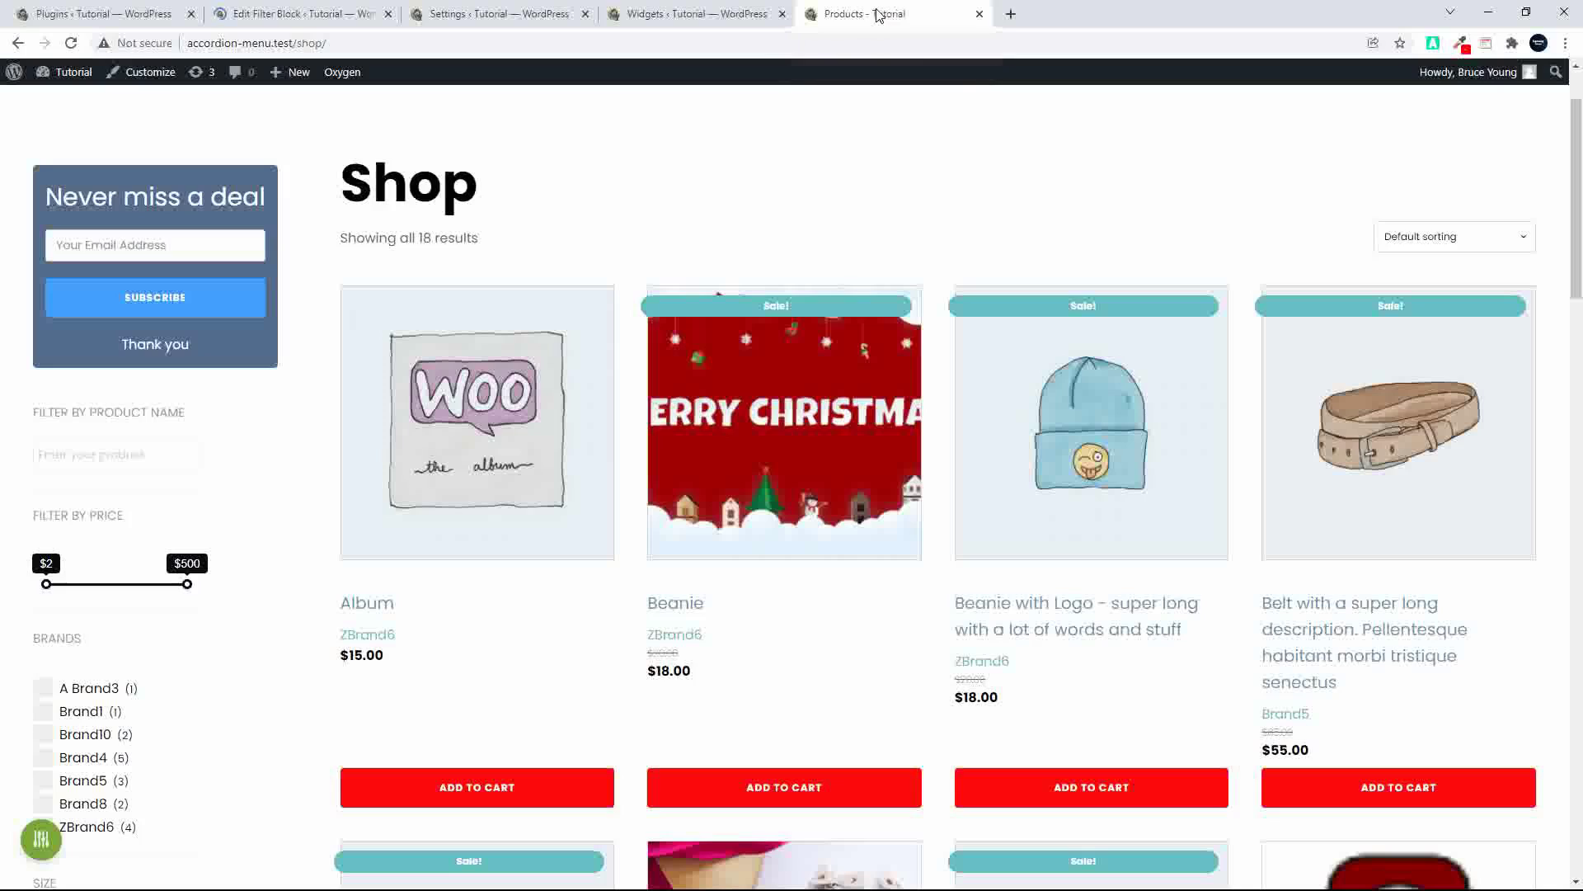
left_click(71, 43)
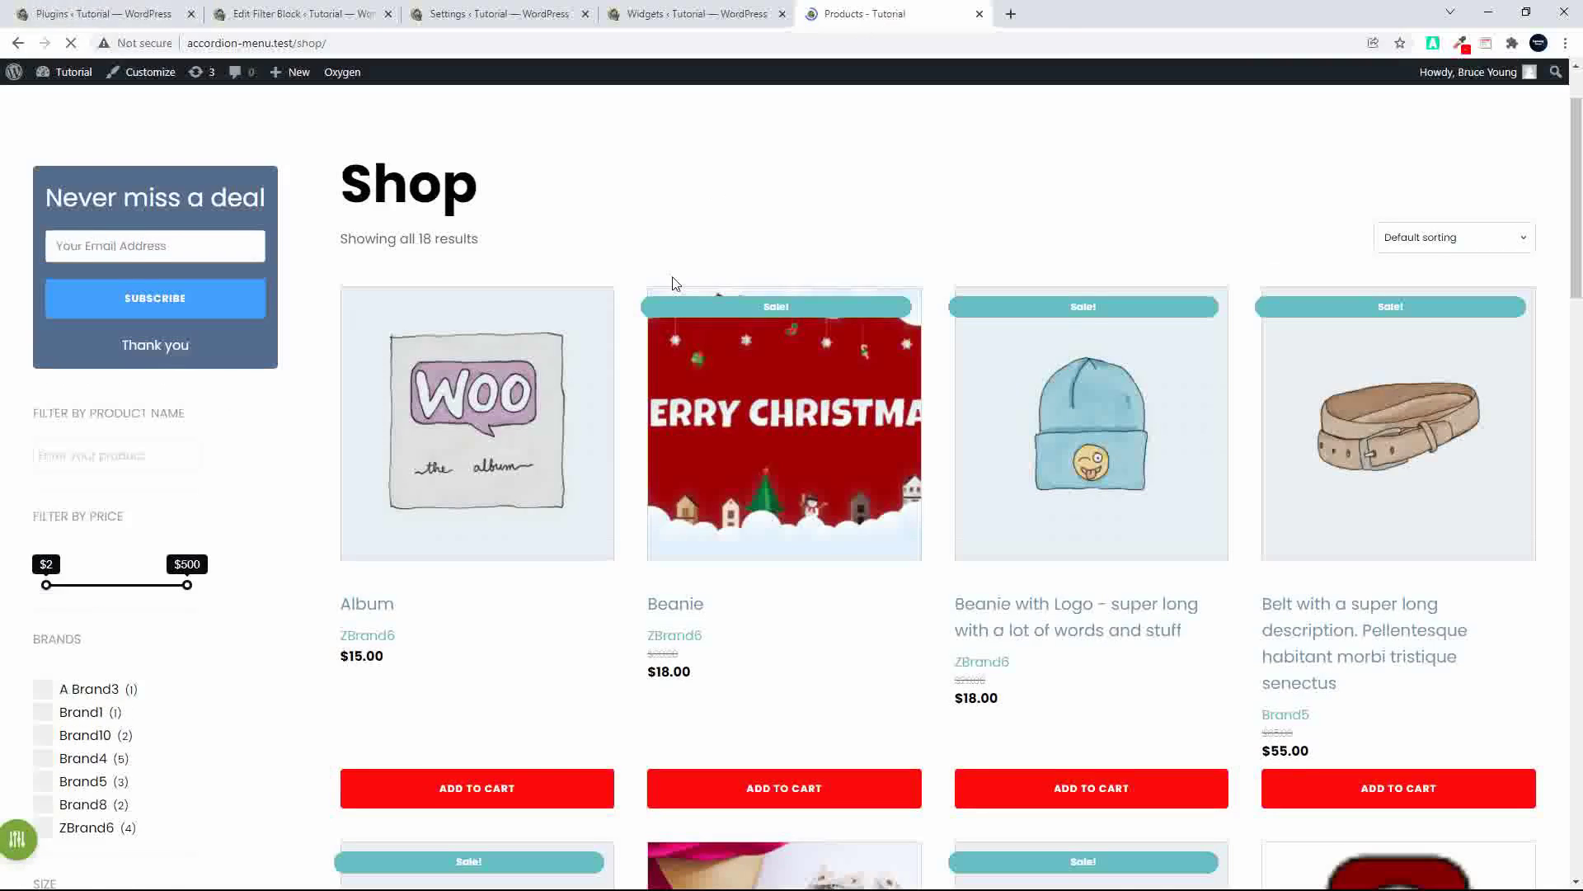
- Filter the shop's products by the blue color swatch and remove the blue filter
scroll(671, 280, "down", 10)
scroll(674, 283, "up", 2)
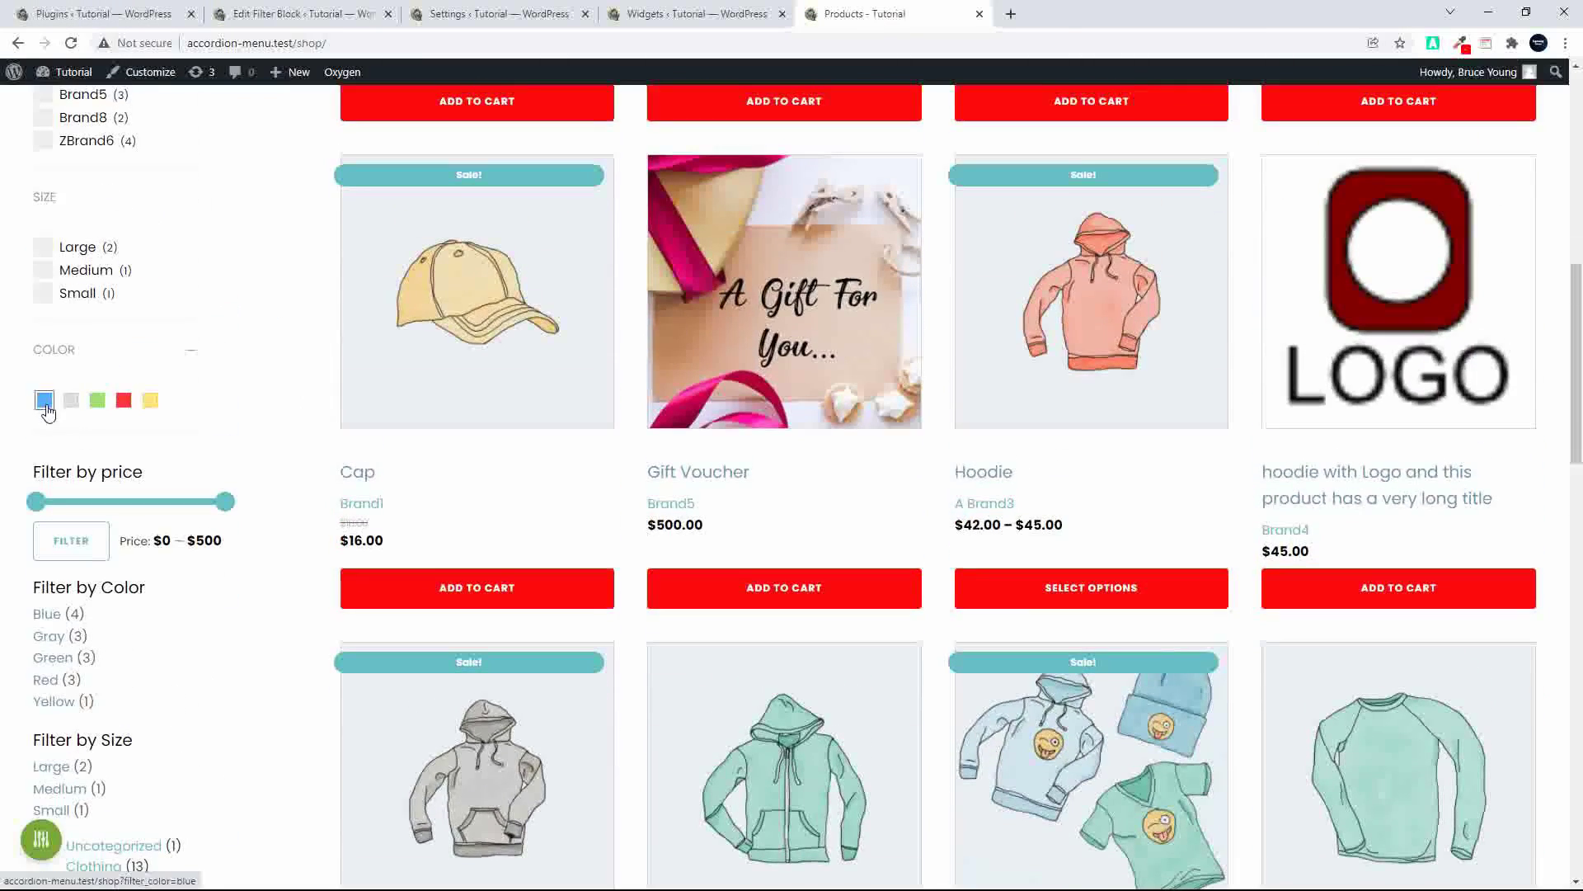
left_click(45, 402)
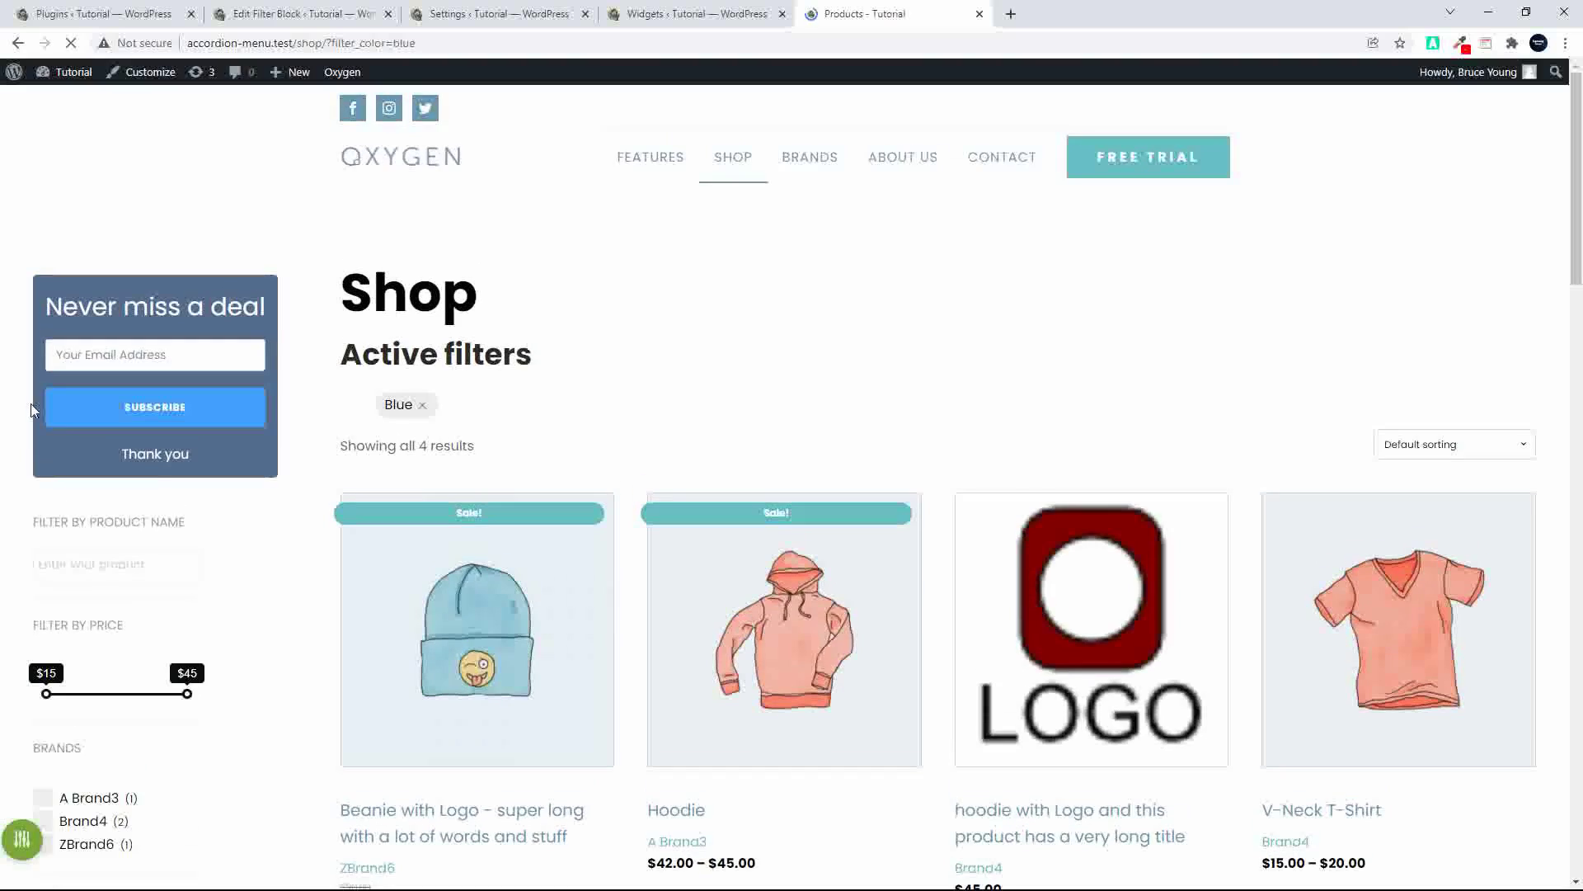
scroll(233, 565, "down", 8)
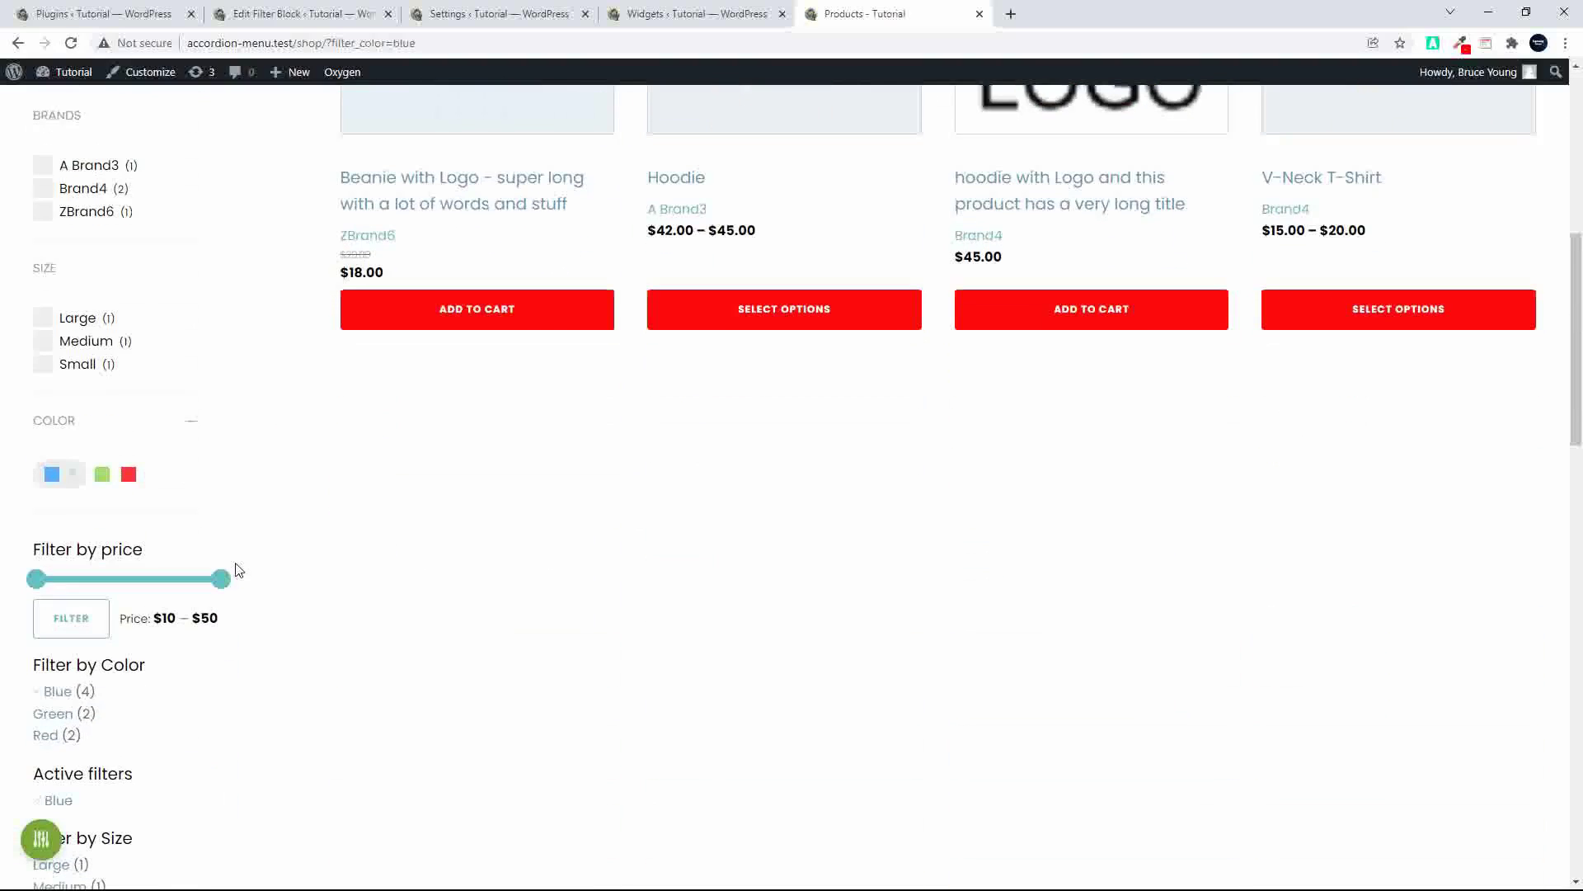
left_click(72, 472)
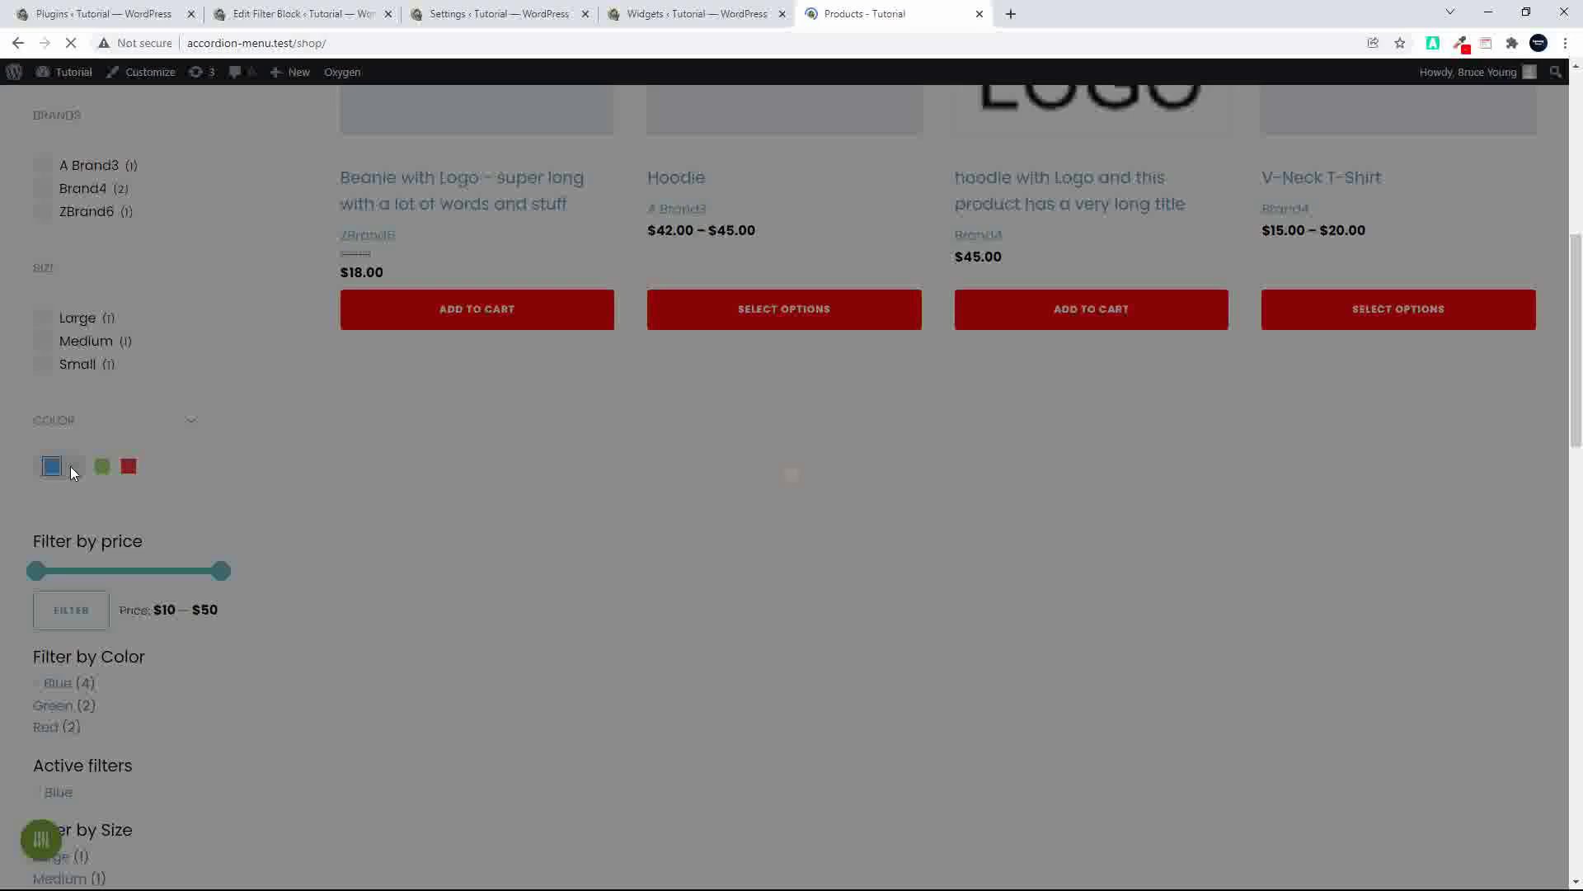
- Try the Color filter's collapse toggle in the shop sidebar
scroll(295, 591, "down", 8)
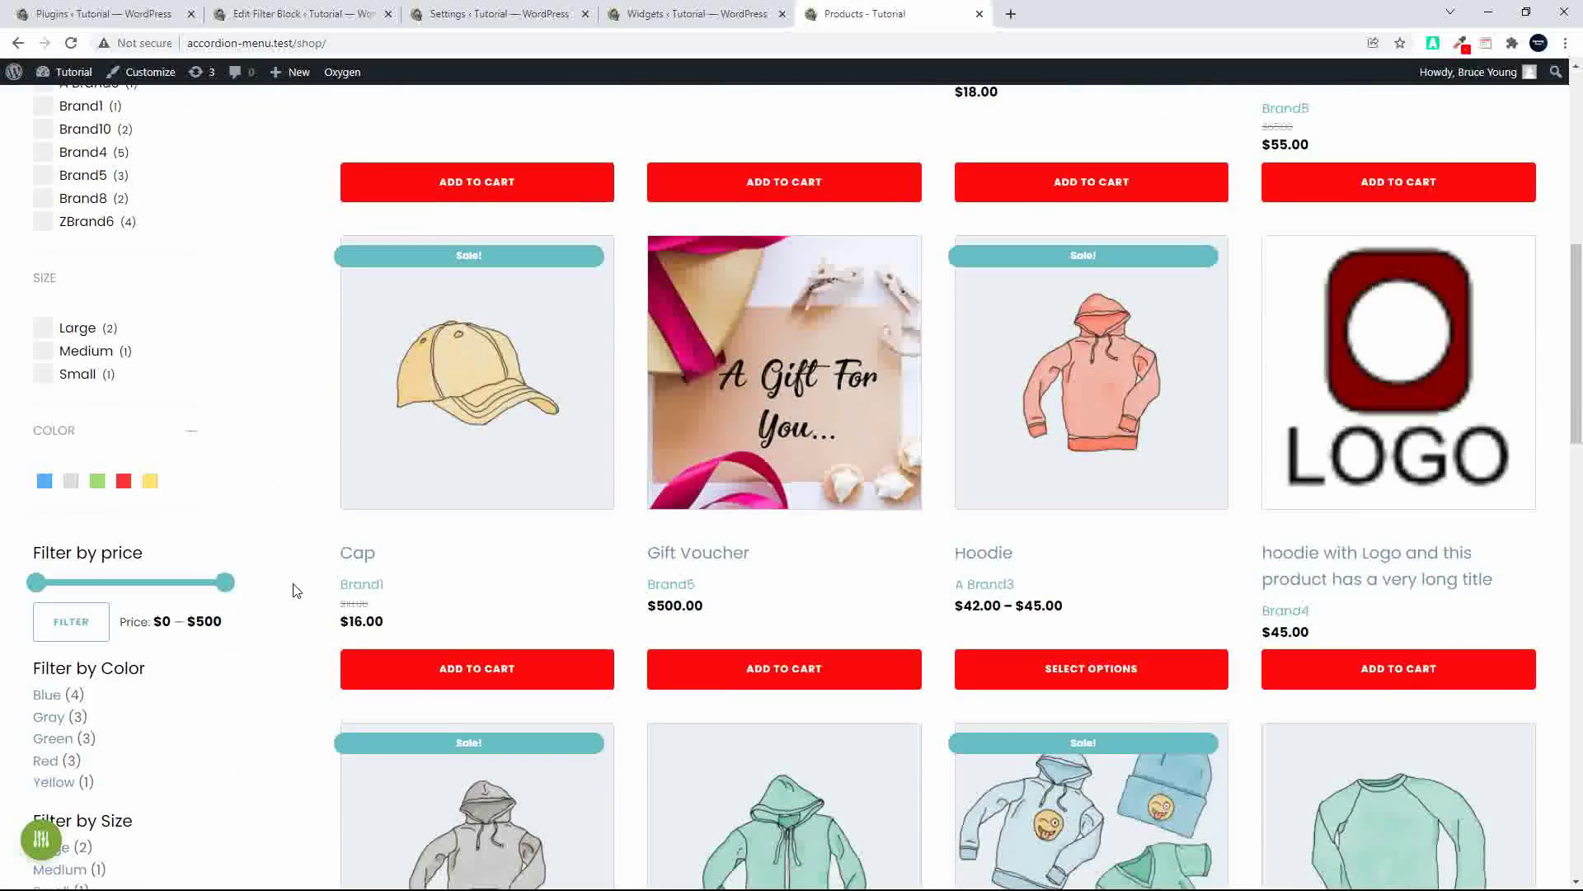
left_click(193, 434)
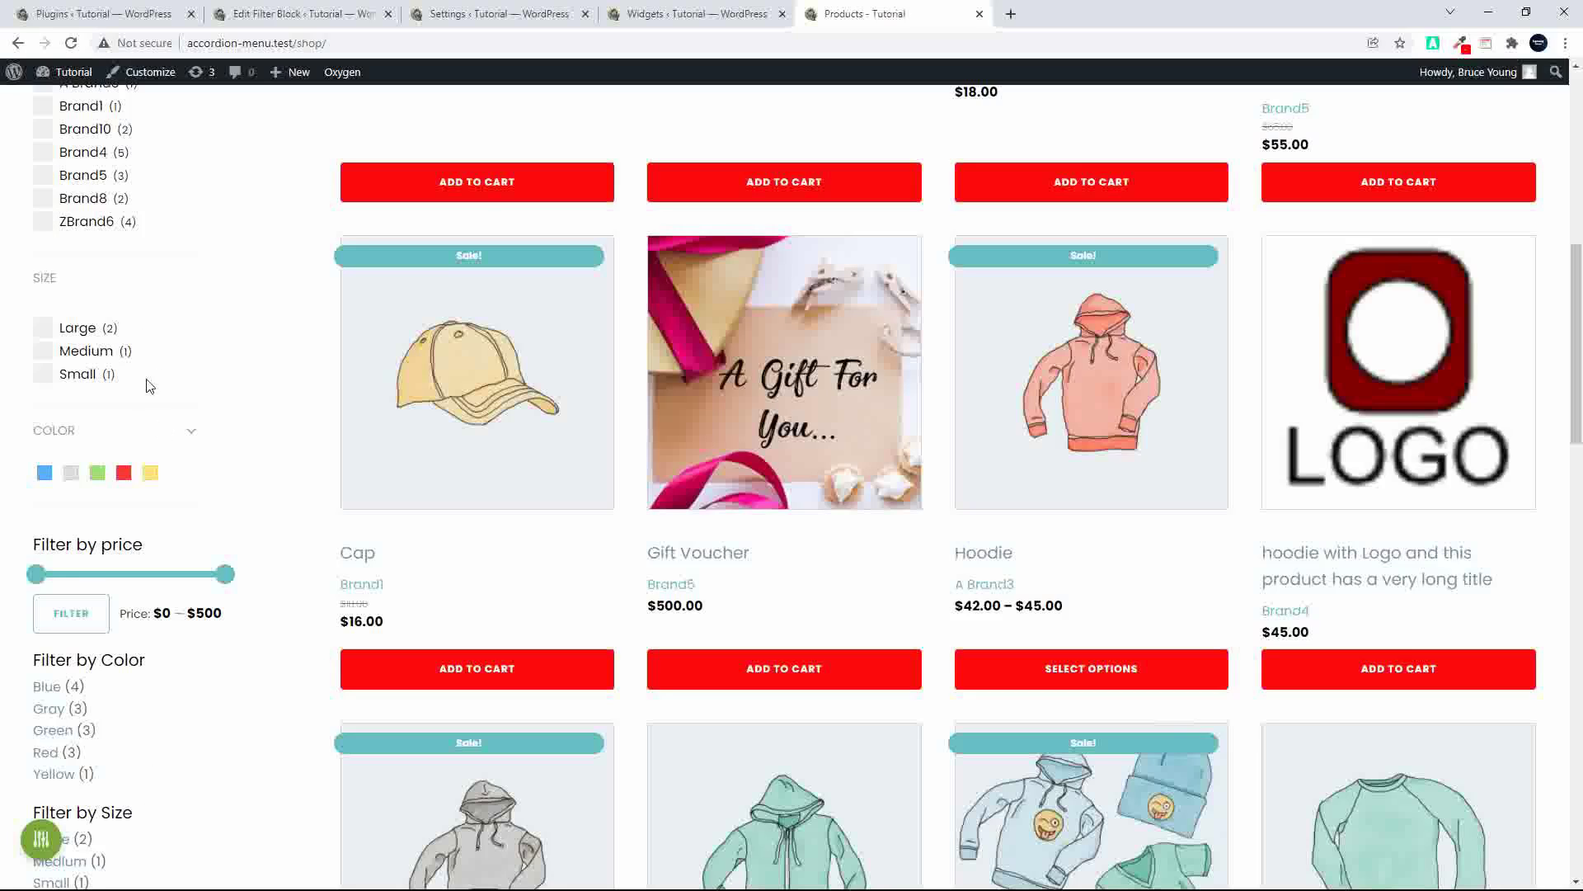
scroll(136, 472, "up", 3)
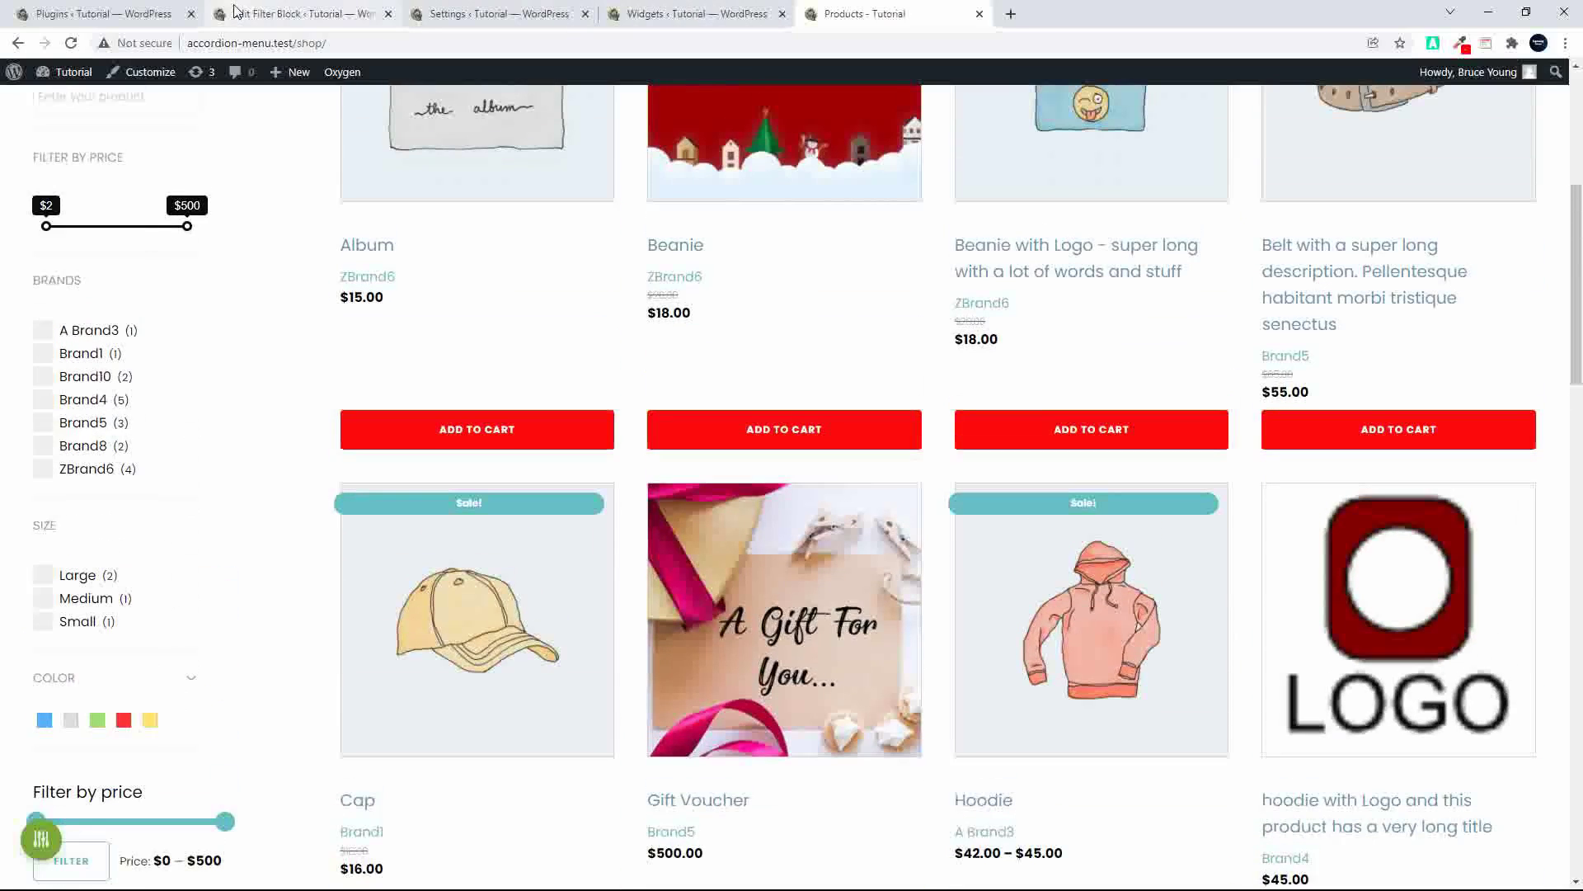
- Return to the Color filter block editor, turn off showing the filter as a toggle, and update the block
left_click(299, 15)
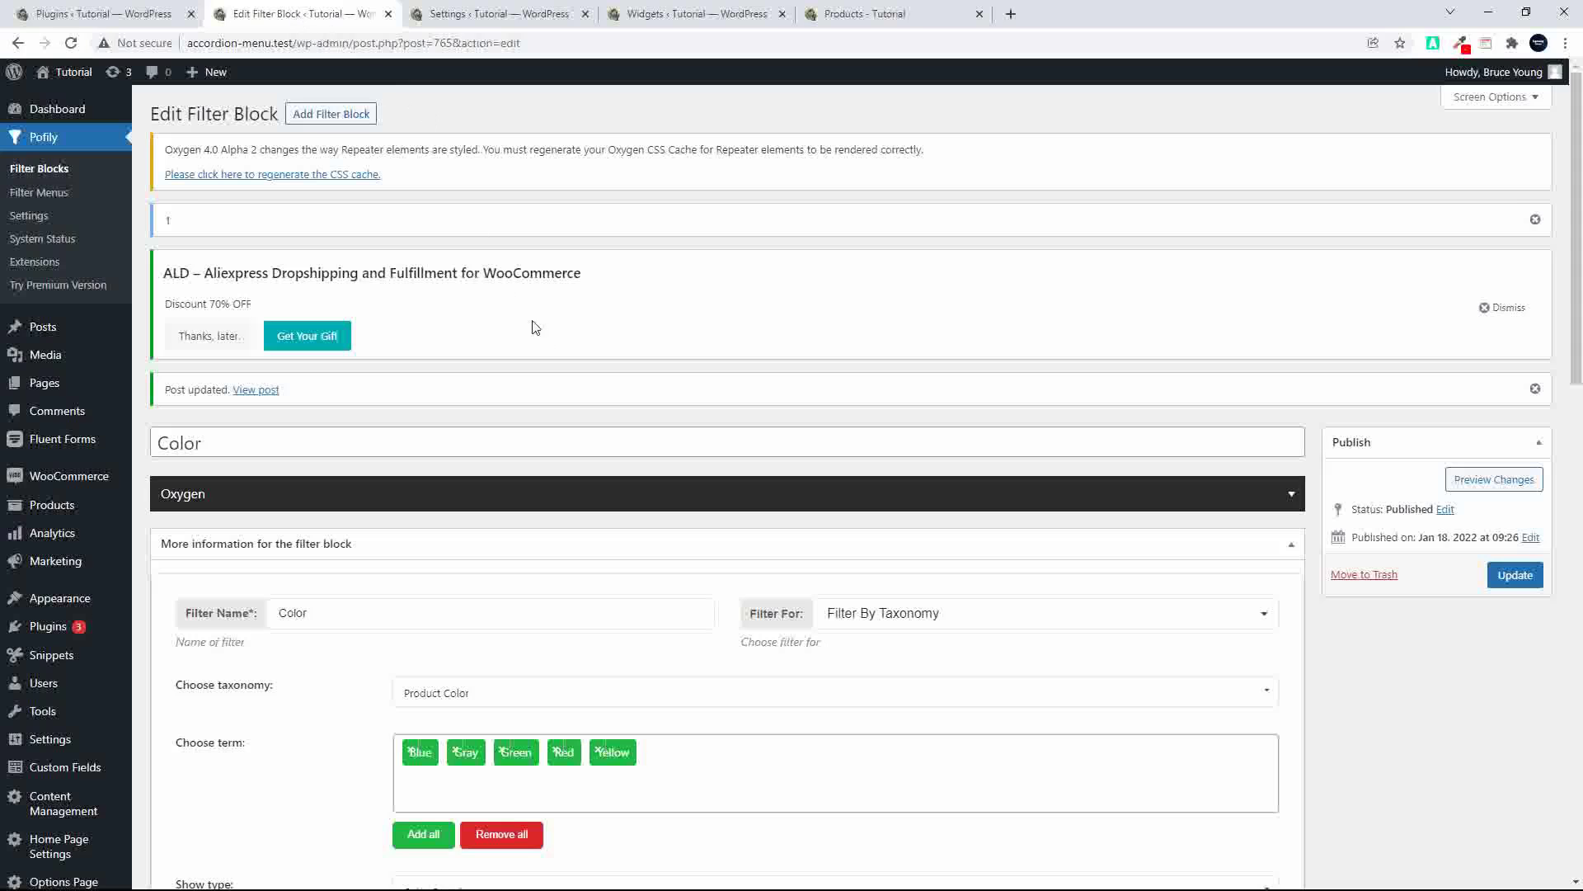
scroll(534, 329, "down", 6)
scroll(636, 525, "down", 10)
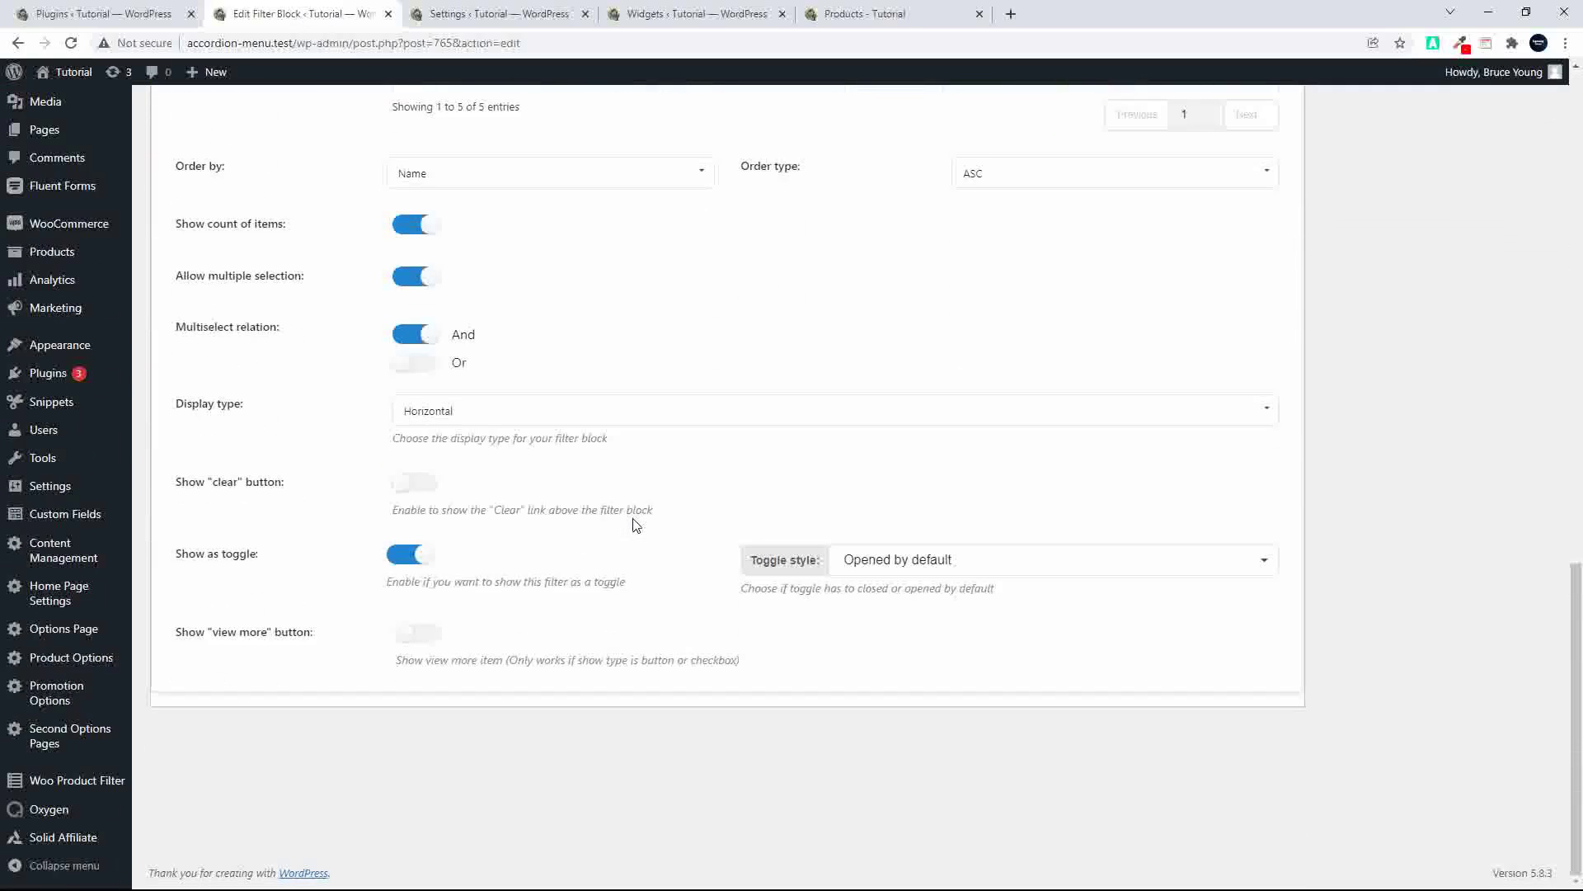
left_click(421, 564)
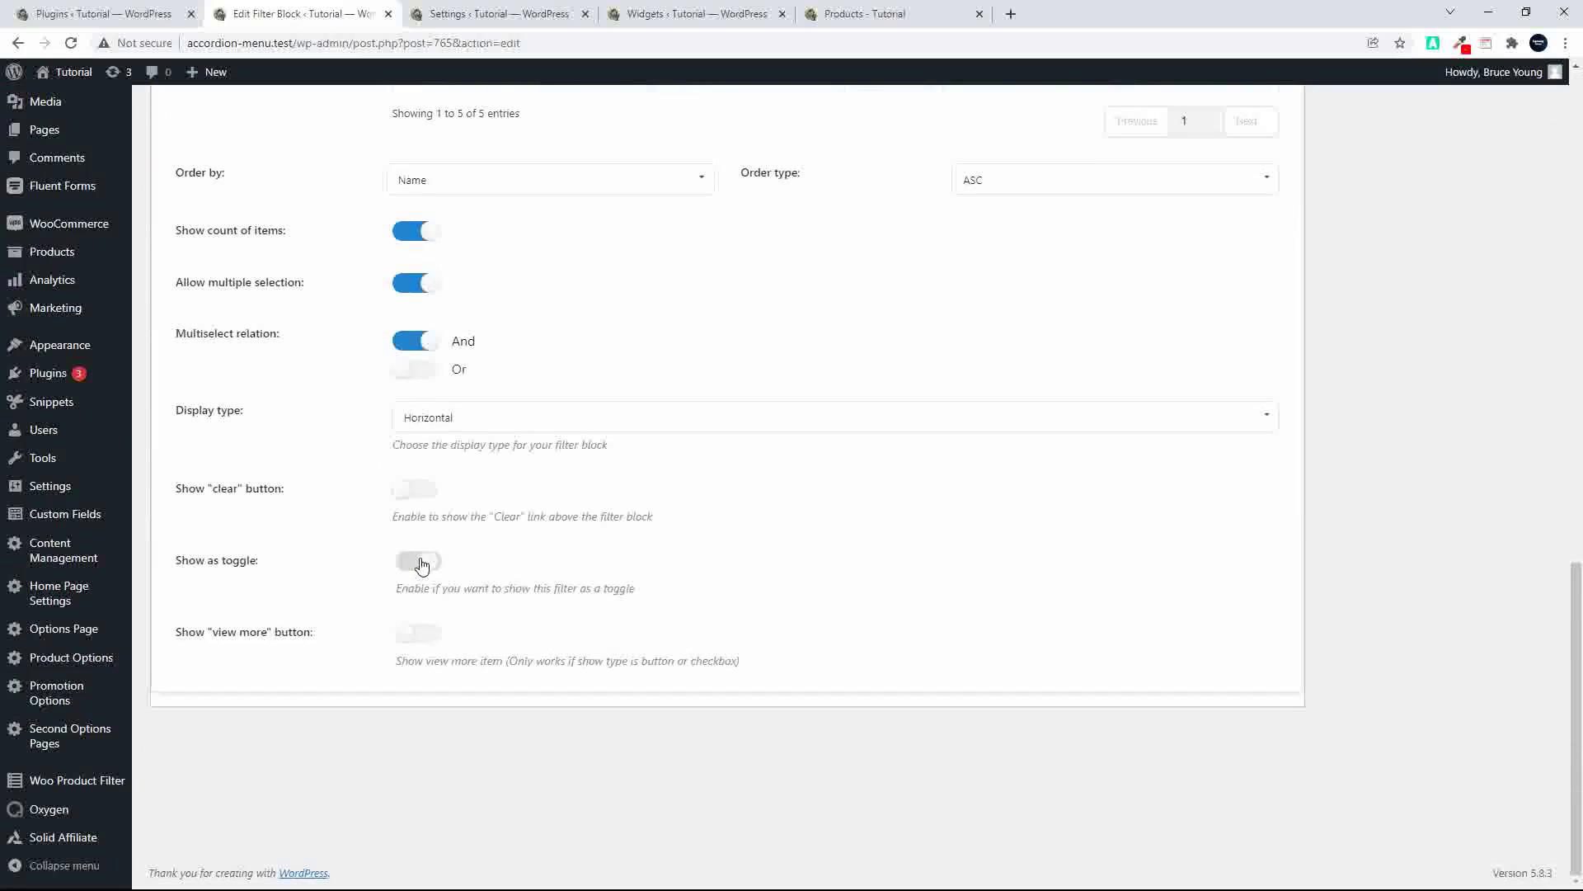
scroll(820, 649, "up", 10)
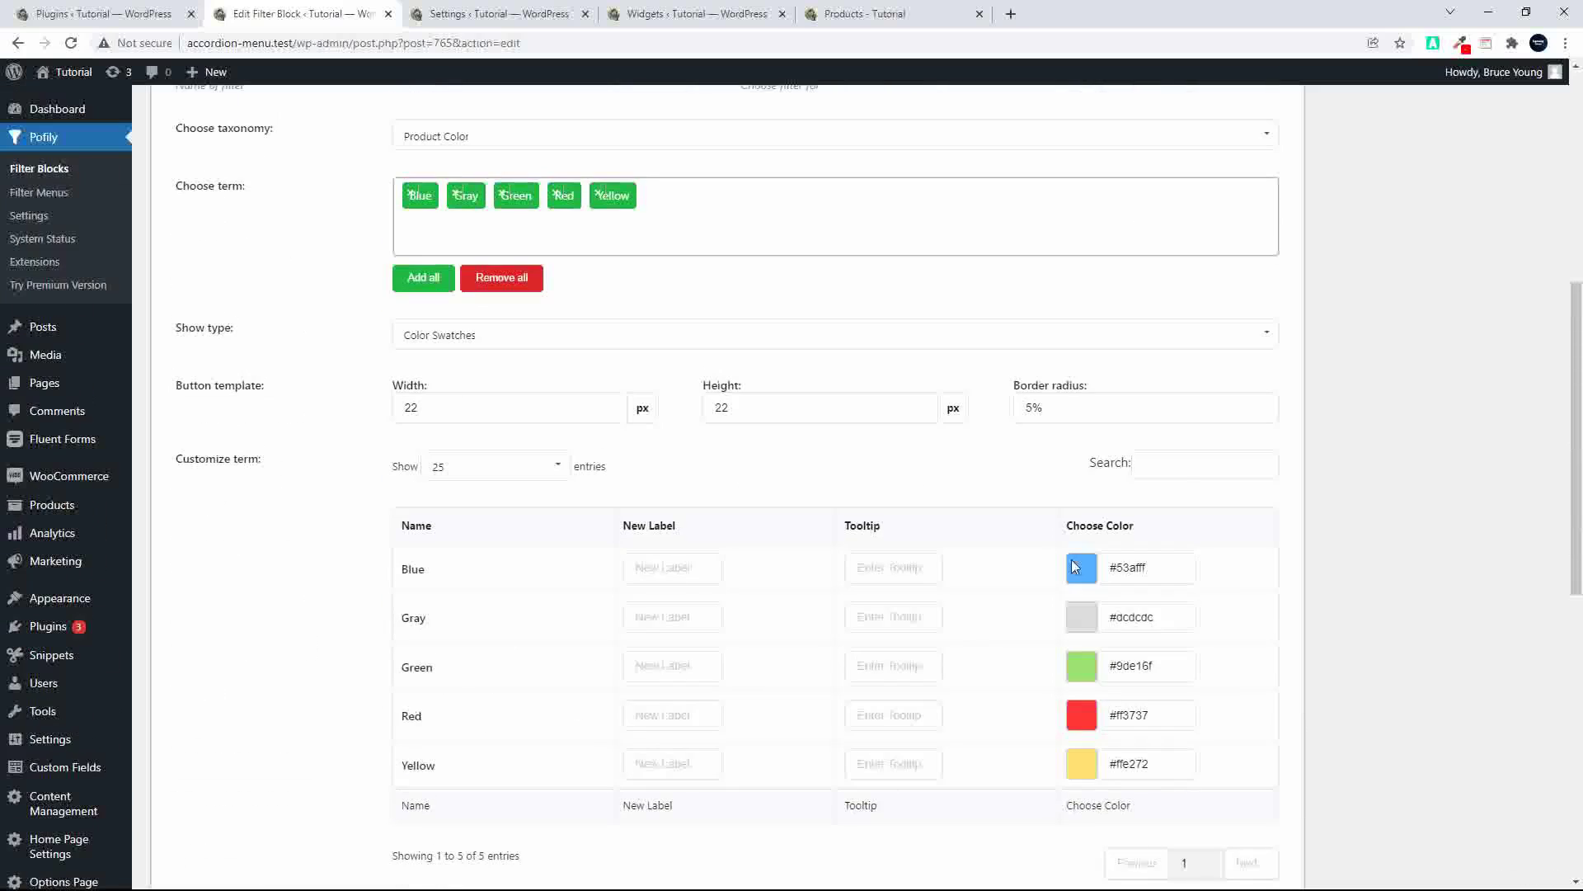
left_click(1515, 575)
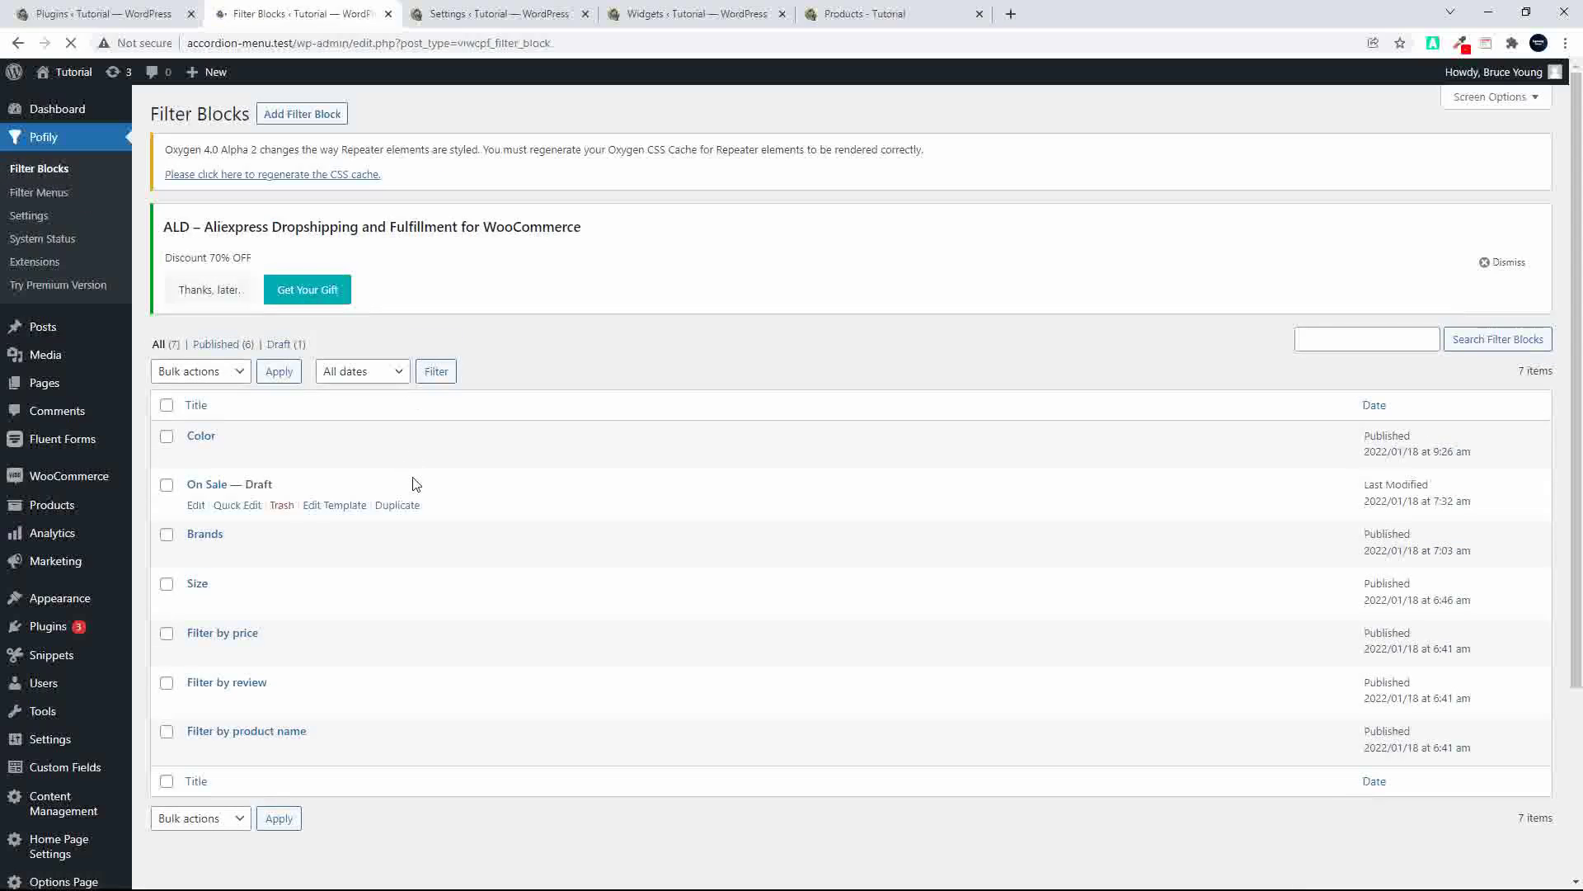
- Open the Size filter block for editing and set its show type to Button
left_click(198, 585)
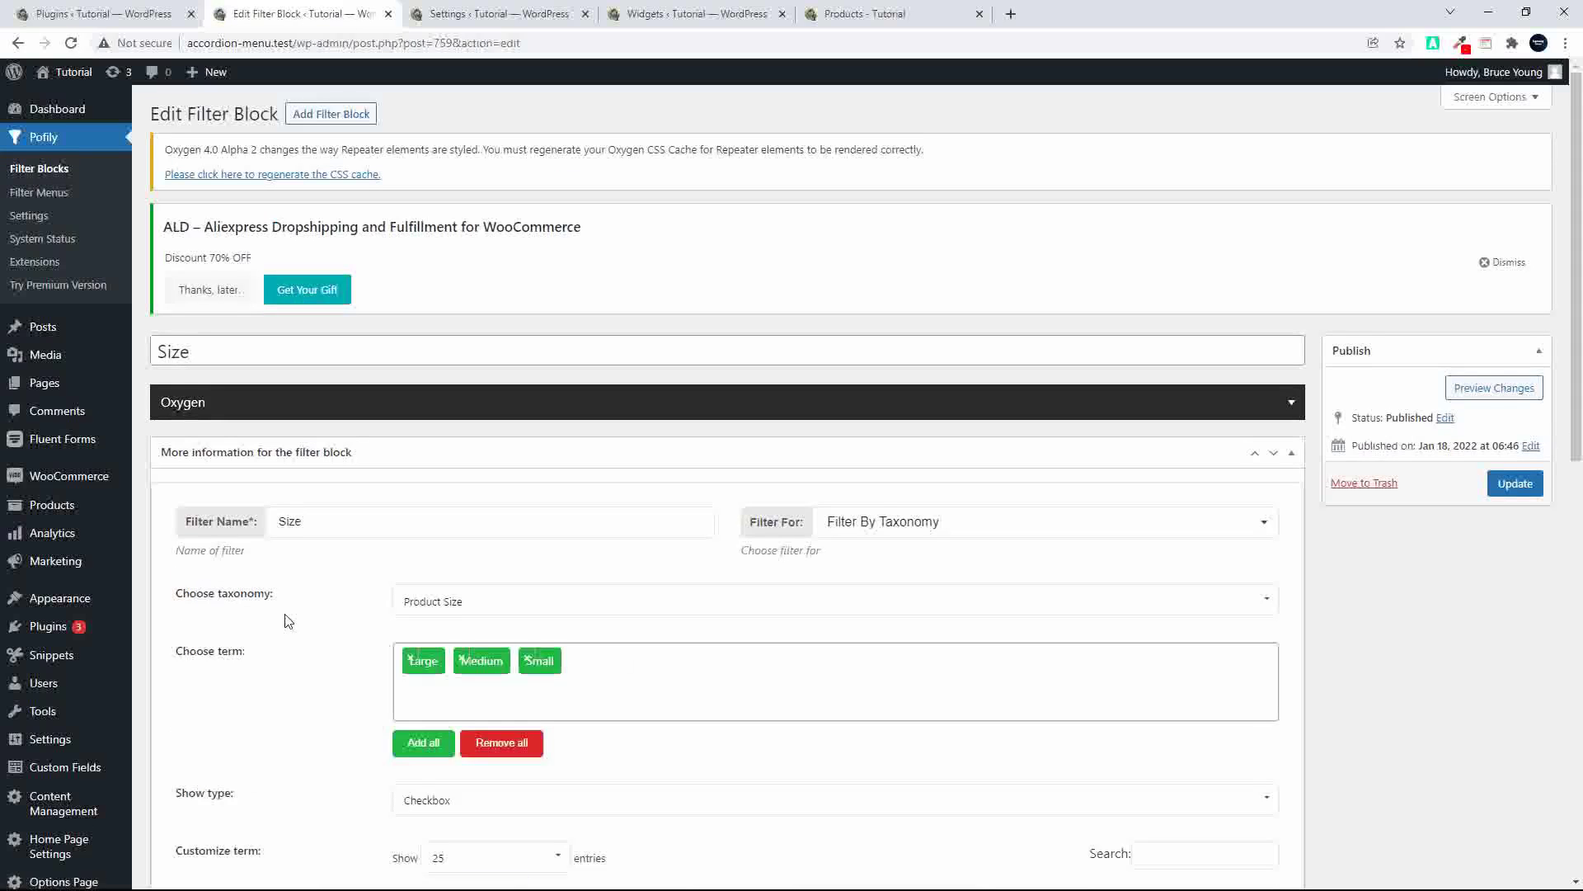
scroll(288, 621, "down", 2)
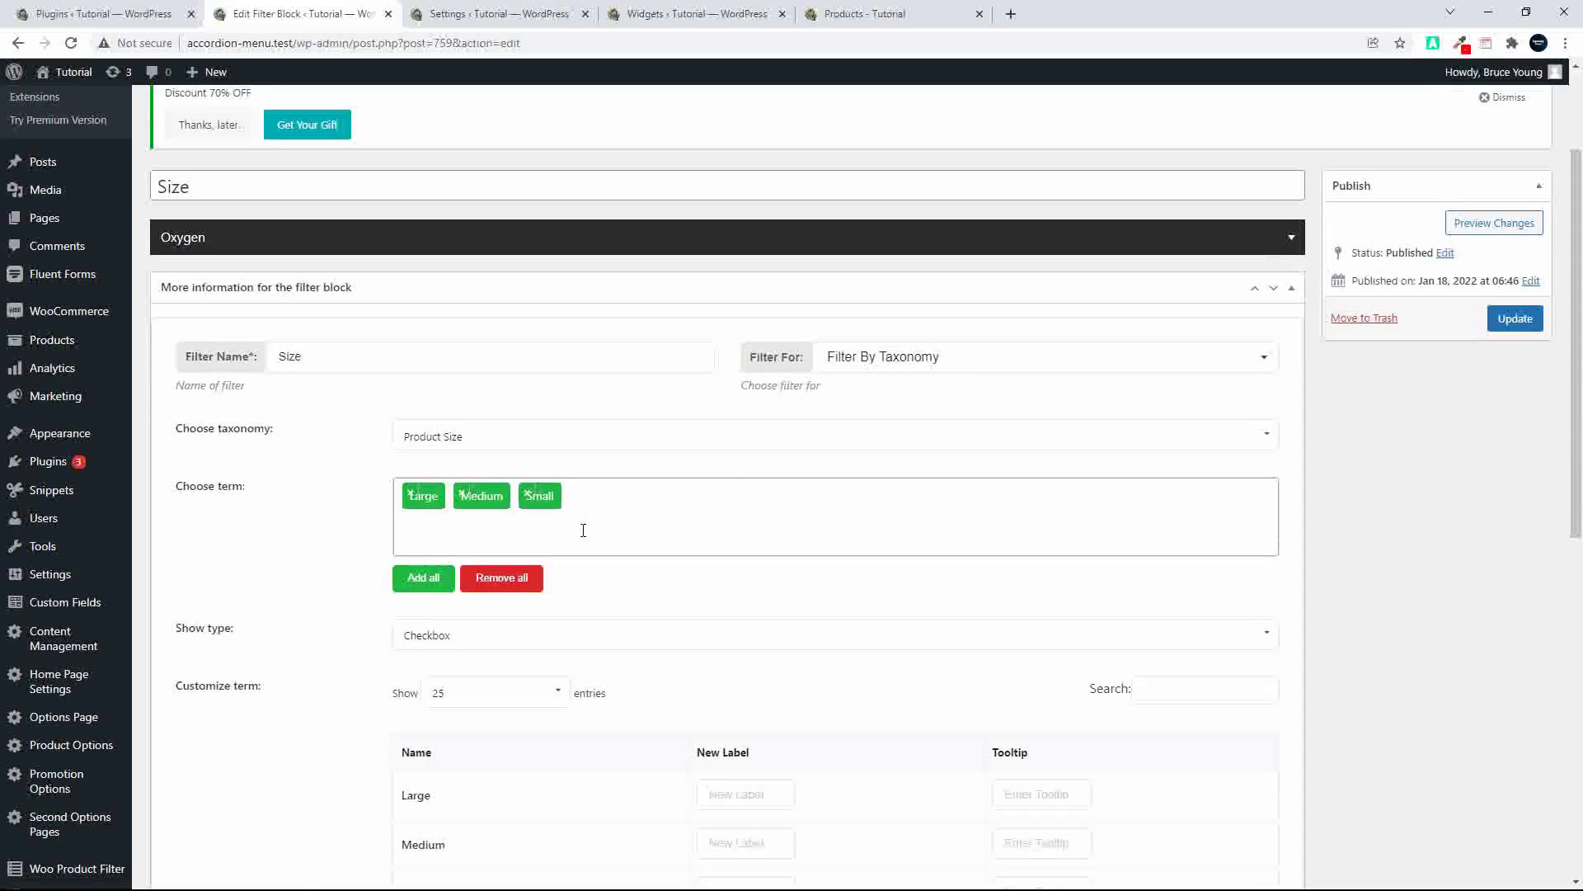
scroll(289, 560, "down", 4)
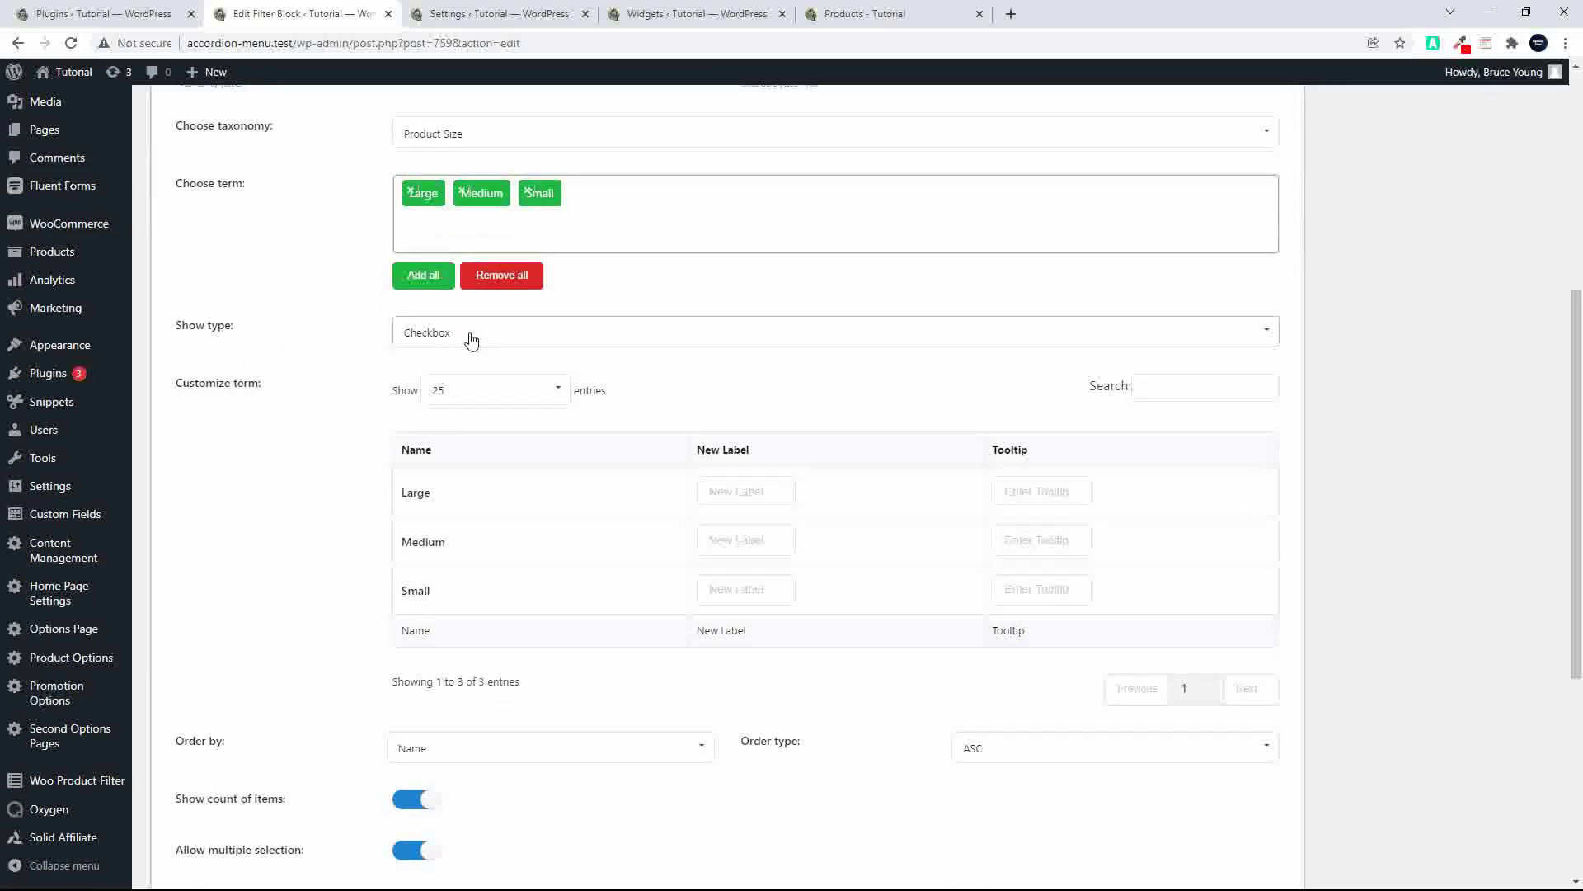
left_click(471, 339)
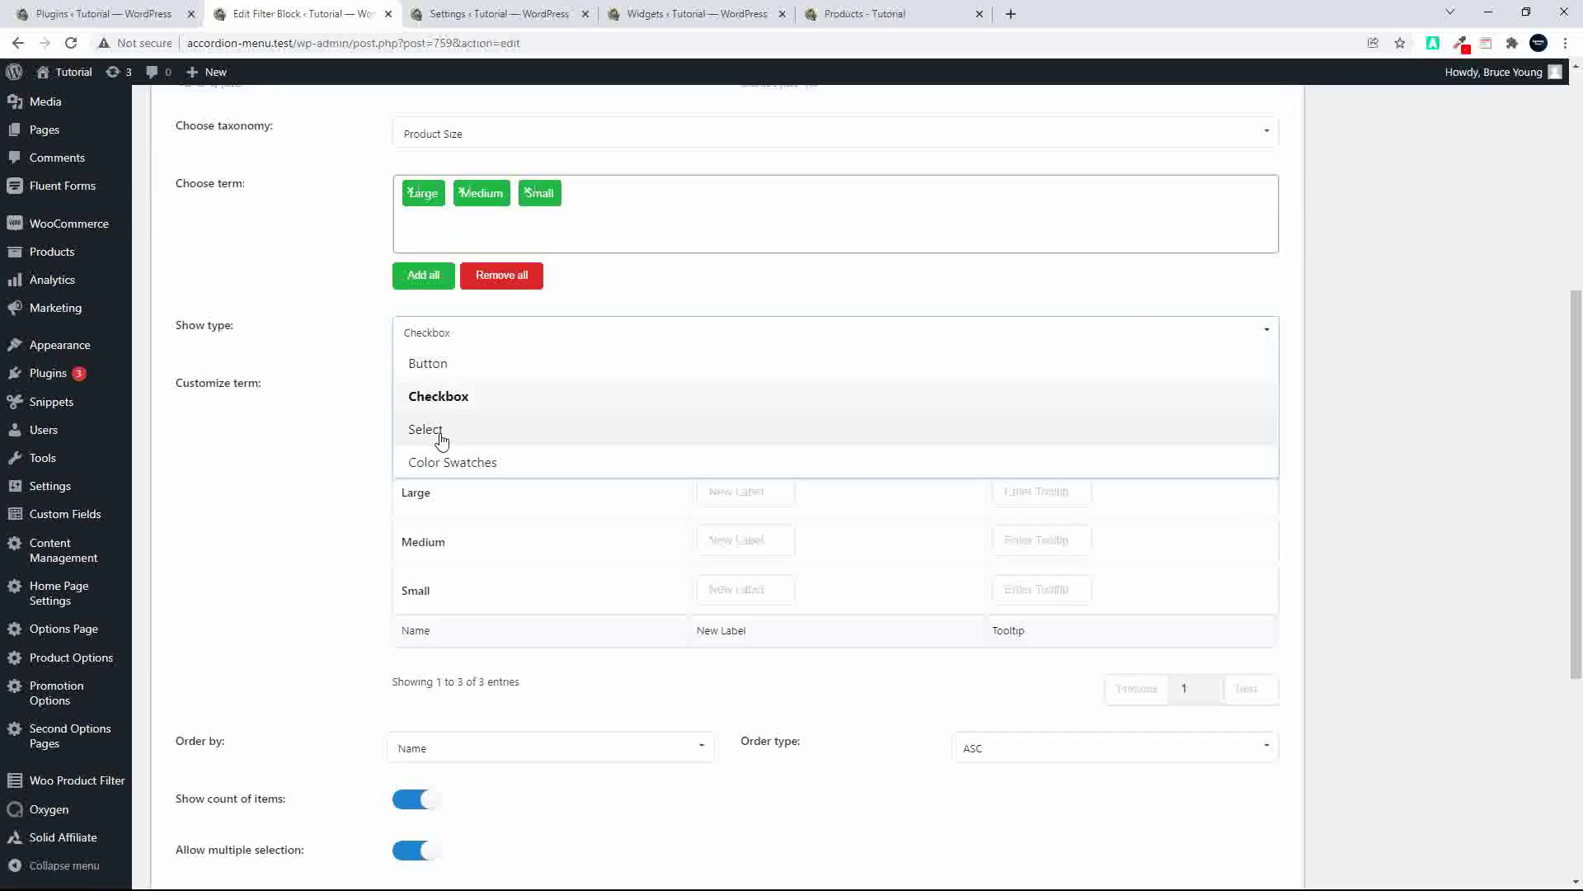
left_click(434, 367)
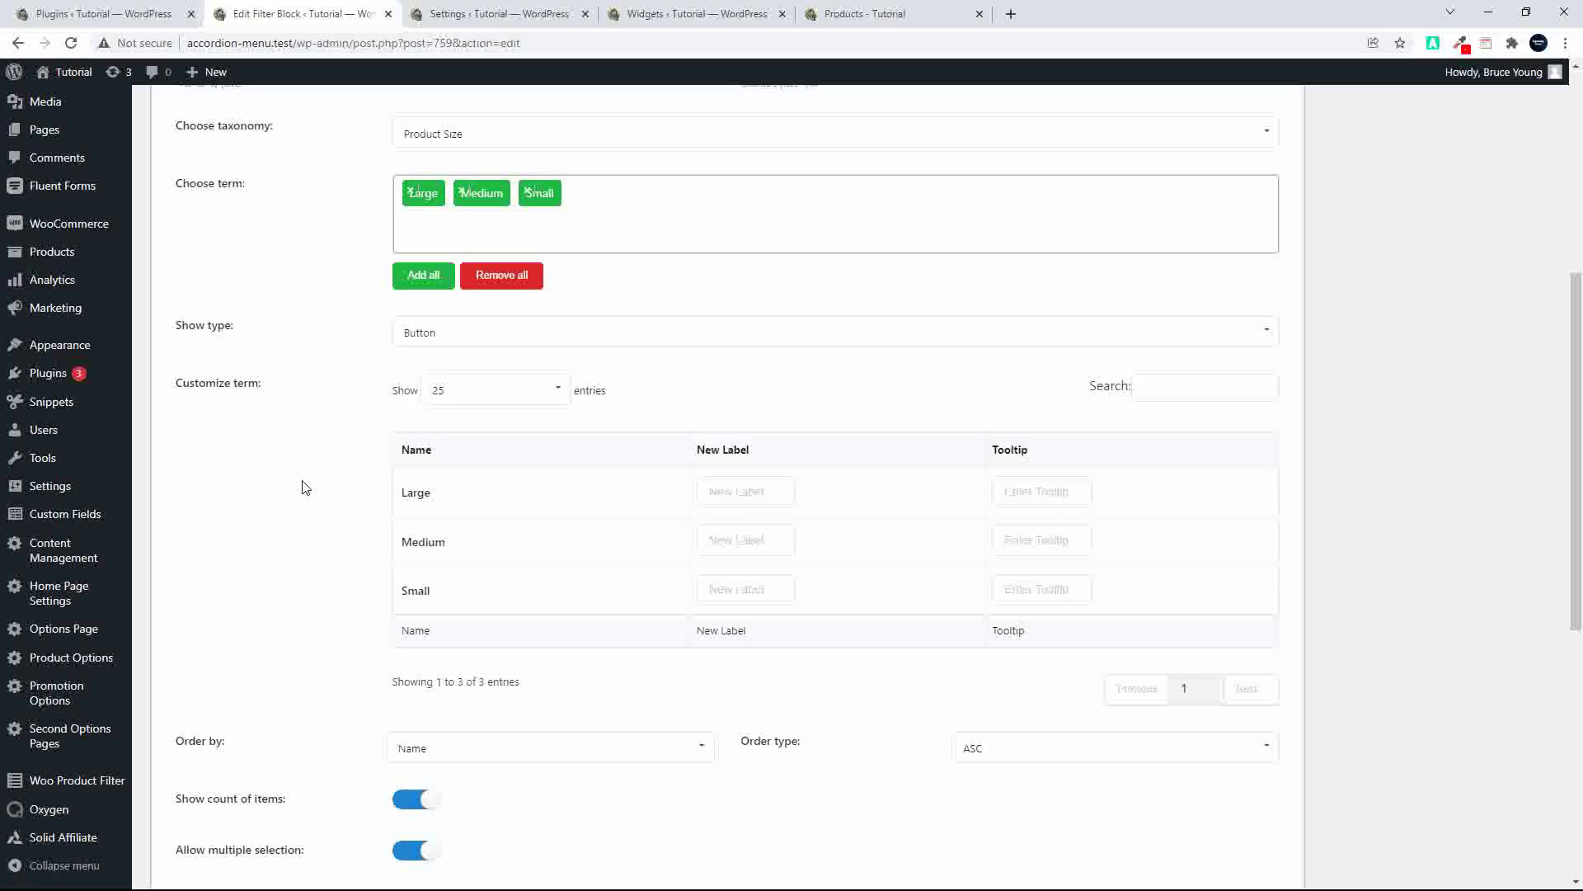
- Customize the Large term with the new label "New Large" and the tooltip "Newer Large"
scroll(306, 487, "down", 2)
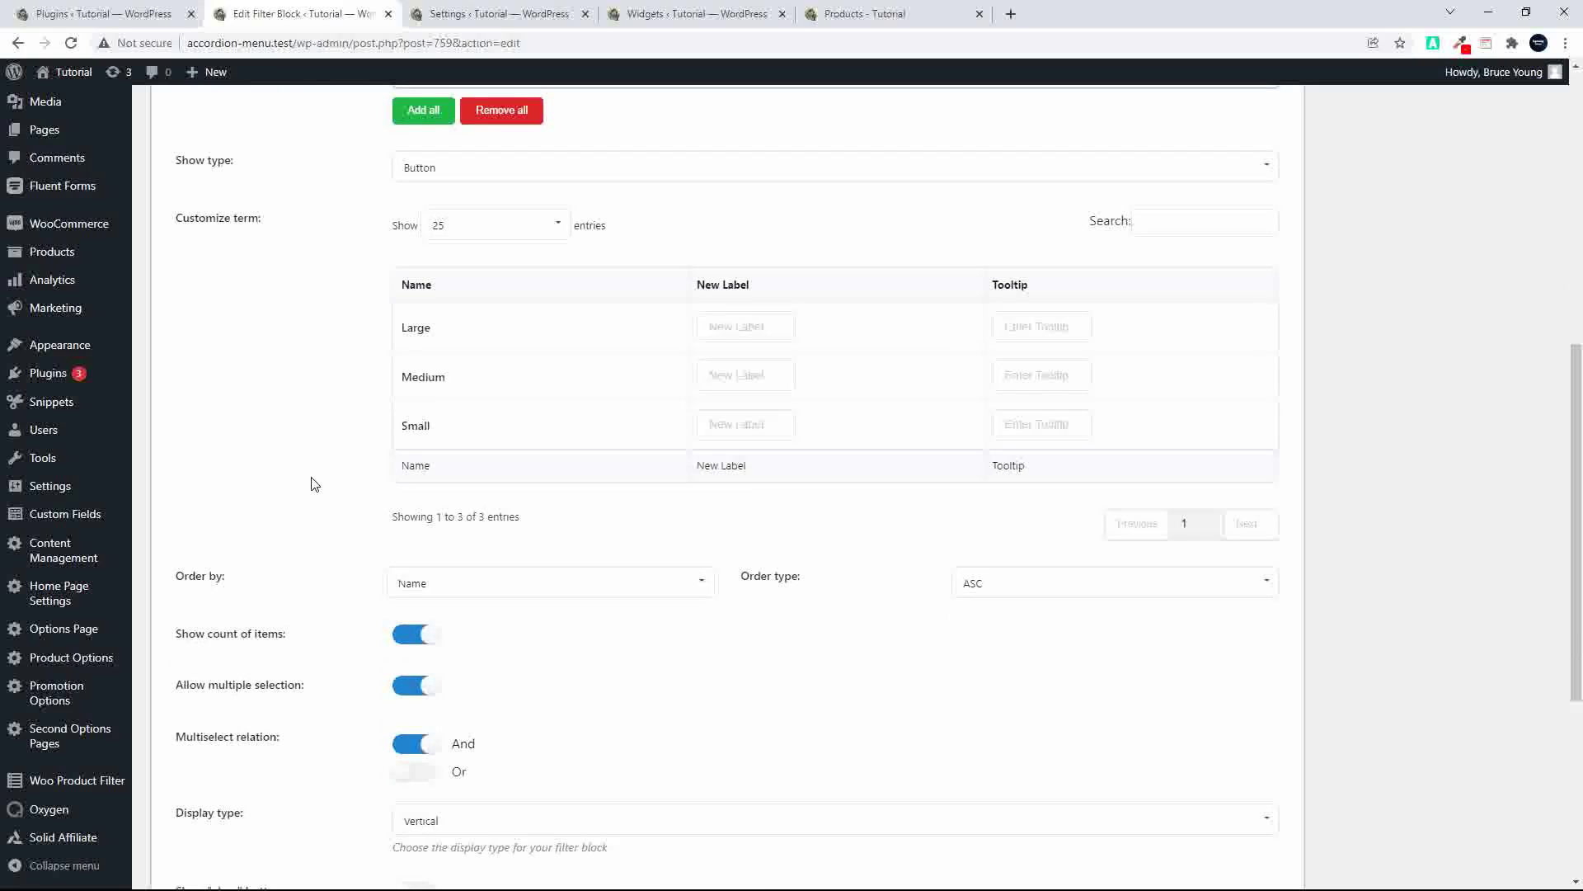
scroll(311, 486, "down", 3)
scroll(311, 486, "up", 2)
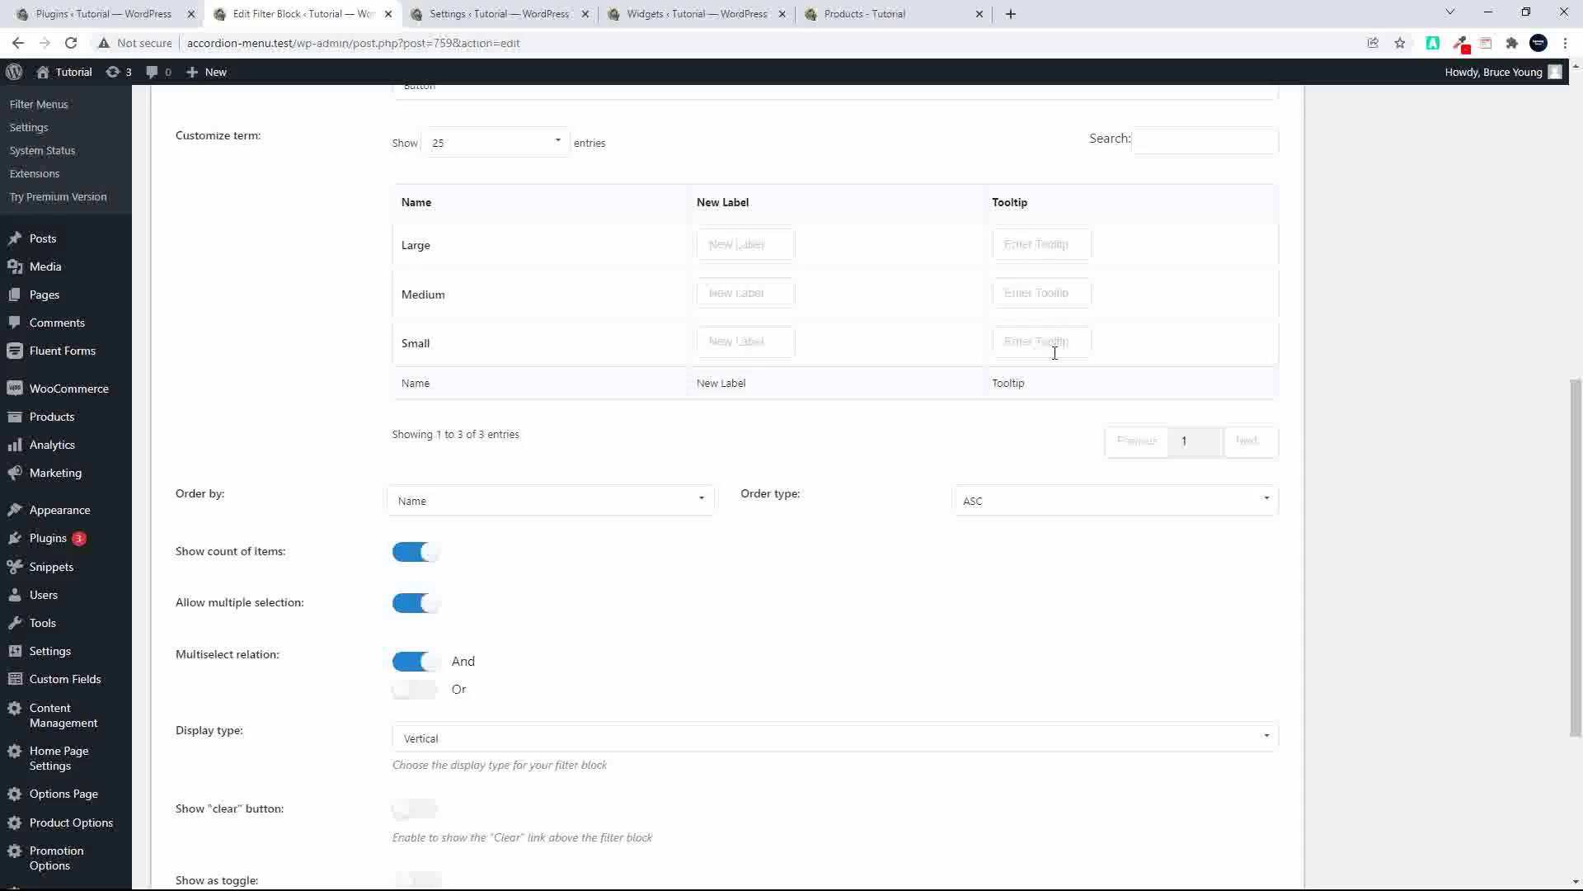
left_click(734, 246)
type("nEW")
key("BackSpace")
type("New Large")
left_click(1037, 252)
type("N")
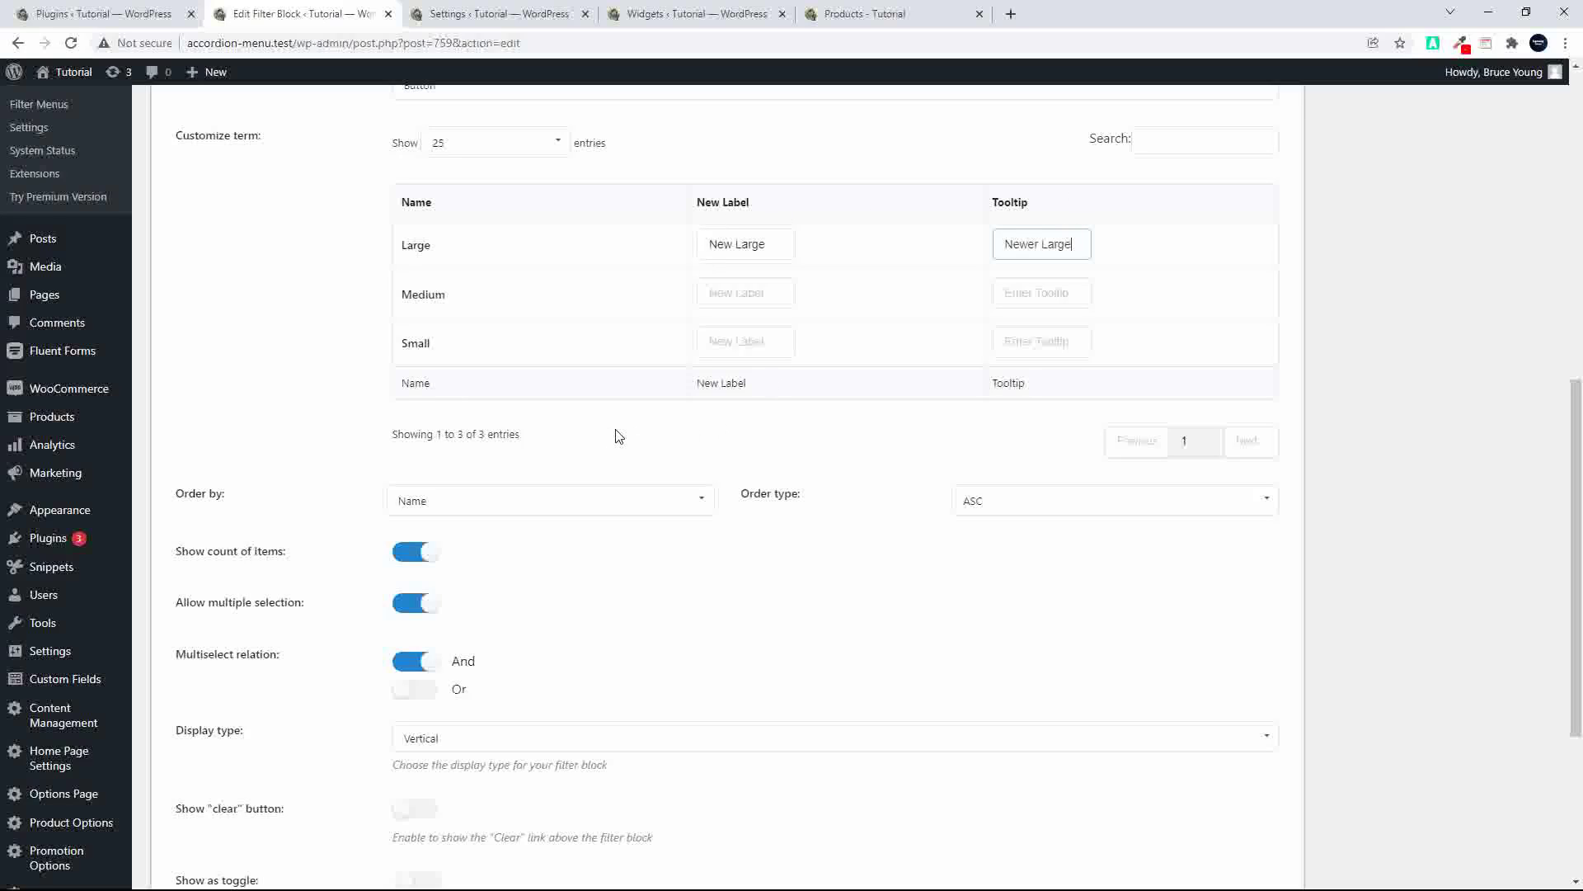
- Set the Size filter block's display type to Horizontal
scroll(607, 461, "down", 1)
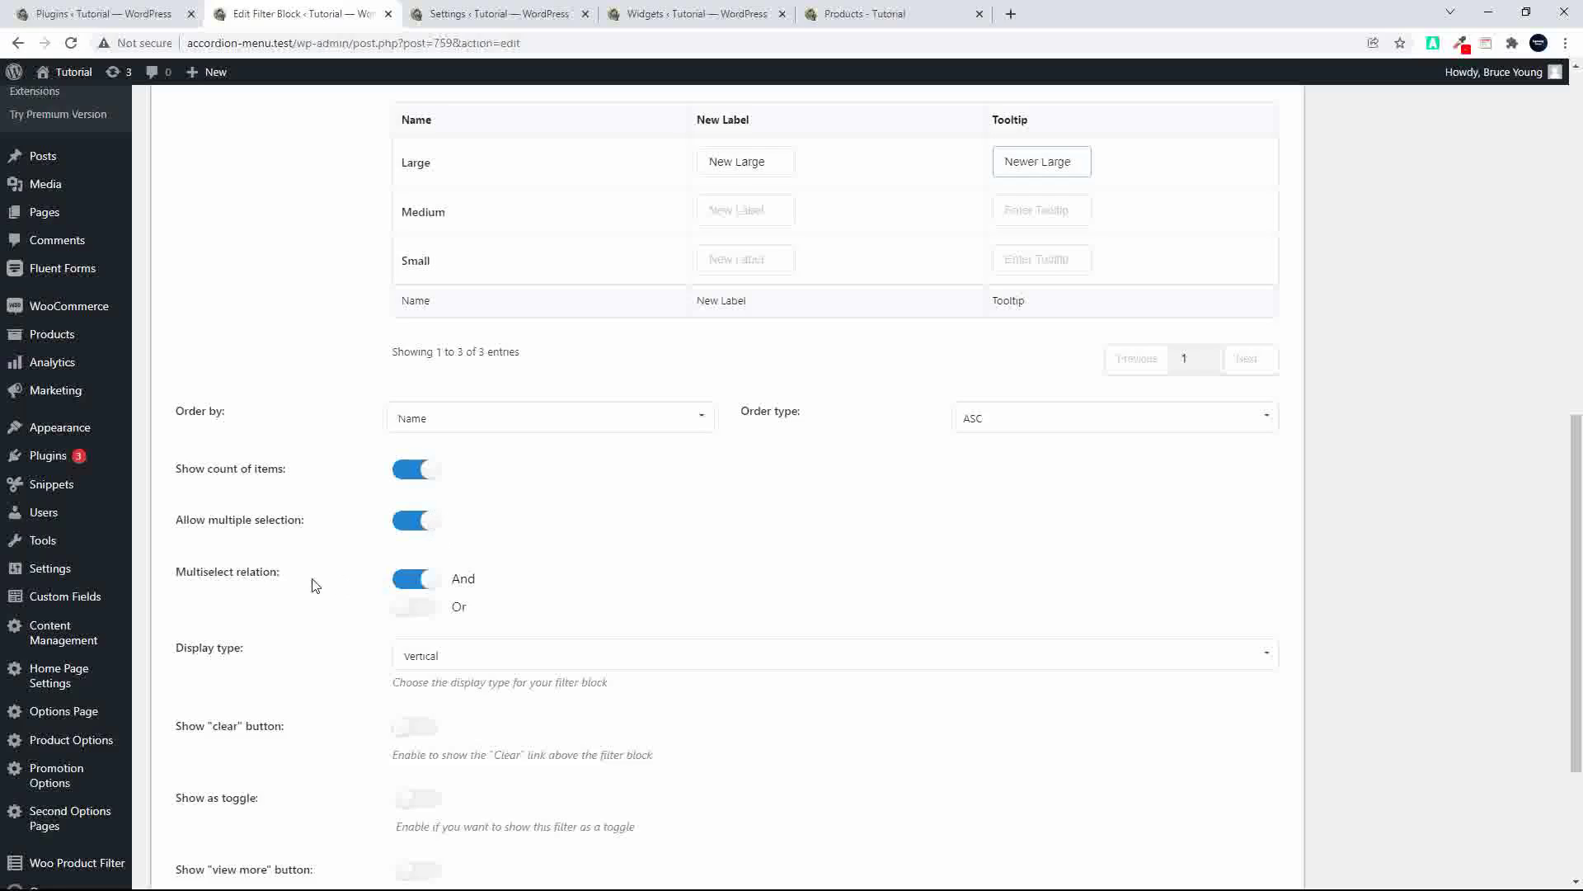
scroll(624, 580, "down", 3)
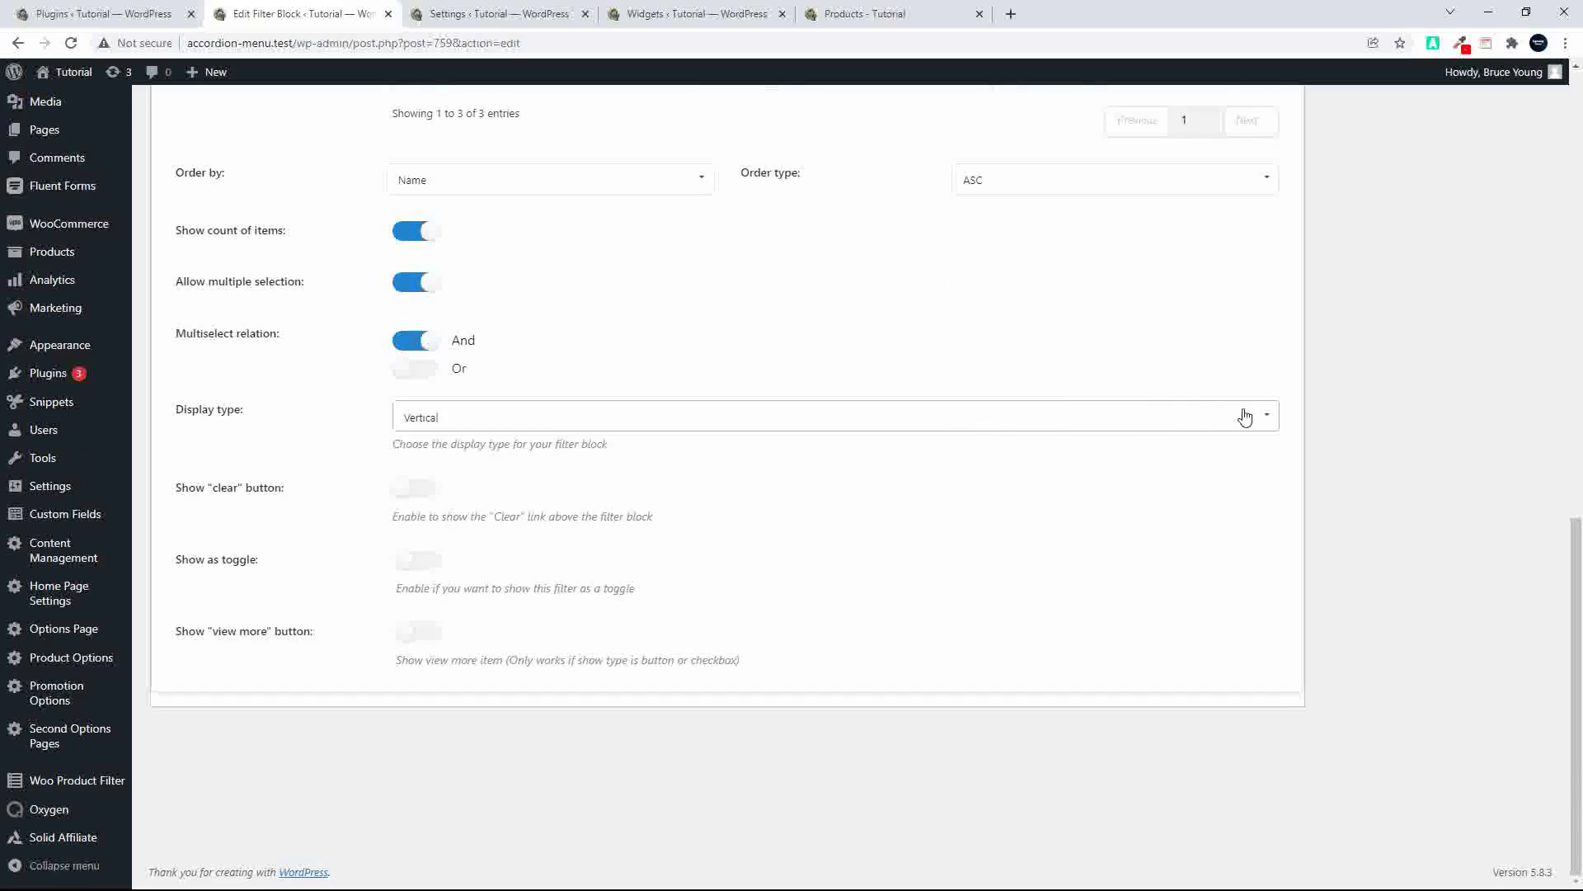
left_click(1247, 416)
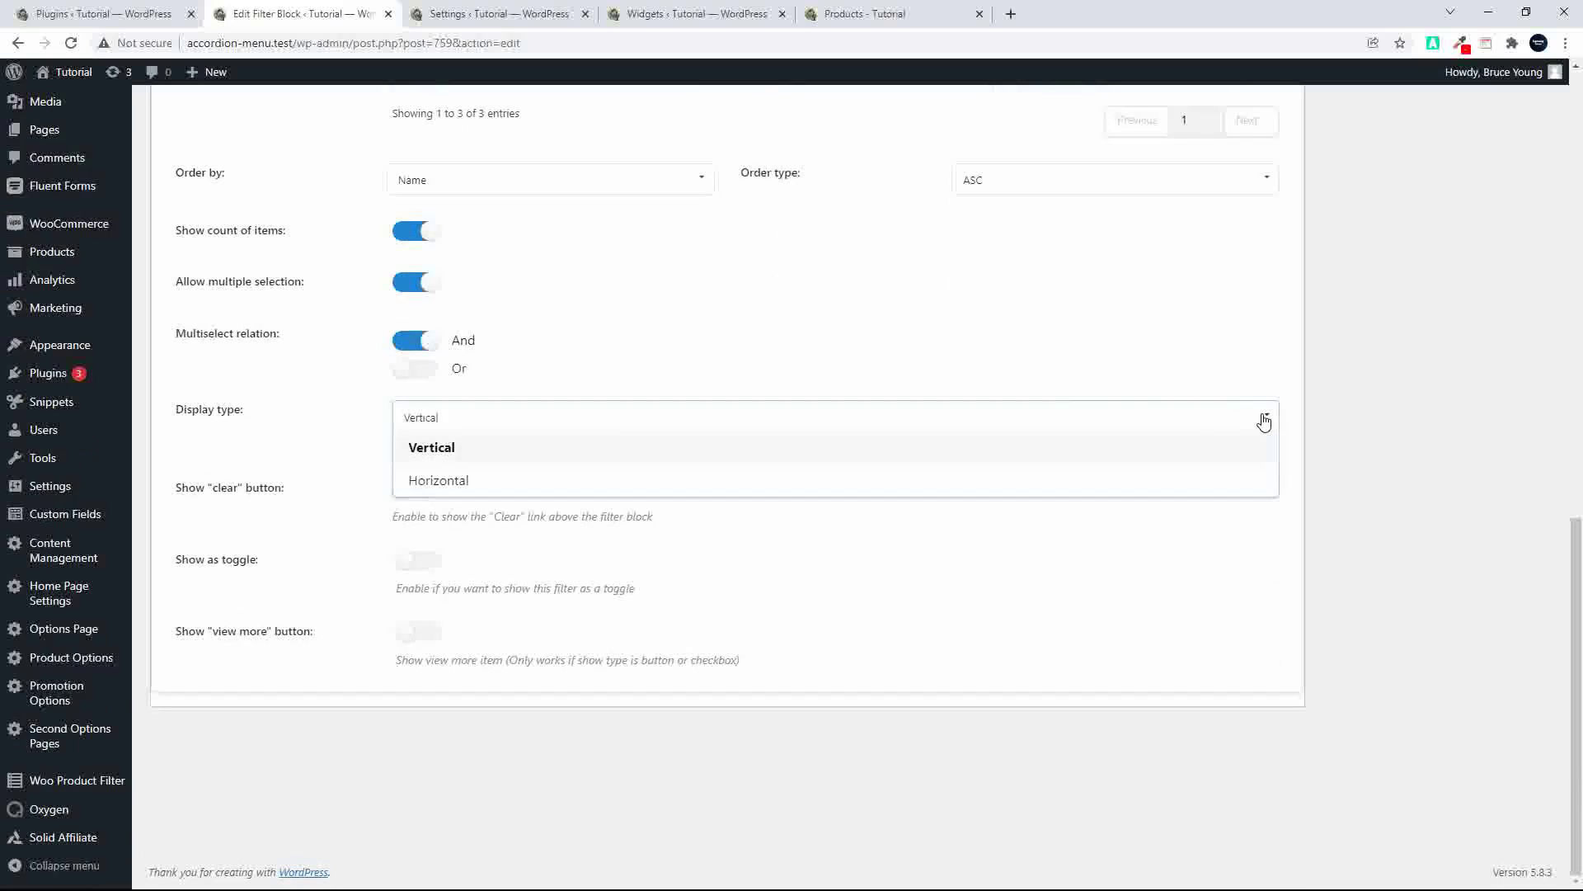
left_click(449, 482)
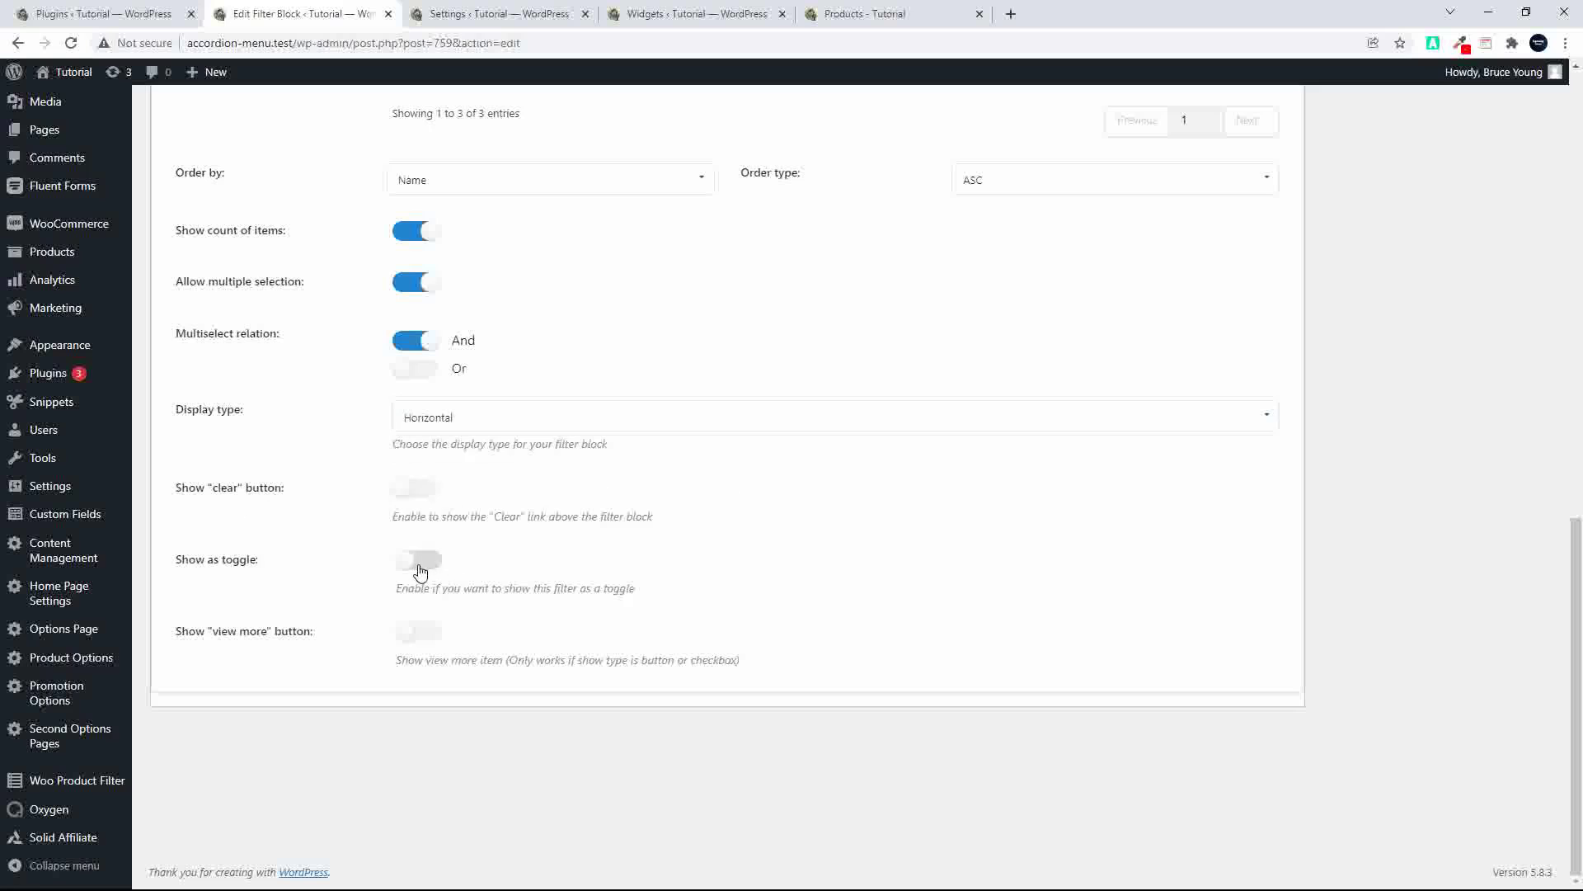
- Update the Size filter block and reload the shop page to check the size filter
scroll(1073, 717, "up", 10)
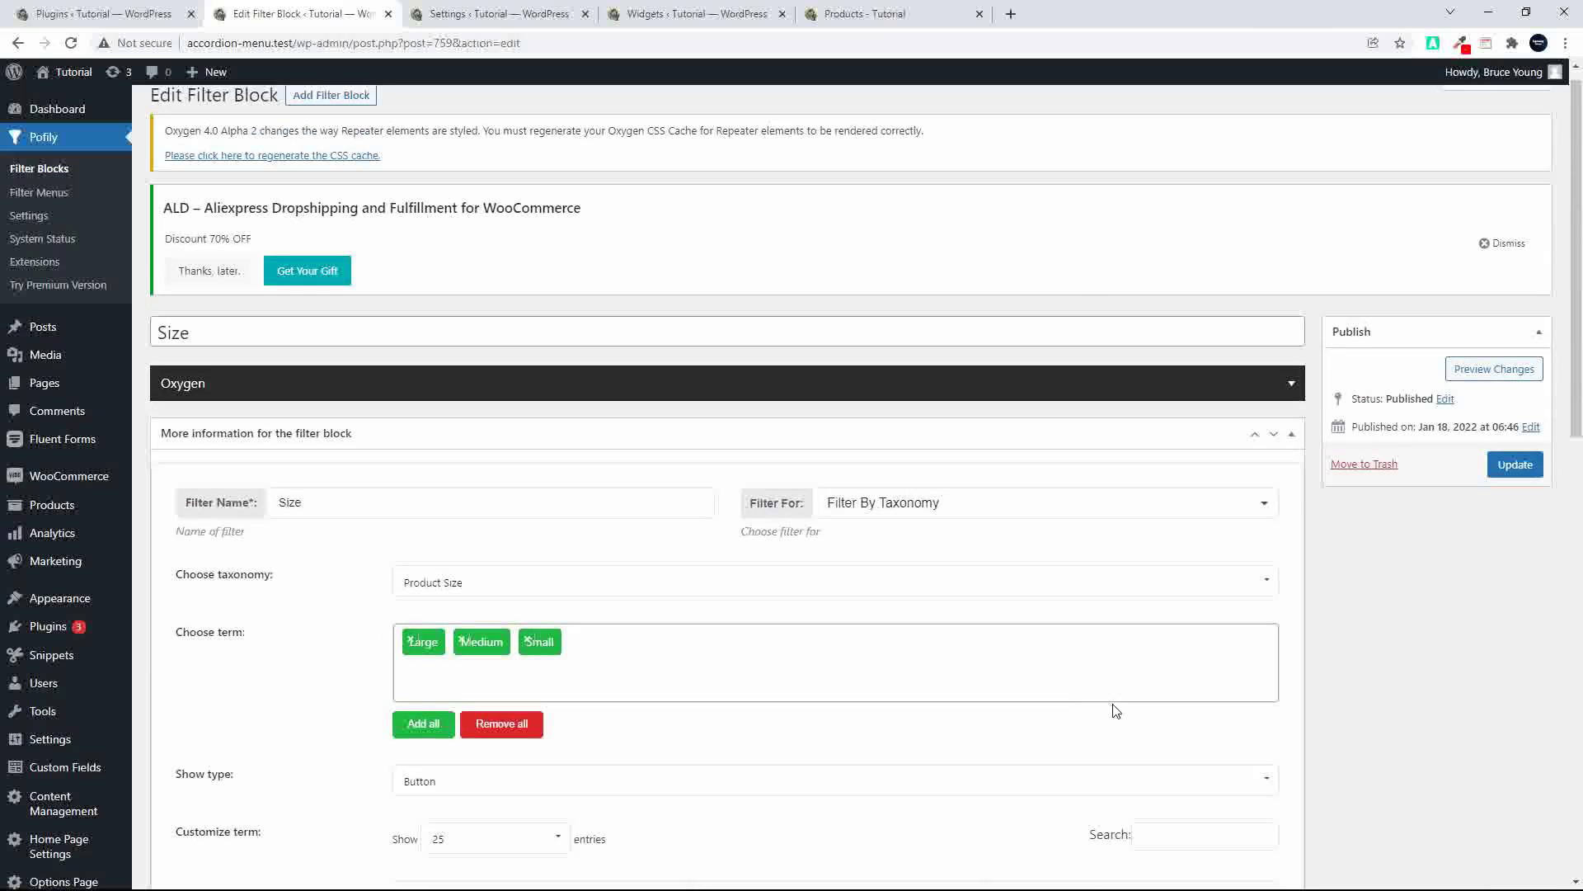
left_click(1510, 468)
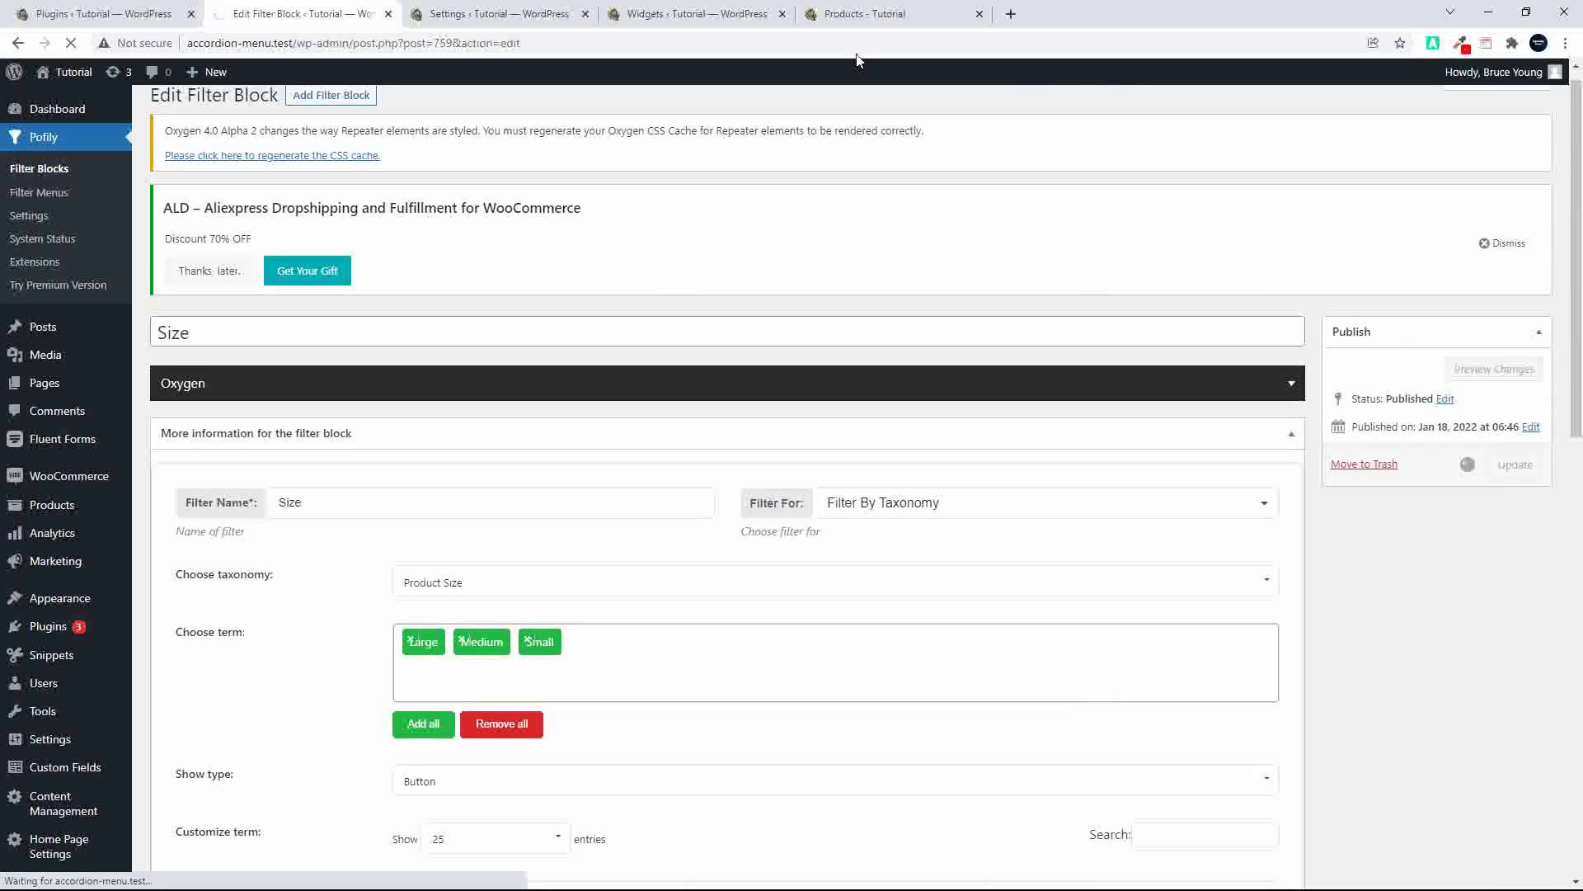
left_click(856, 27)
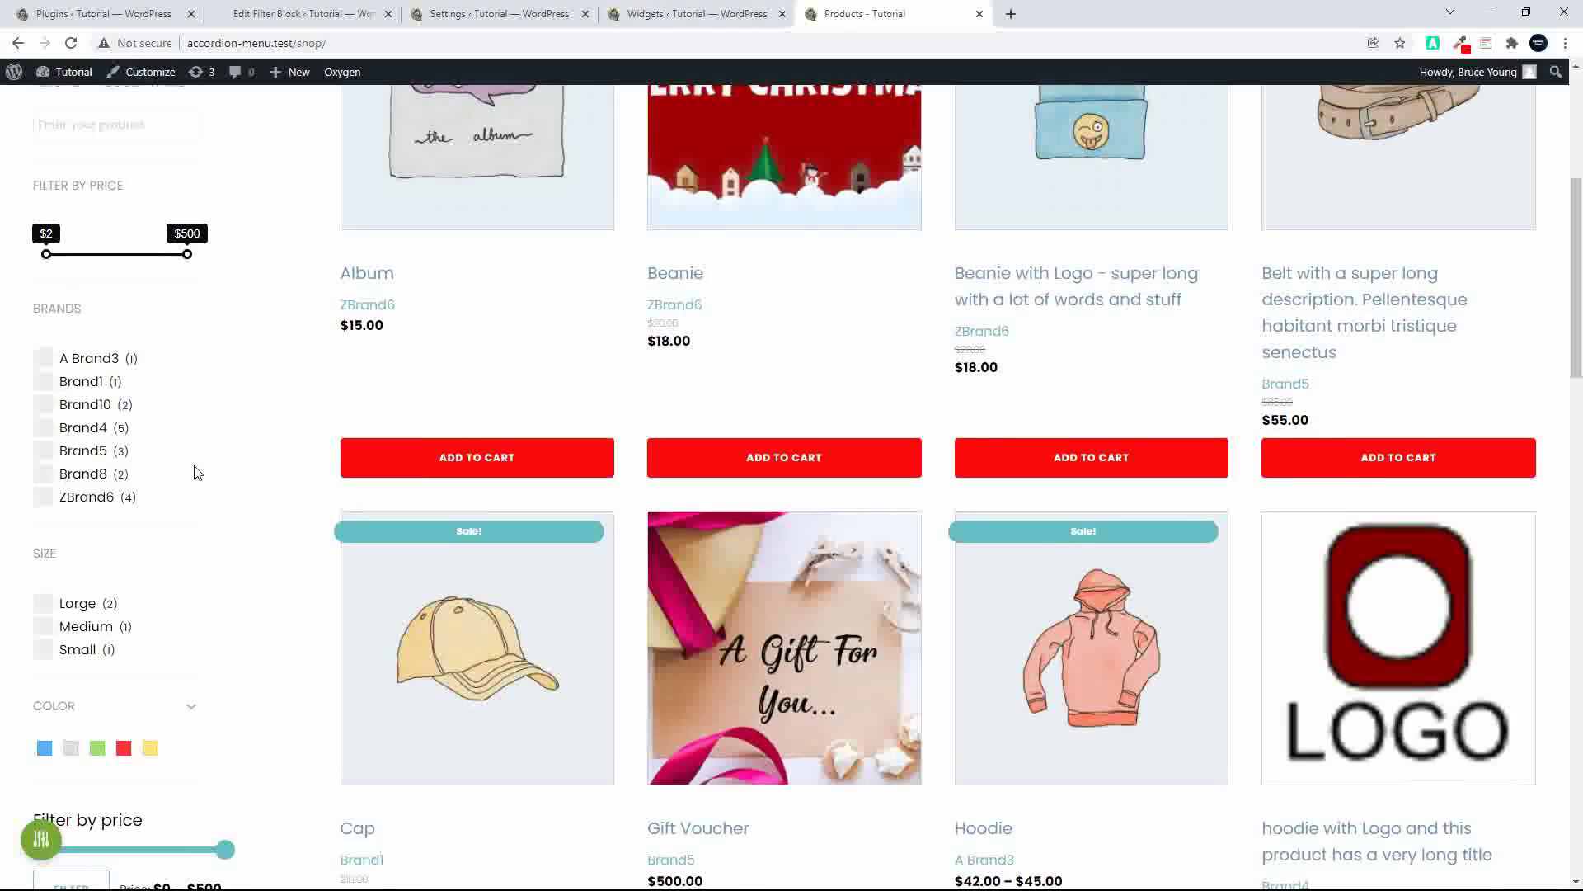
left_click(70, 43)
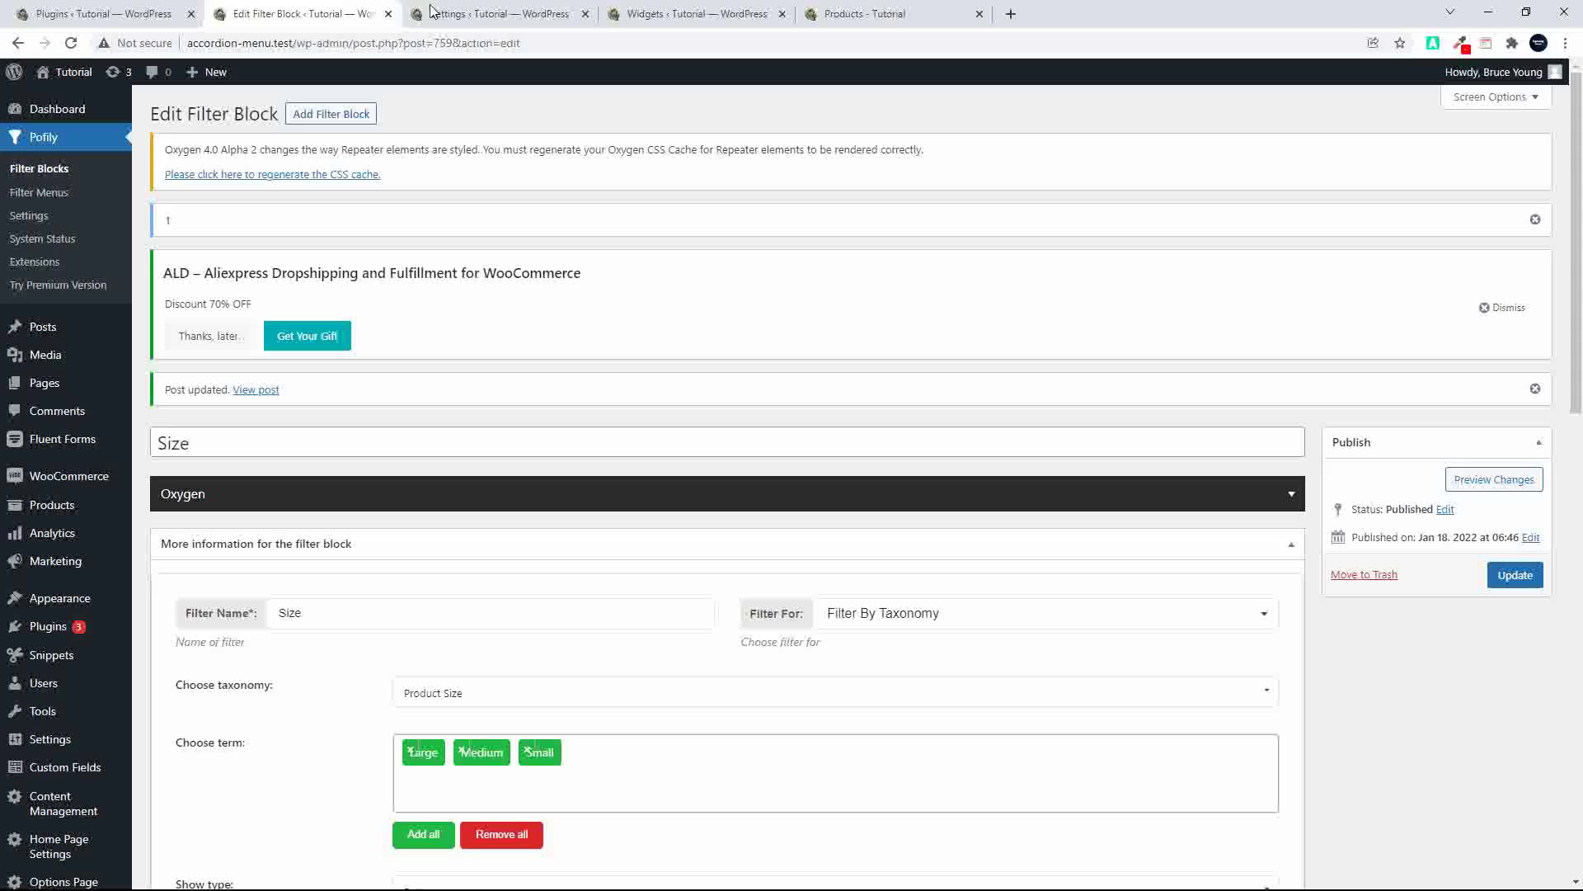
- Back in the Size filter block editor, clear the Large term's new label and tooltip
left_click(338, 13)
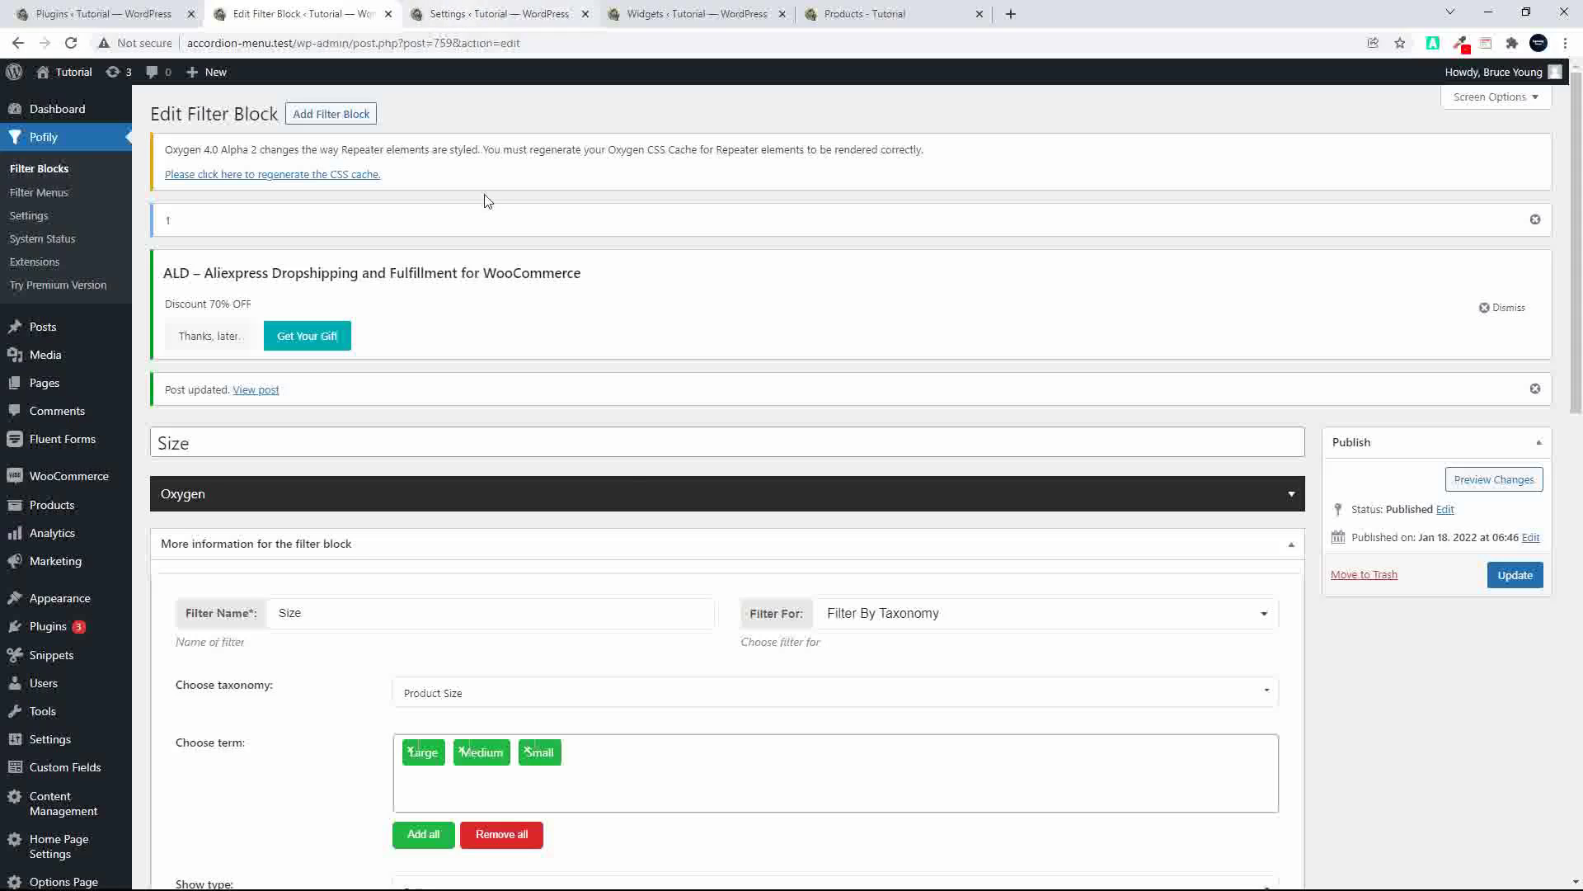
scroll(629, 524, "down", 6)
scroll(742, 531, "down", 1)
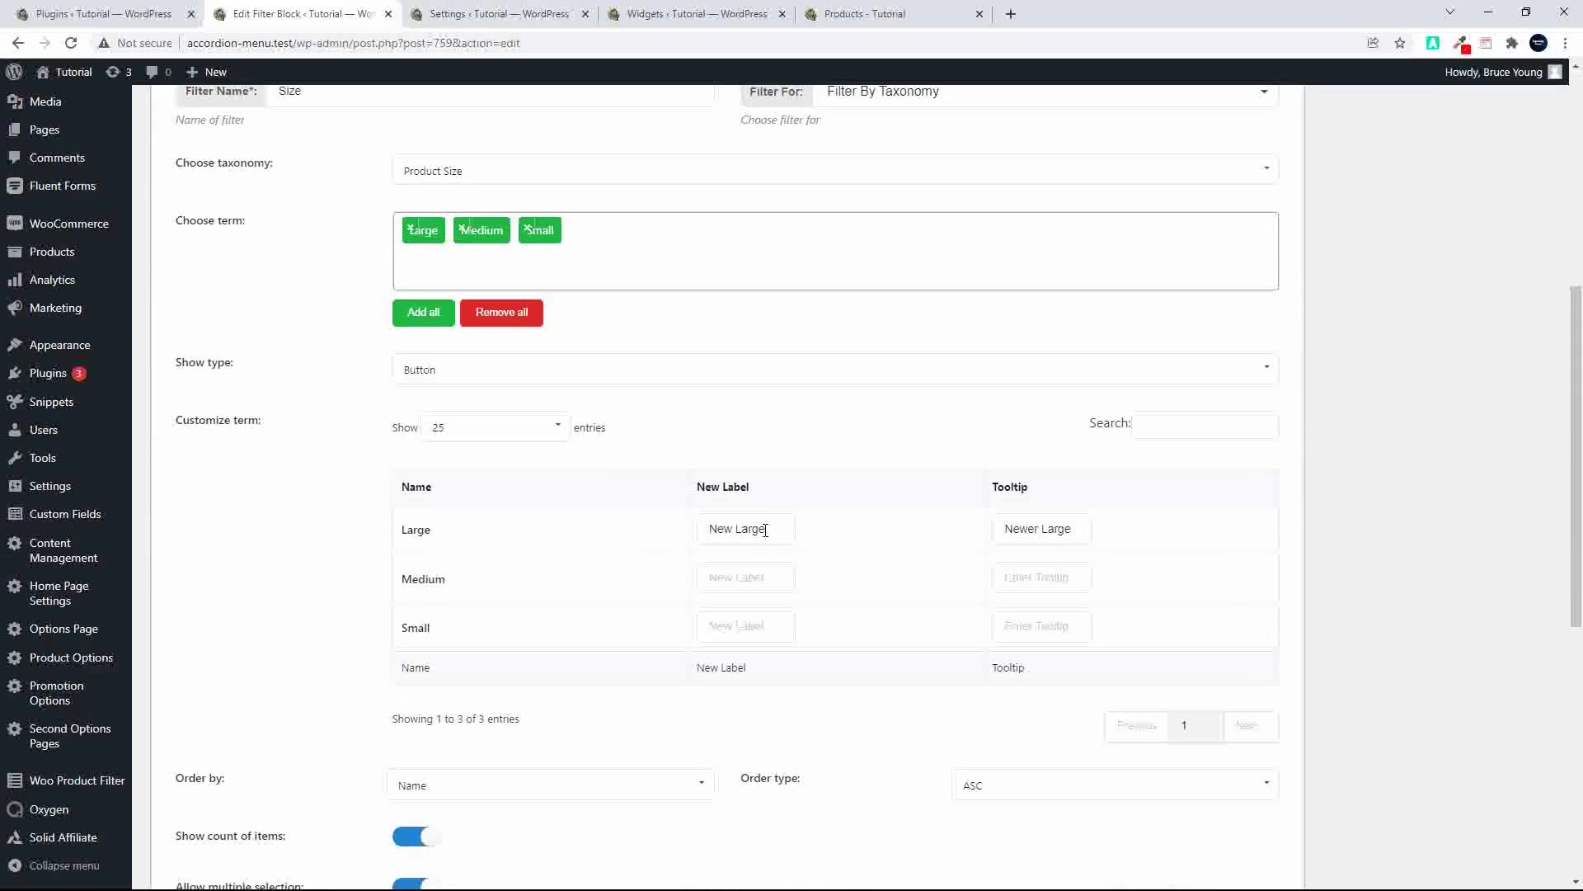
left_click_drag(775, 527, 702, 527)
key("BackSpace")
left_click_drag(1078, 528, 1003, 528)
key("BackSpace")
scroll(746, 569, "down", 6)
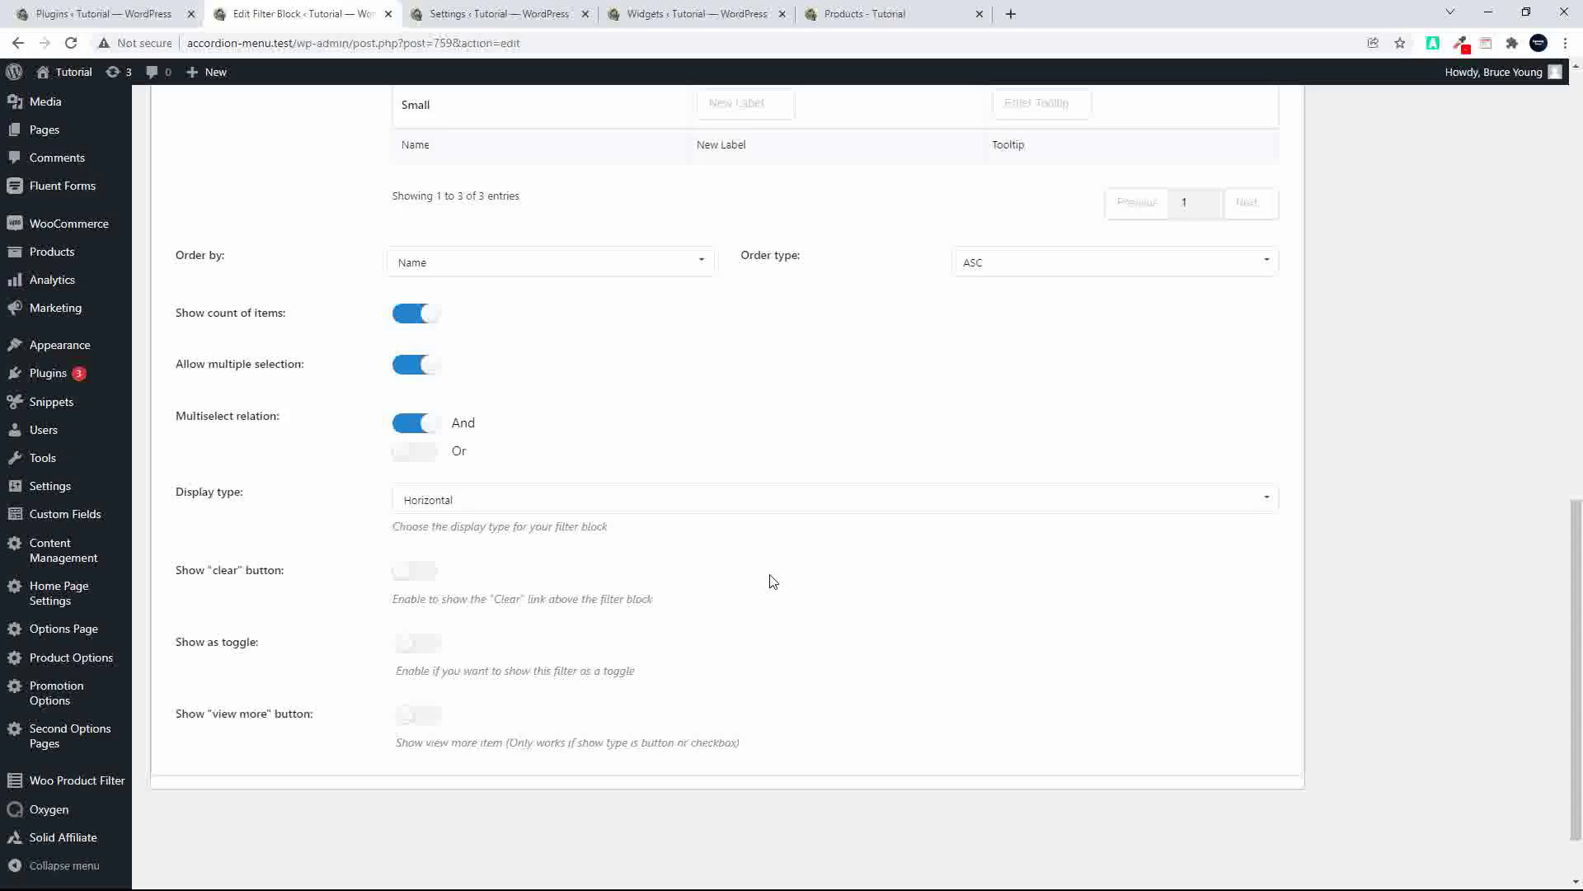
- Change the Size filter block's display type back to vertical and update the block
left_click(1035, 498)
left_click(498, 536)
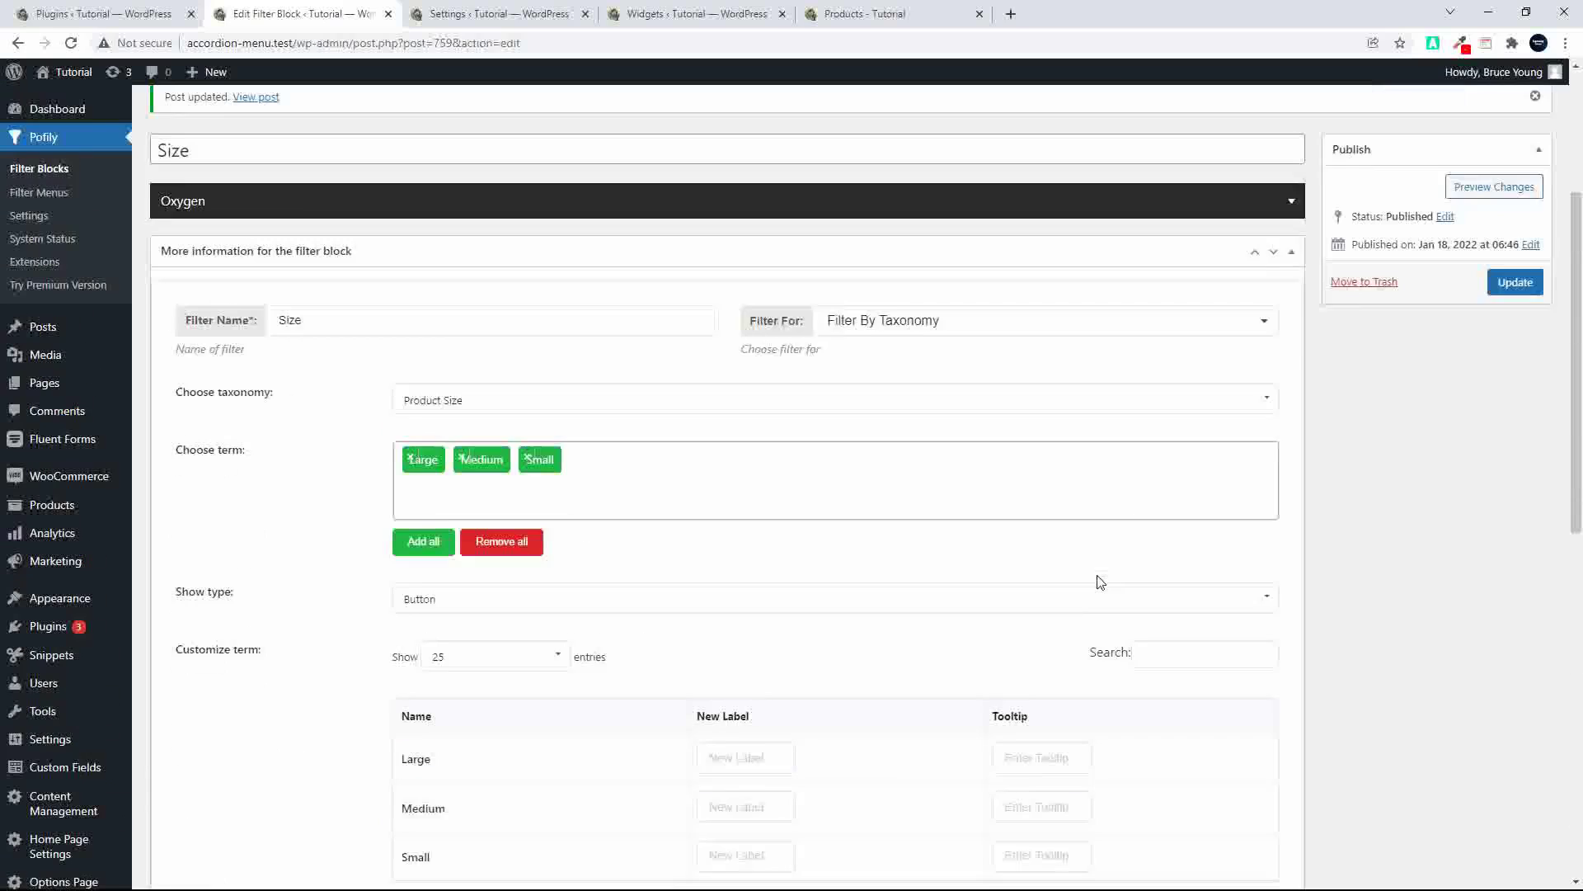
left_click(1517, 575)
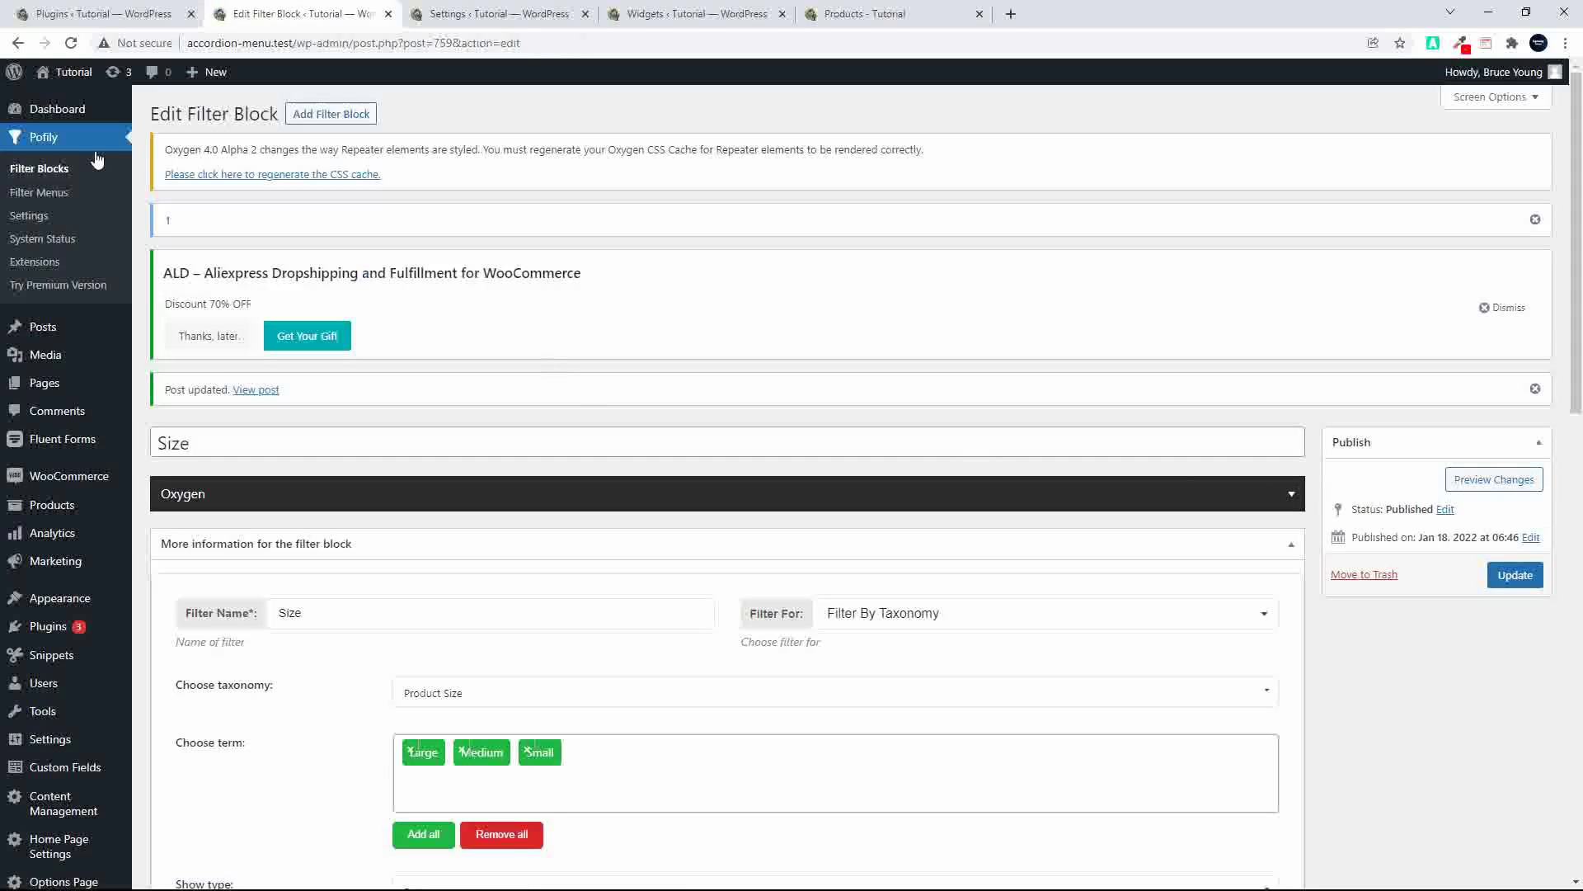
- In Pofily's general settings, set the active filters labels position to Before filters (default) and save the settings
left_click(56, 170)
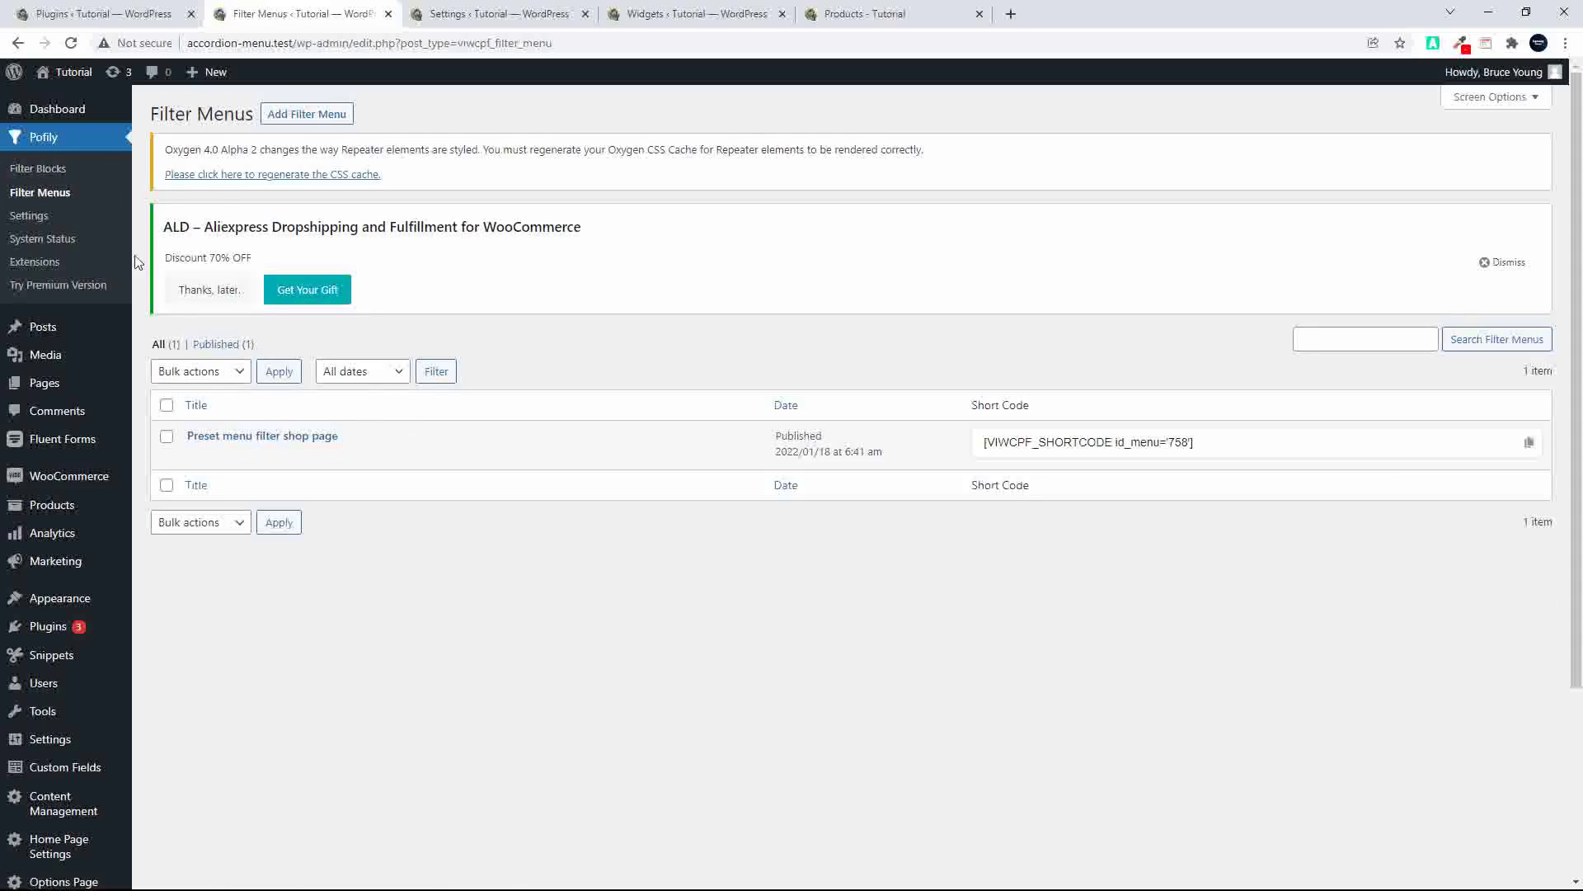
left_click(37, 219)
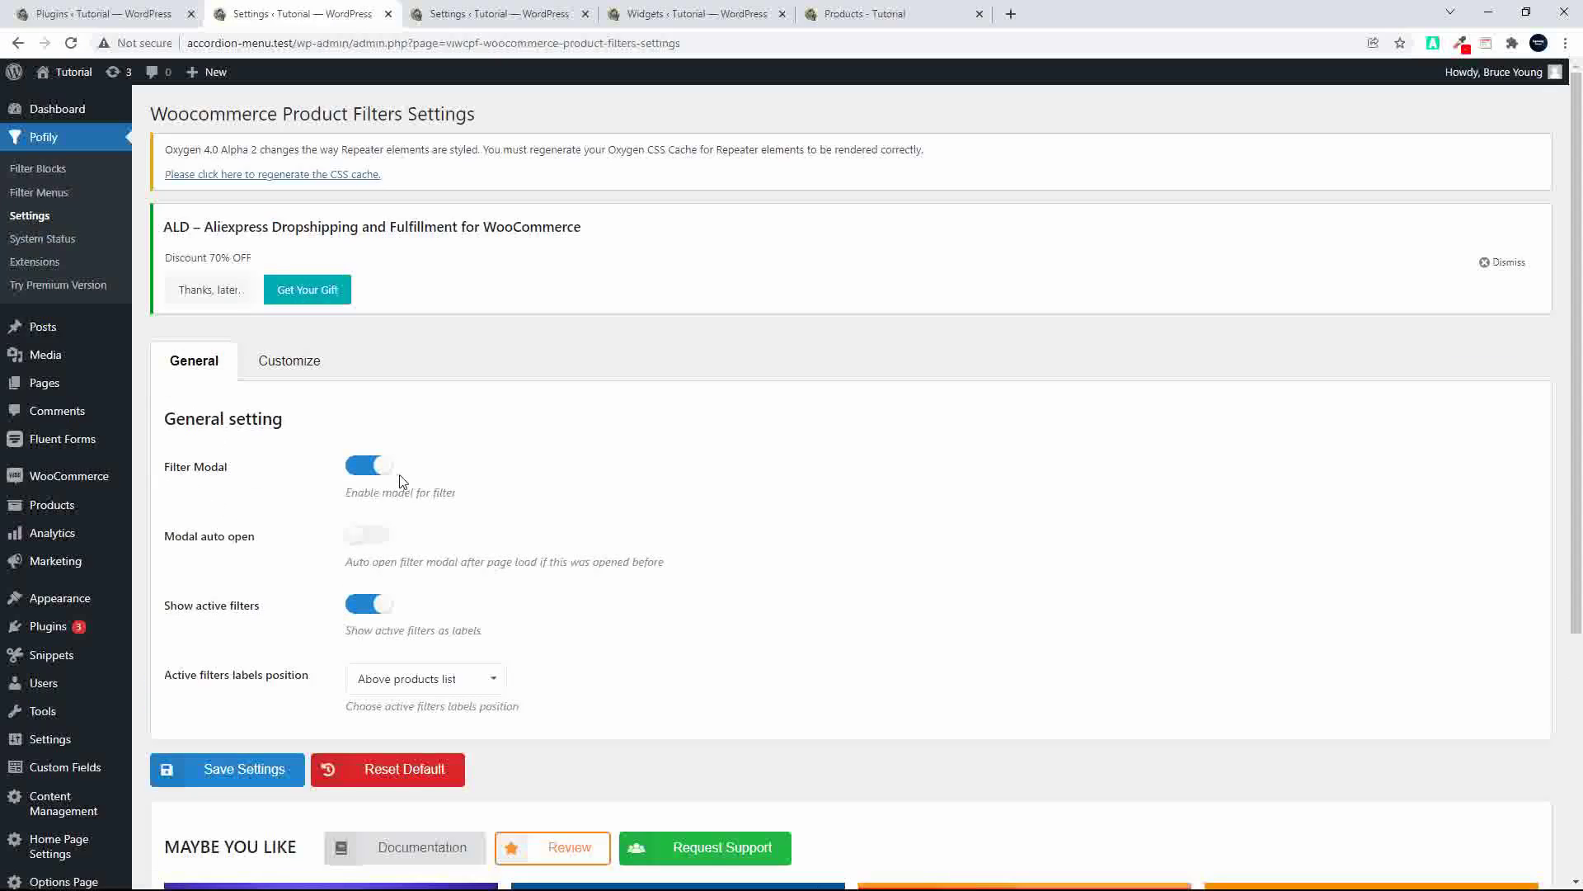
scroll(521, 514, "down", 1)
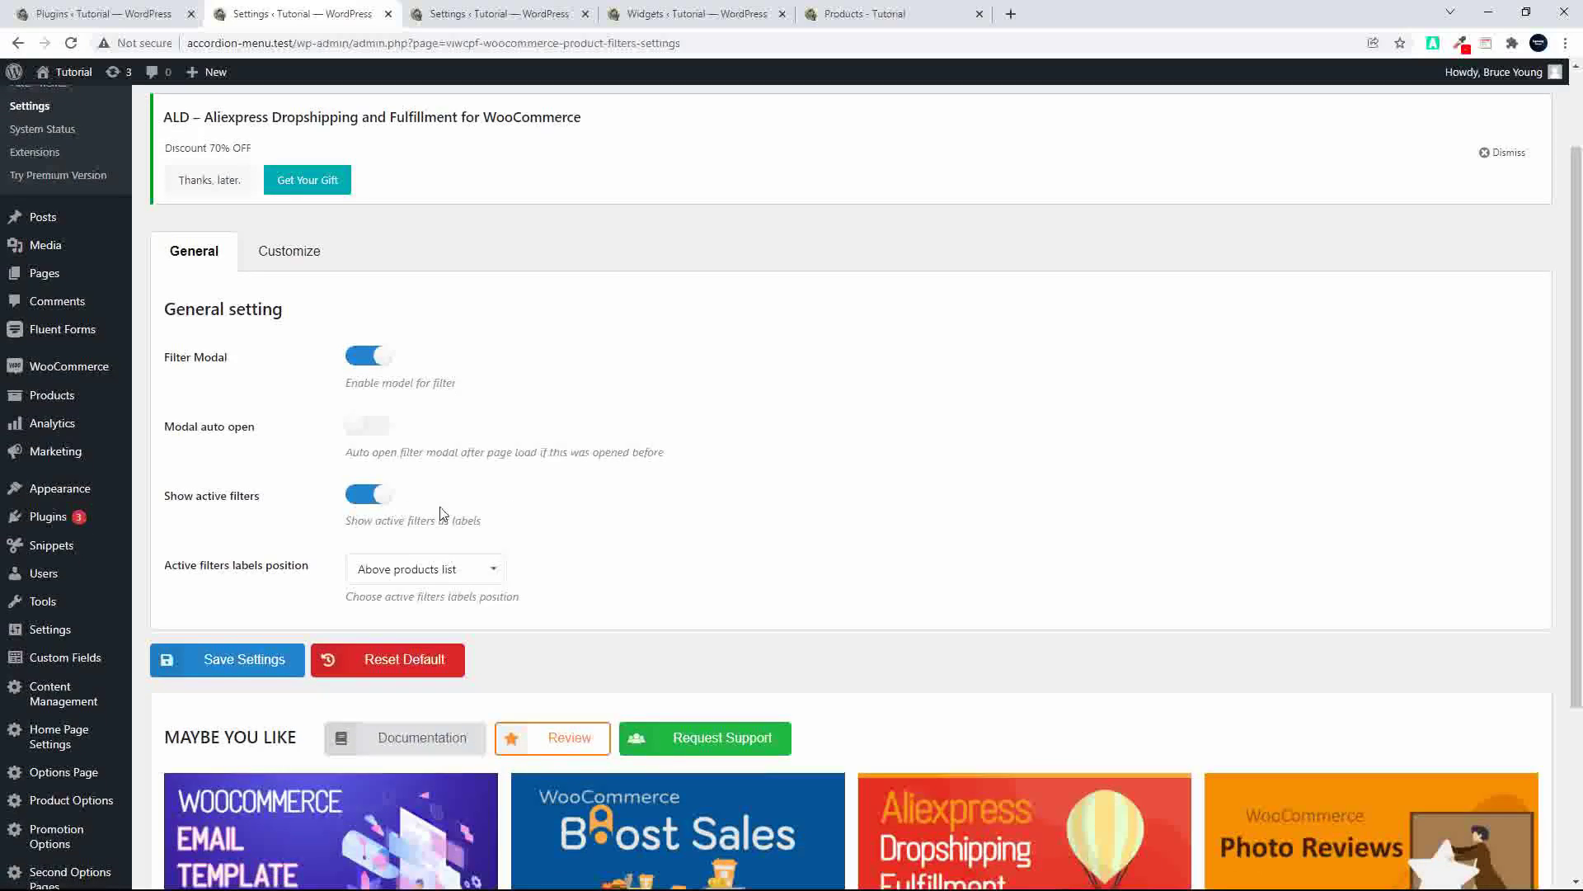
left_click(459, 571)
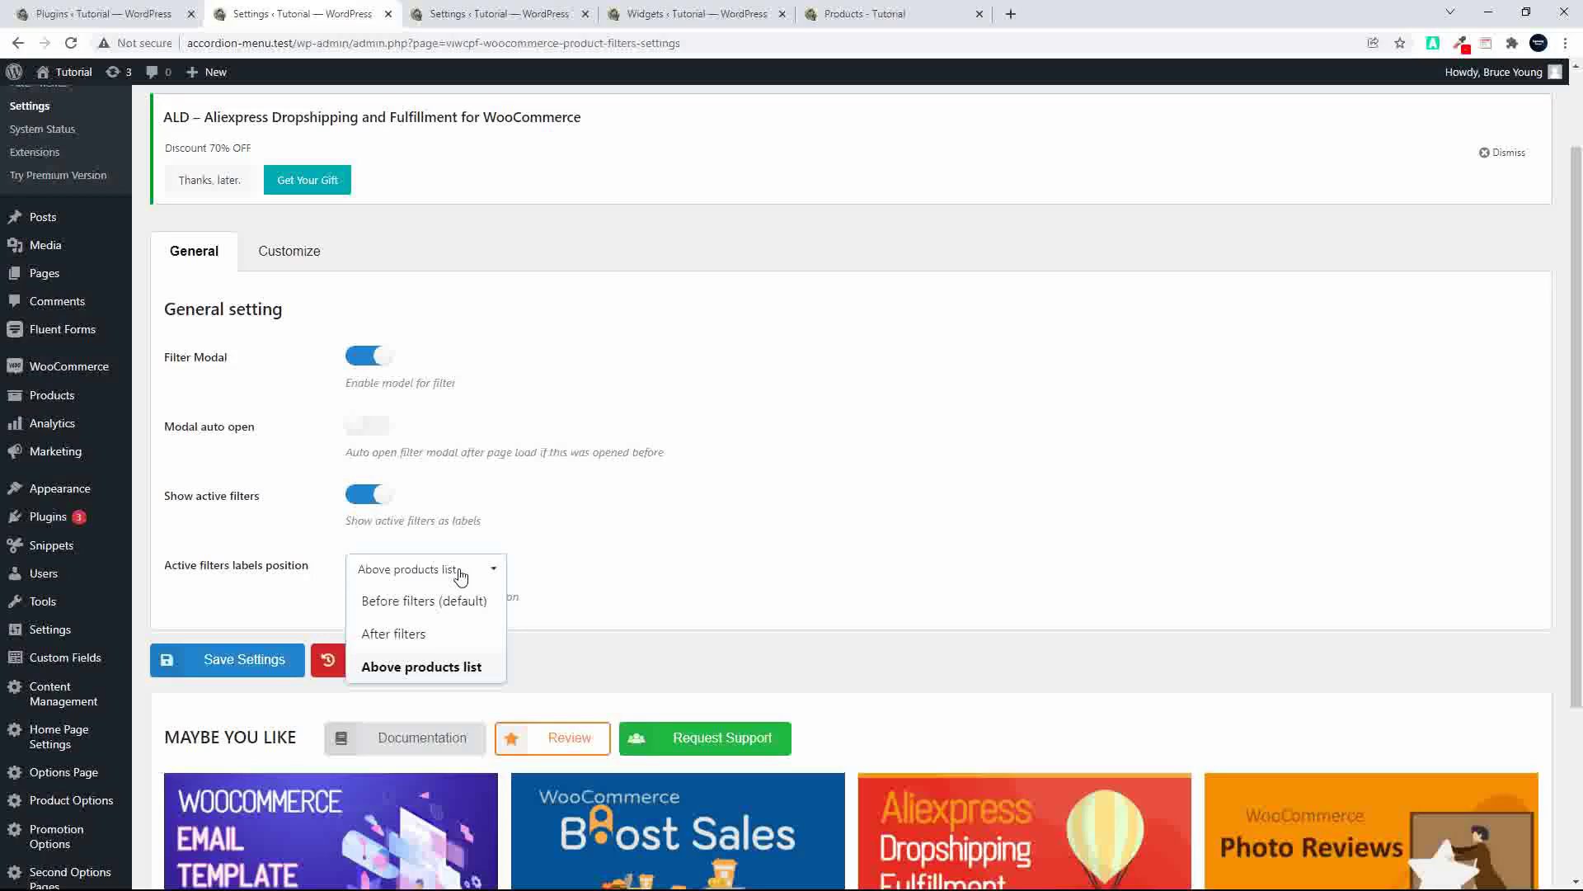
left_click(423, 610)
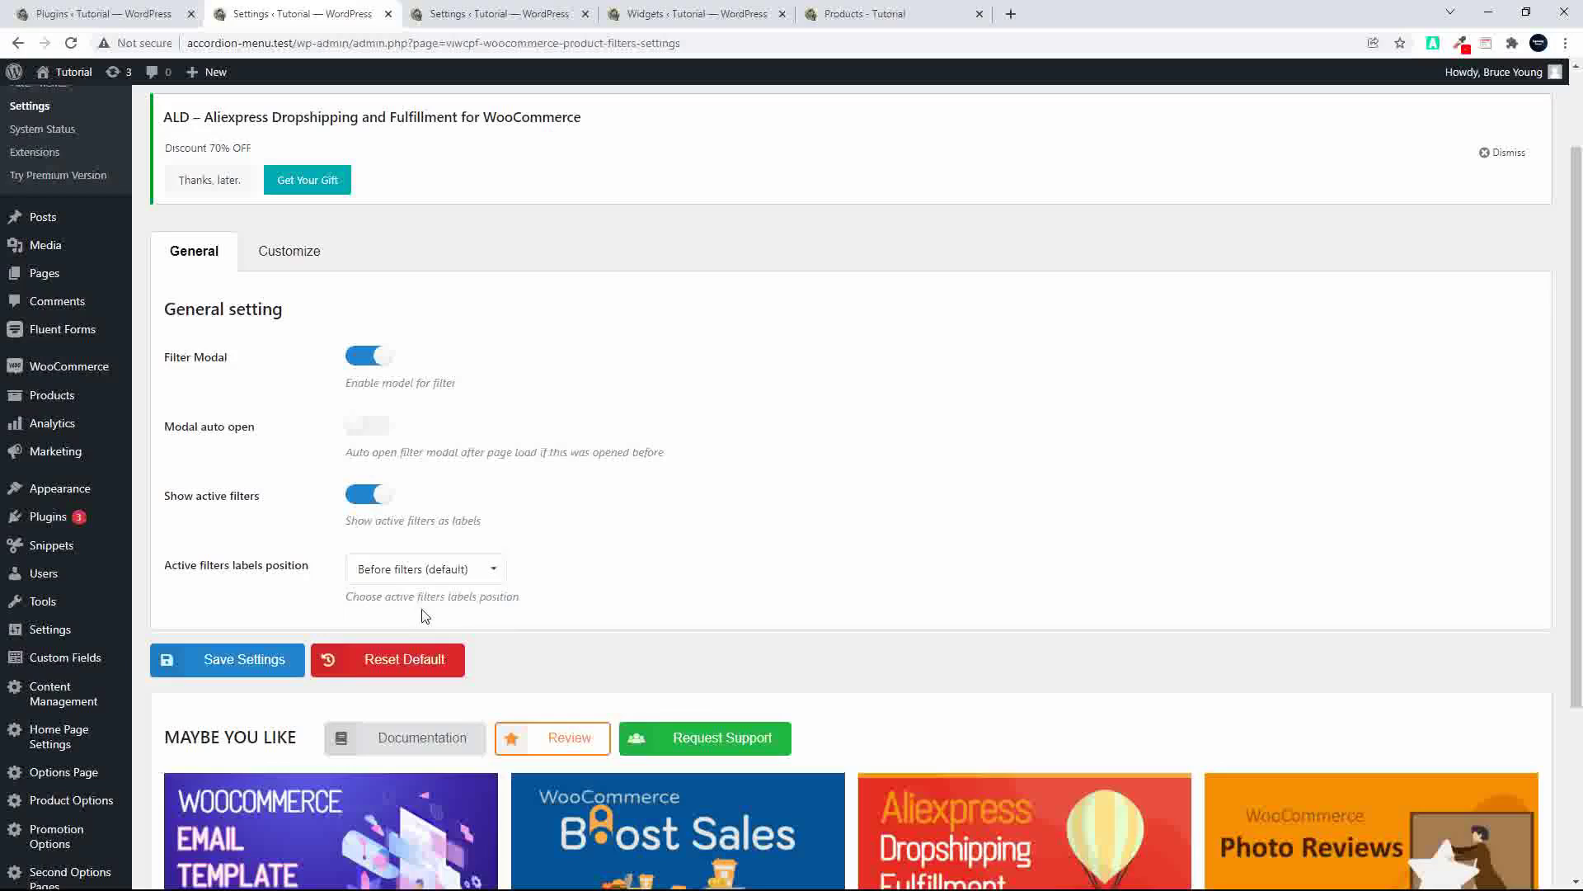
left_click(228, 664)
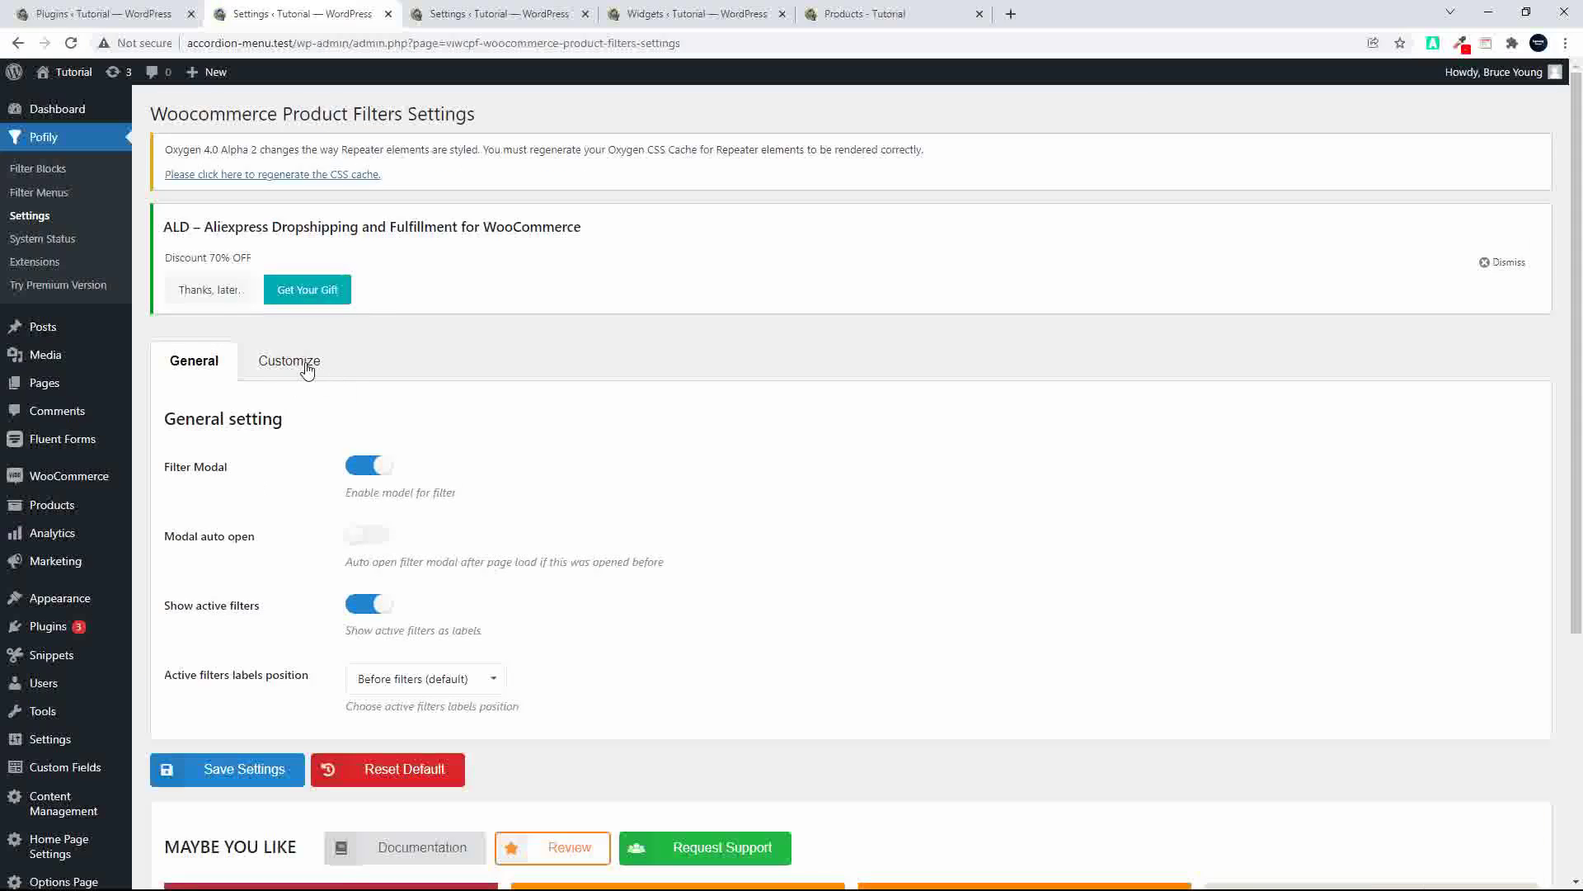
- In Pofily's customize settings, set the modal icon position to Top product loop and save the settings
left_click(288, 361)
scroll(299, 626, "down", 2)
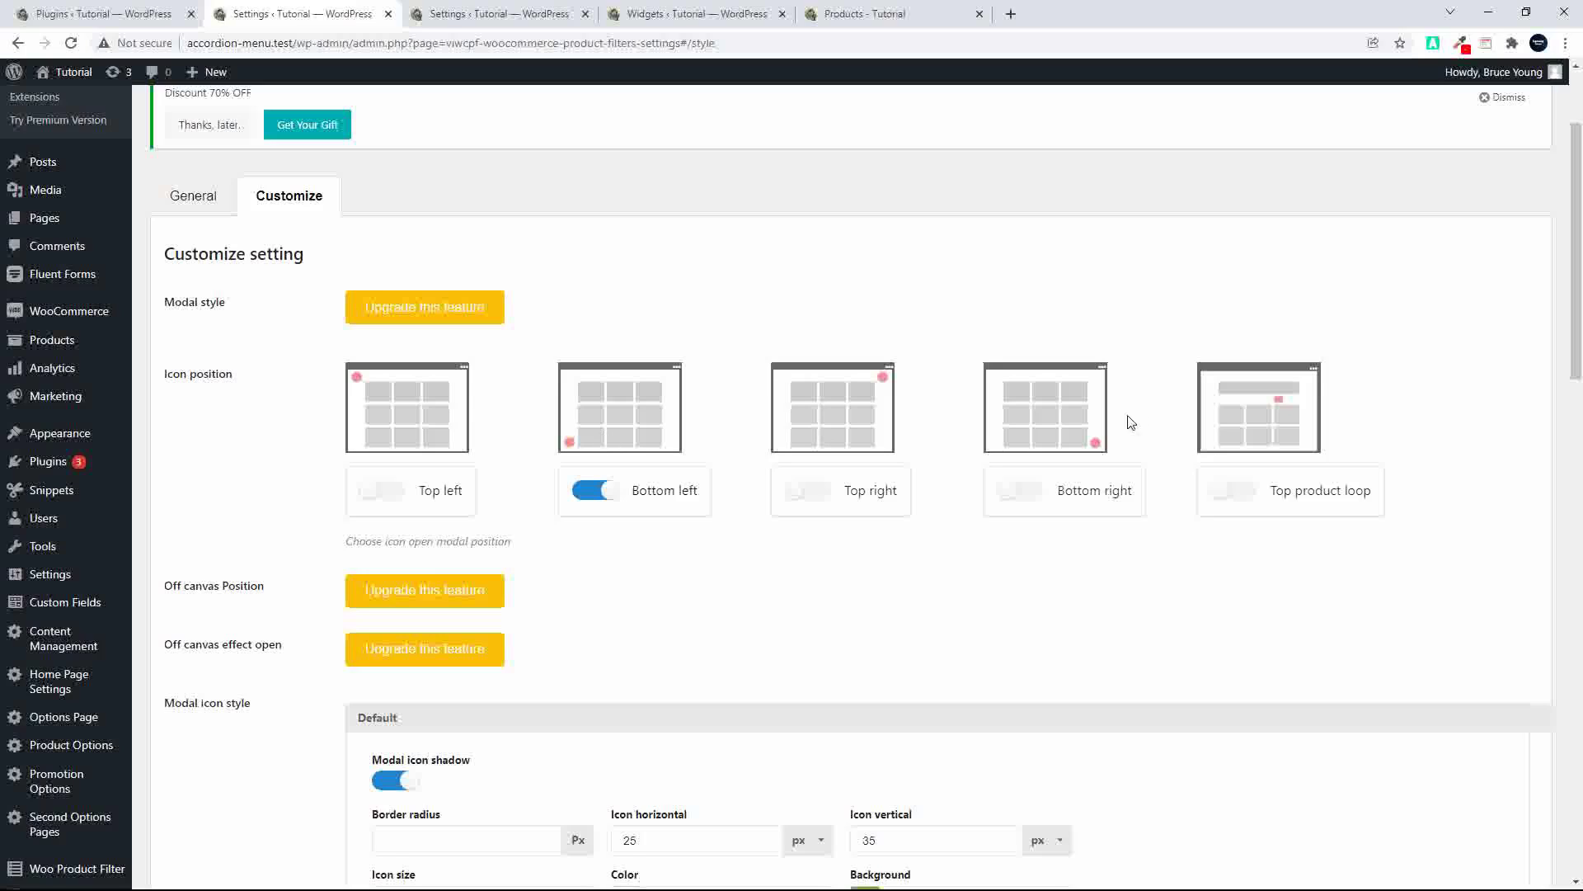
left_click(1230, 495)
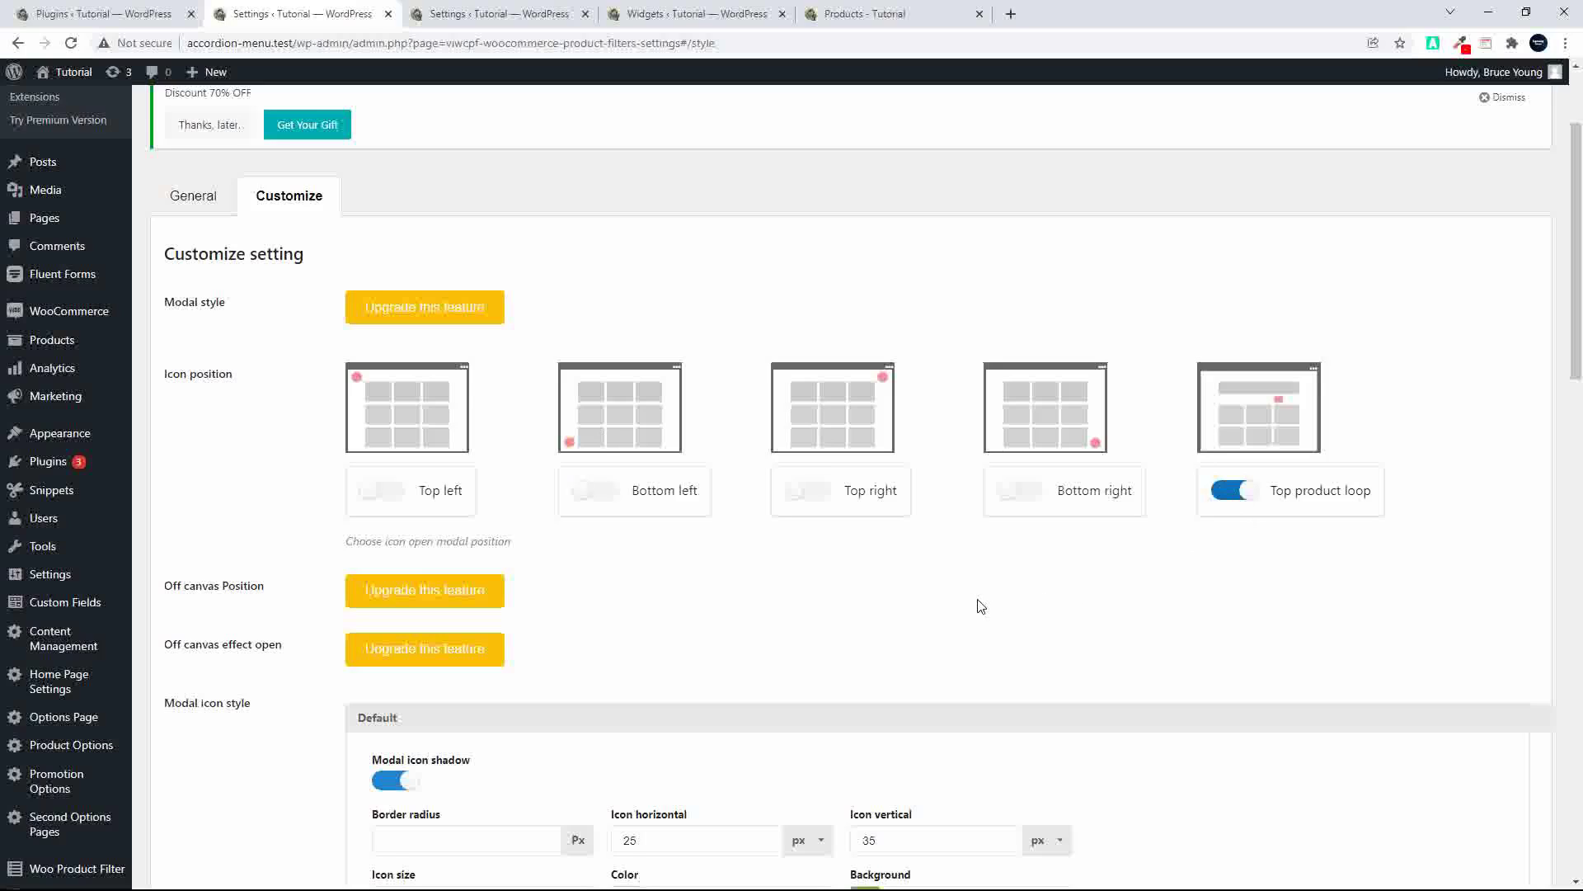
scroll(980, 604, "down", 7)
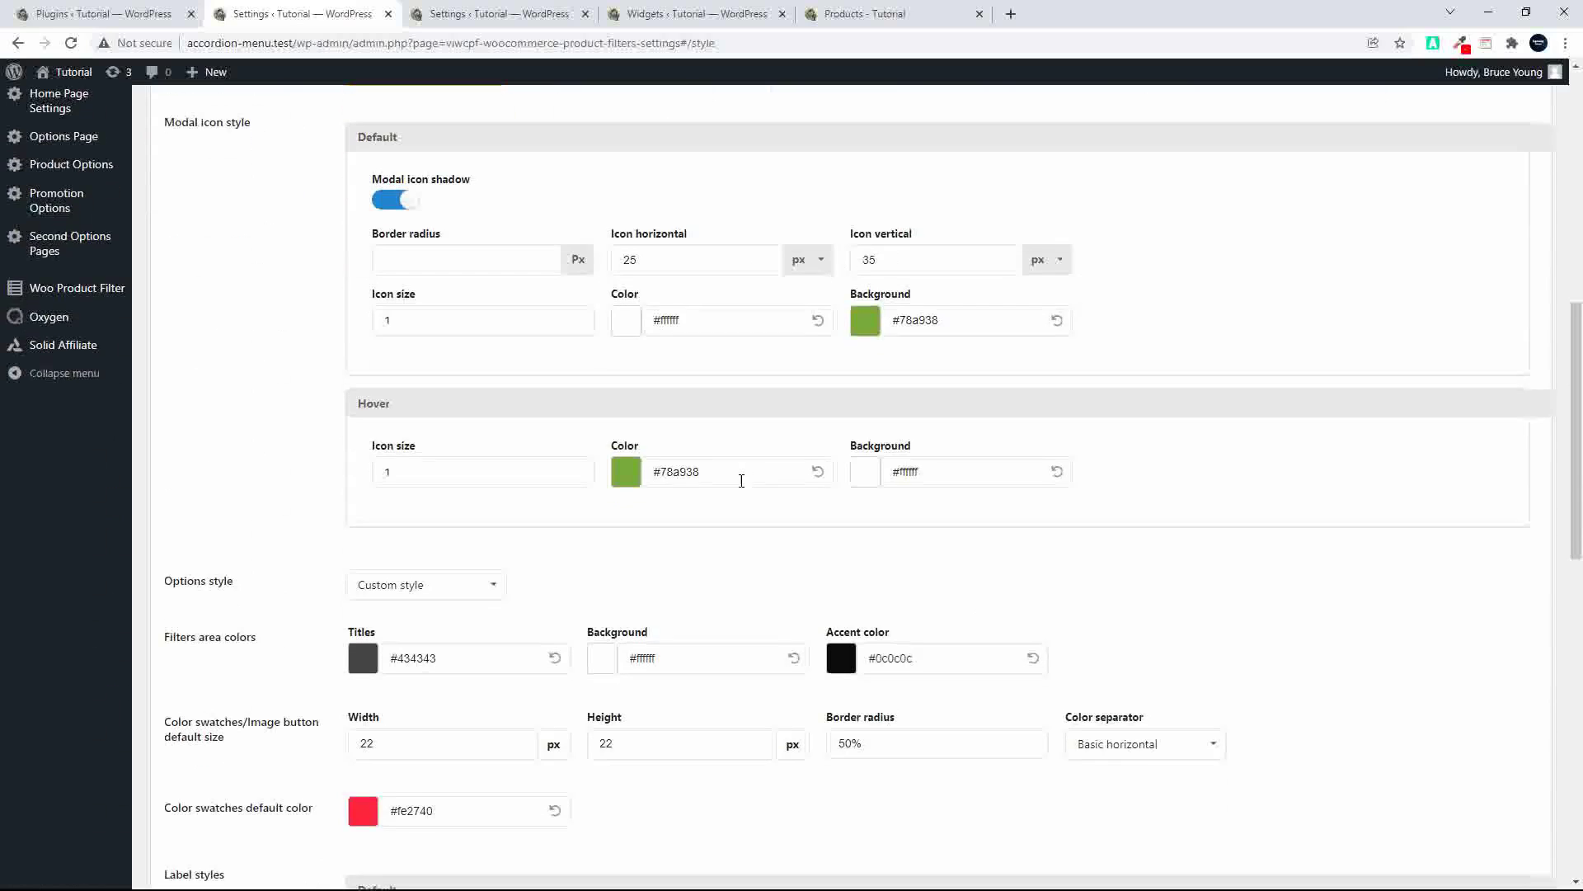
scroll(741, 482, "down", 4)
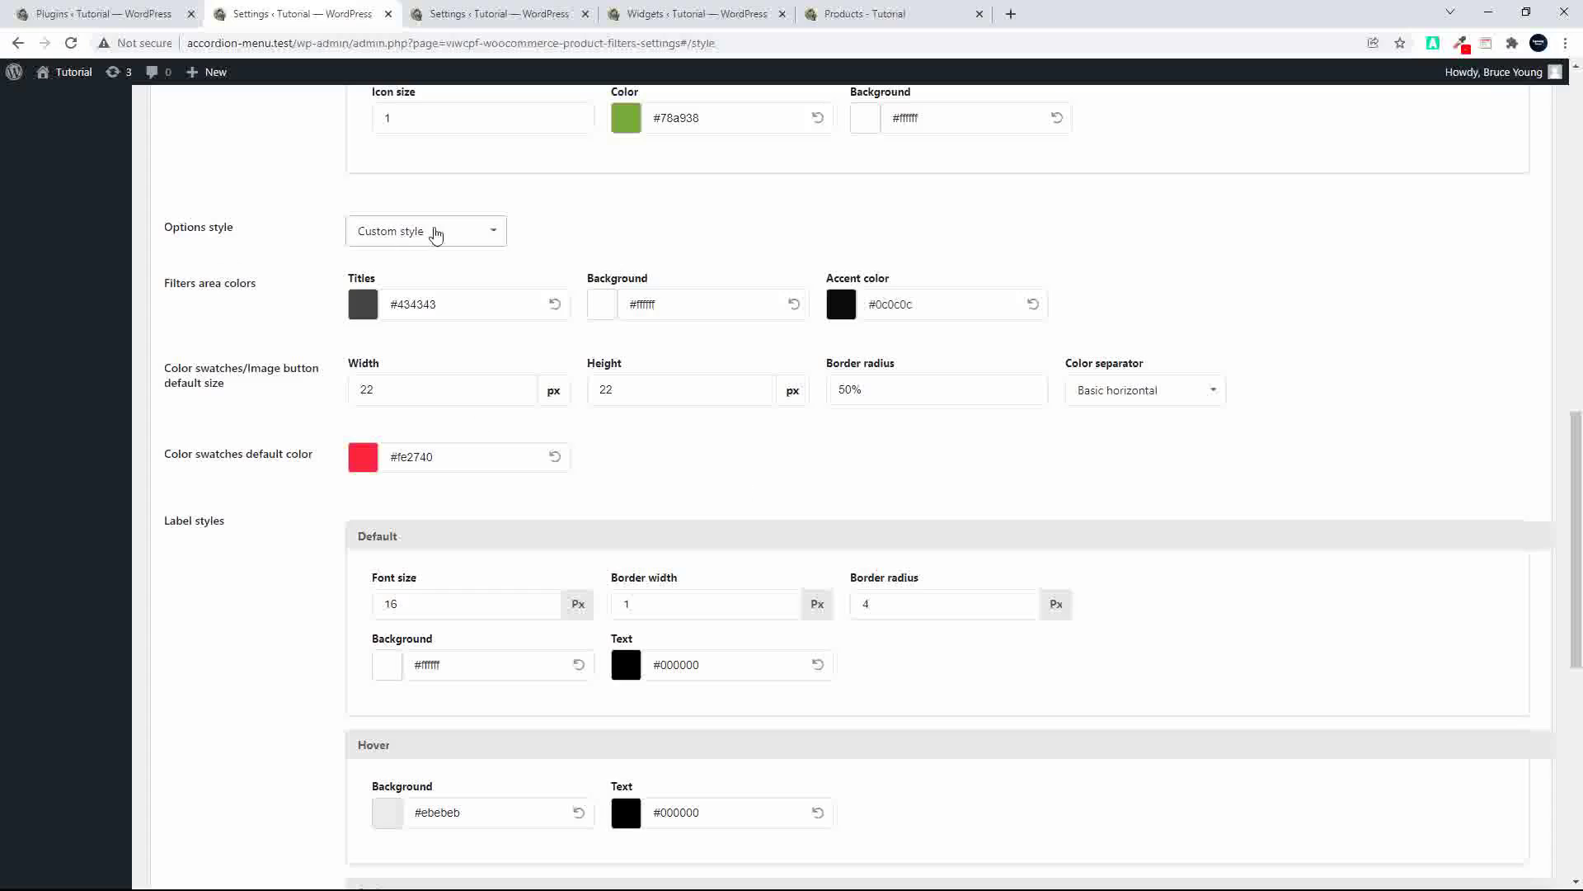
left_click(477, 237)
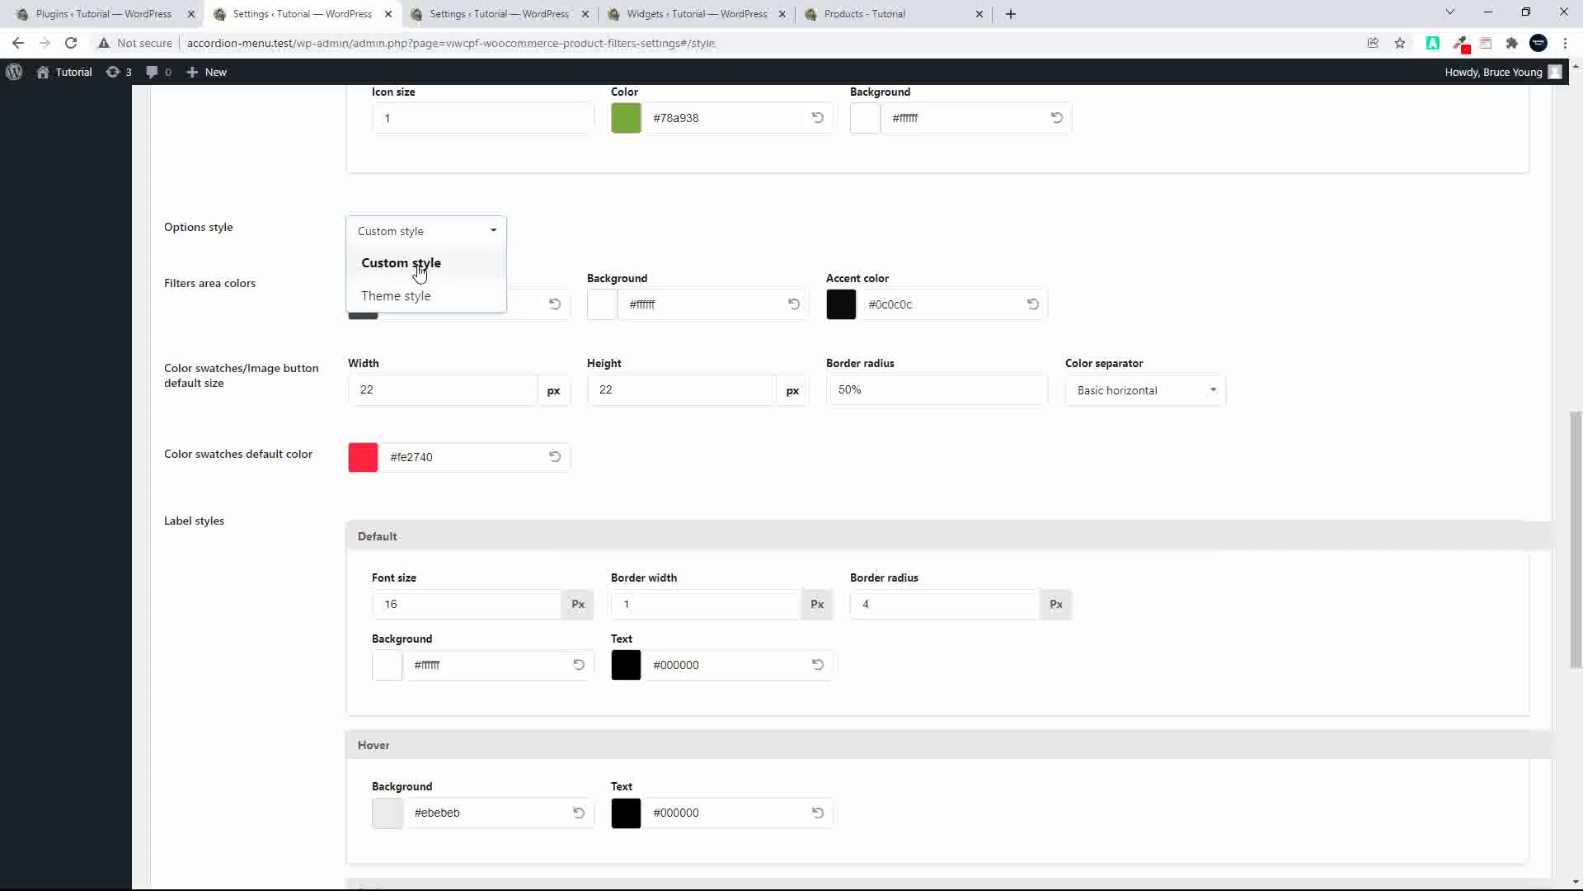
left_click(558, 239)
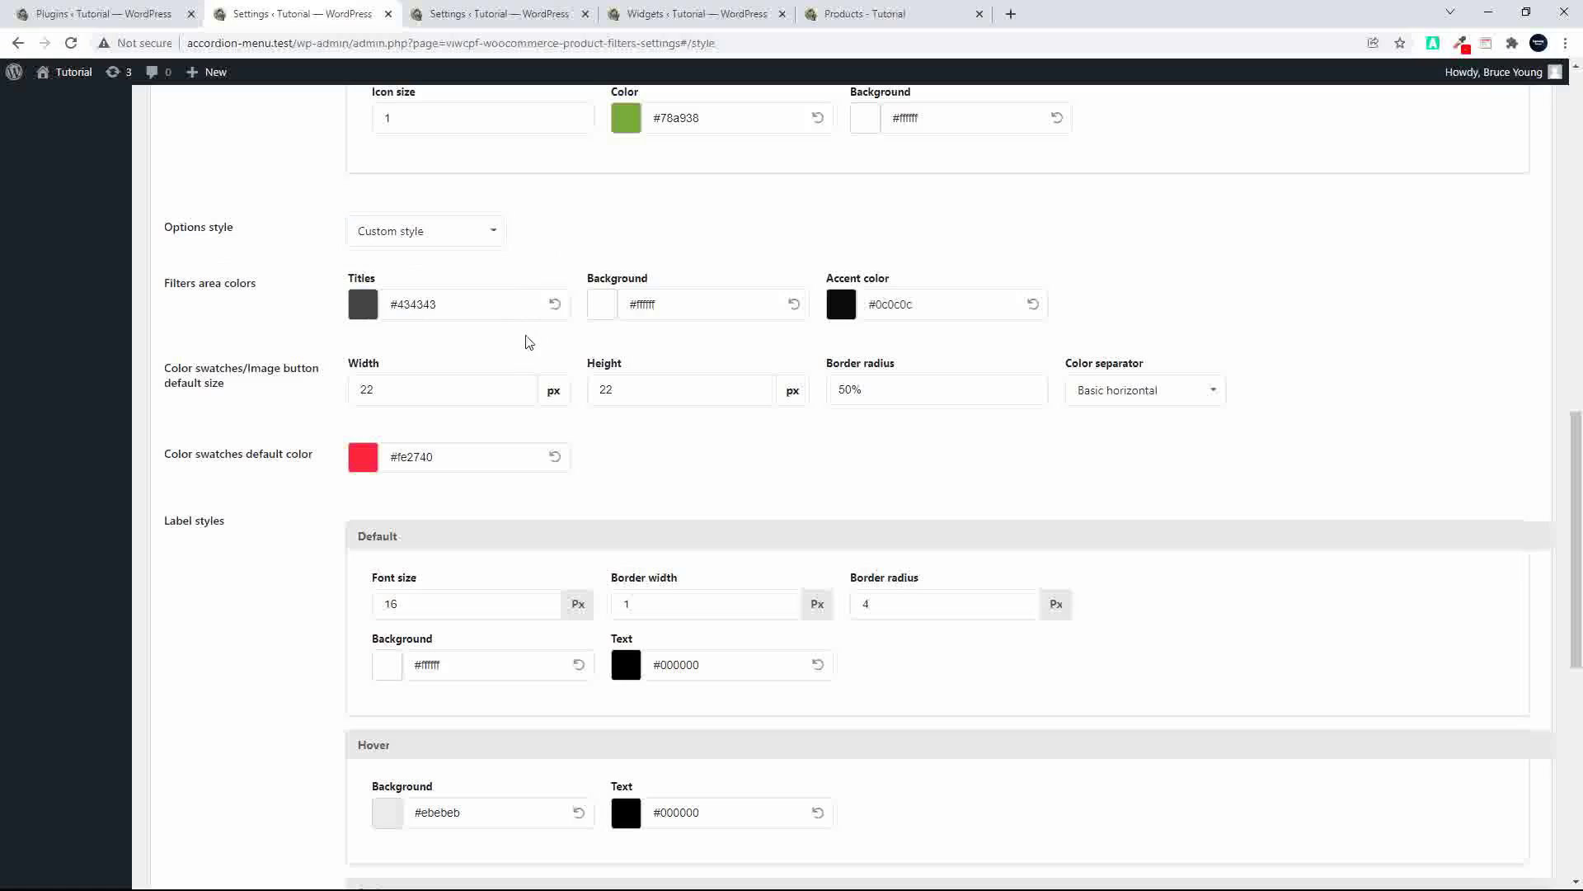
scroll(520, 376, "down", 4)
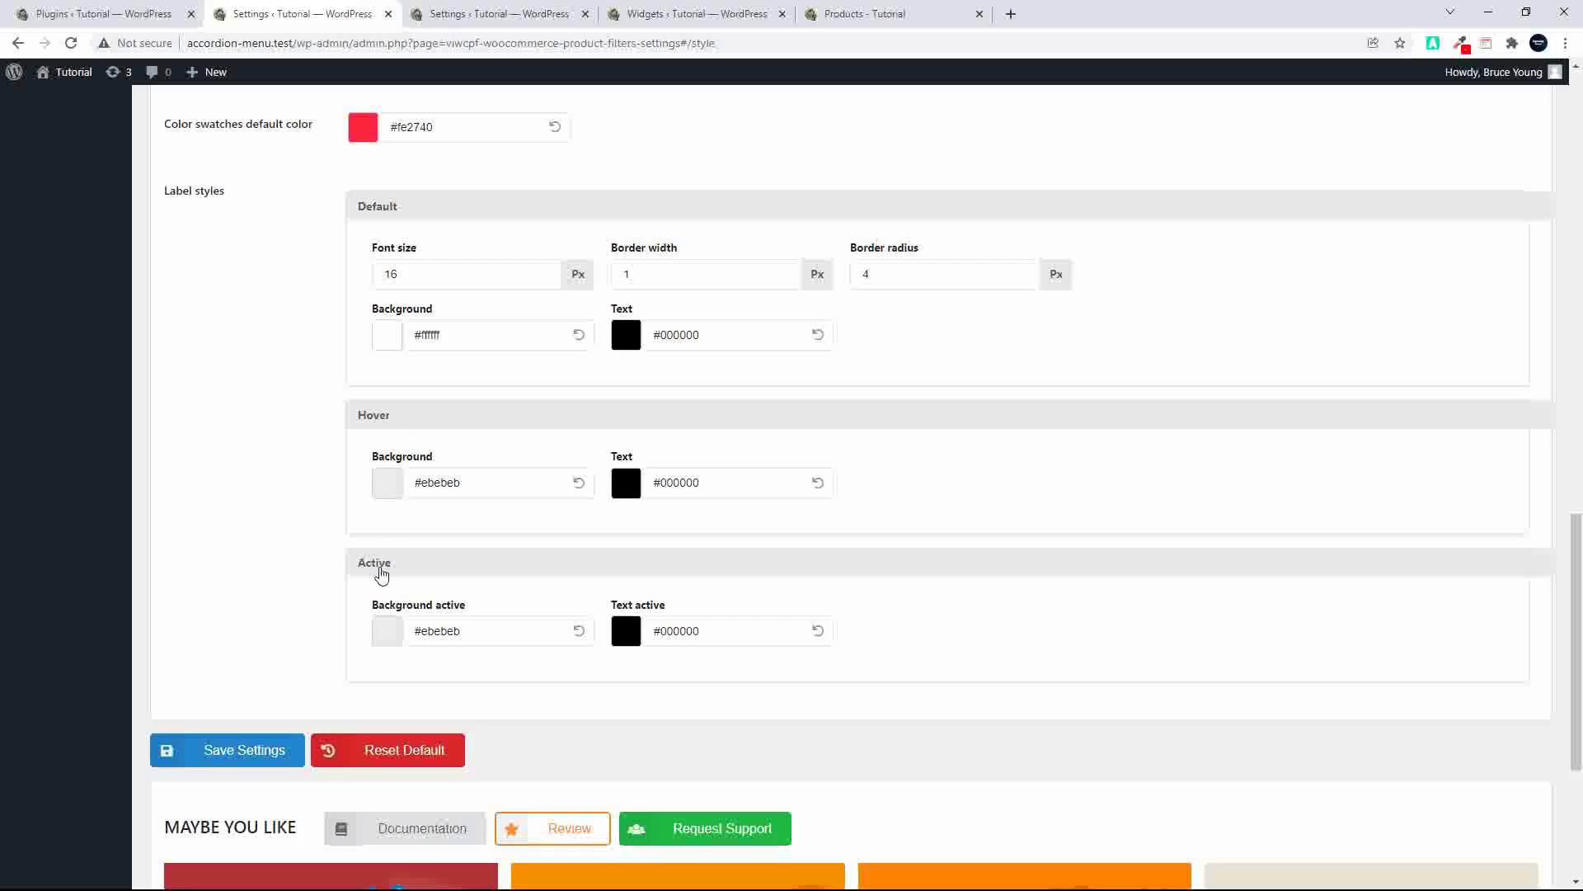
left_click(198, 752)
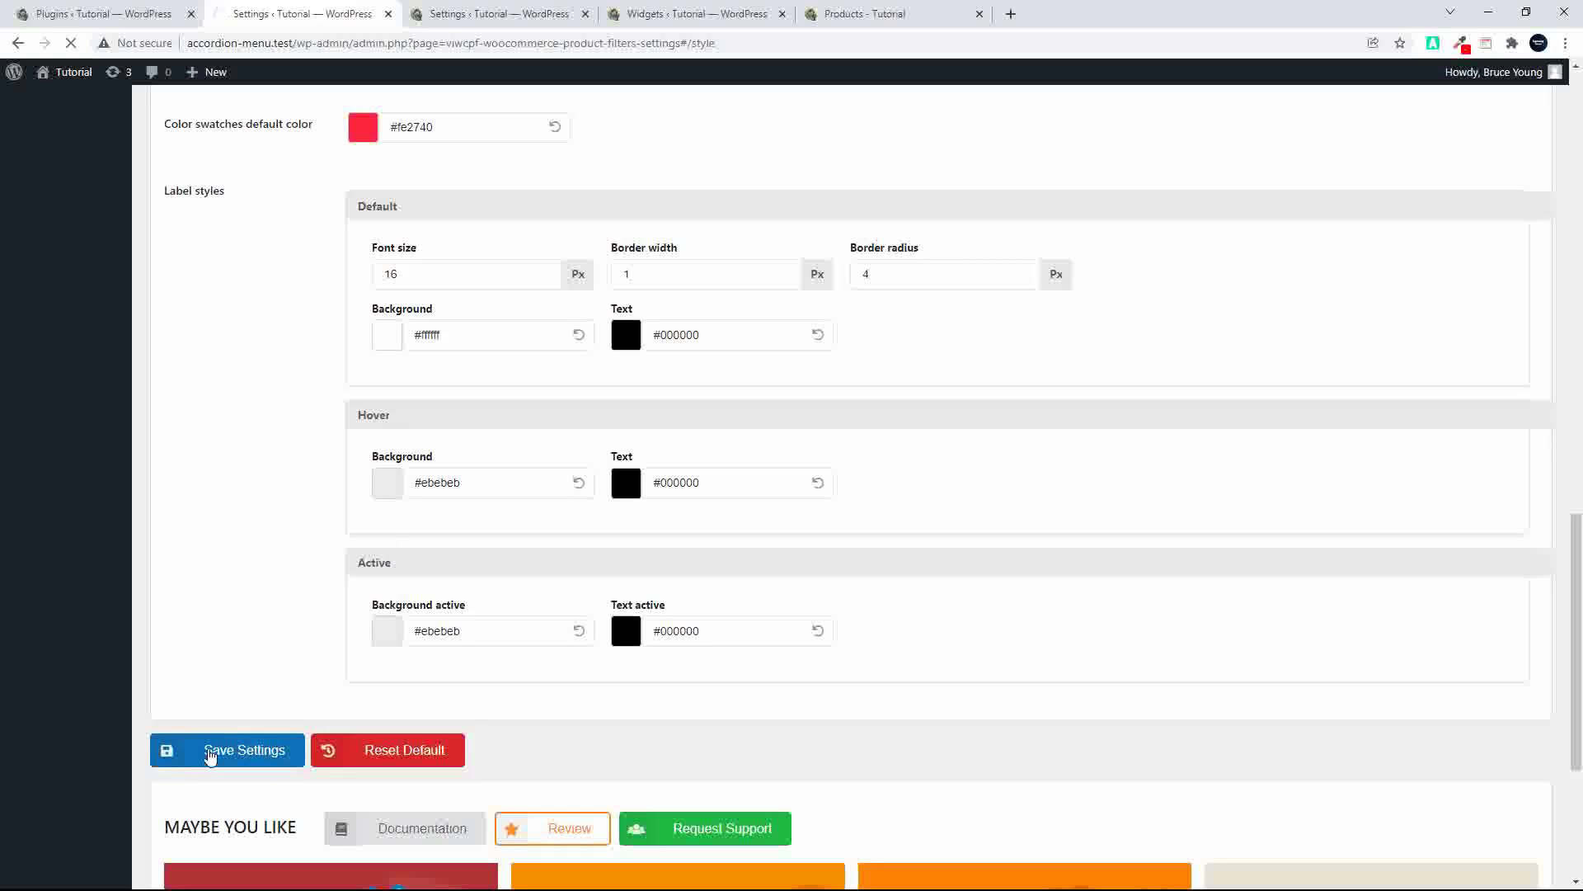
- Reload the shop page and check where the filter modal icon is placed
left_click(862, 17)
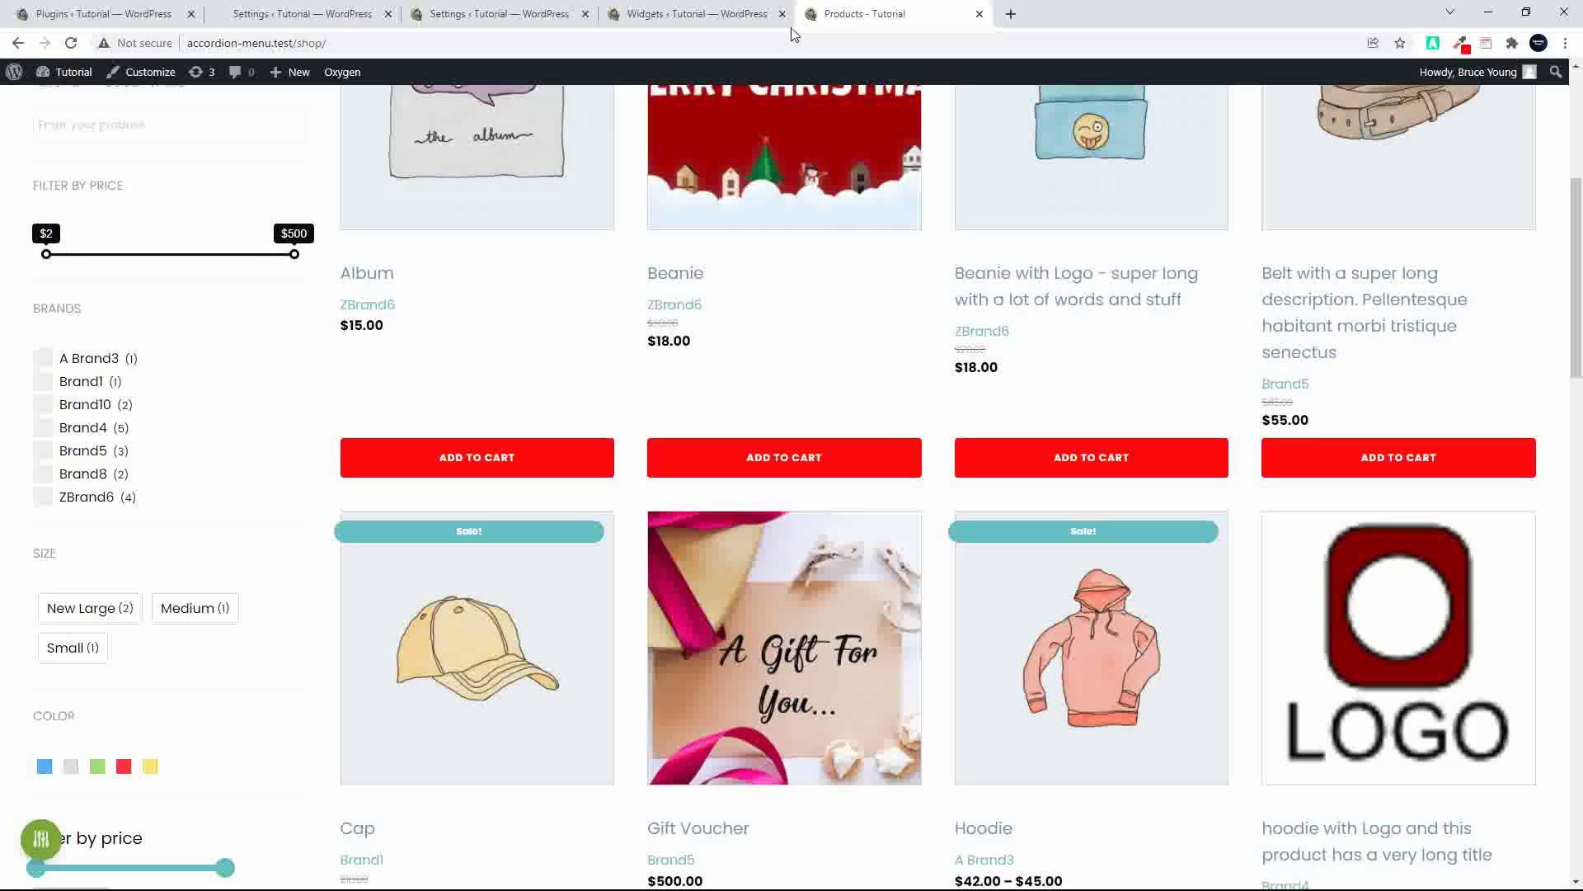
left_click(71, 43)
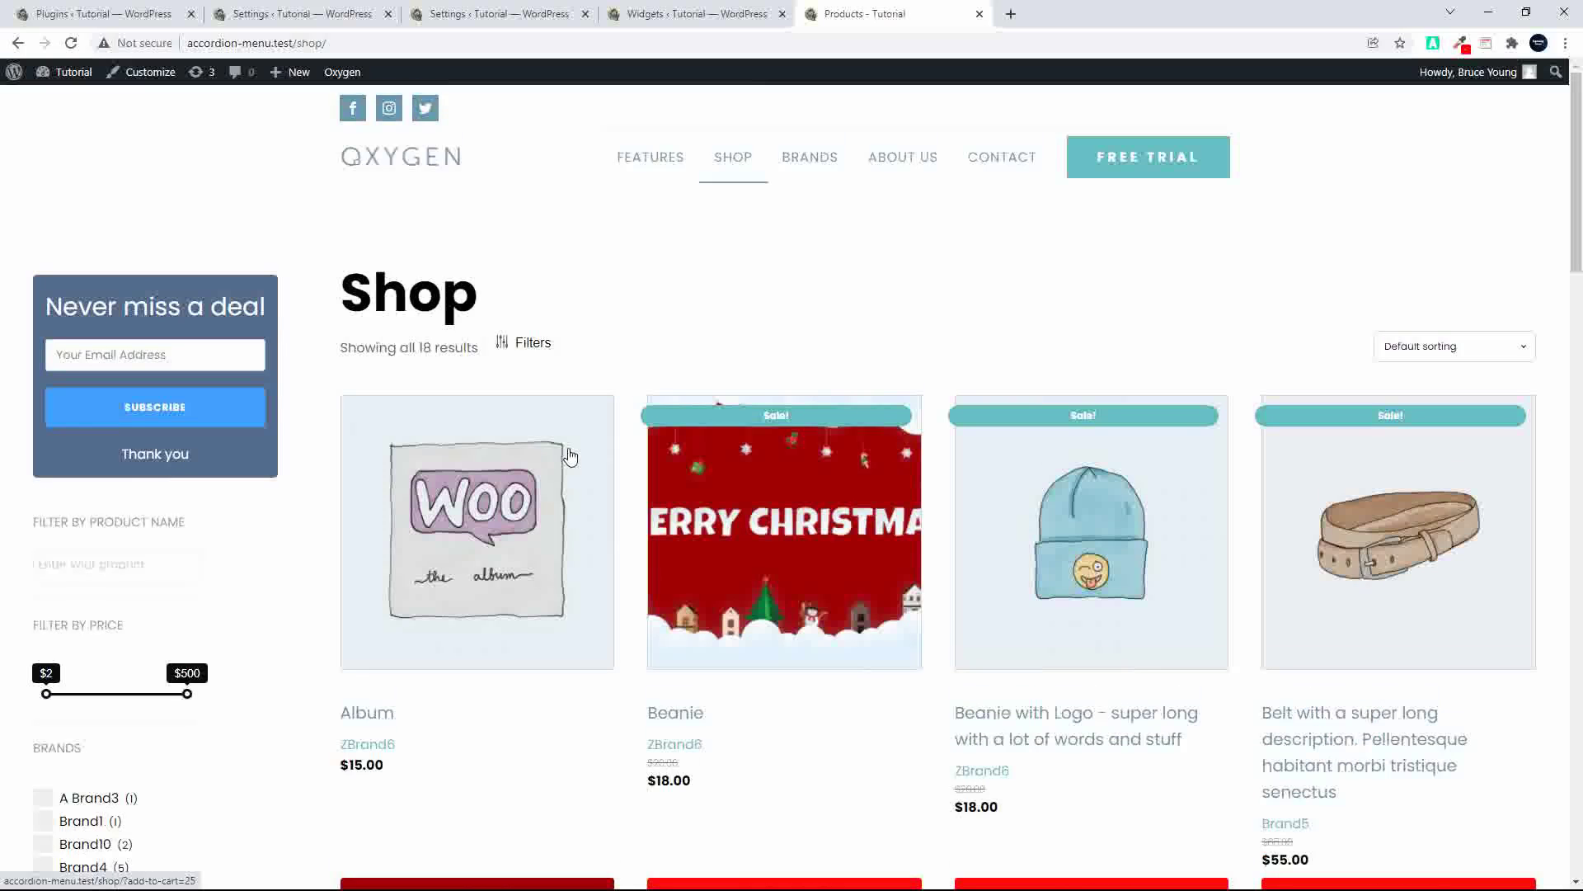
scroll(569, 456, "down", 10)
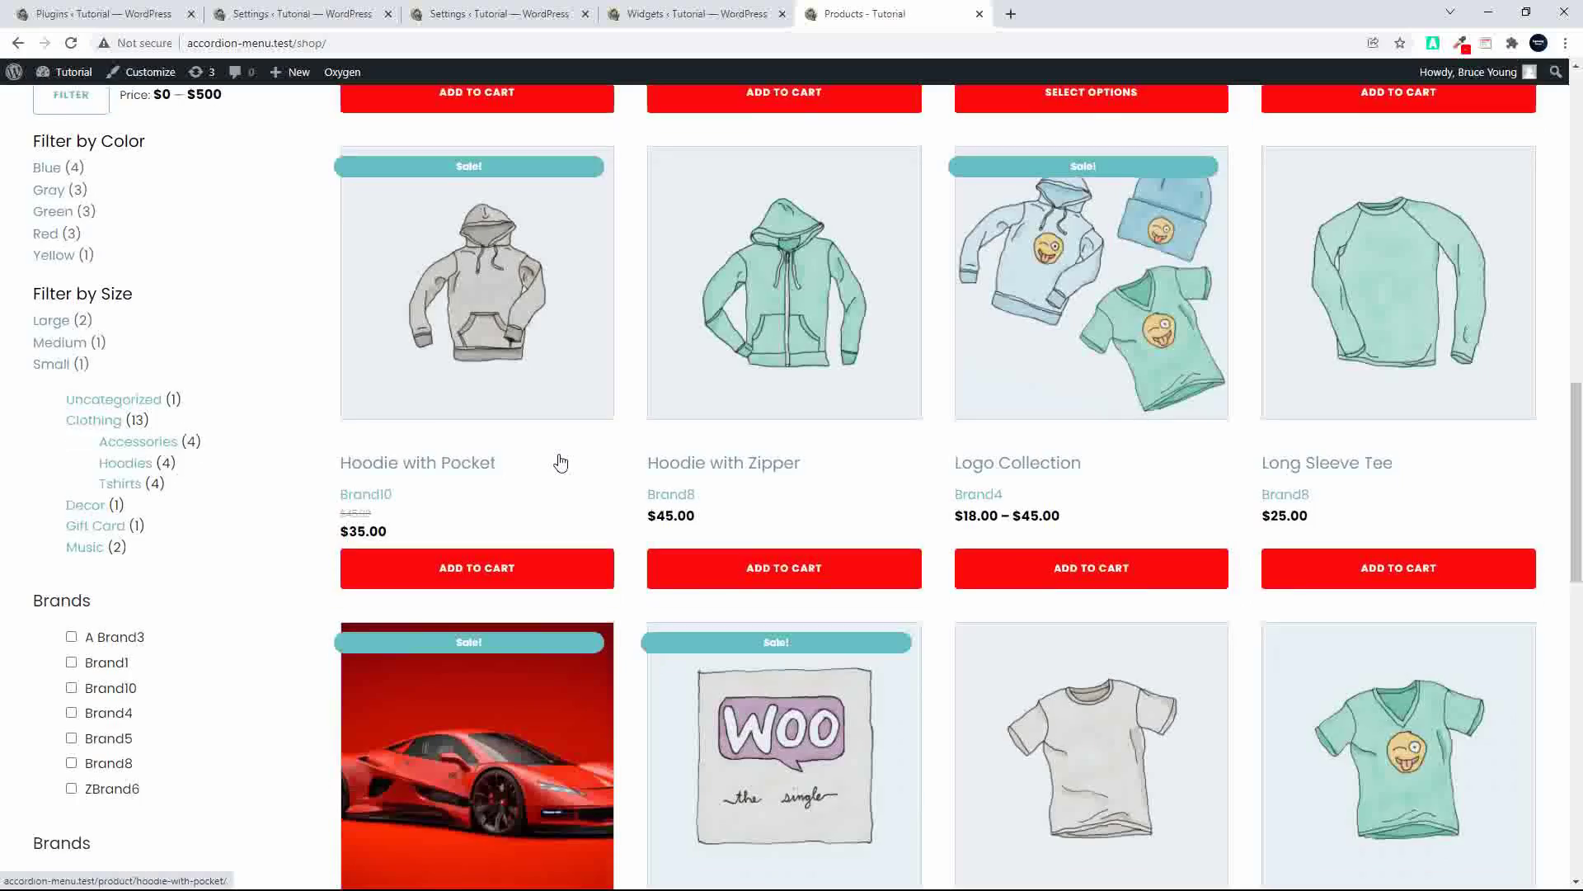
scroll(560, 463, "up", 10)
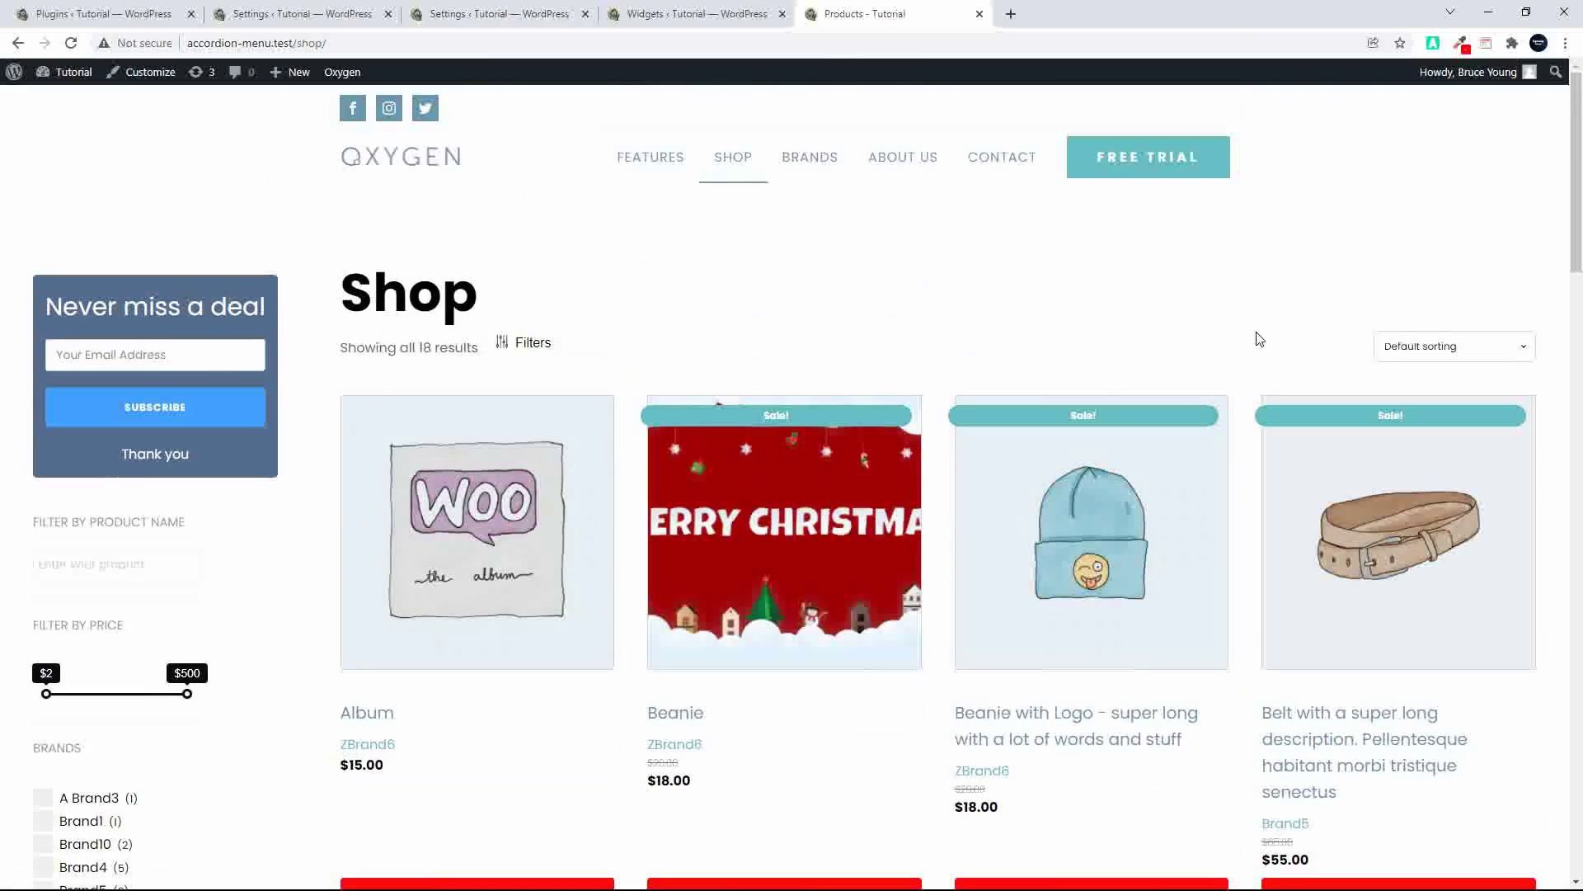
- Open and close the Filters modal above the product list to check its filter blocks
left_click(505, 344)
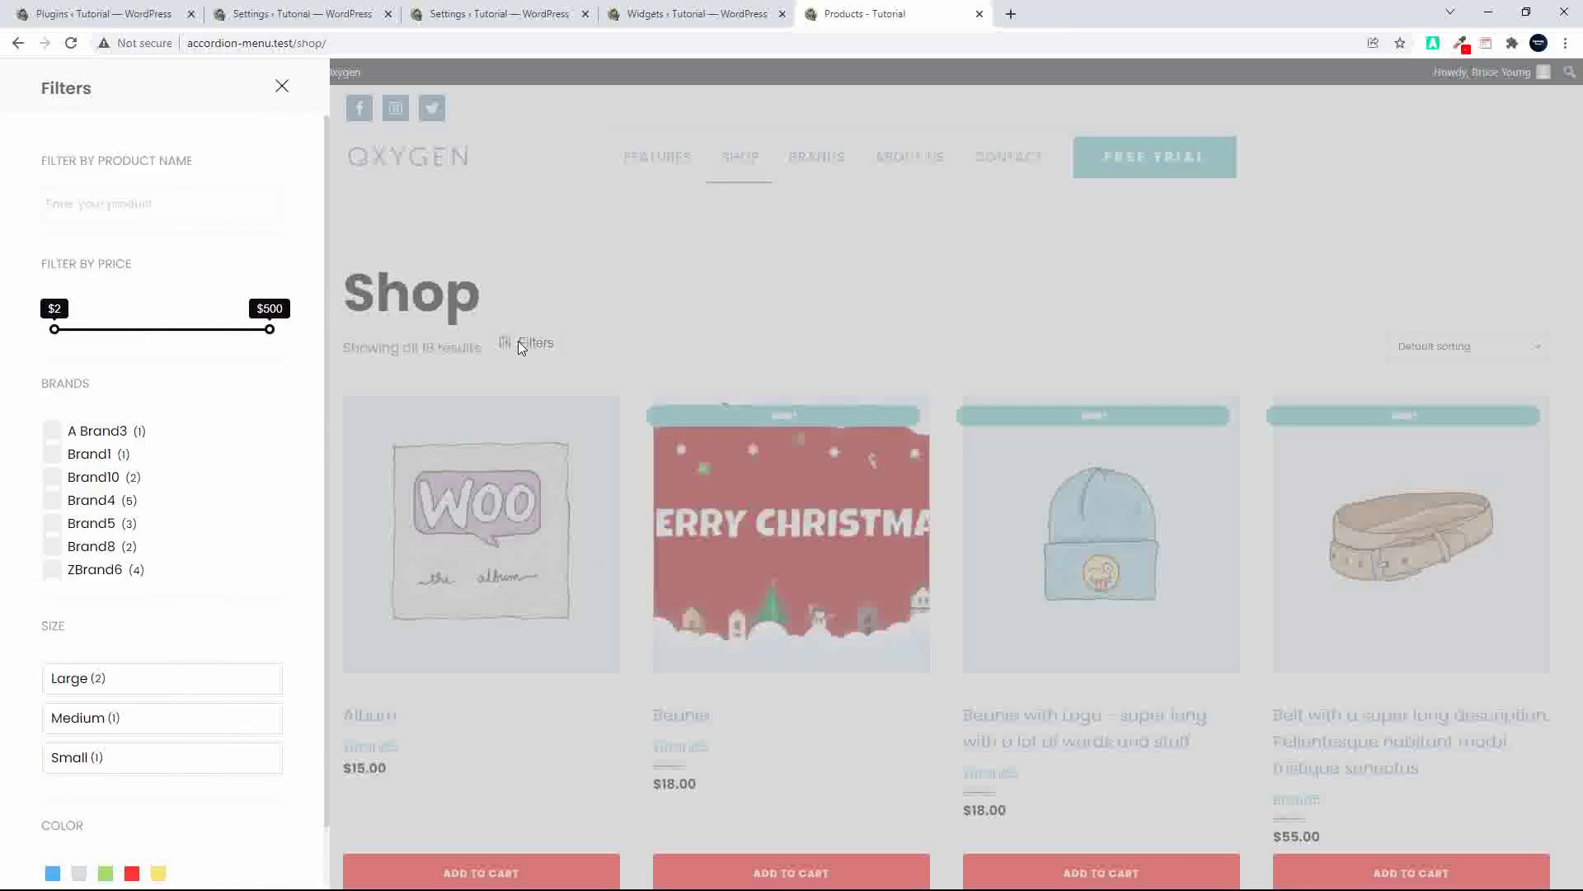
left_click(520, 347)
left_click(521, 346)
left_click(513, 343)
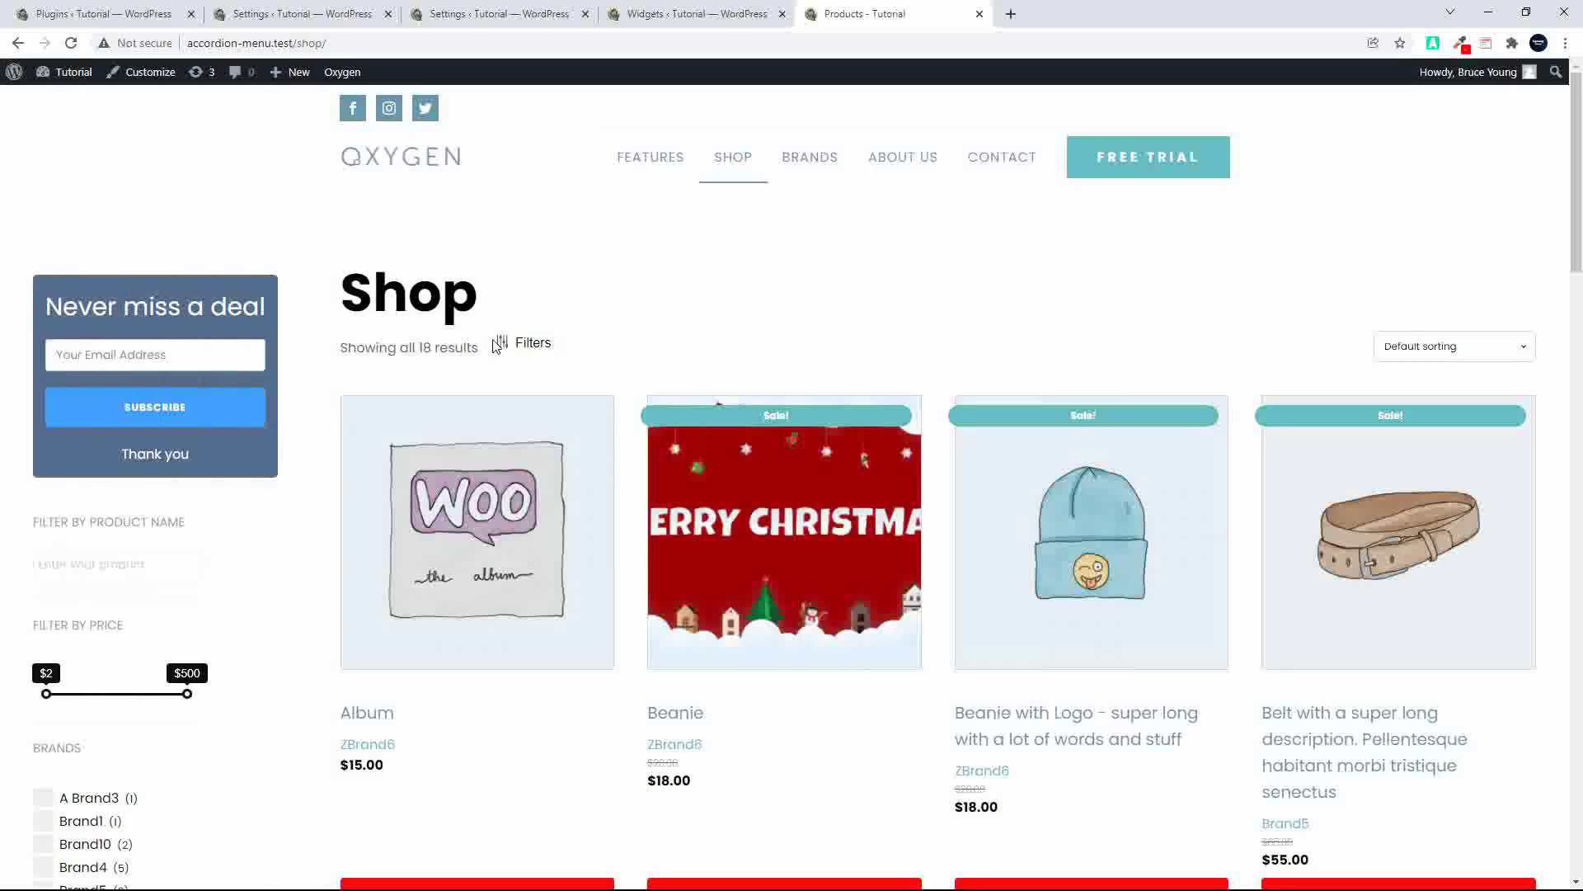
left_click(513, 344)
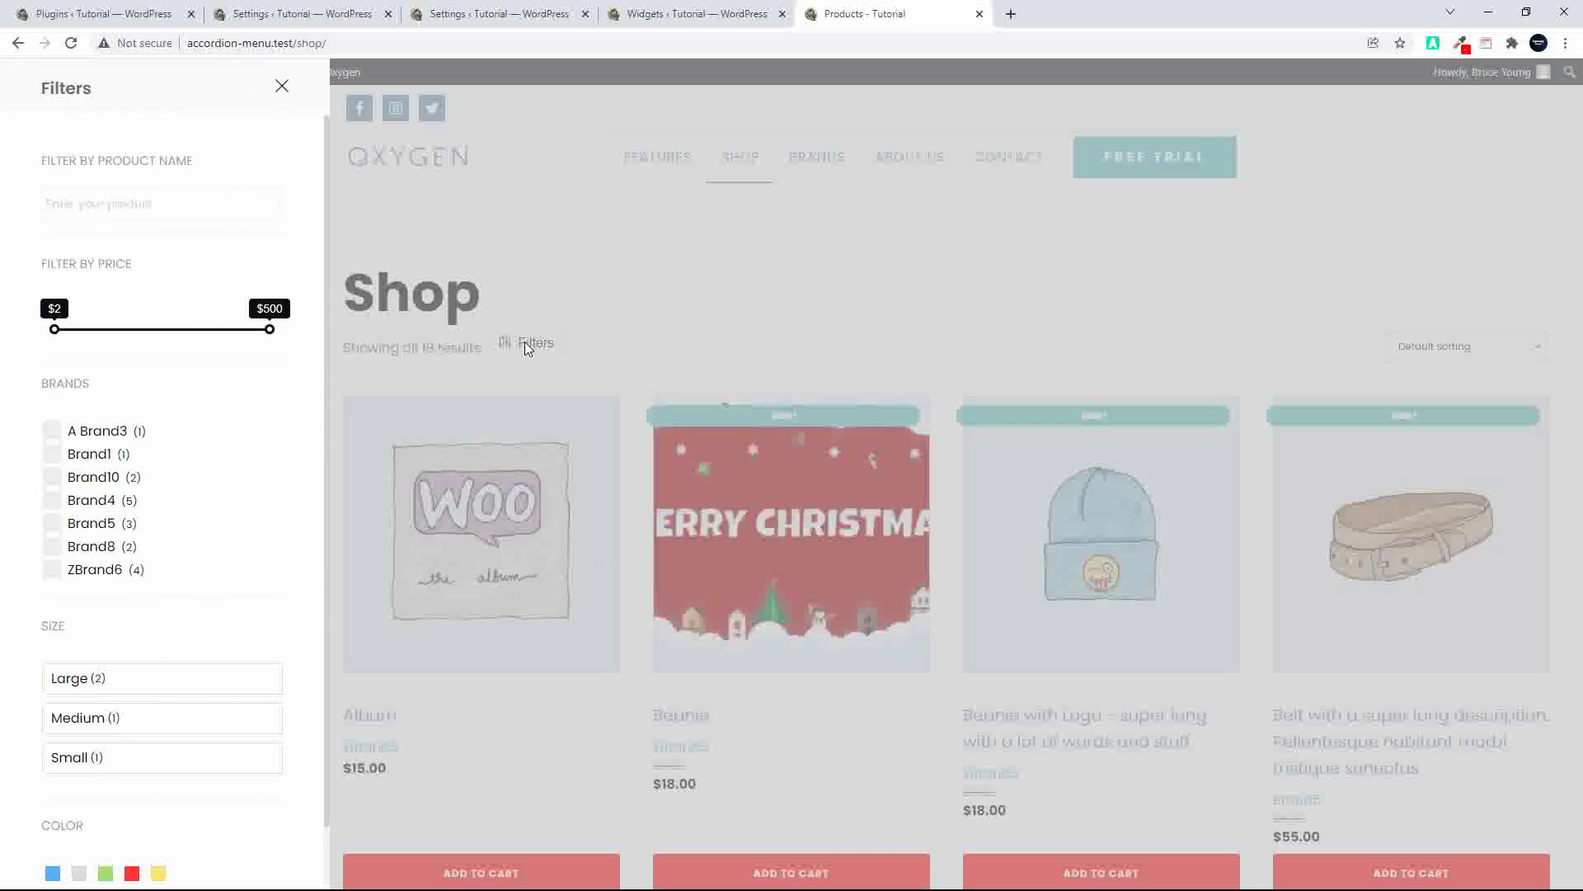
left_click(525, 343)
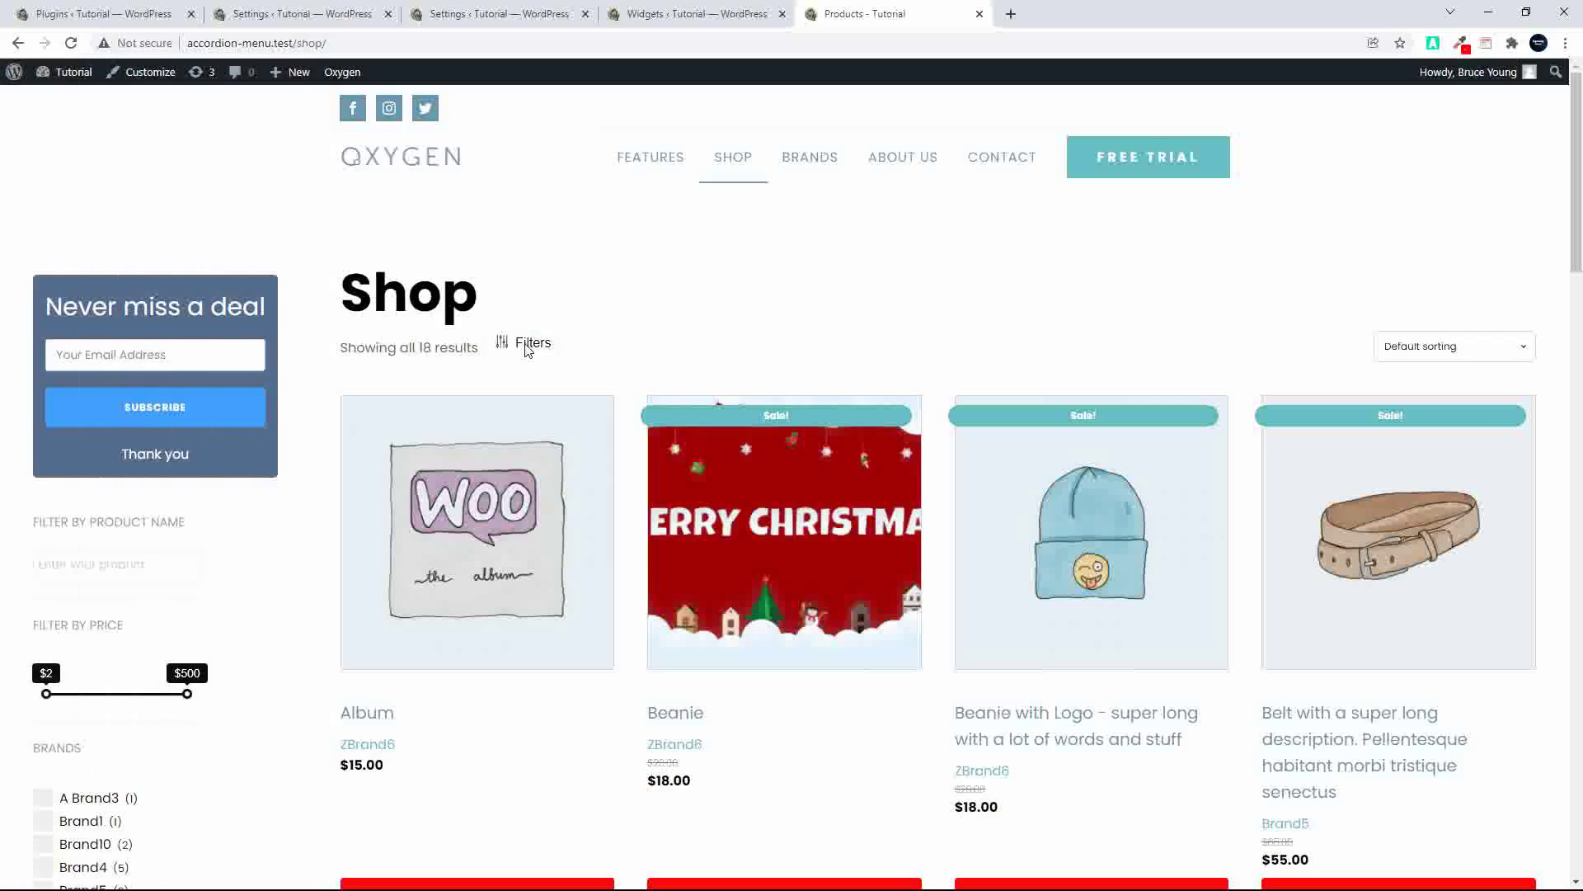
- Back in Pofily's customize settings, set the options style to Theme style and save the settings
left_click(338, 16)
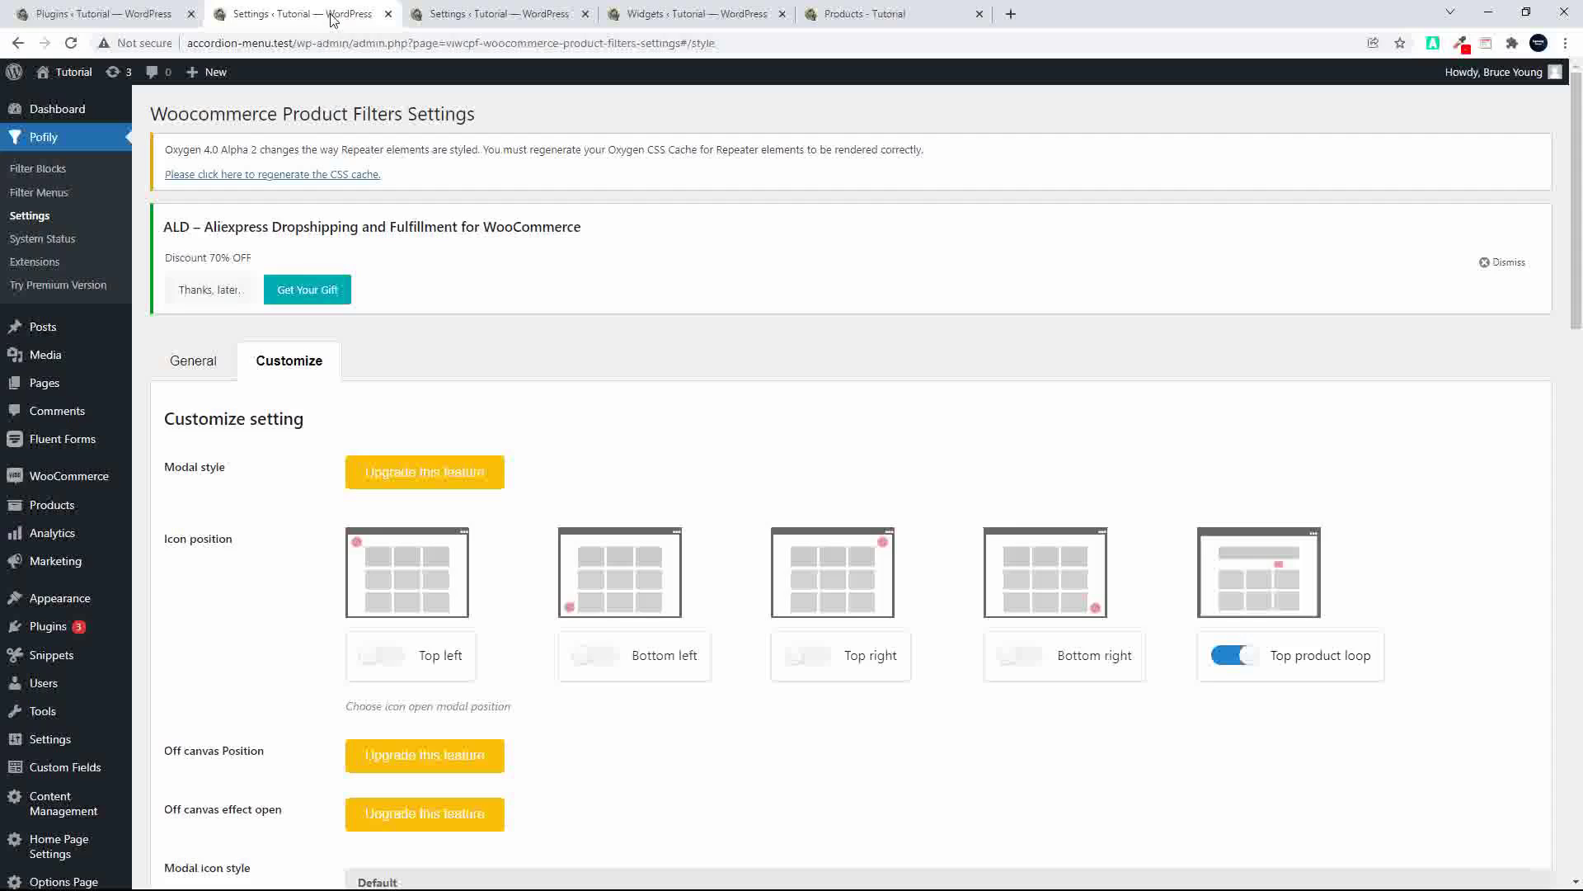
scroll(262, 561, "down", 8)
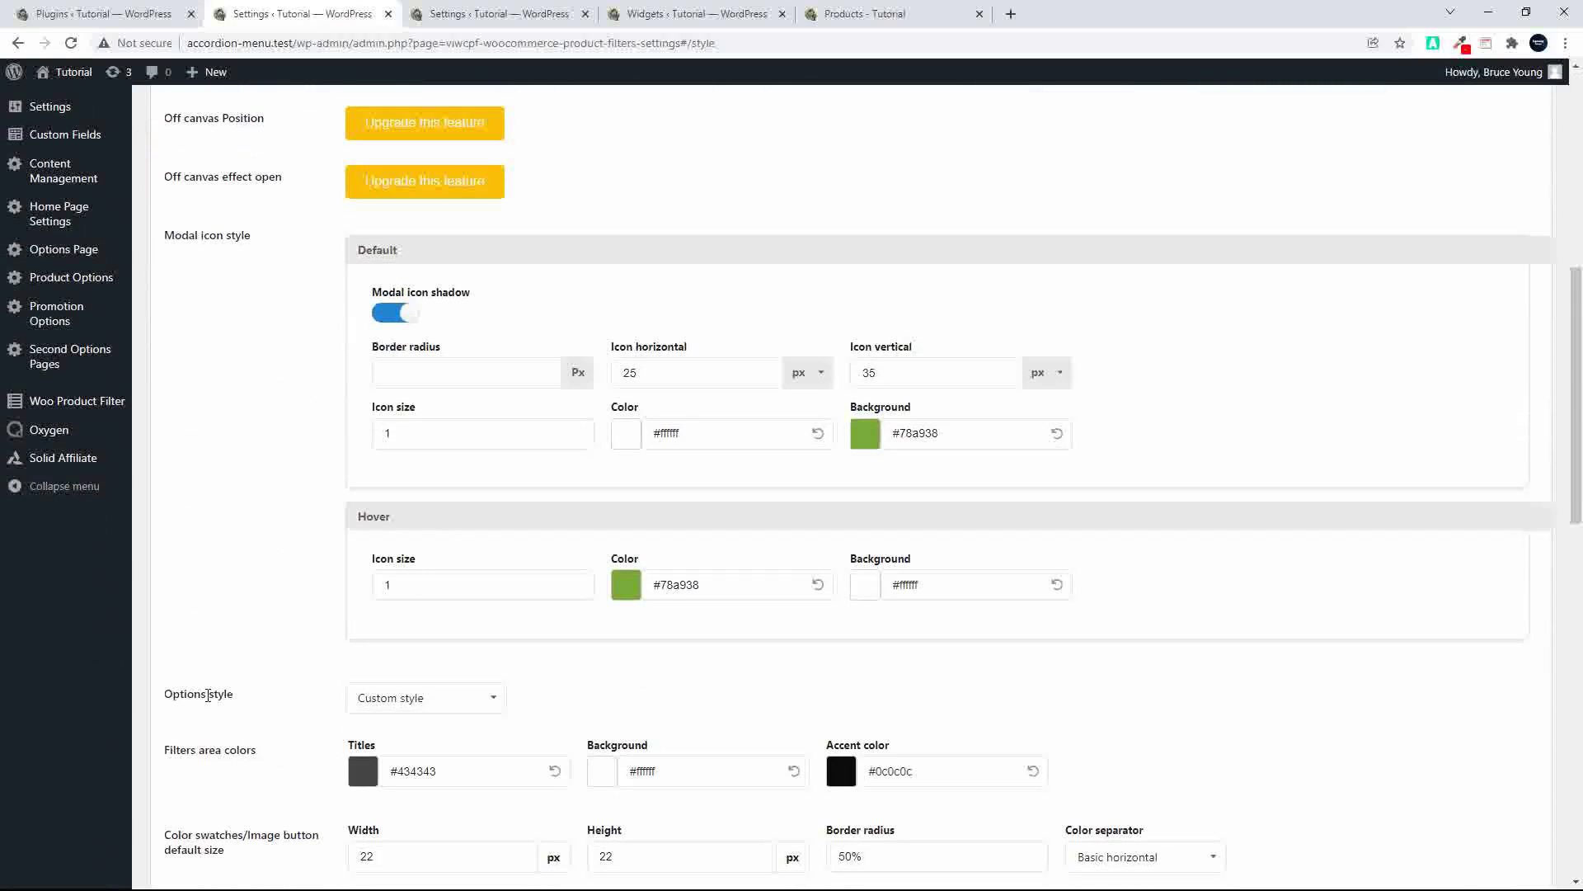
left_click(427, 701)
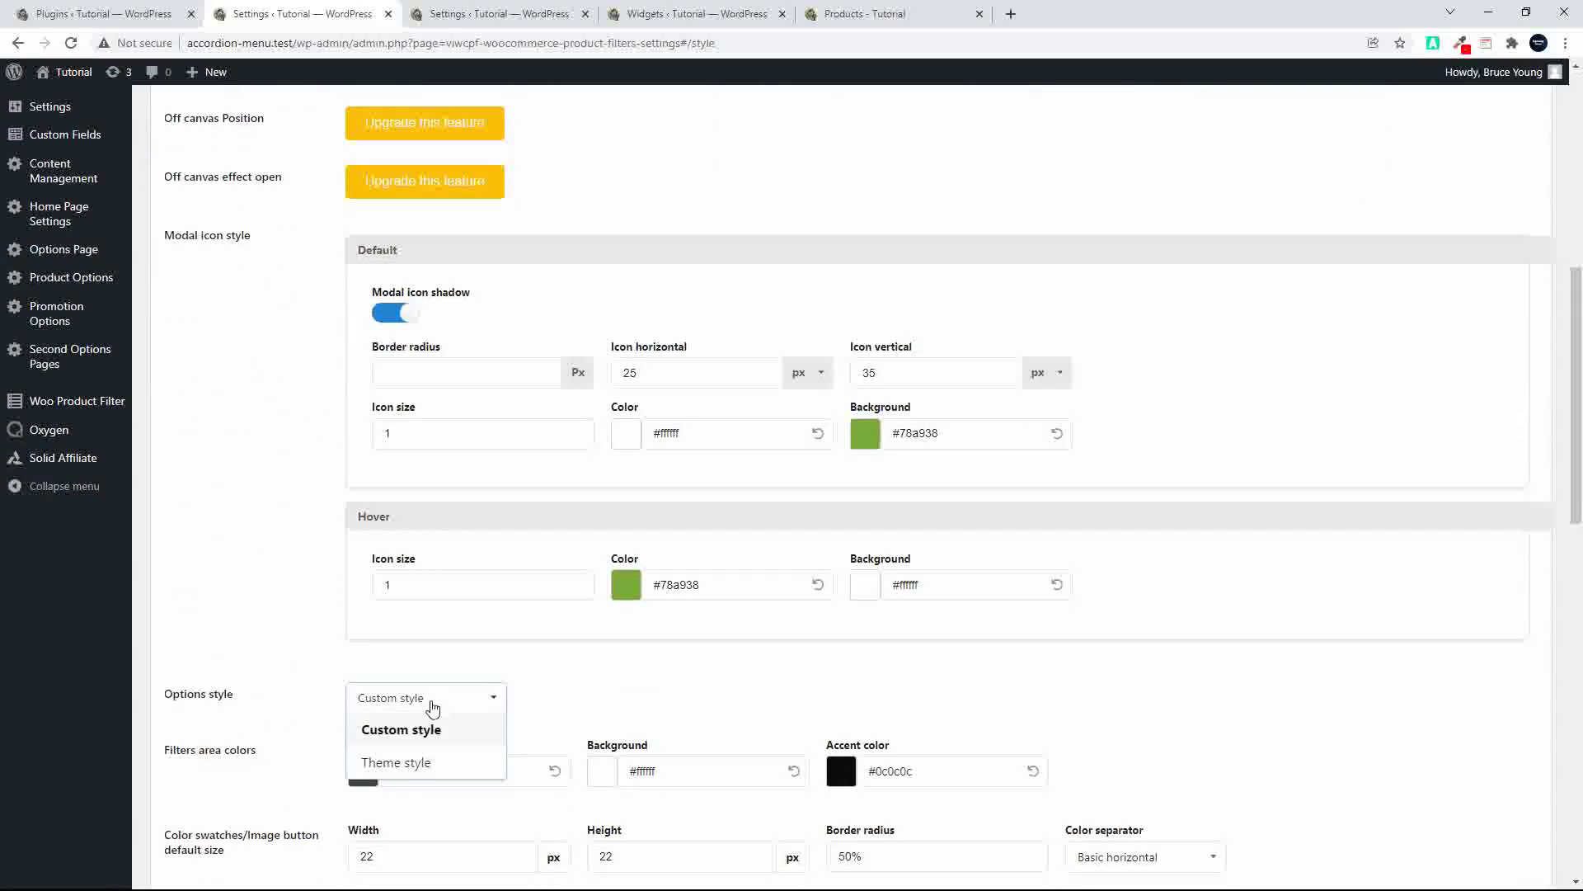
left_click(405, 762)
scroll(888, 640, "down", 15)
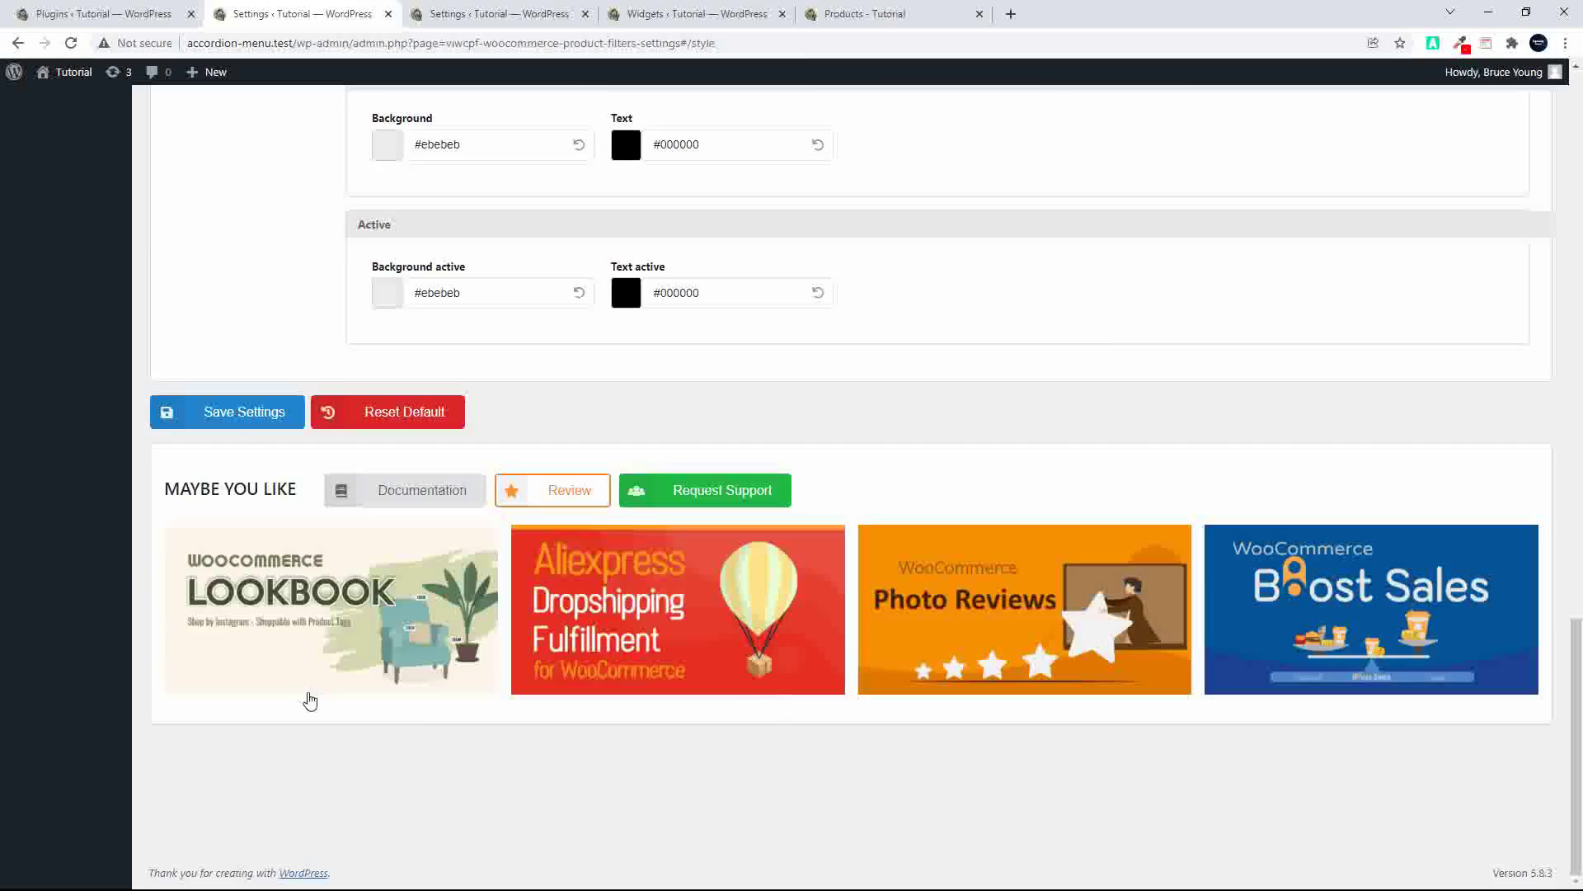
left_click(240, 414)
- Reload the shop page and examine how the sidebar filters look with the theme style
left_click(848, 14)
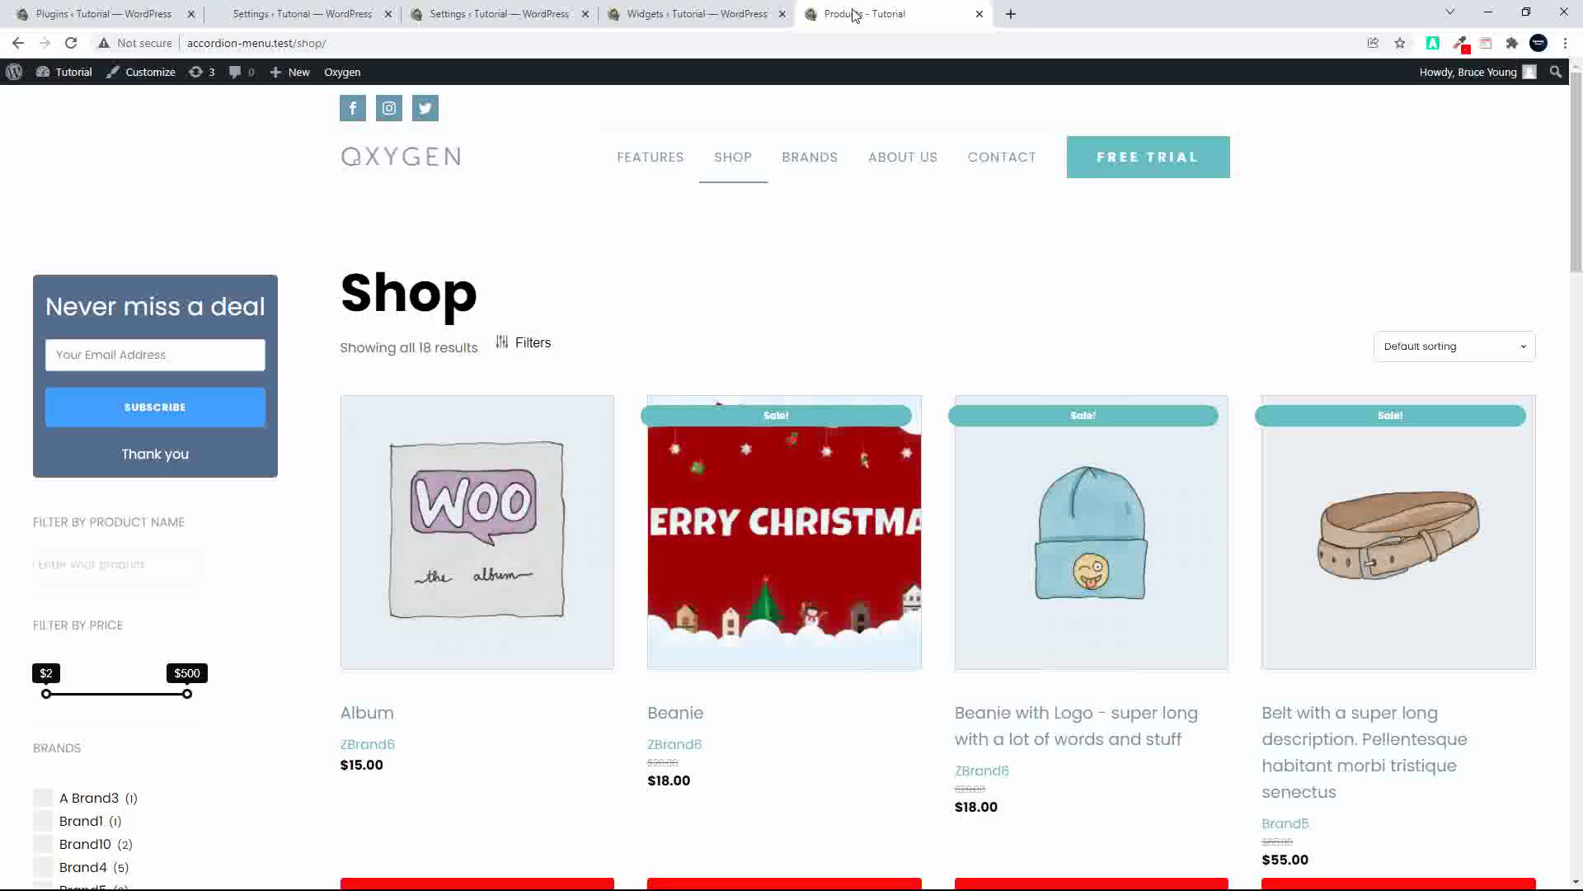
left_click(74, 49)
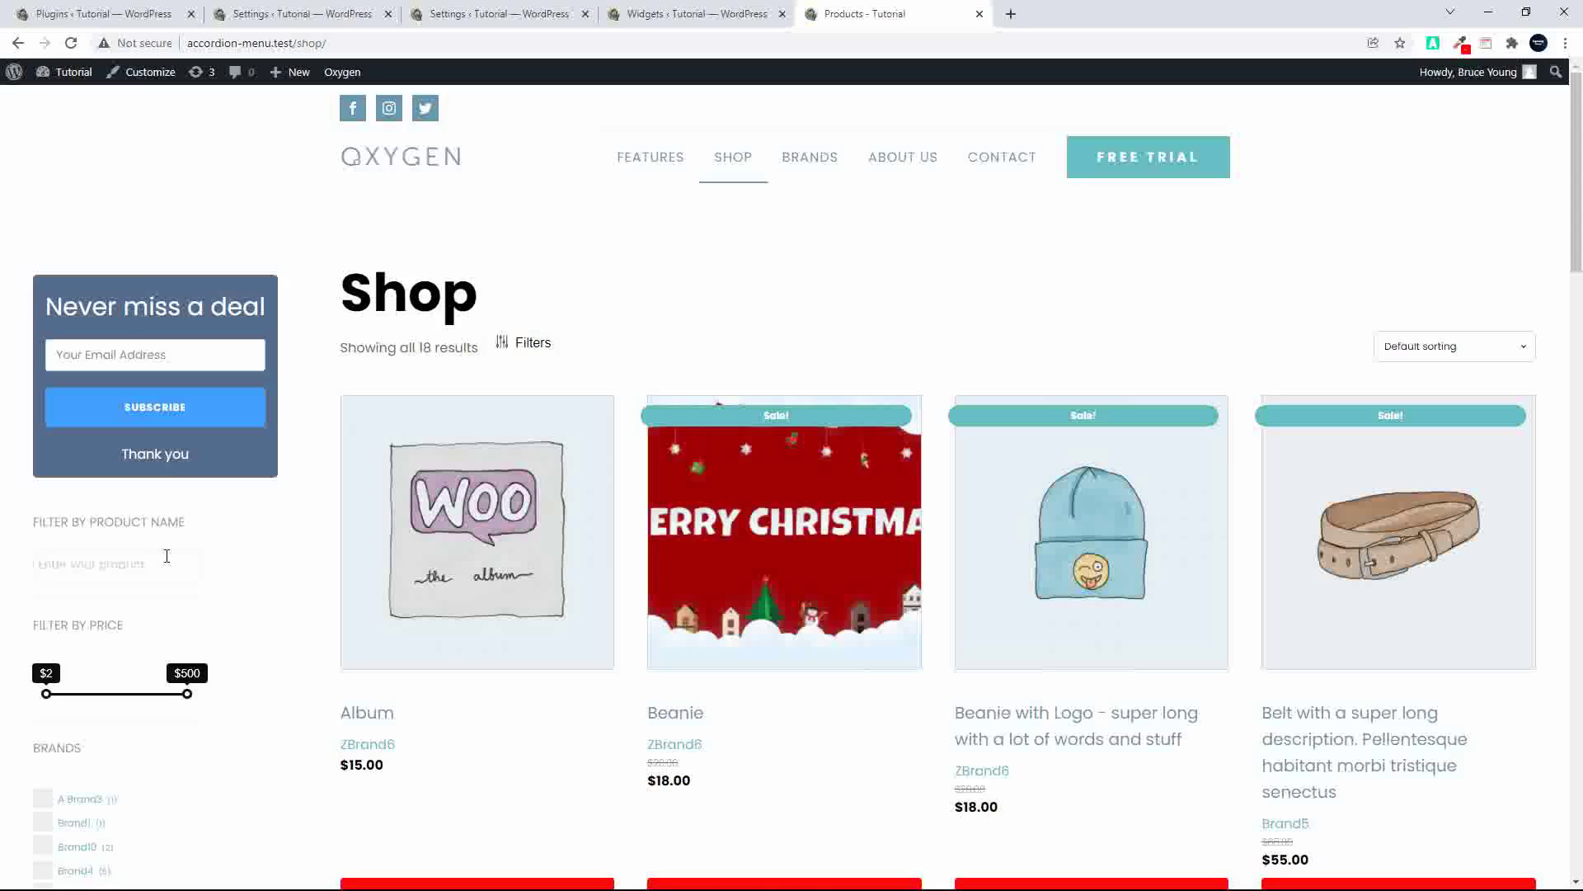
scroll(166, 555, "down", 5)
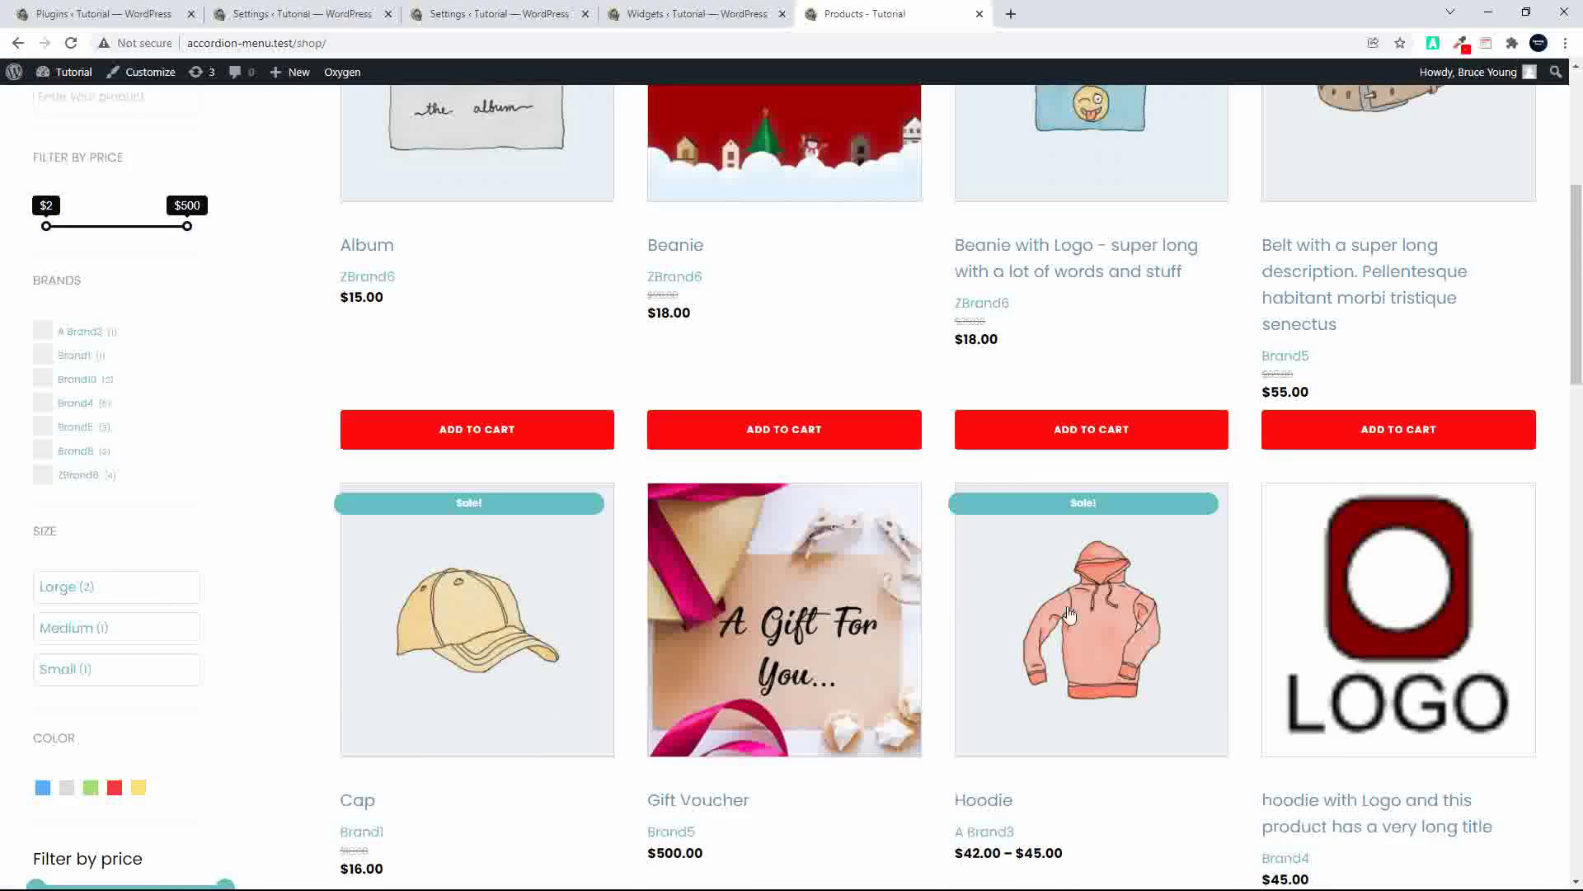
scroll(1038, 624, "down", 6)
scroll(1038, 624, "up", 5)
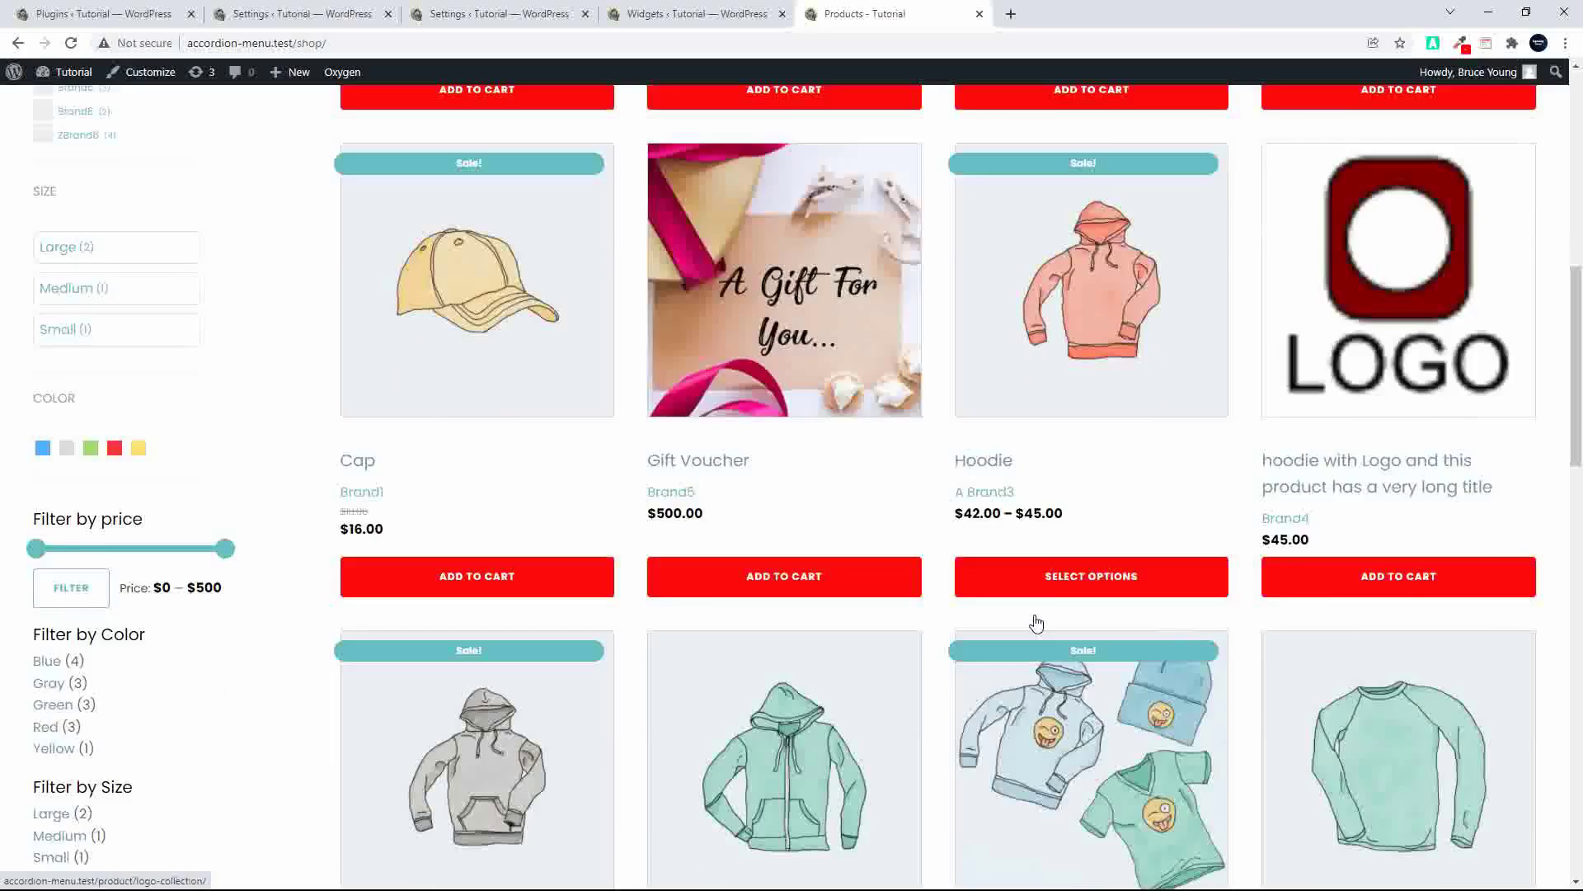
scroll(724, 420, "up", 7)
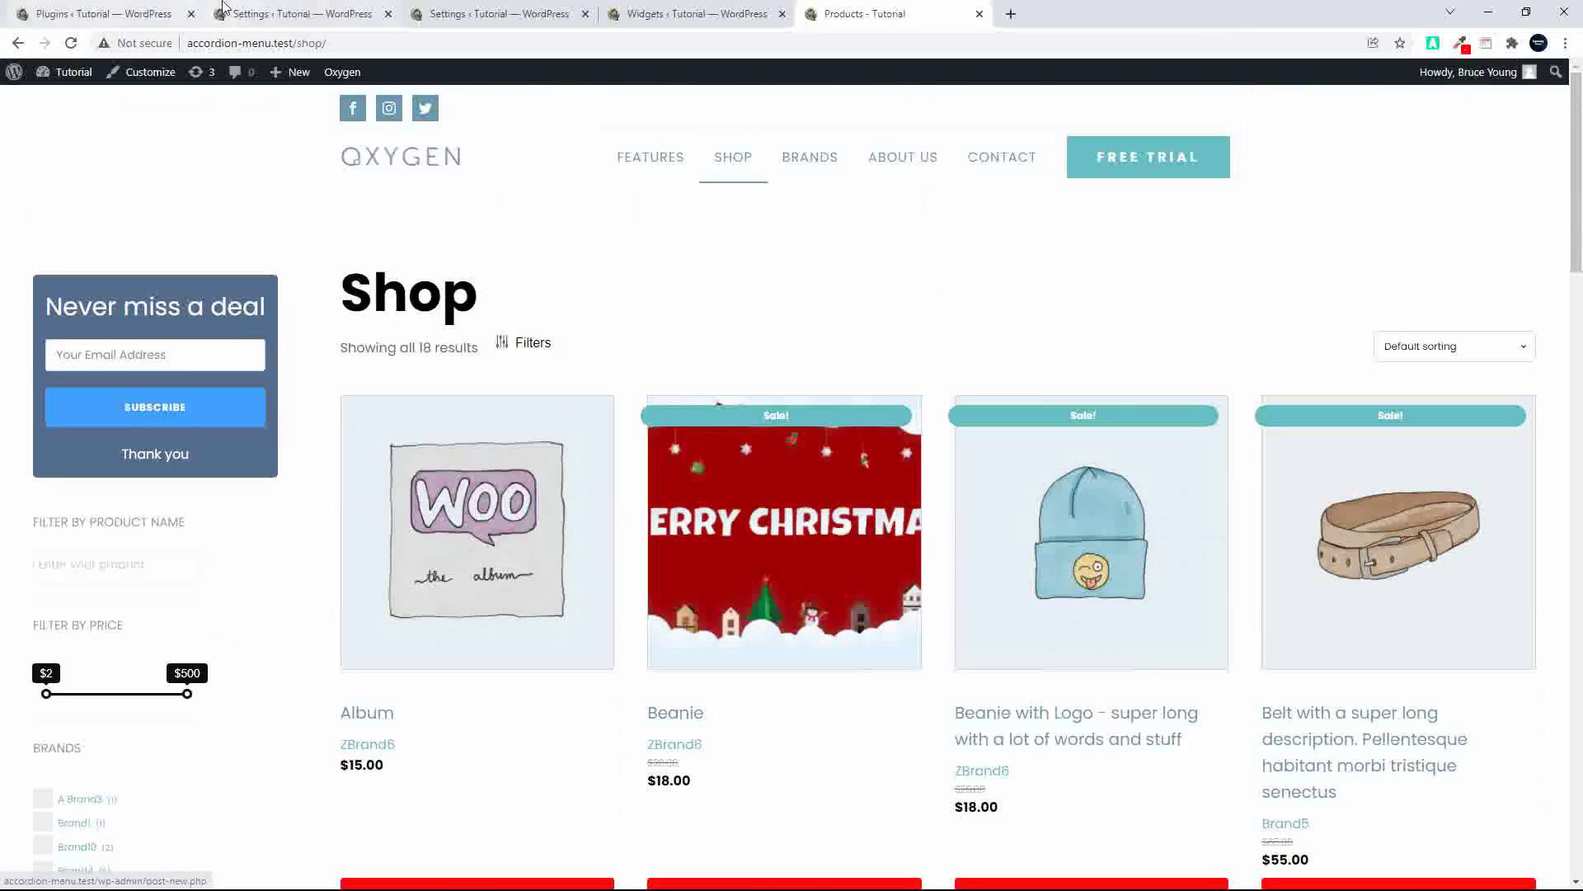
- Review Pofily's customize settings from icon position to label styles, then return to the general settings
left_click(274, 14)
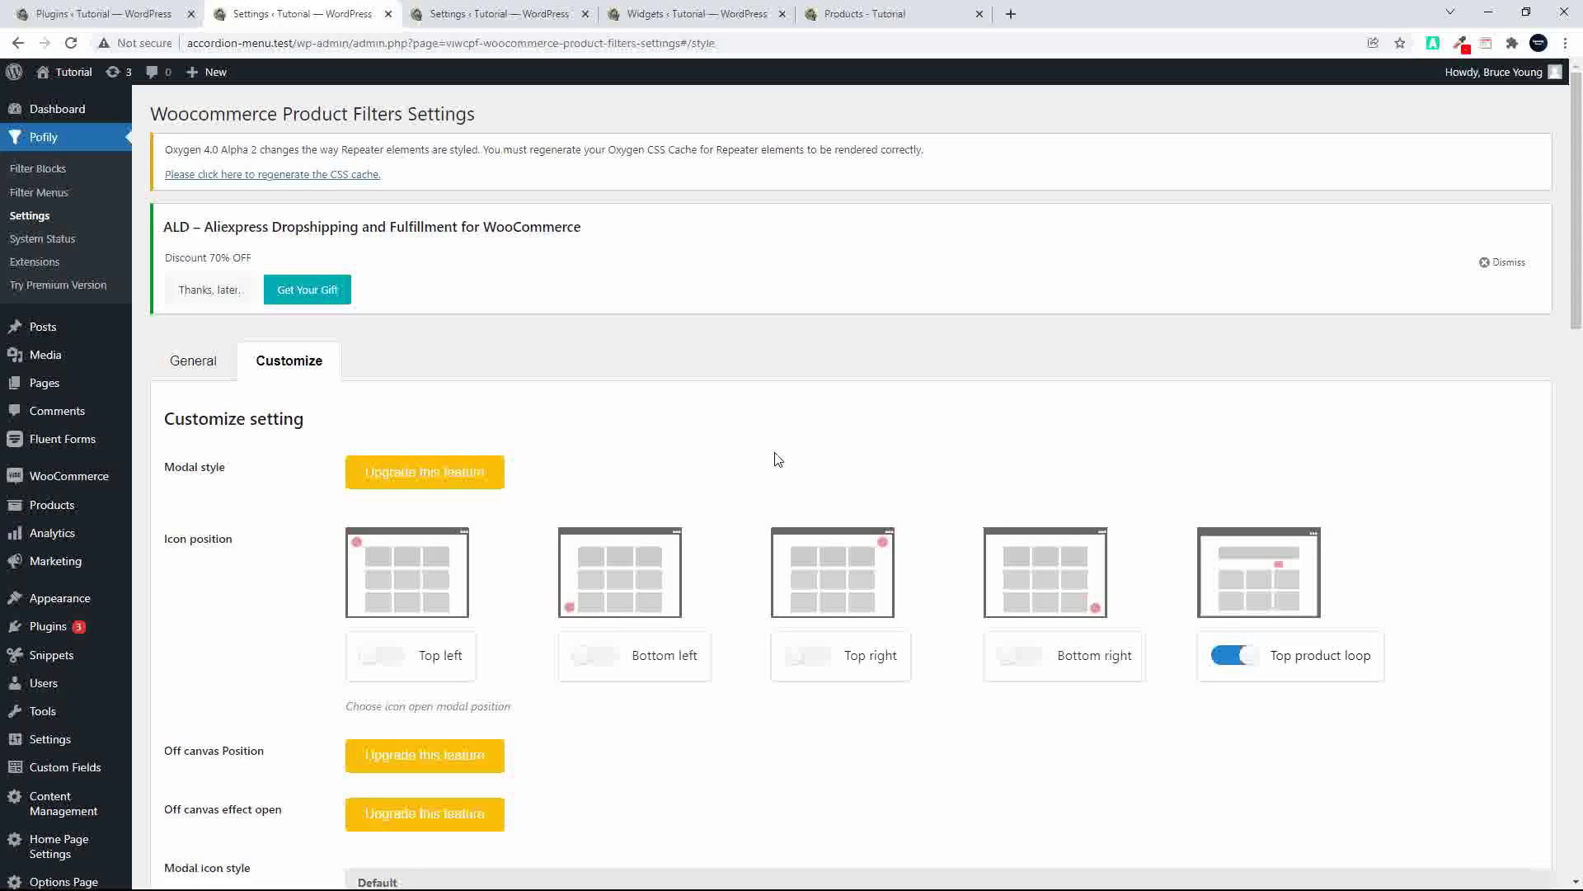
scroll(776, 463, "down", 9)
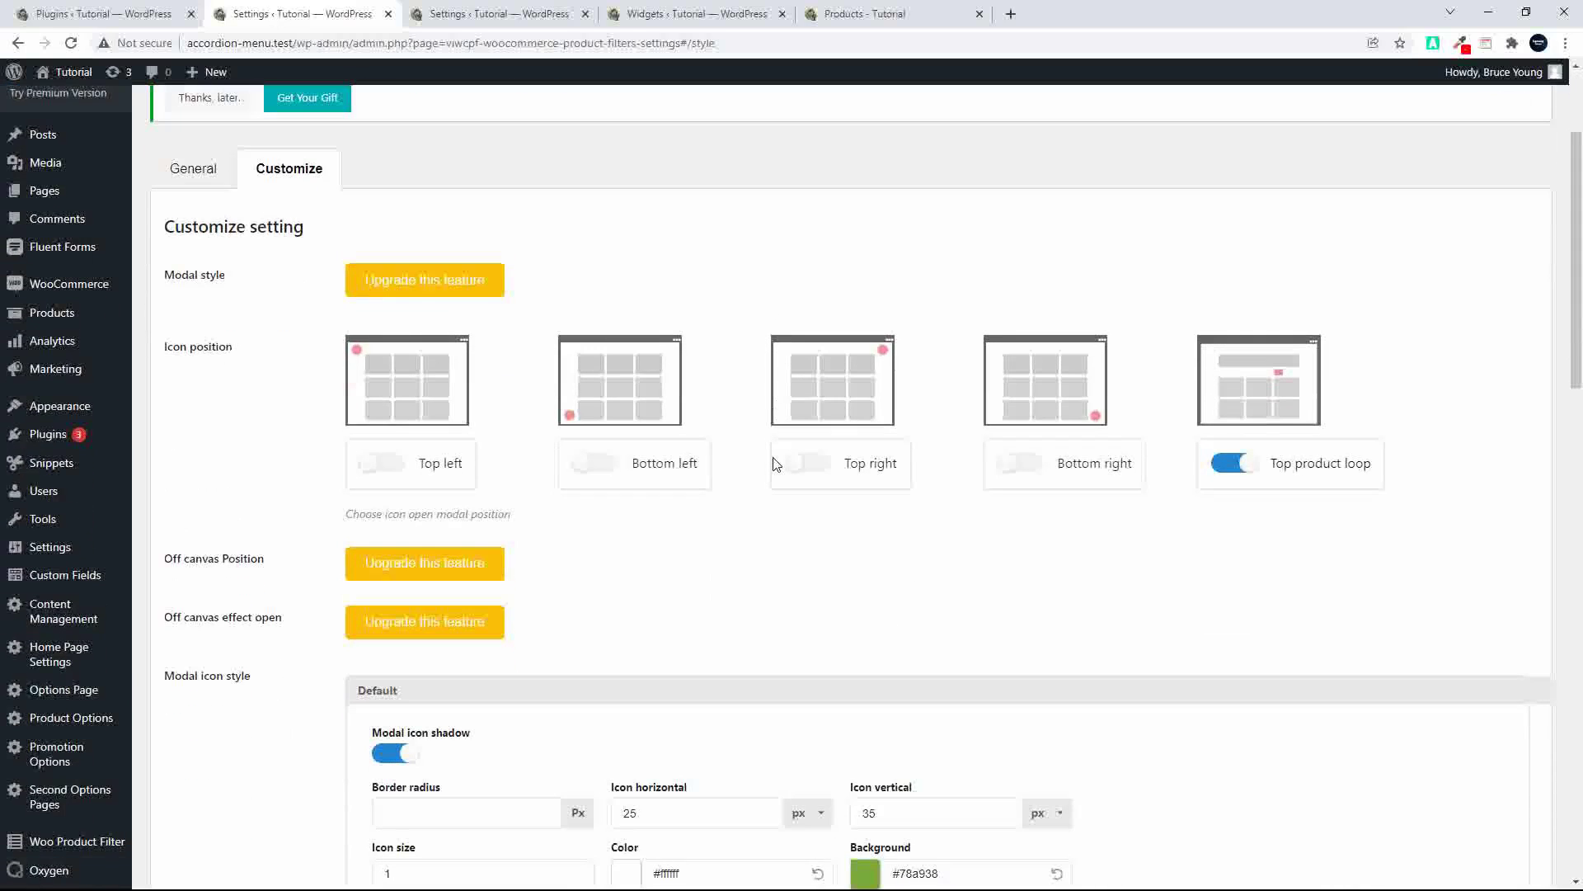
scroll(774, 465, "down", 6)
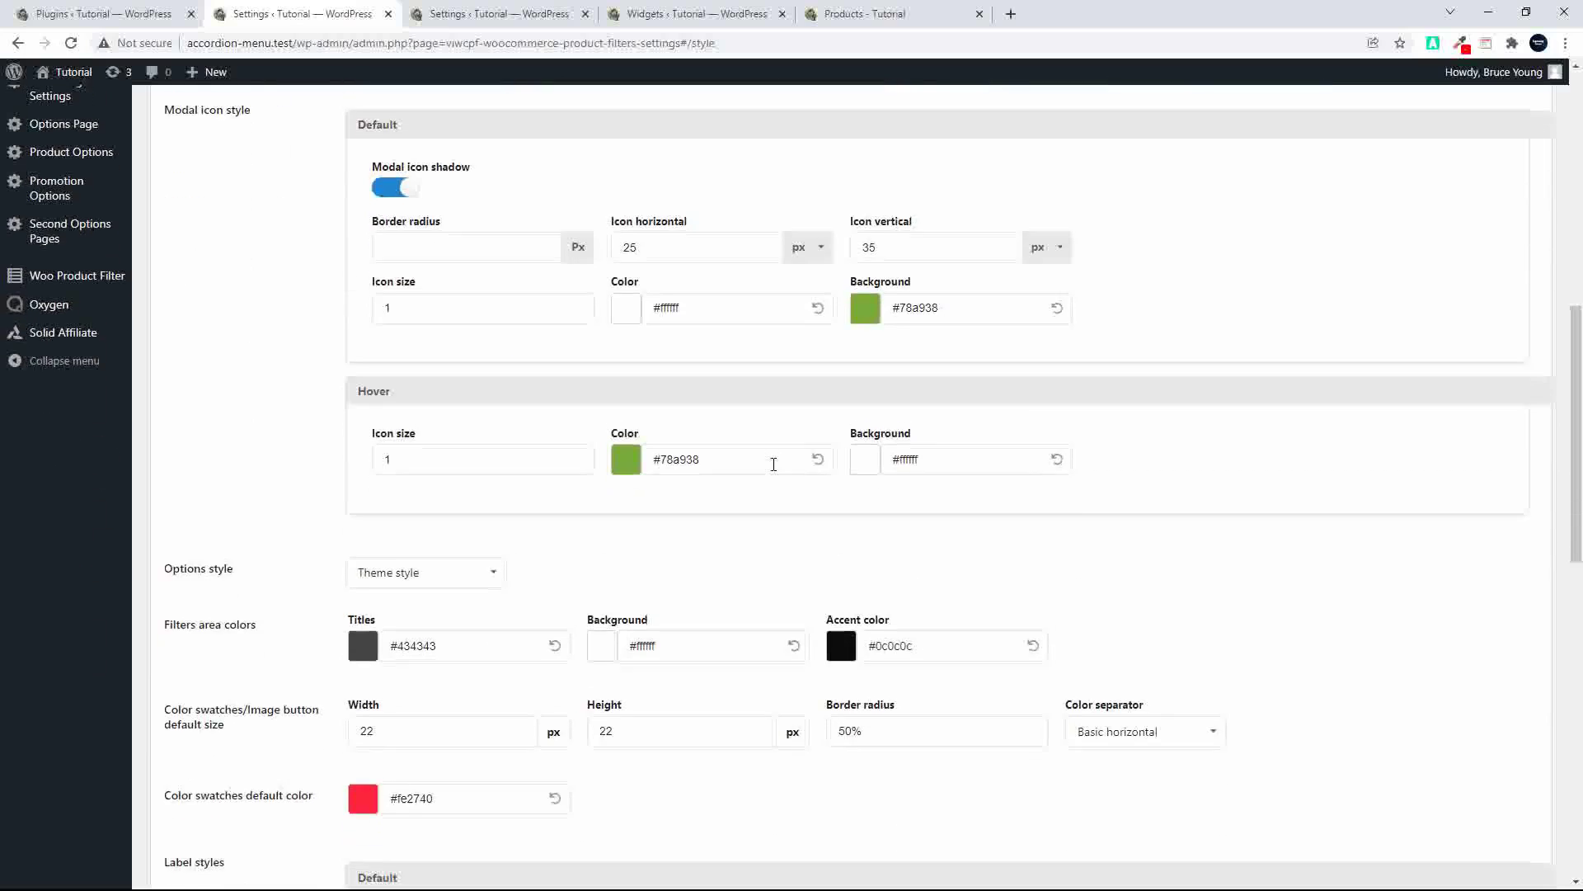
scroll(776, 466, "down", 7)
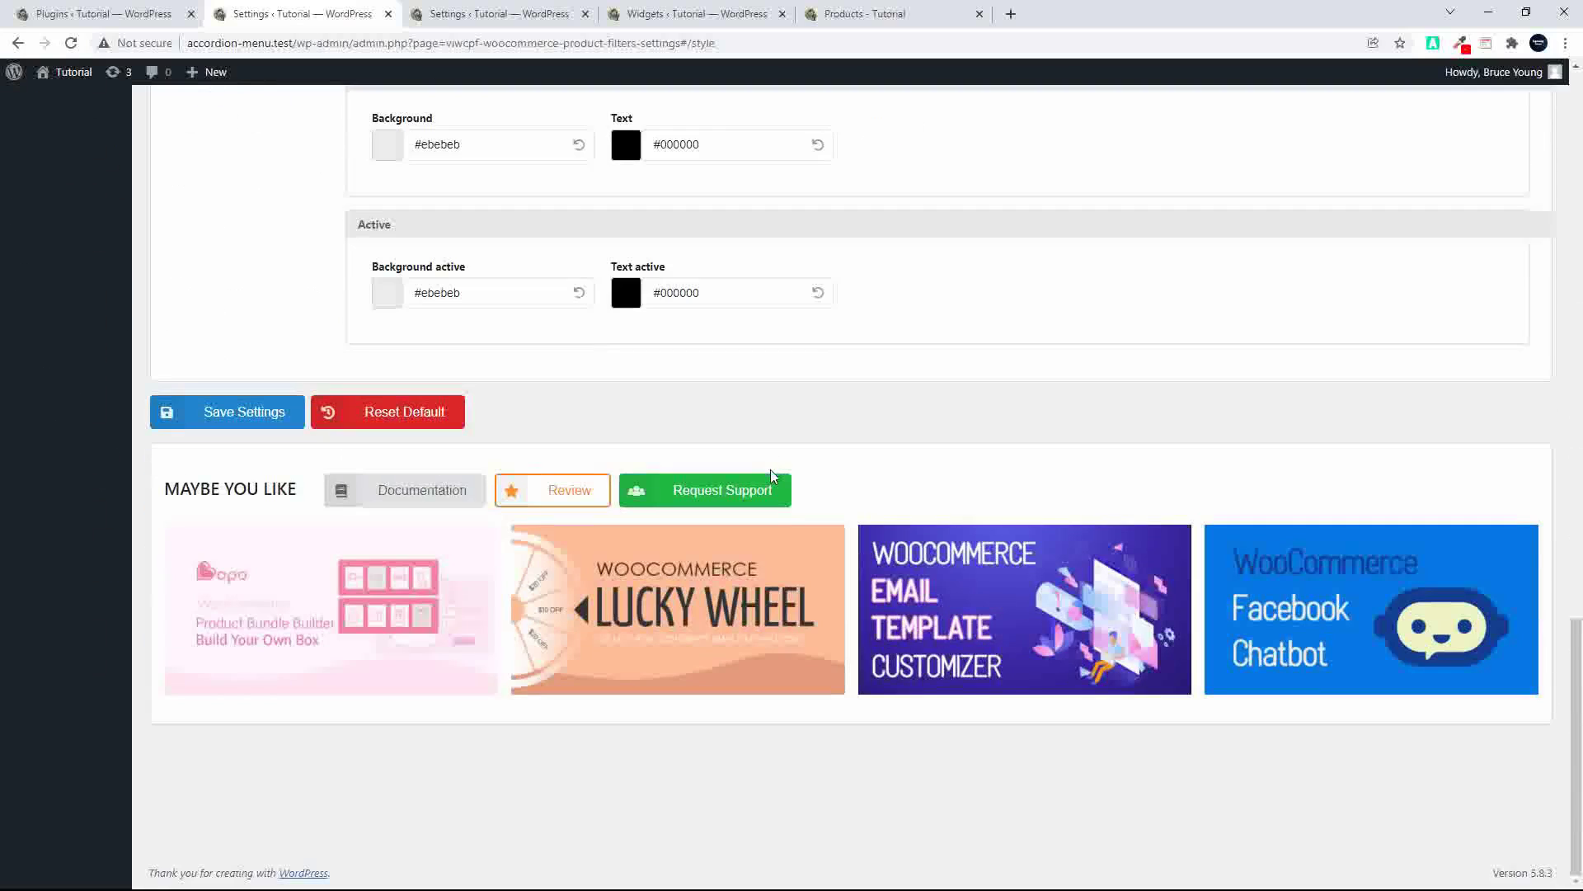
scroll(771, 468, "up", 10)
scroll(774, 476, "up", 12)
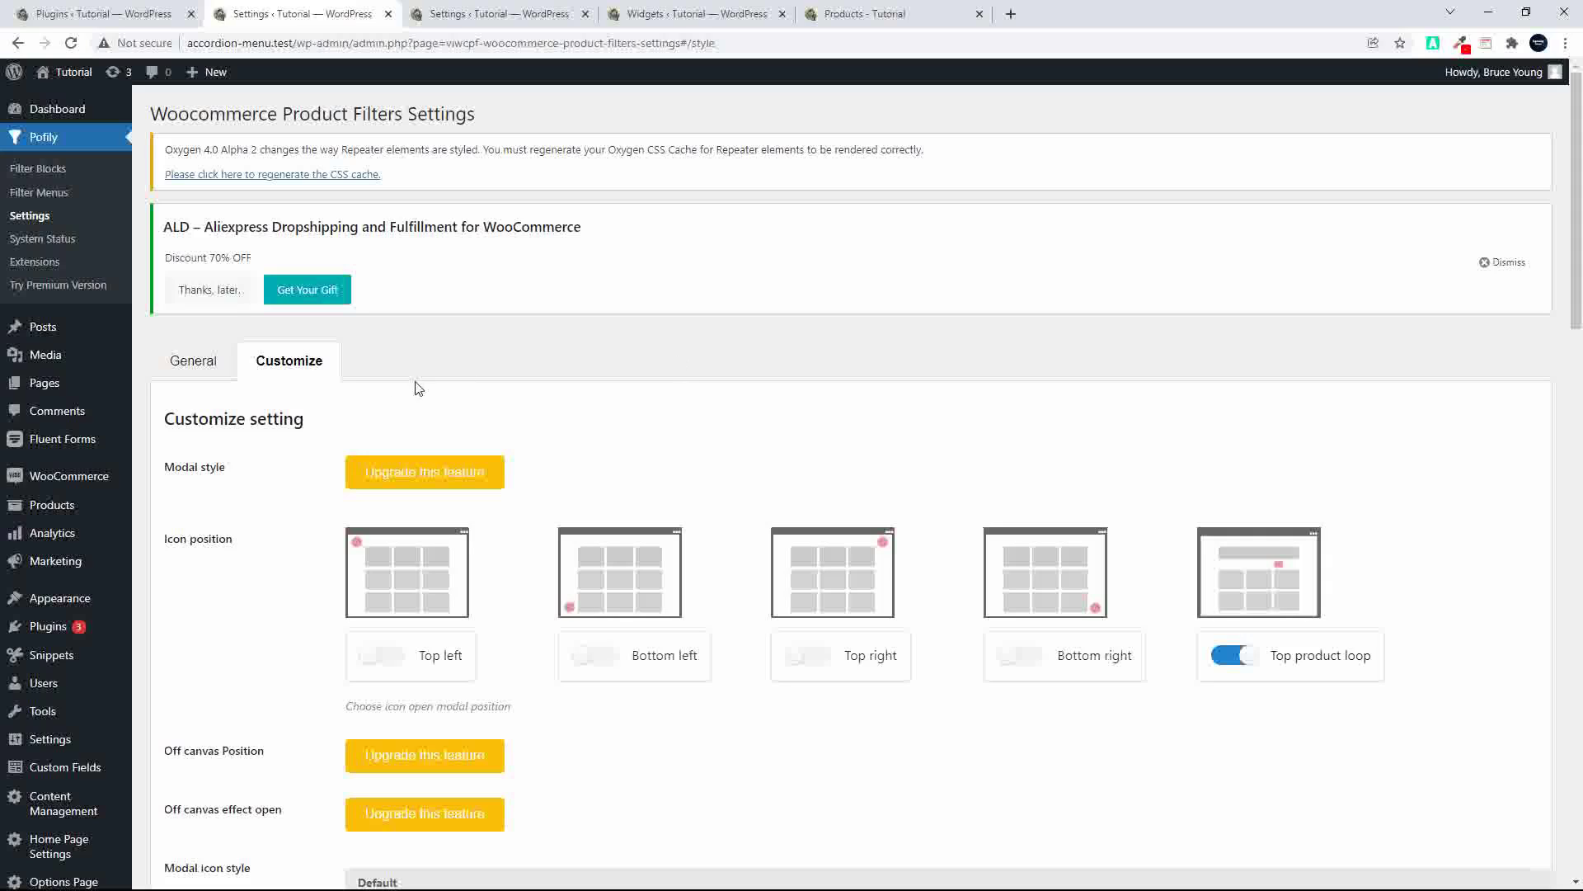
left_click(211, 365)
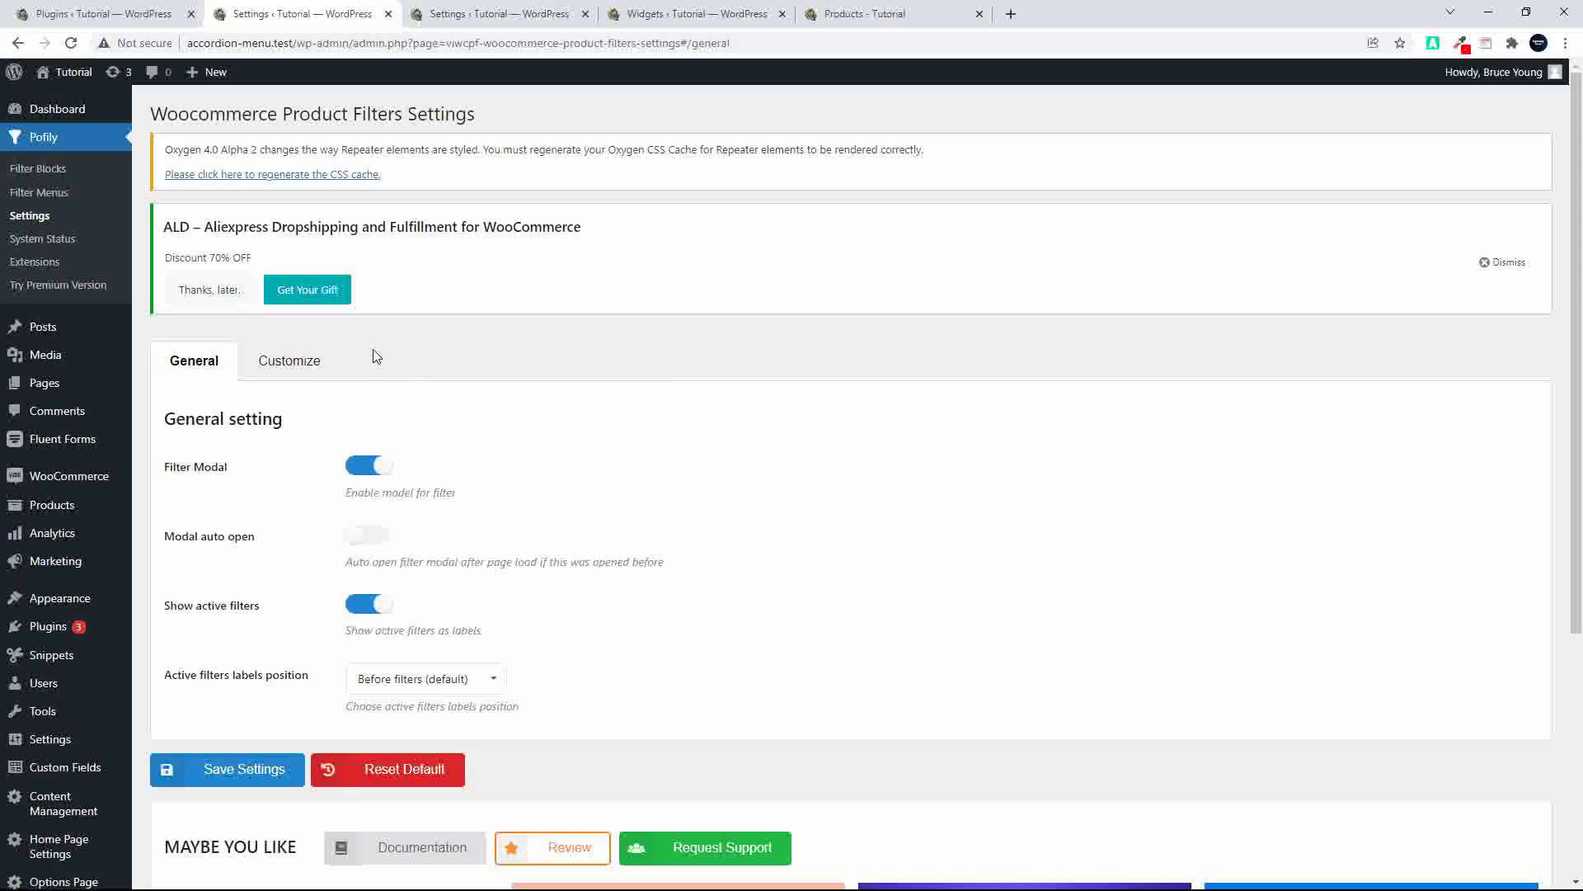